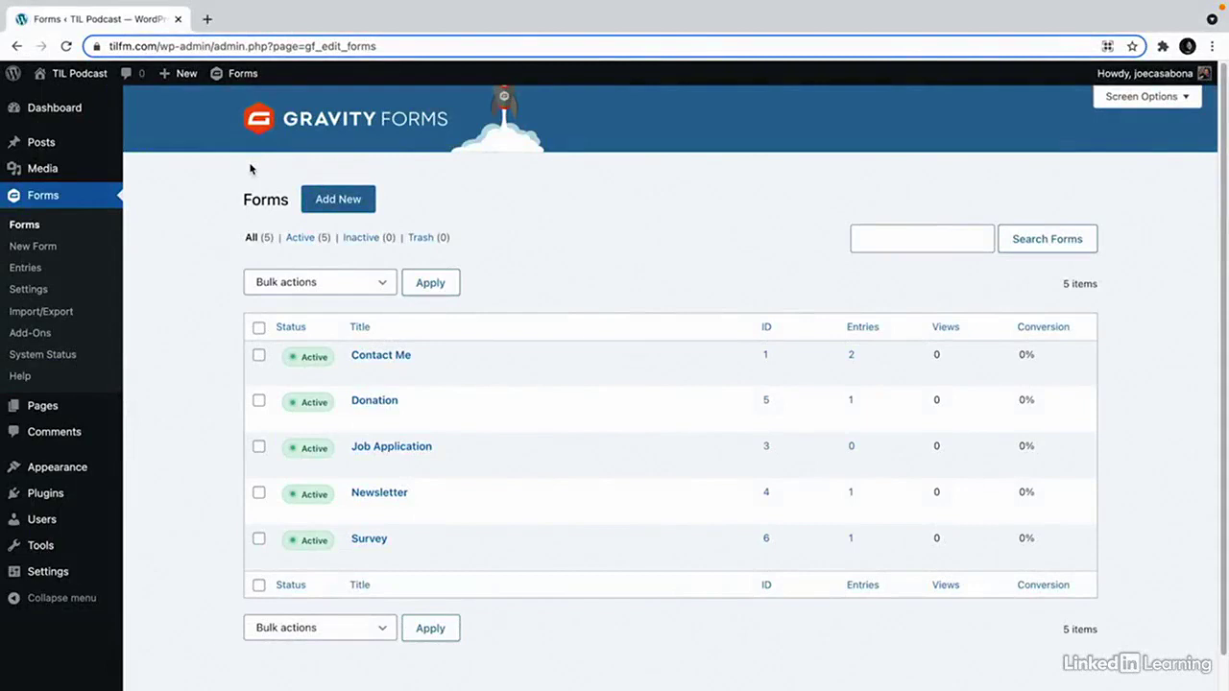
Create a new Gravity Forms form titled 'Post Submission' and open it in the editor.
left_click(341, 200)
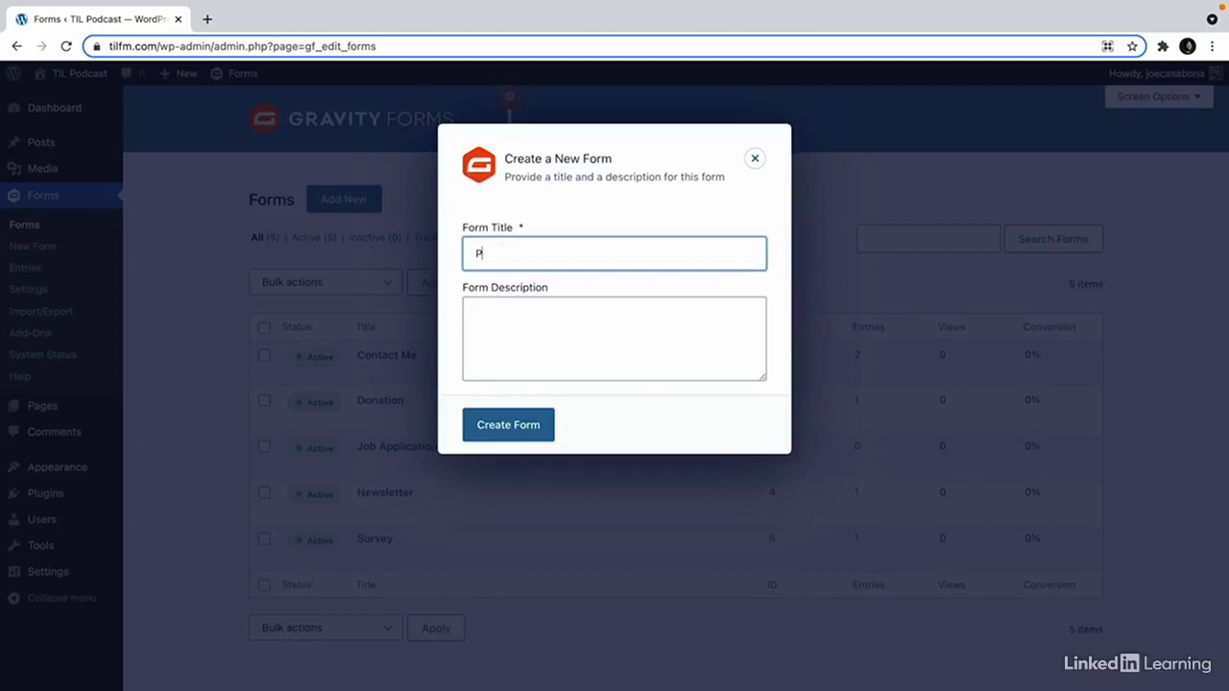
type("Post Submission")
key("Return")
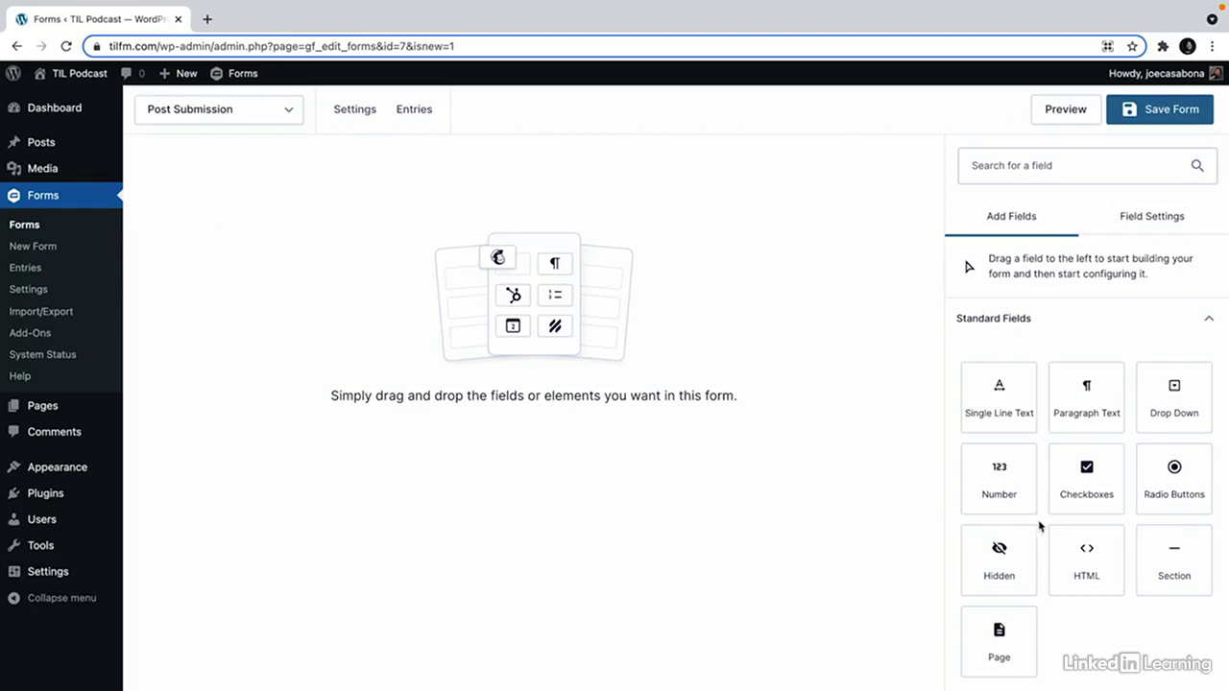
Add Post Title, Post Body, Post Excerpt, Post Category and Post Image fields to the form.
left_click(1174, 331)
left_click(1196, 405)
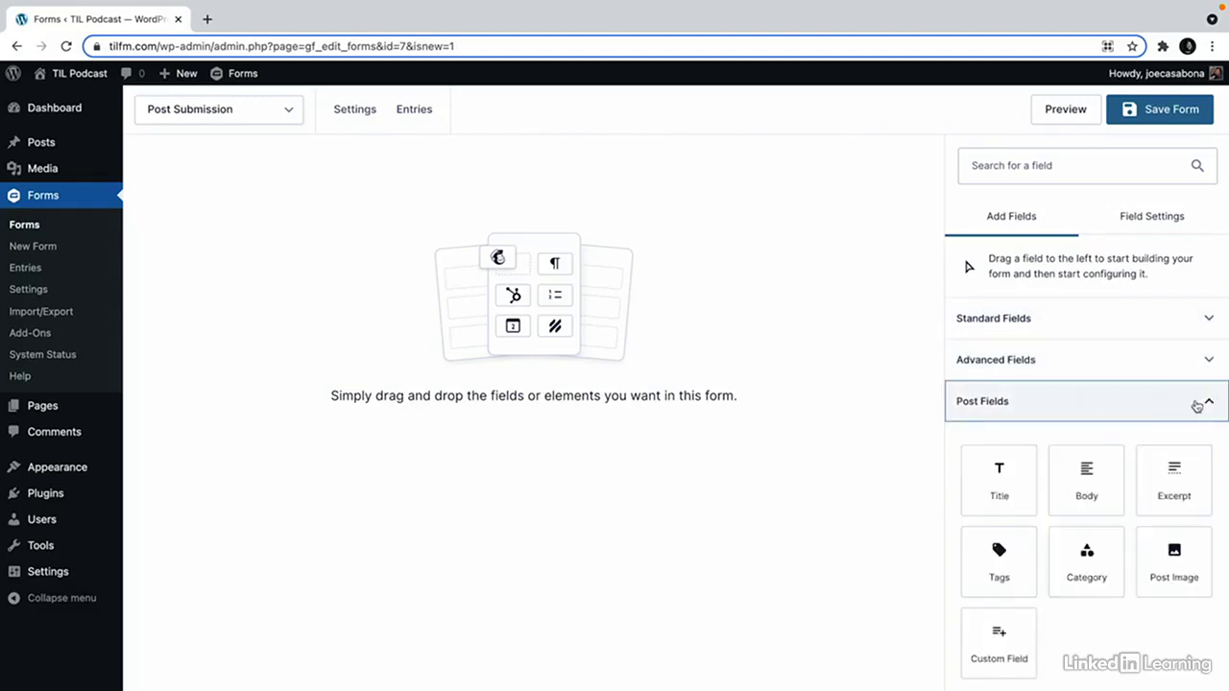
left_click_drag(1012, 486, 614, 264)
left_click_drag(1086, 483, 638, 312)
left_click_drag(1176, 489, 633, 328)
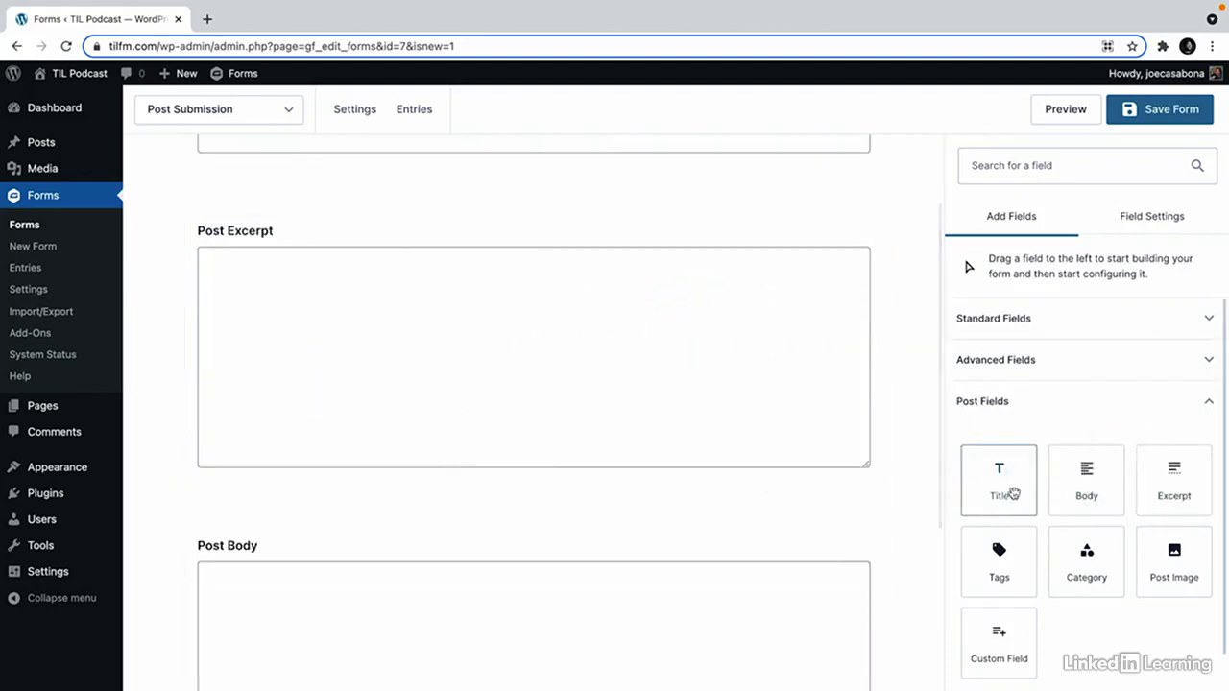
scroll(1013, 494, "down", 1)
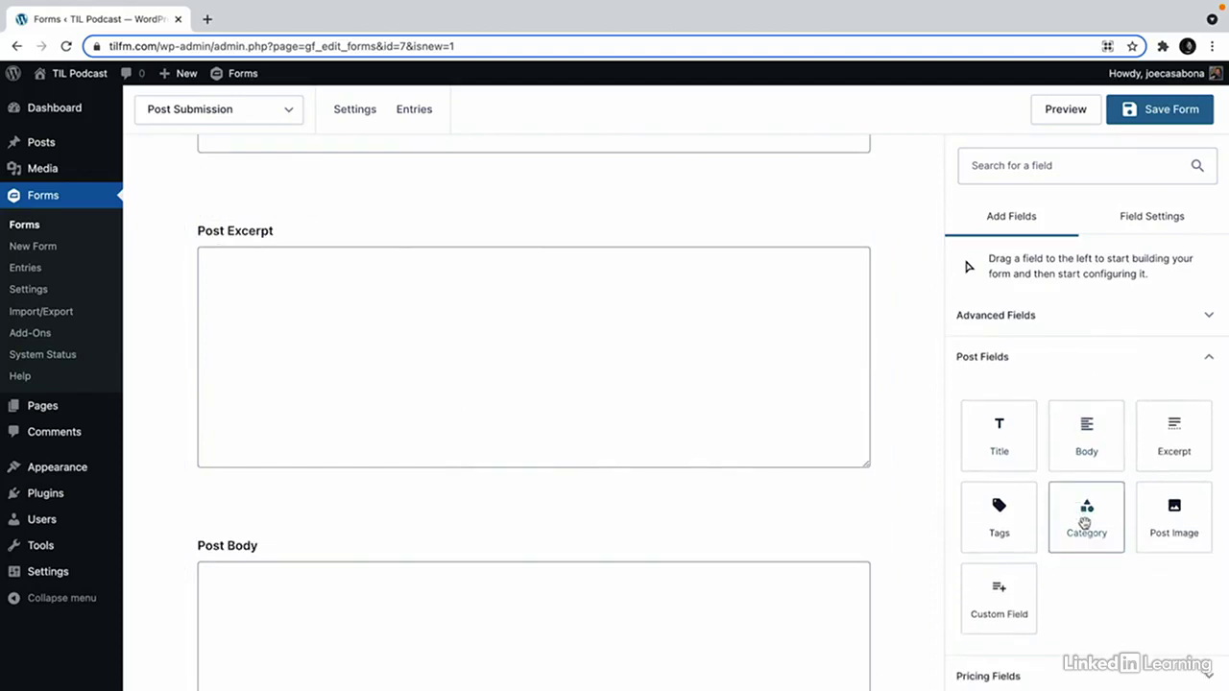
left_click_drag(1084, 523, 515, 527)
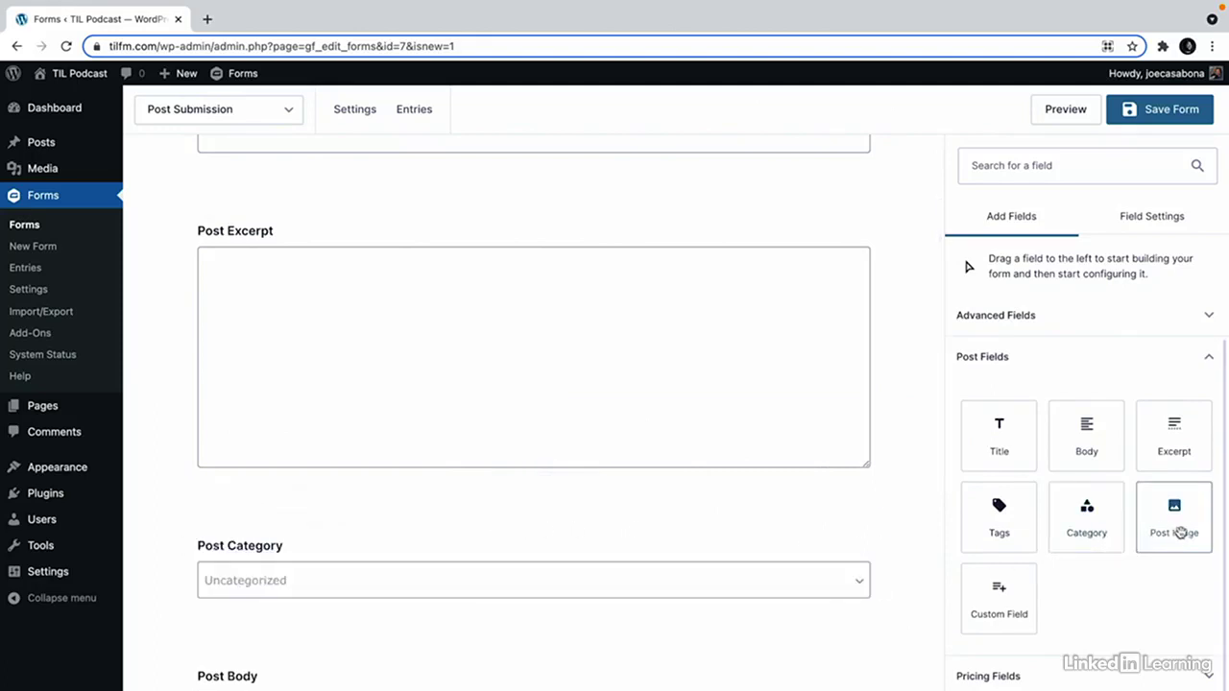
left_click_drag(1184, 532, 598, 656)
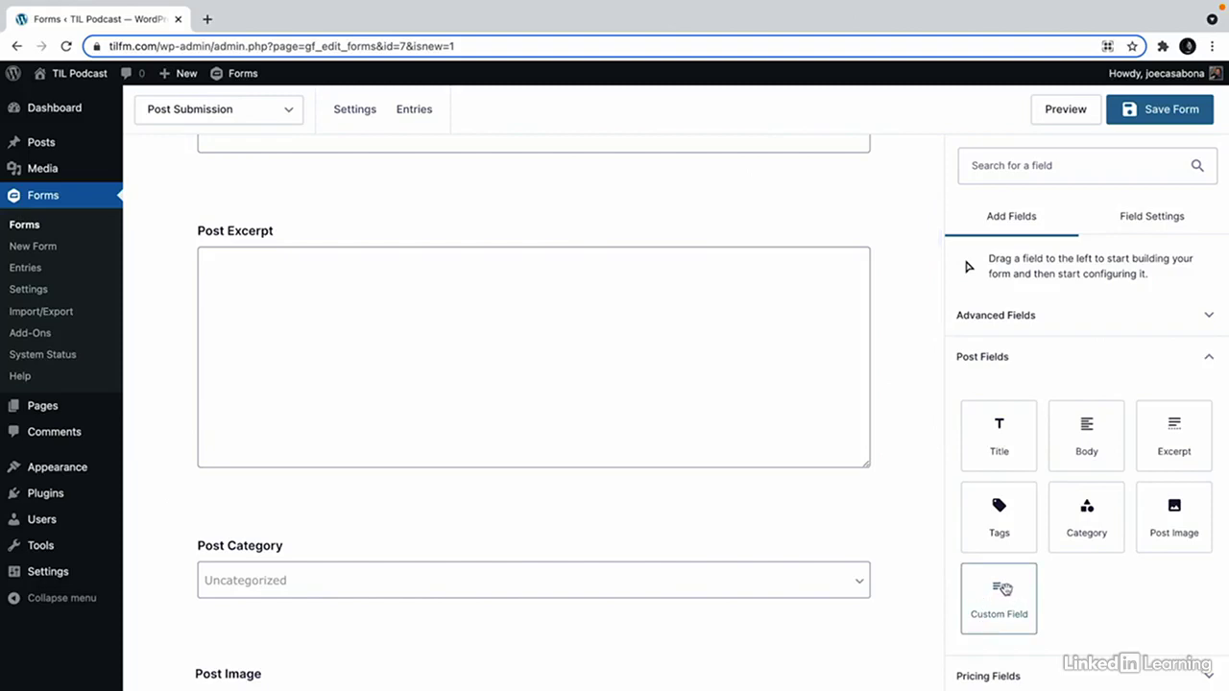
scroll(815, 582, "down", 5)
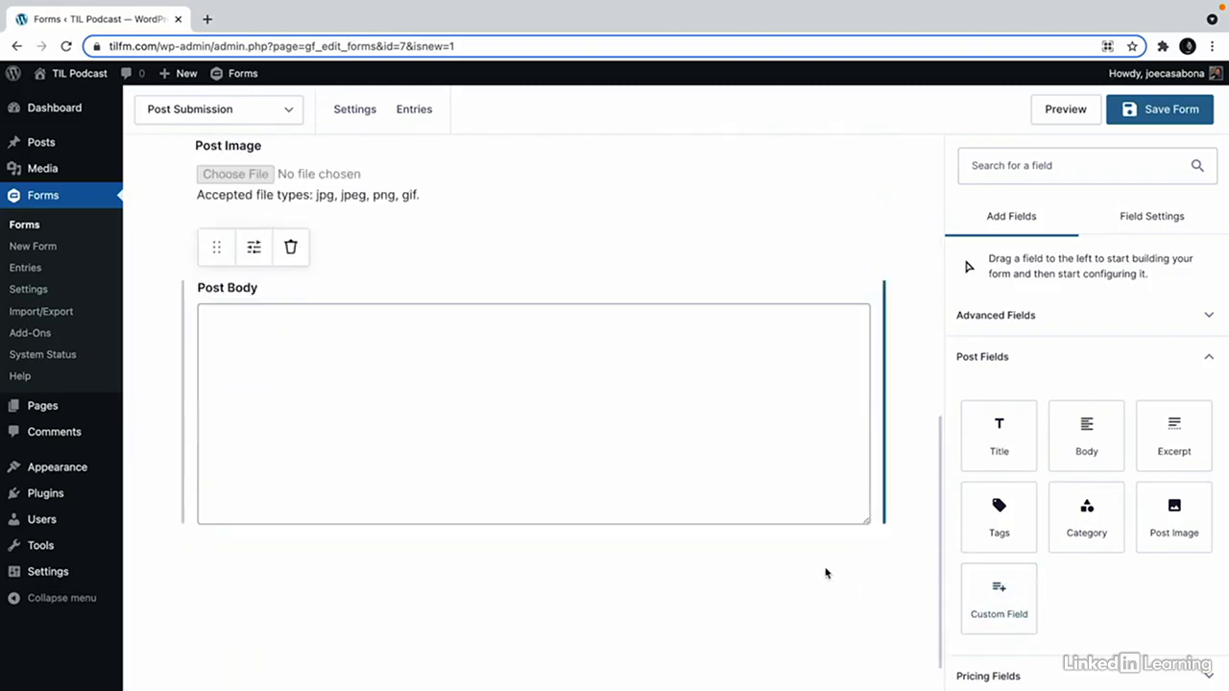
Add a Post Custom Field, review its custom field name options, then delete it.
left_click_drag(966, 602, 446, 614)
scroll(1065, 538, "down", 2)
left_click(1044, 569)
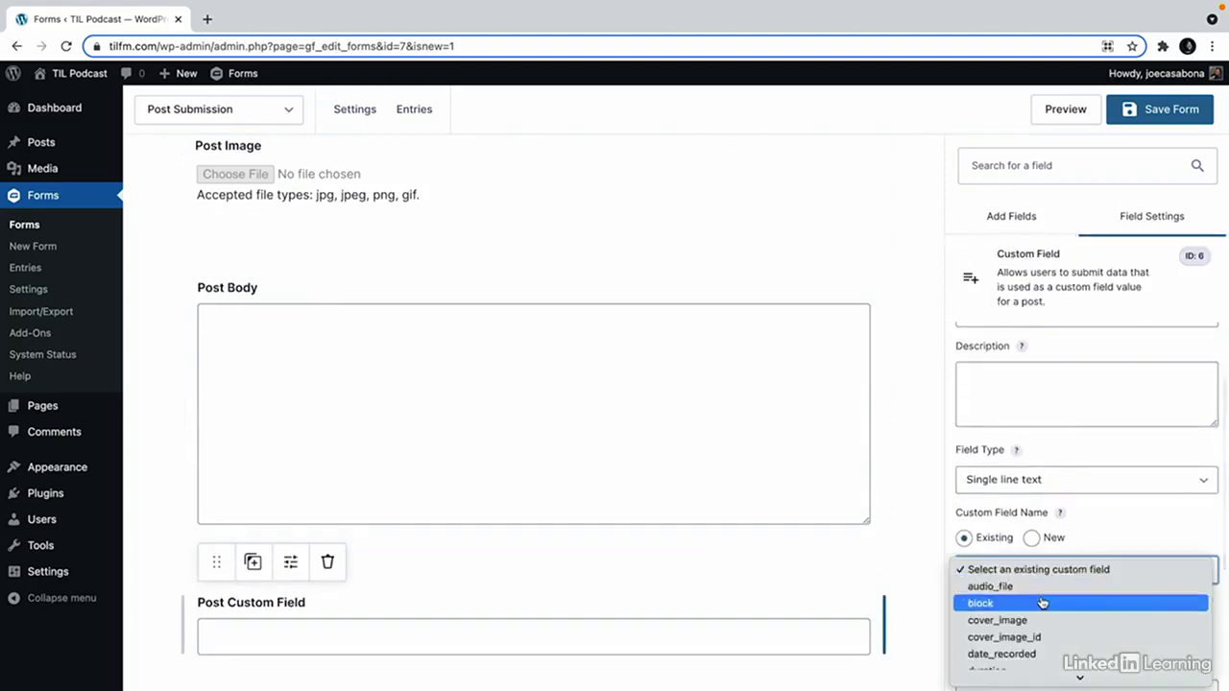
scroll(1041, 626, "down", 5)
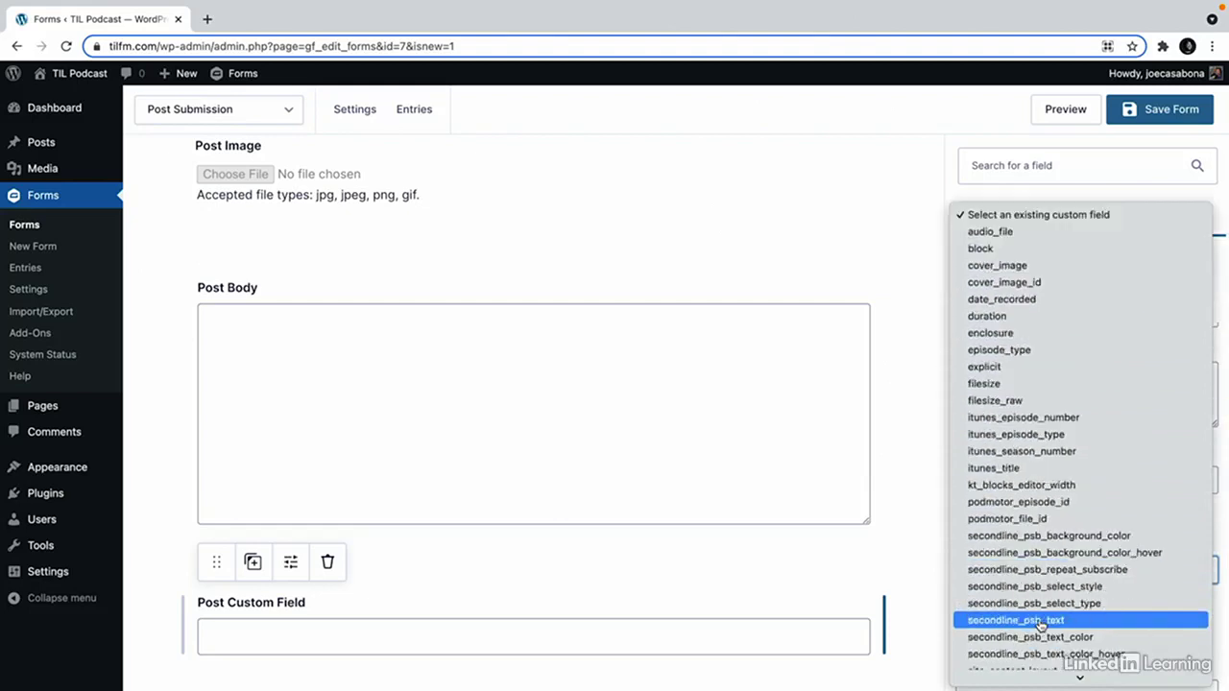
left_click(1218, 347)
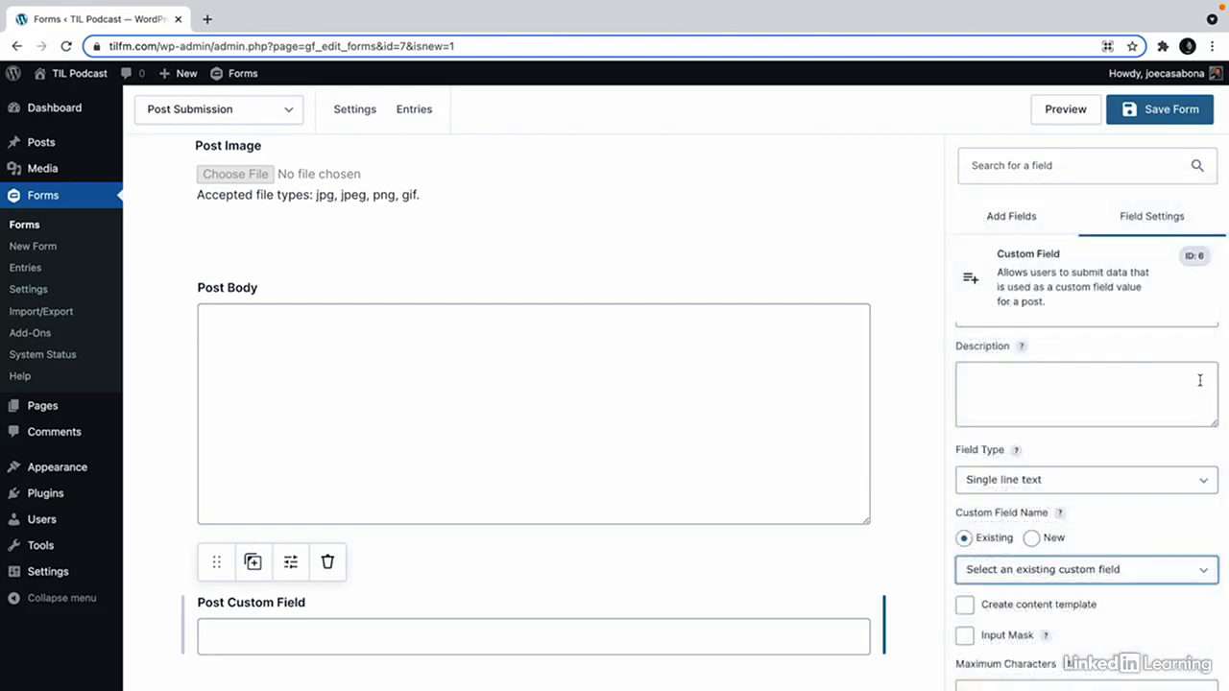
left_click(1031, 539)
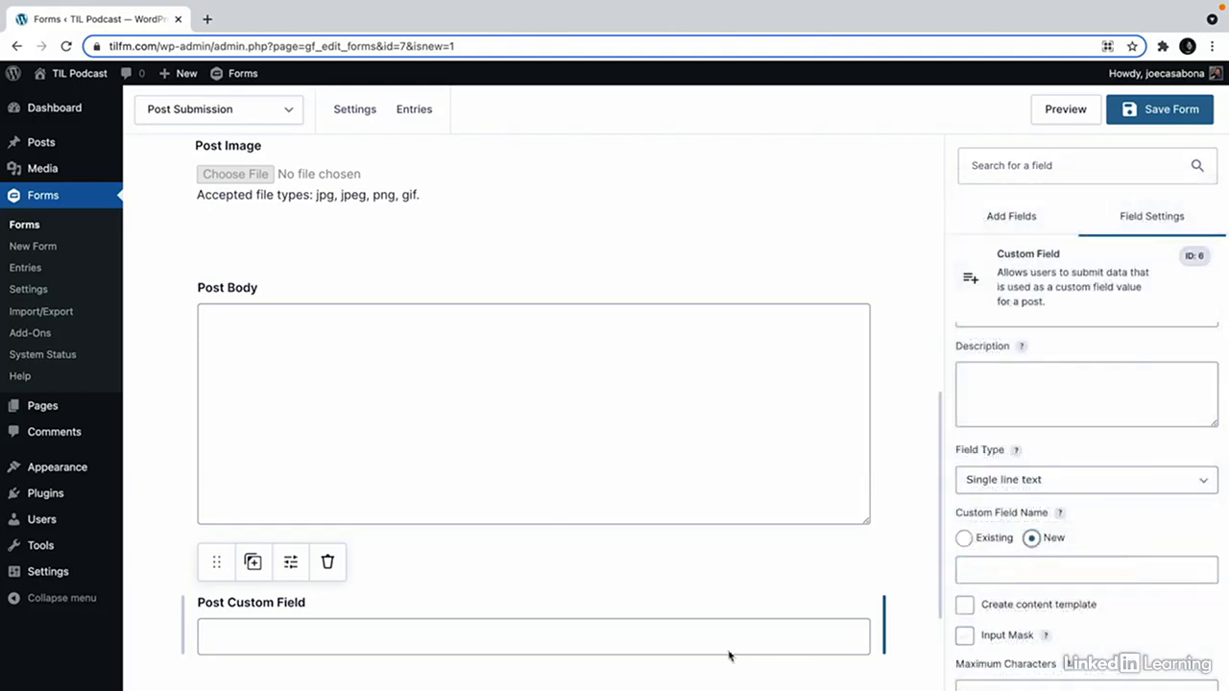
left_click(327, 565)
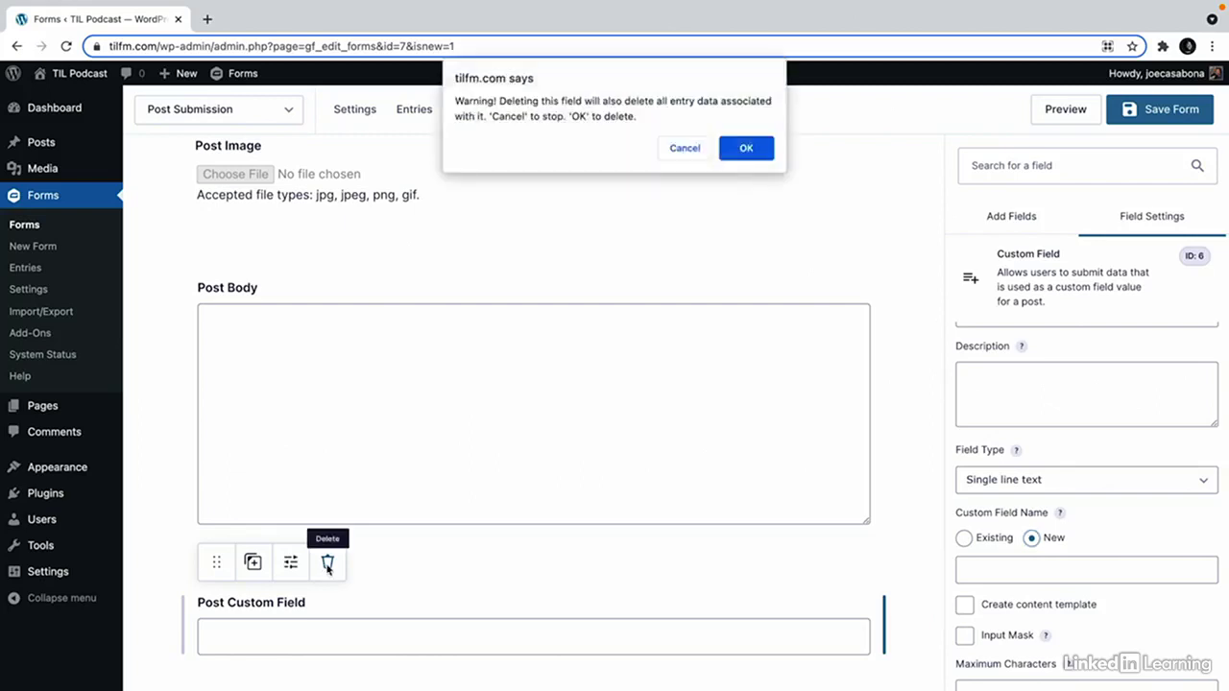
left_click(745, 148)
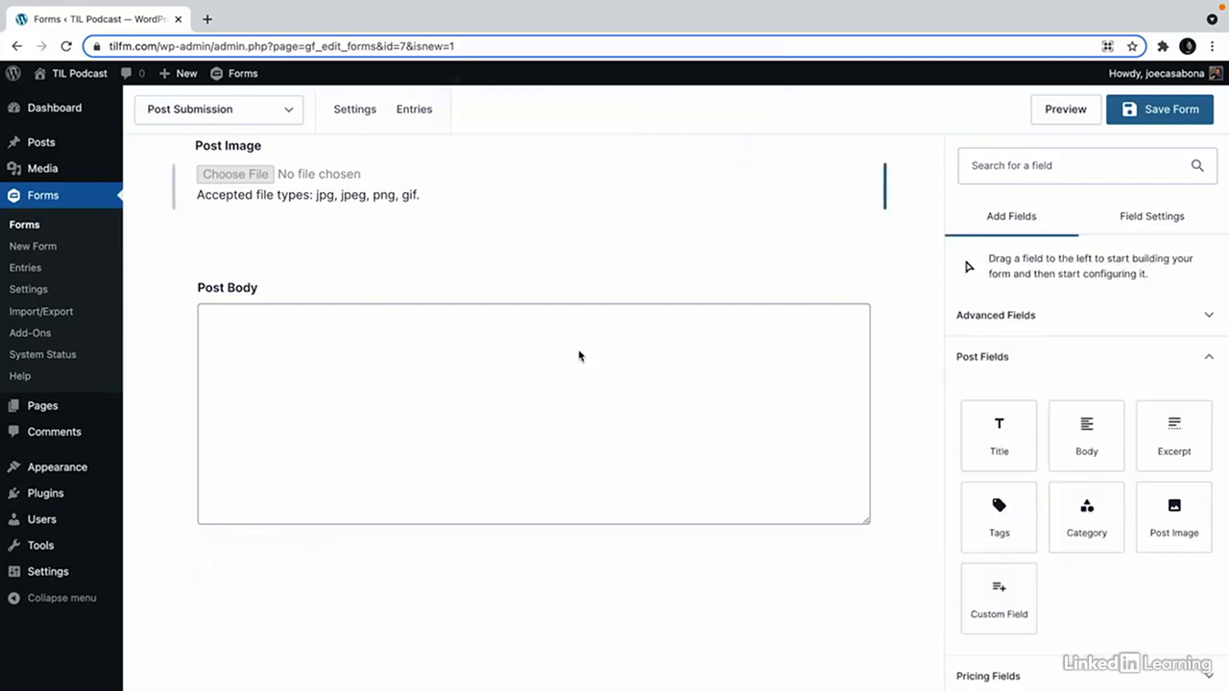
Tick 'Set as Featured Image' on the Post Image field, leaving Alternative Text off.
scroll(642, 455, "up", 3)
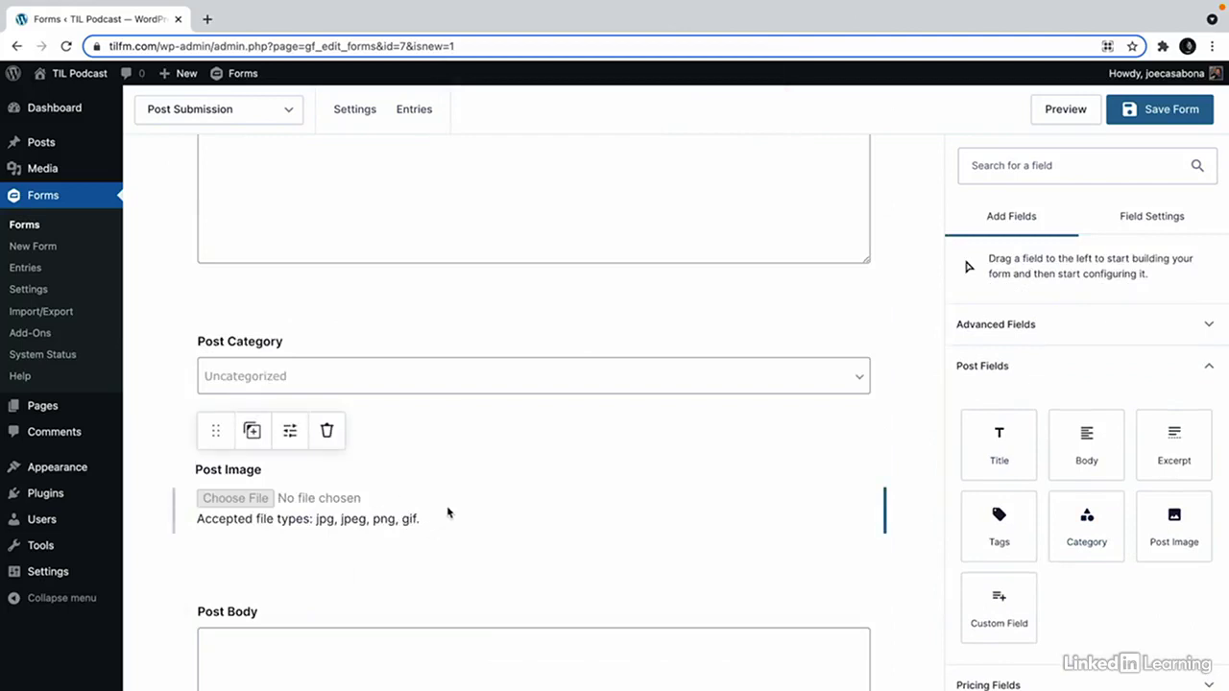
left_click(448, 513)
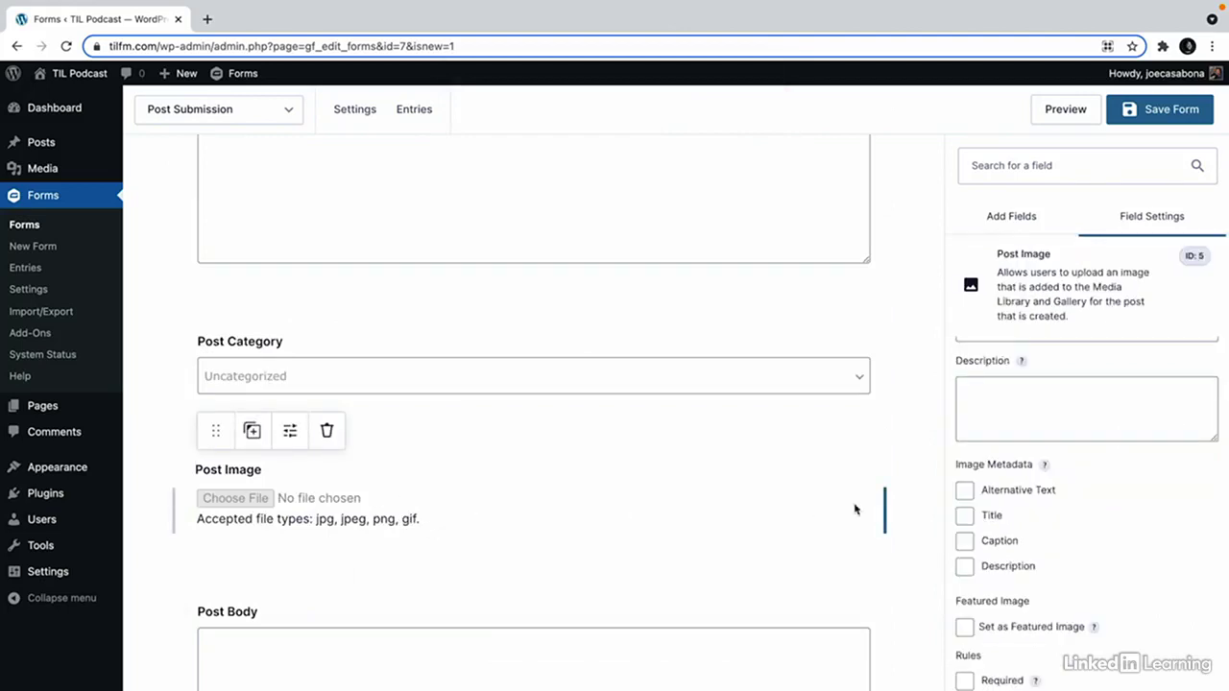
scroll(1141, 539, "down", 1)
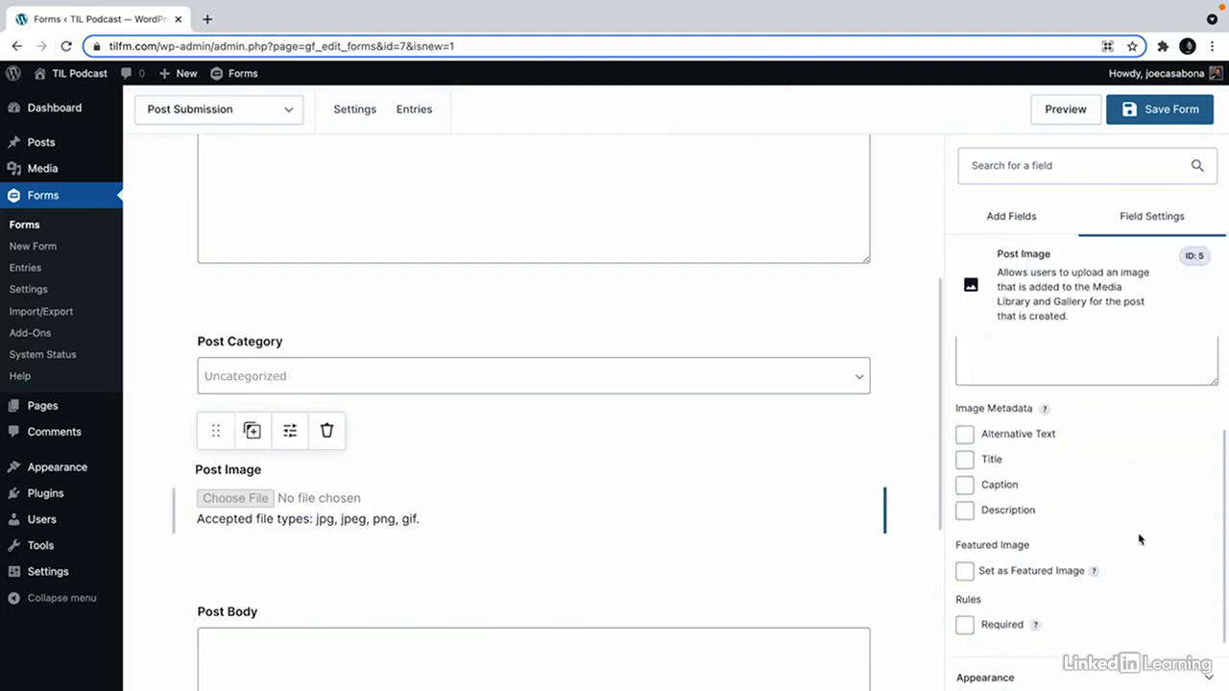
left_click(964, 574)
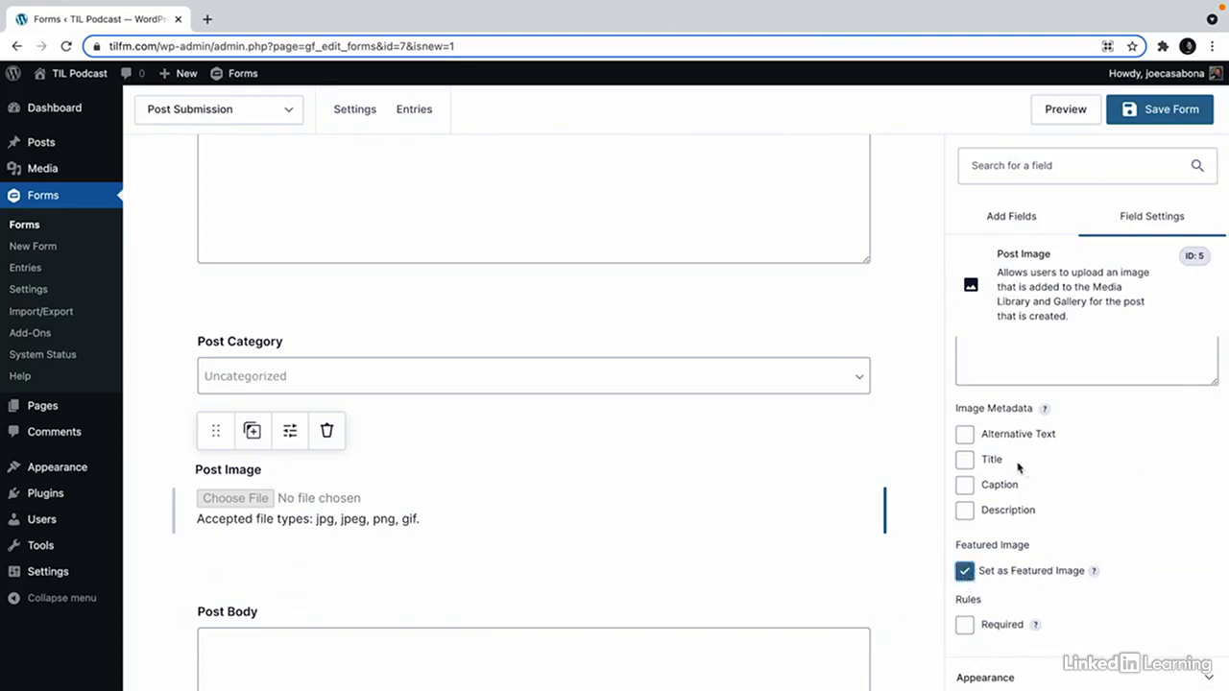
left_click(965, 434)
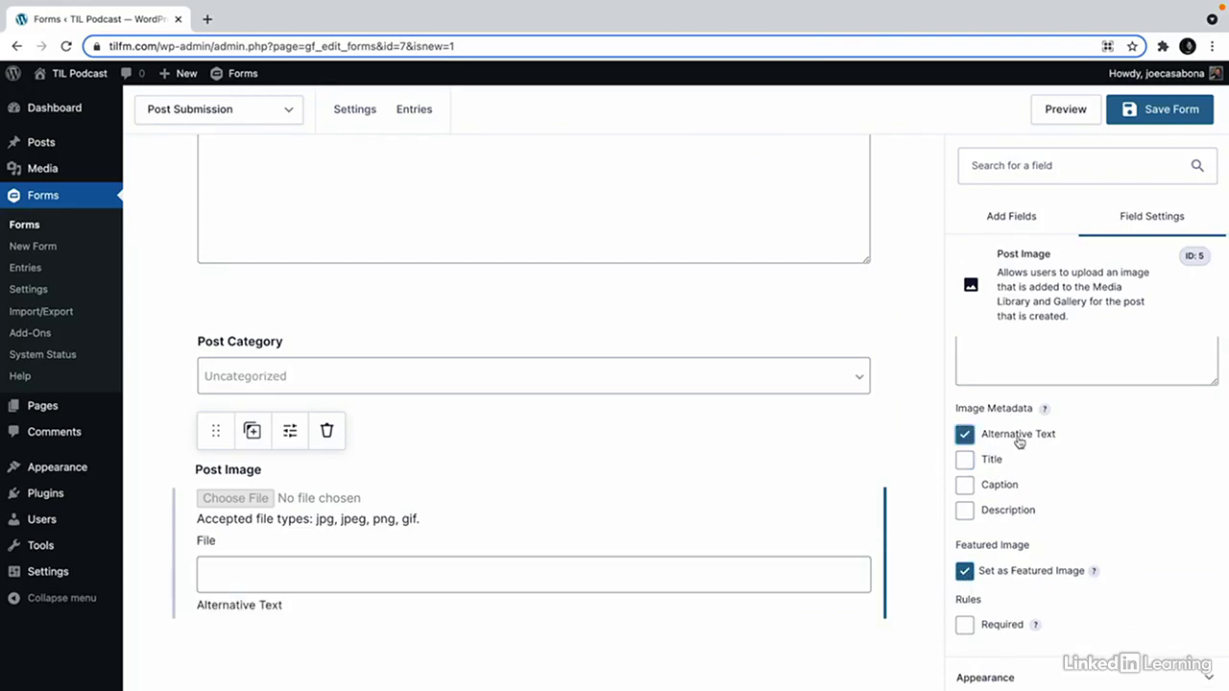
left_click(1018, 439)
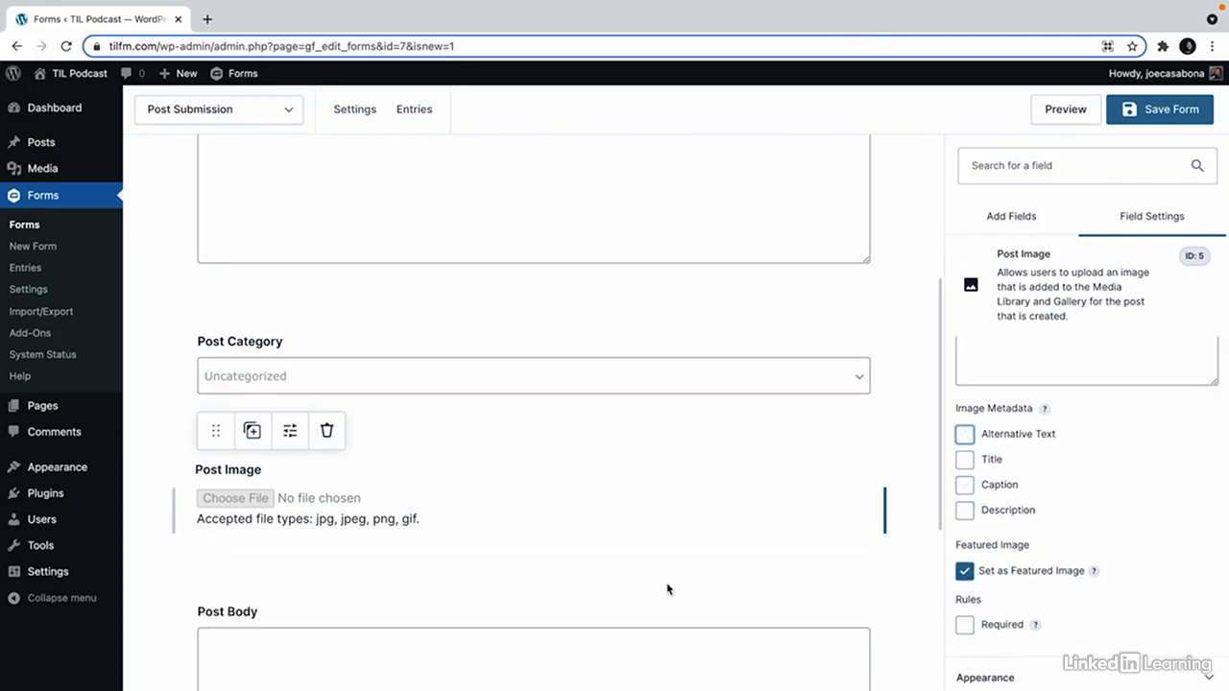
Set the Post Body field's post status to Pending Review.
scroll(634, 587, "down", 3)
left_click(621, 539)
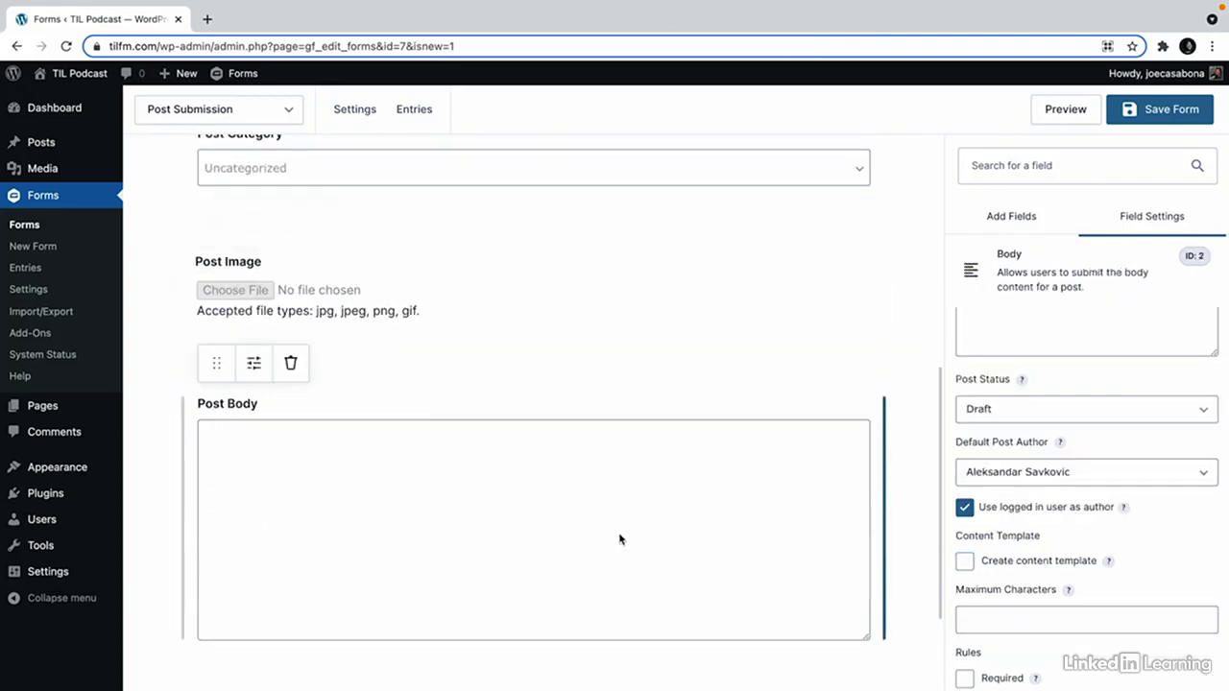
scroll(1046, 499, "down", 2)
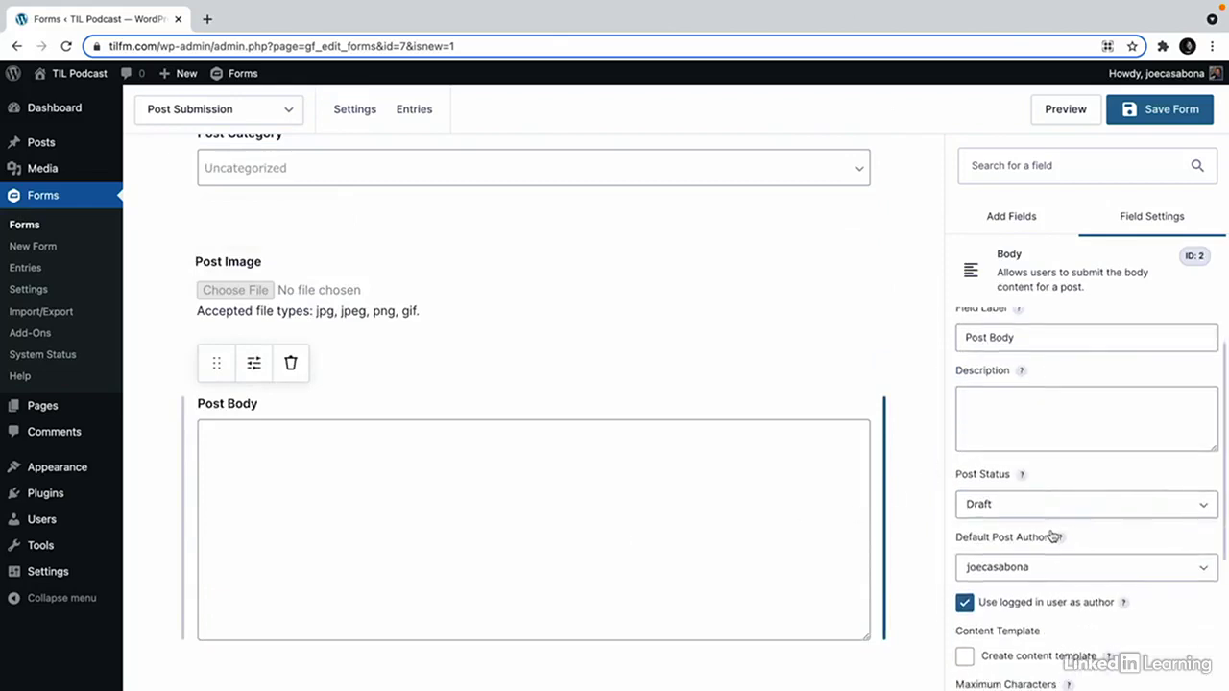
left_click(1028, 507)
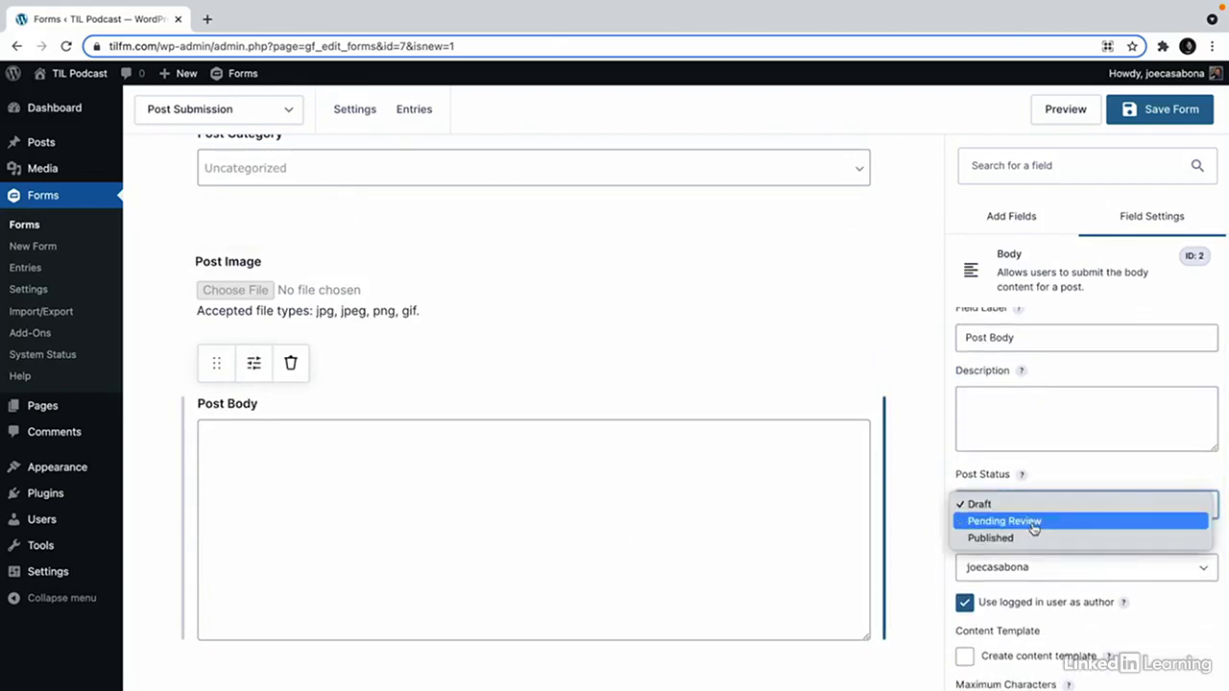
left_click(1032, 523)
Enable 'Use the Rich Text Editor' in the Post Body field's Advanced settings.
scroll(1042, 528, "down", 1)
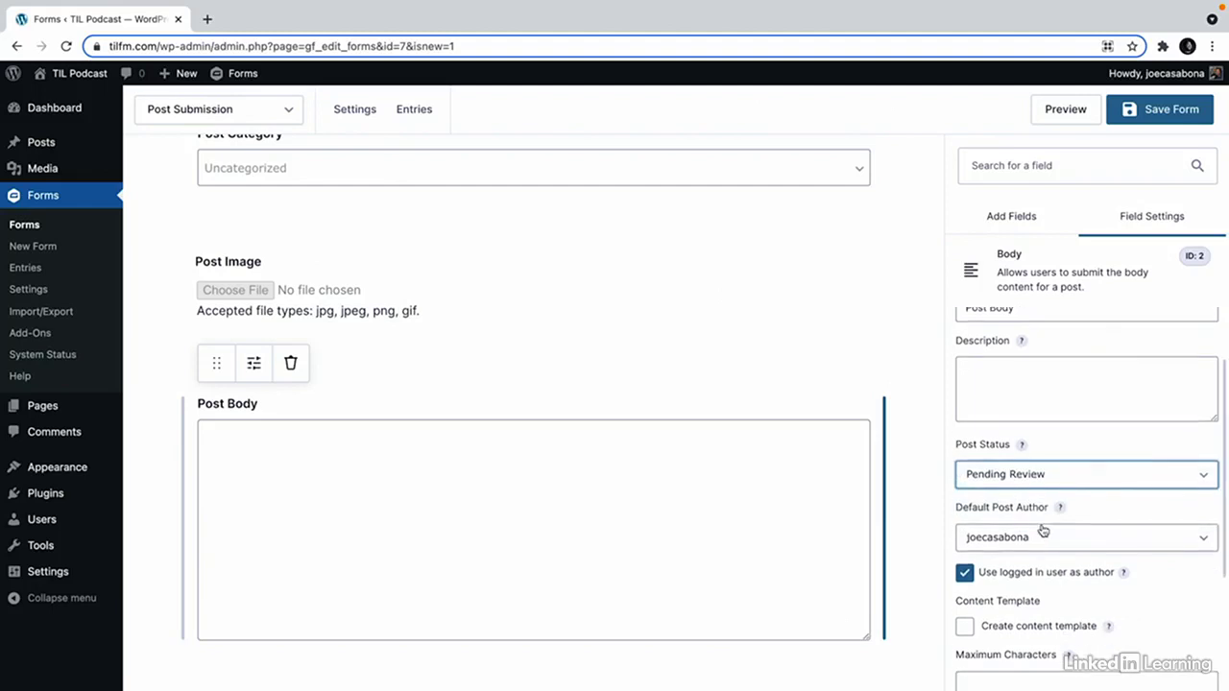
scroll(1157, 526, "down", 1)
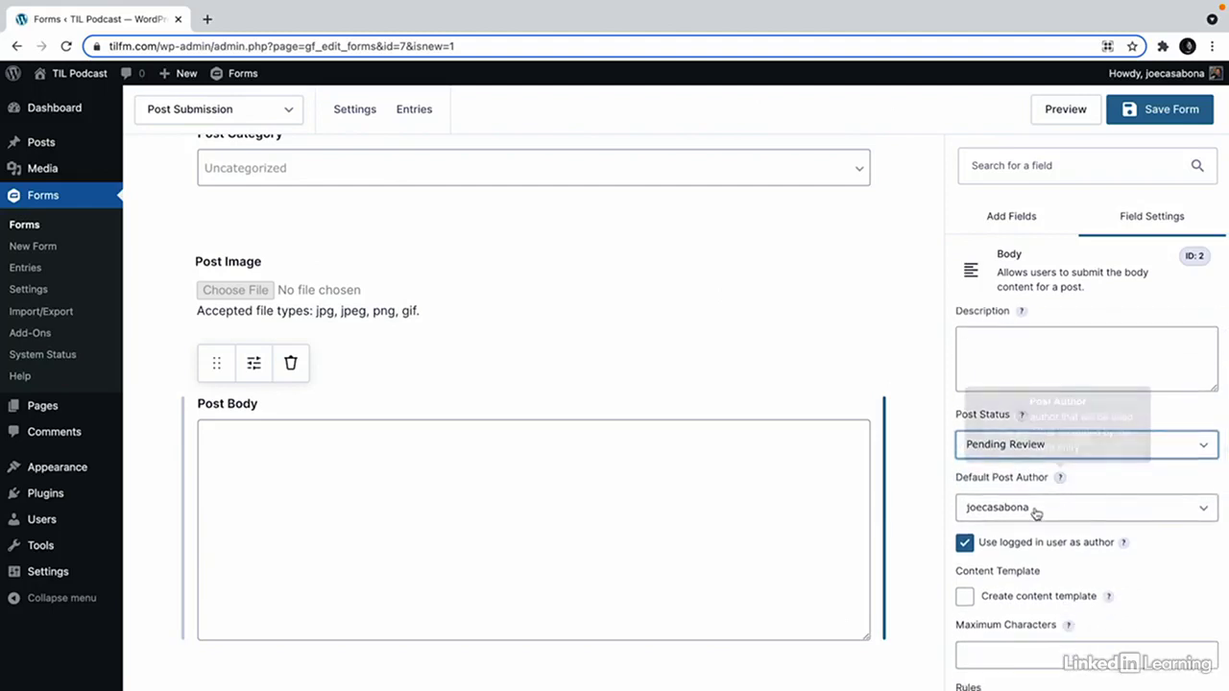
scroll(1141, 565, "down", 1)
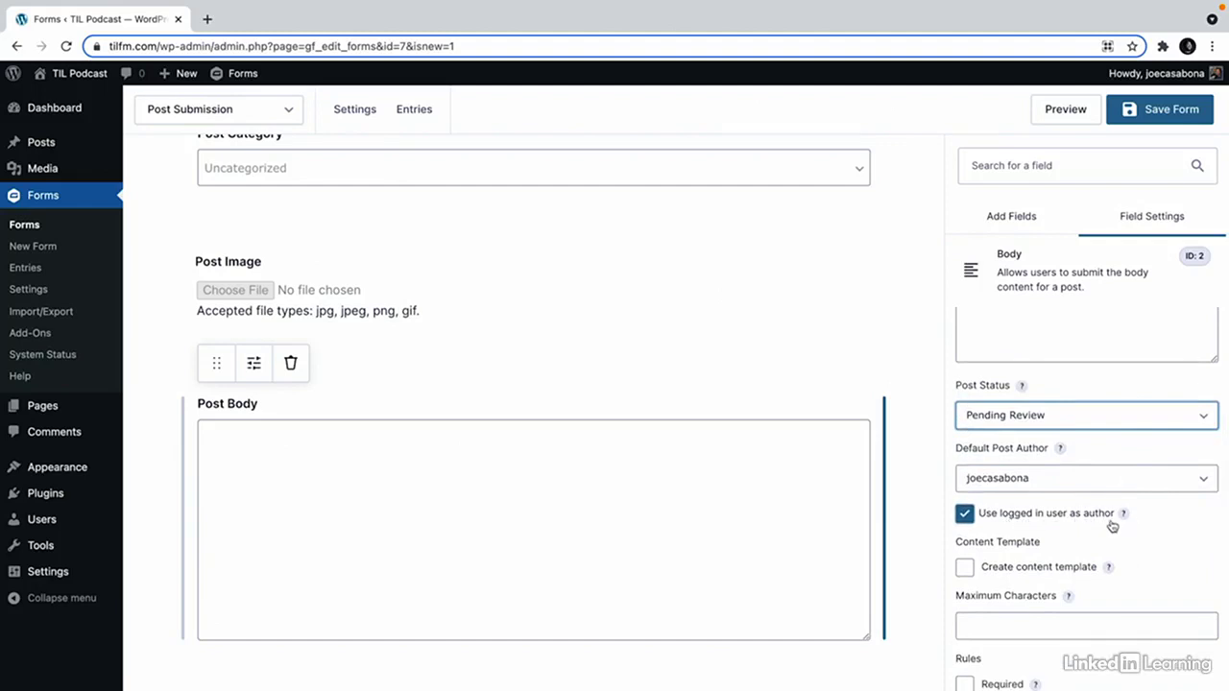
scroll(1097, 548, "down", 2)
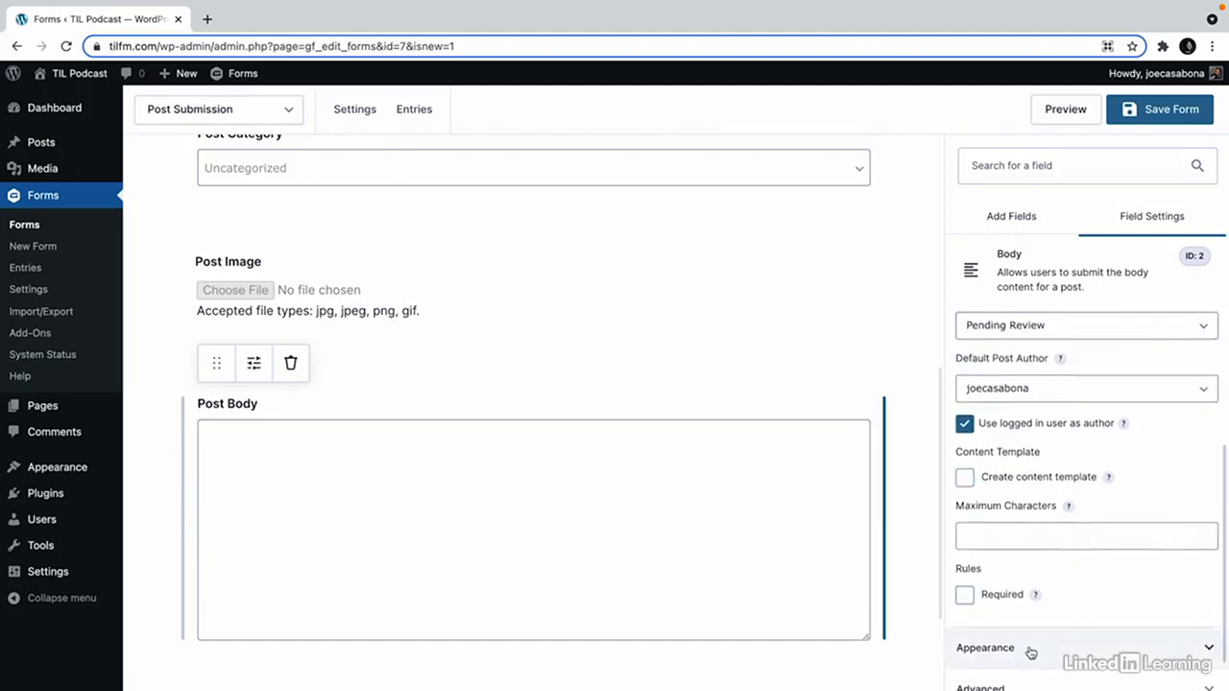
left_click(1033, 650)
scroll(1070, 555, "down", 2)
left_click(1031, 632)
scroll(1036, 572, "up", 2)
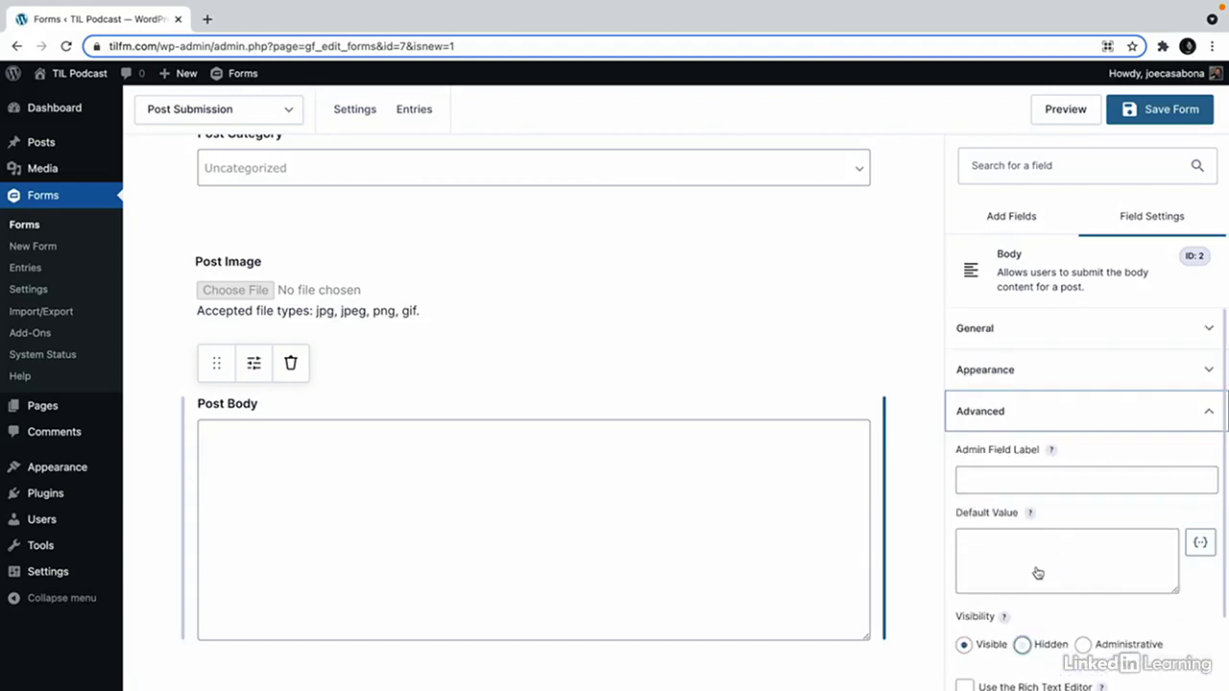
scroll(1037, 557, "down", 2)
scroll(1039, 488, "up", 2)
scroll(1039, 485, "down", 2)
left_click(964, 591)
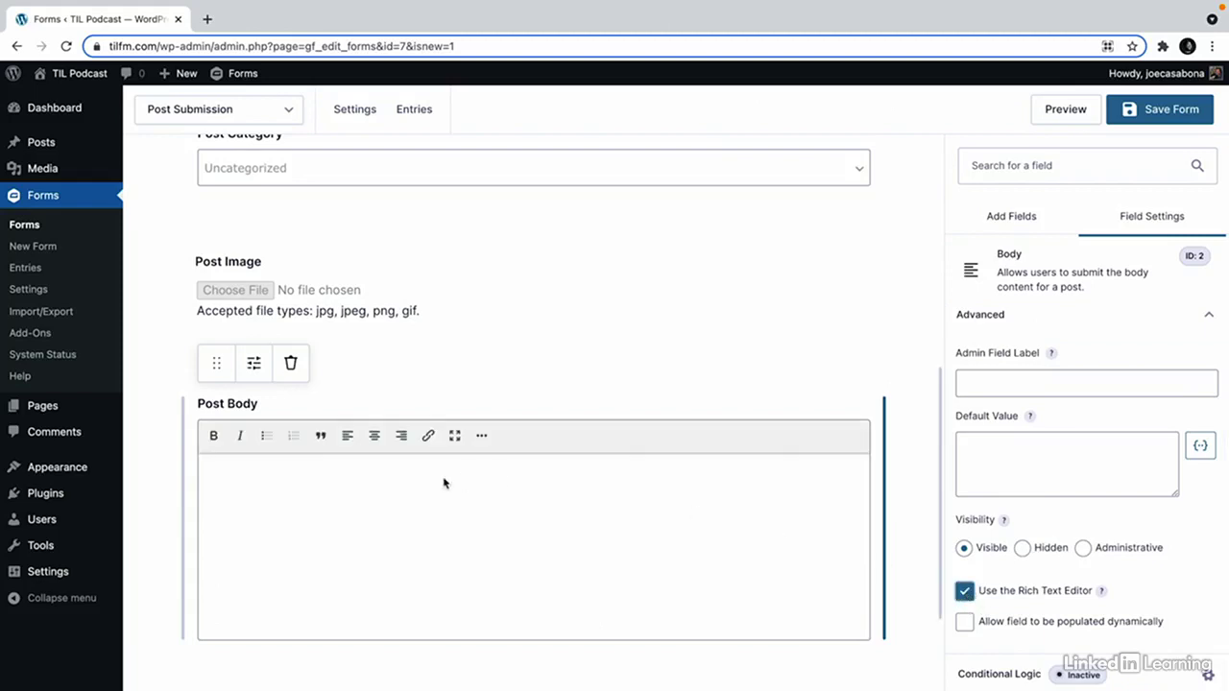
scroll(495, 493, "down", 1)
scroll(732, 507, "up", 6)
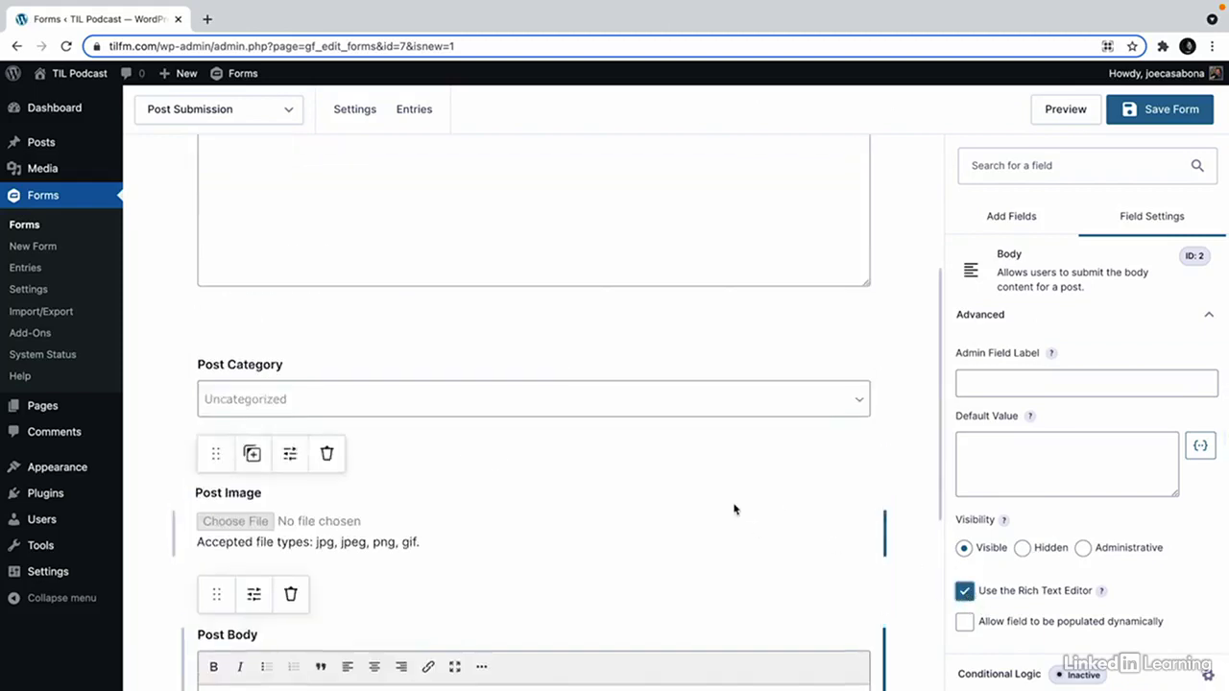
scroll(734, 509, "down", 5)
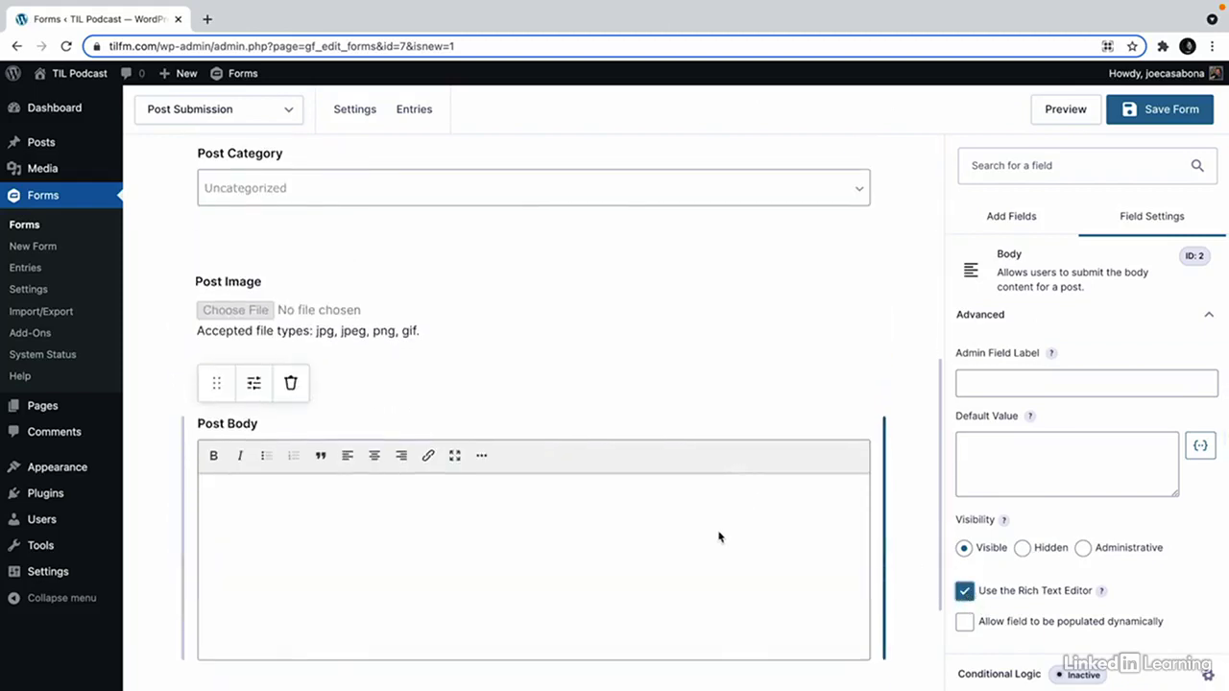
scroll(638, 454, "up", 5)
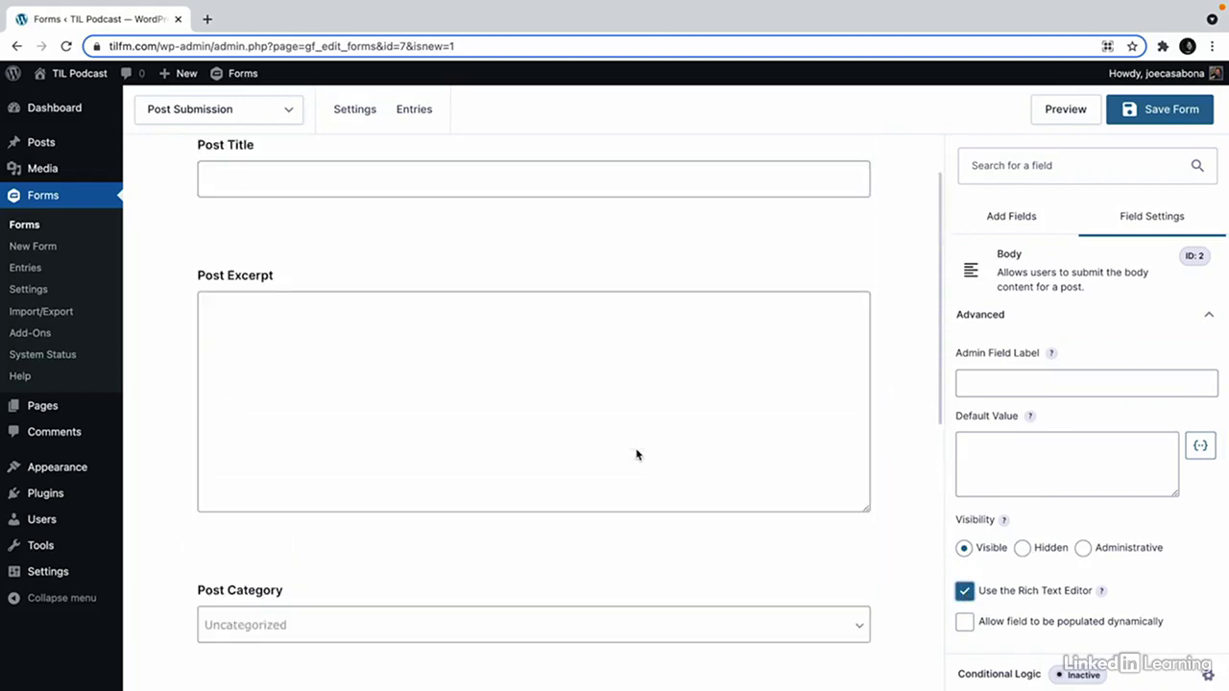
scroll(635, 454, "down", 6)
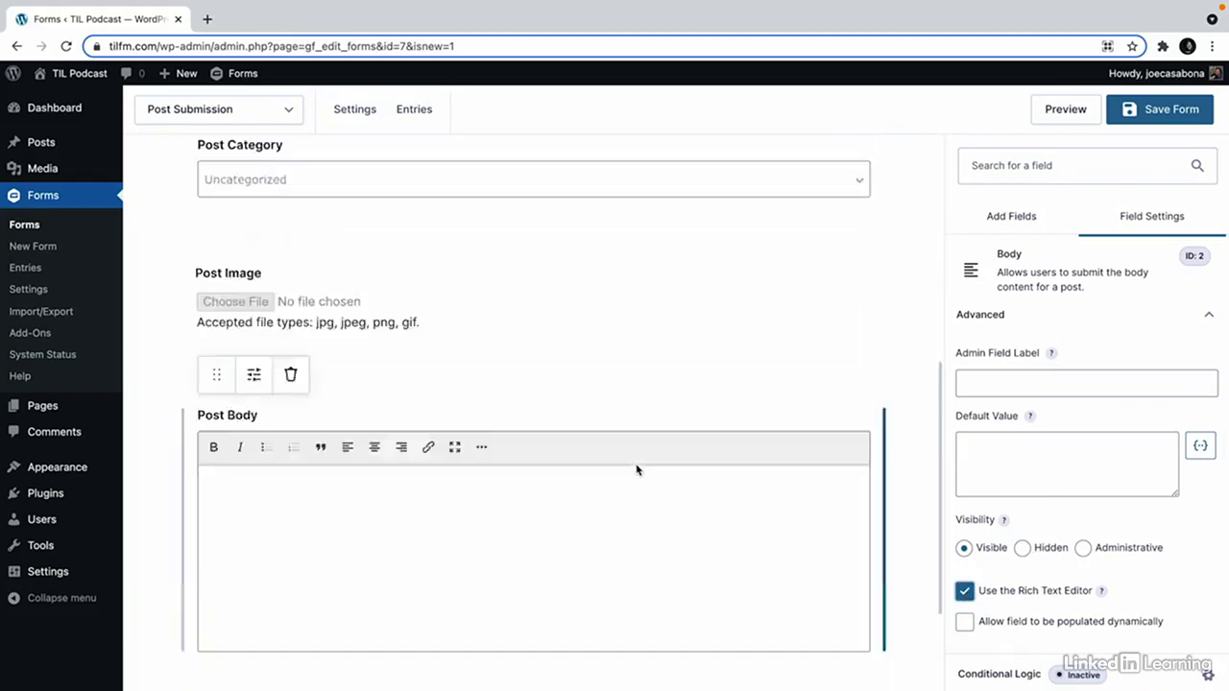
Place a Name field below Post Body and an Email field beside it.
left_click(1212, 323)
left_click(1029, 229)
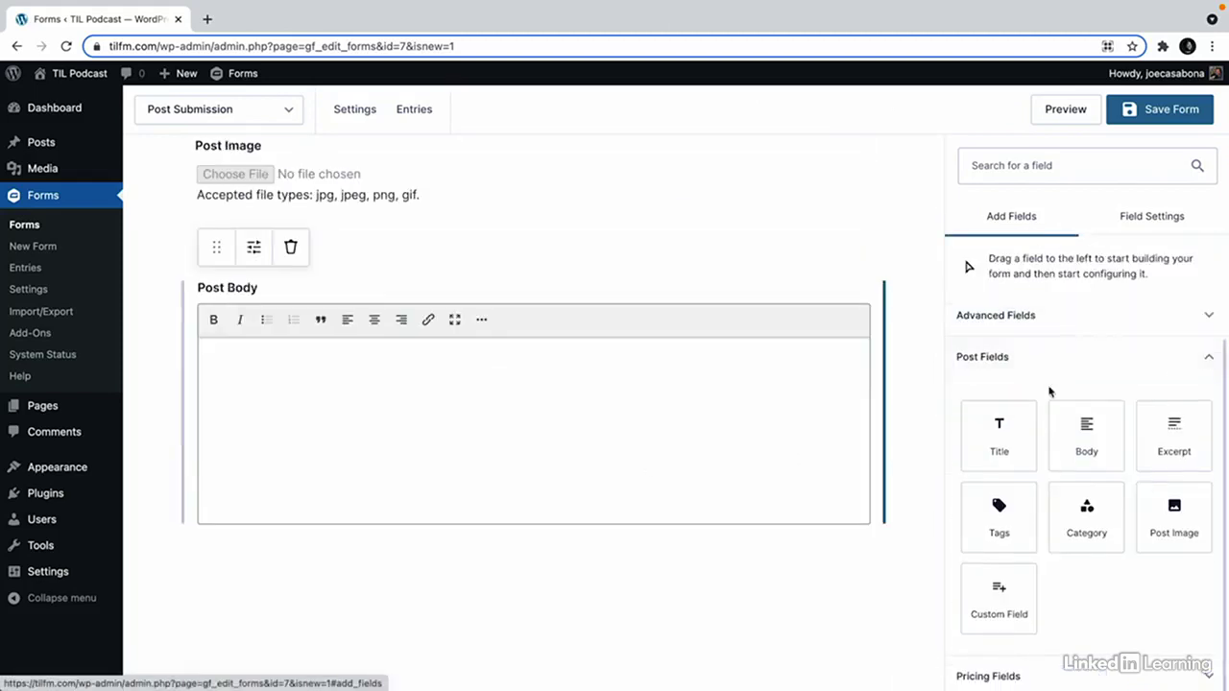
scroll(1055, 350, "up", 1)
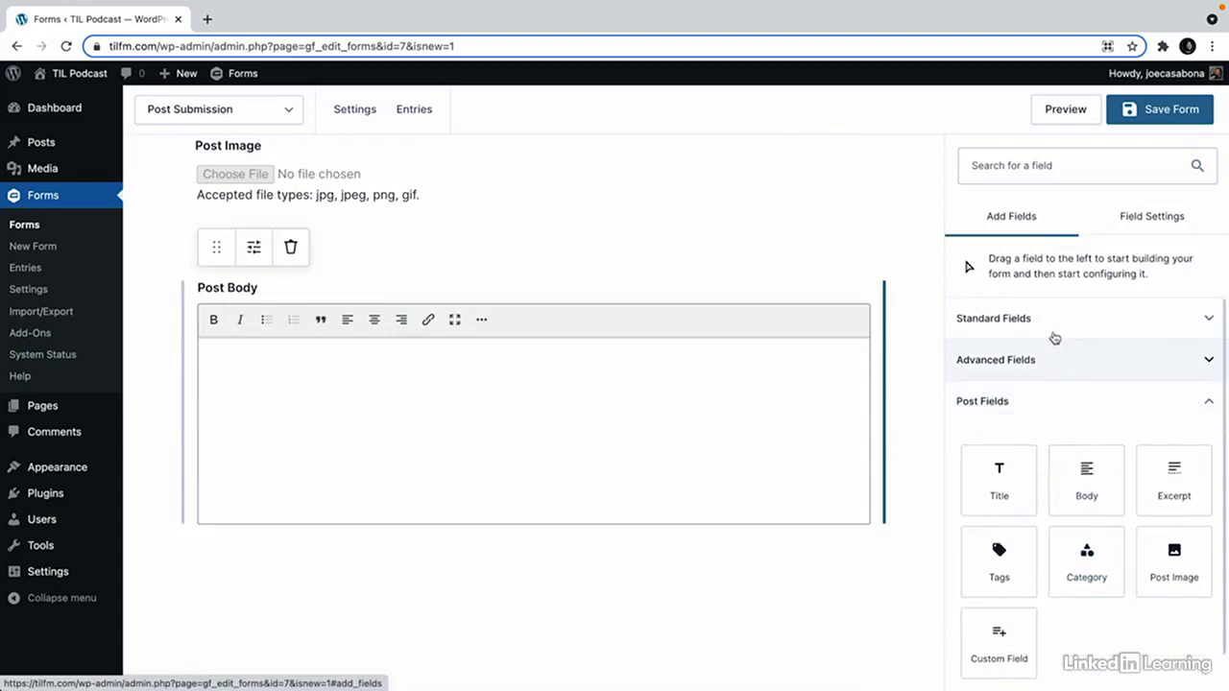
left_click(1054, 331)
left_click(1051, 318)
scroll(1058, 335, "down", 1)
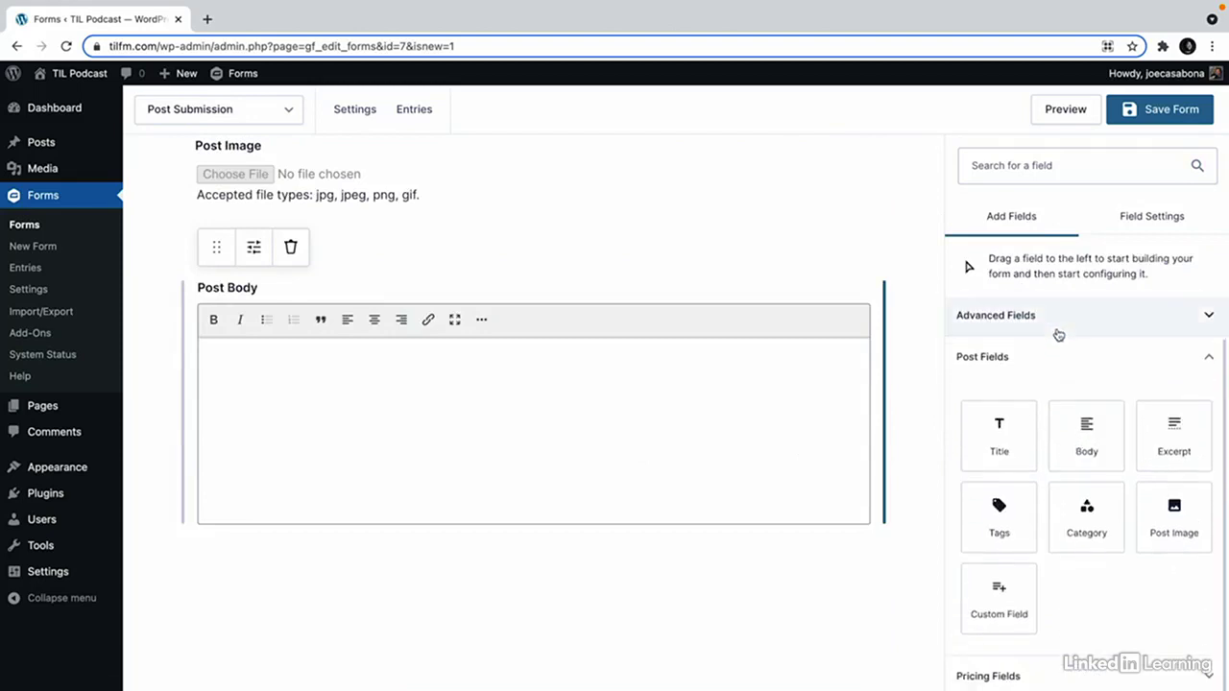
left_click(1029, 327)
left_click_drag(992, 423, 455, 614)
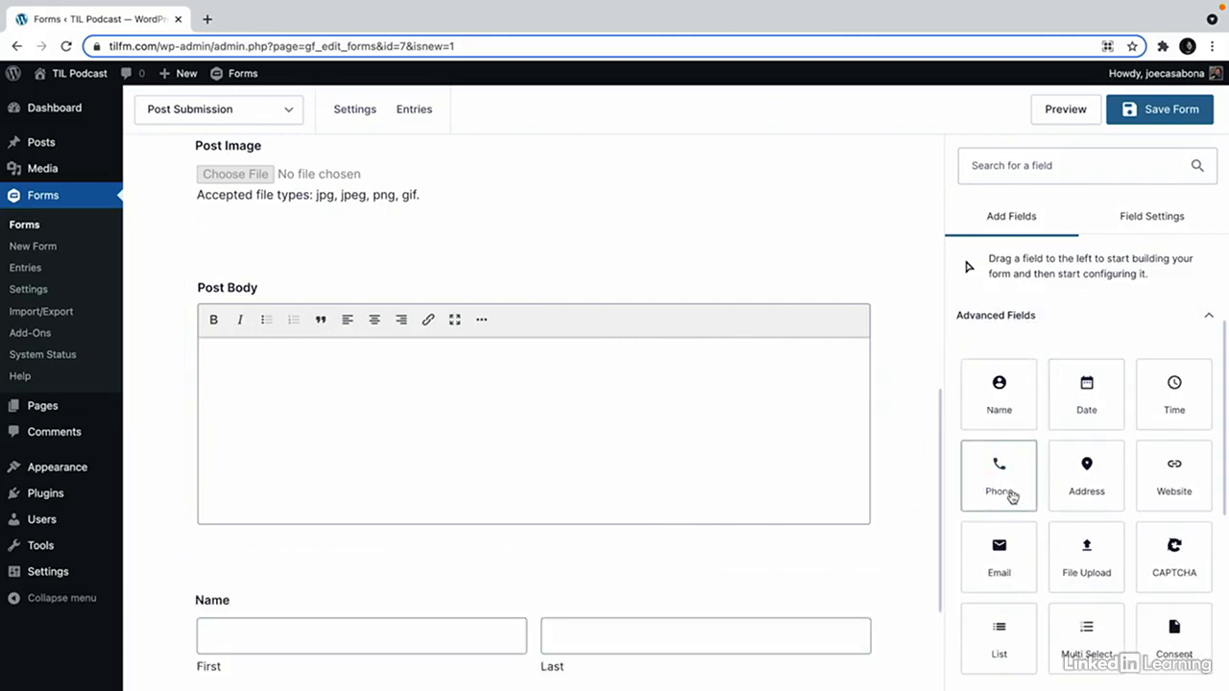
scroll(1085, 442, "down", 1)
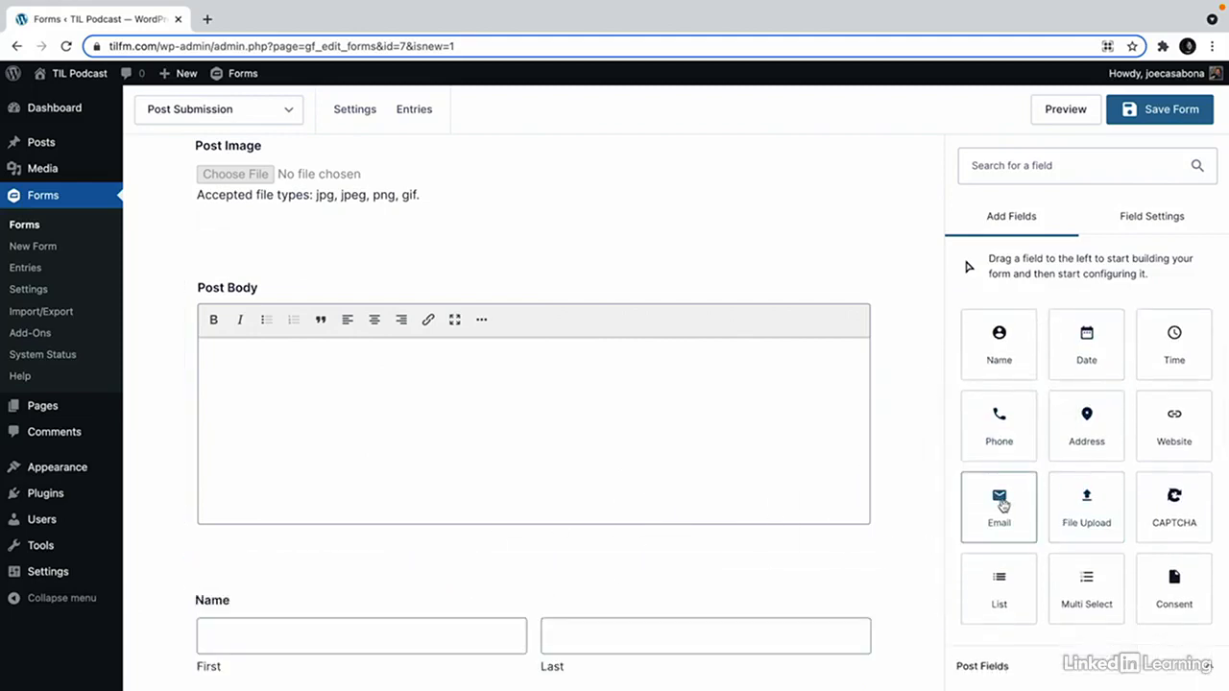
left_click_drag(1001, 506, 800, 650)
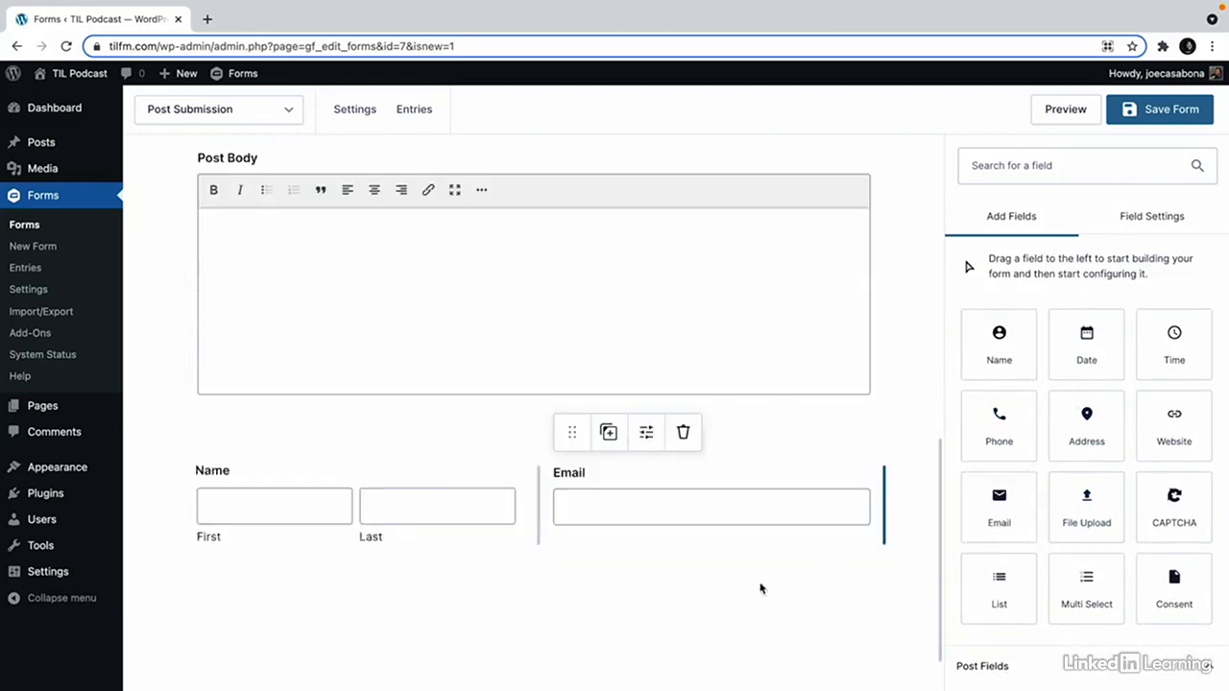
scroll(747, 566, "up", 10)
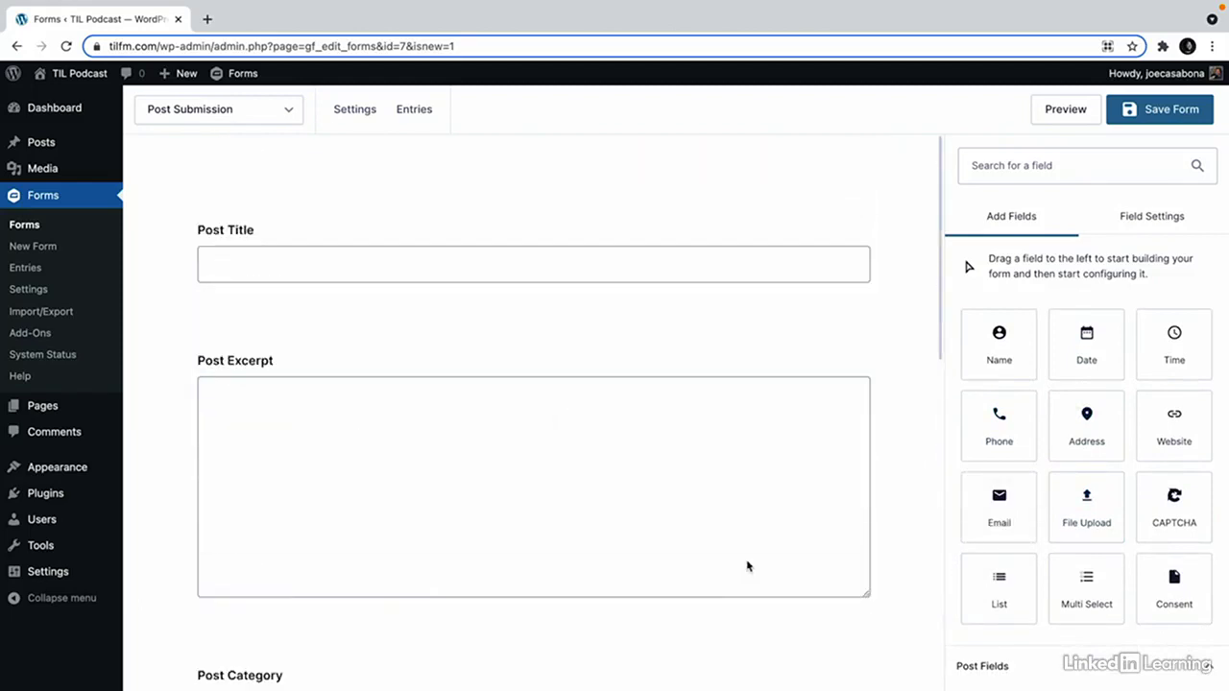
Save the form, enable Anti-spam honeypot under Form Options, and save the settings.
left_click(1163, 122)
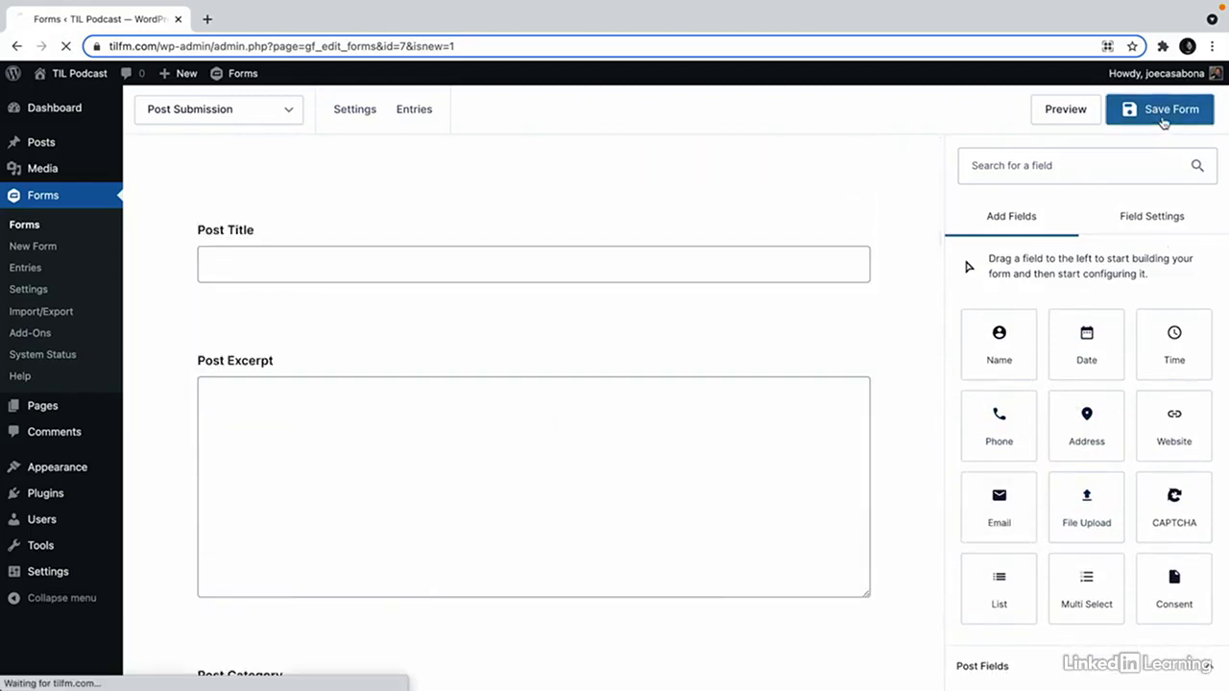
mouse_move(357, 121)
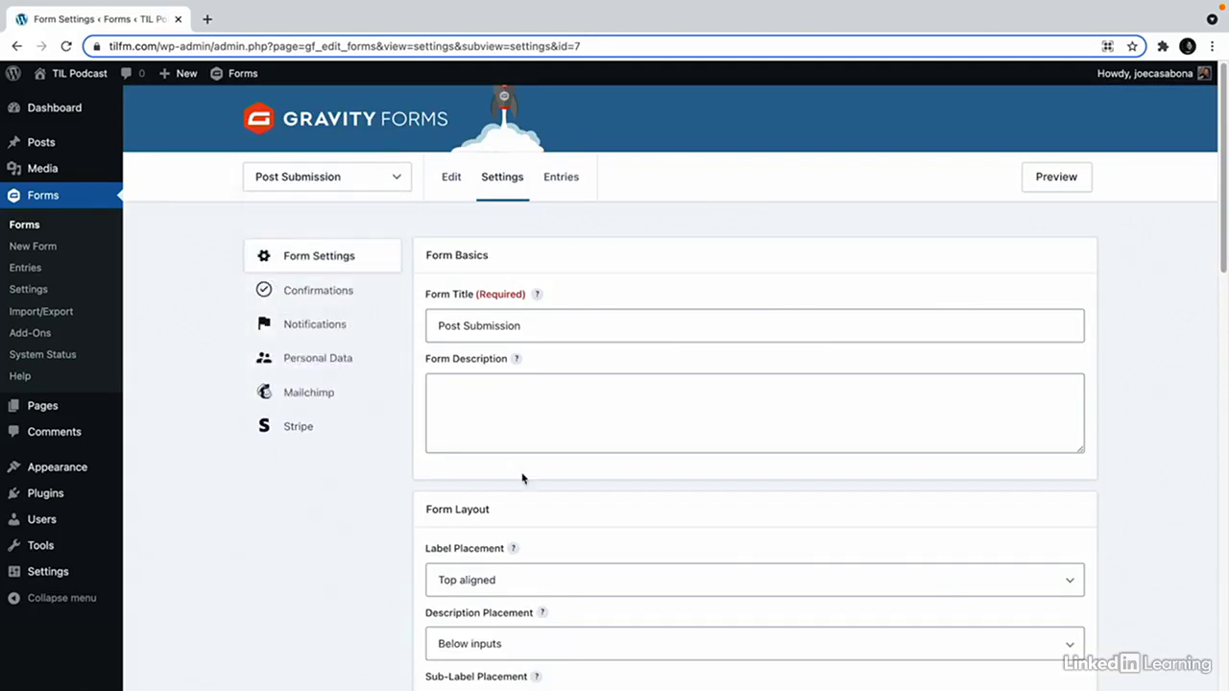
scroll(540, 509, "down", 5)
scroll(549, 537, "down", 9)
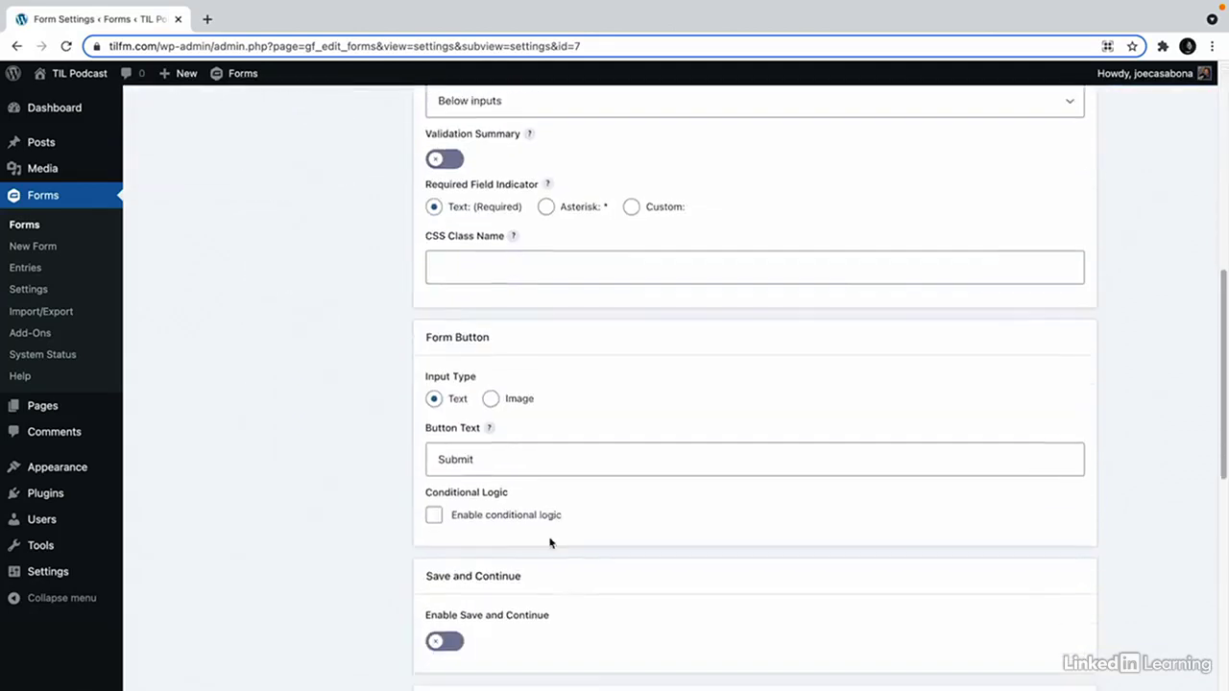
scroll(550, 544, "down", 2)
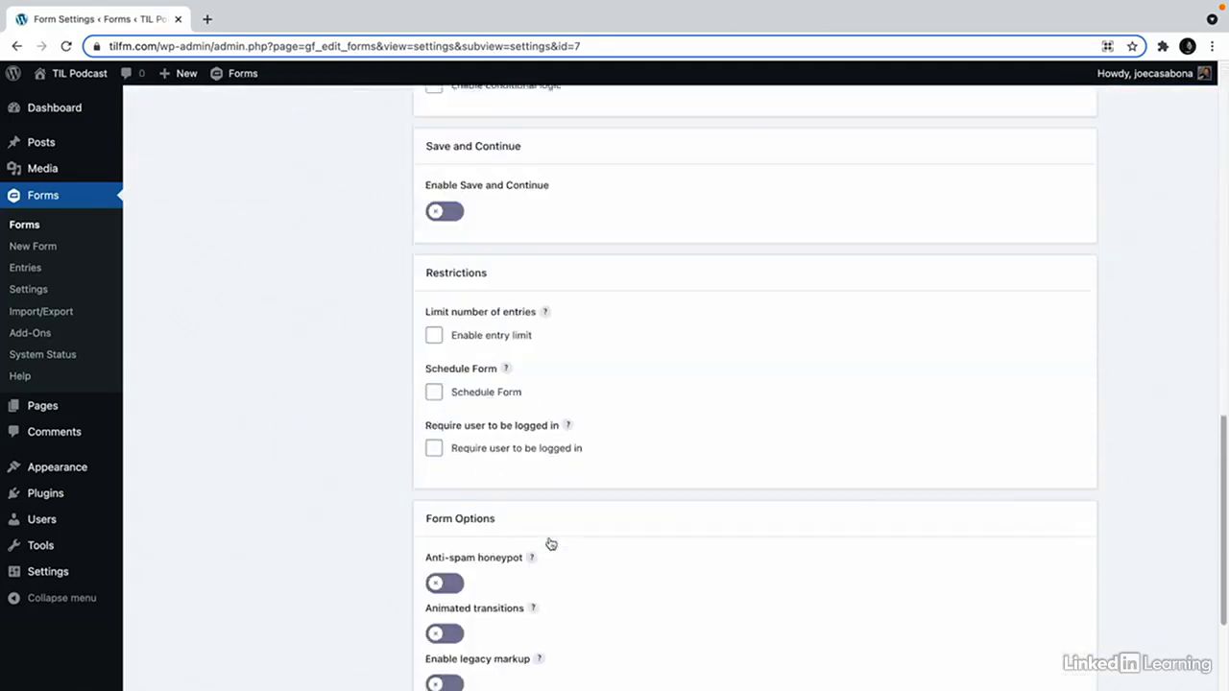
scroll(550, 544, "up", 4)
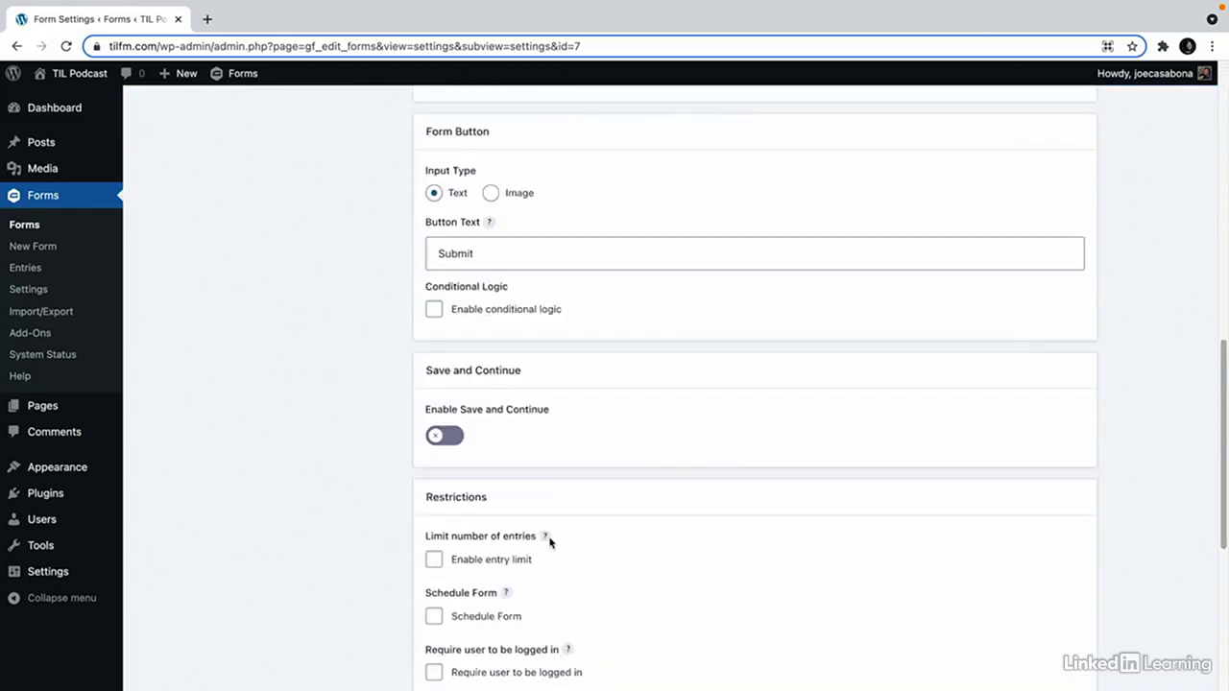
scroll(549, 542, "up", 11)
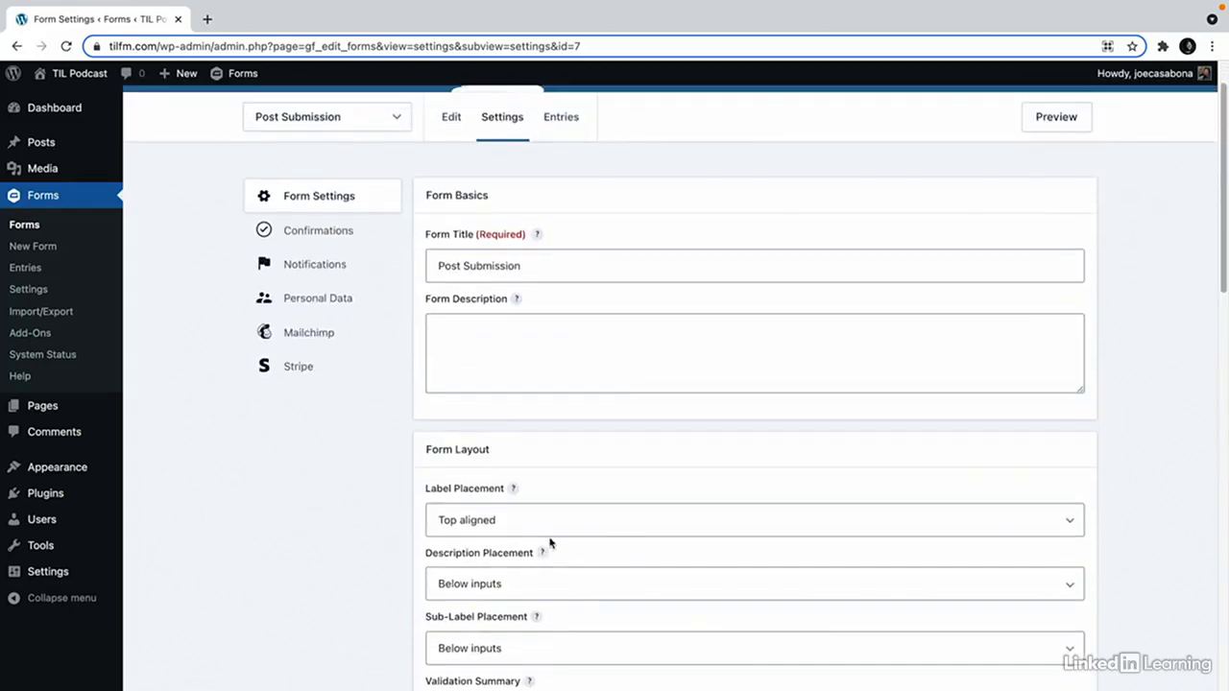
scroll(550, 544, "down", 12)
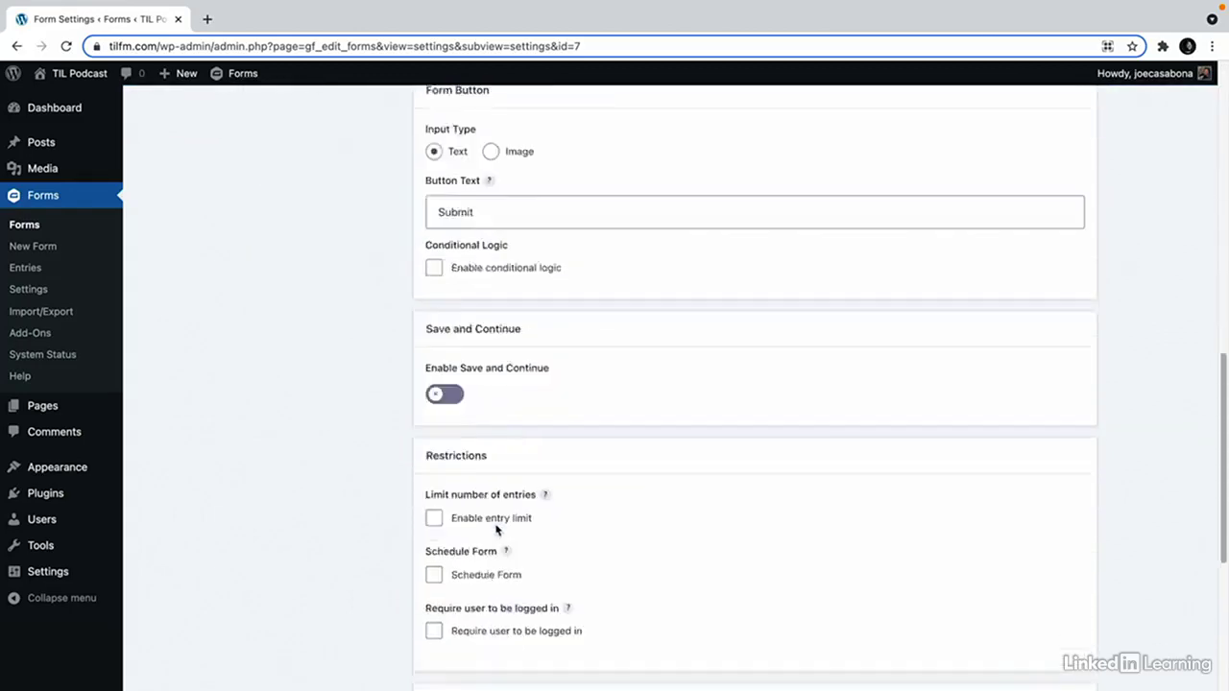
scroll(466, 559, "down", 3)
left_click(445, 441)
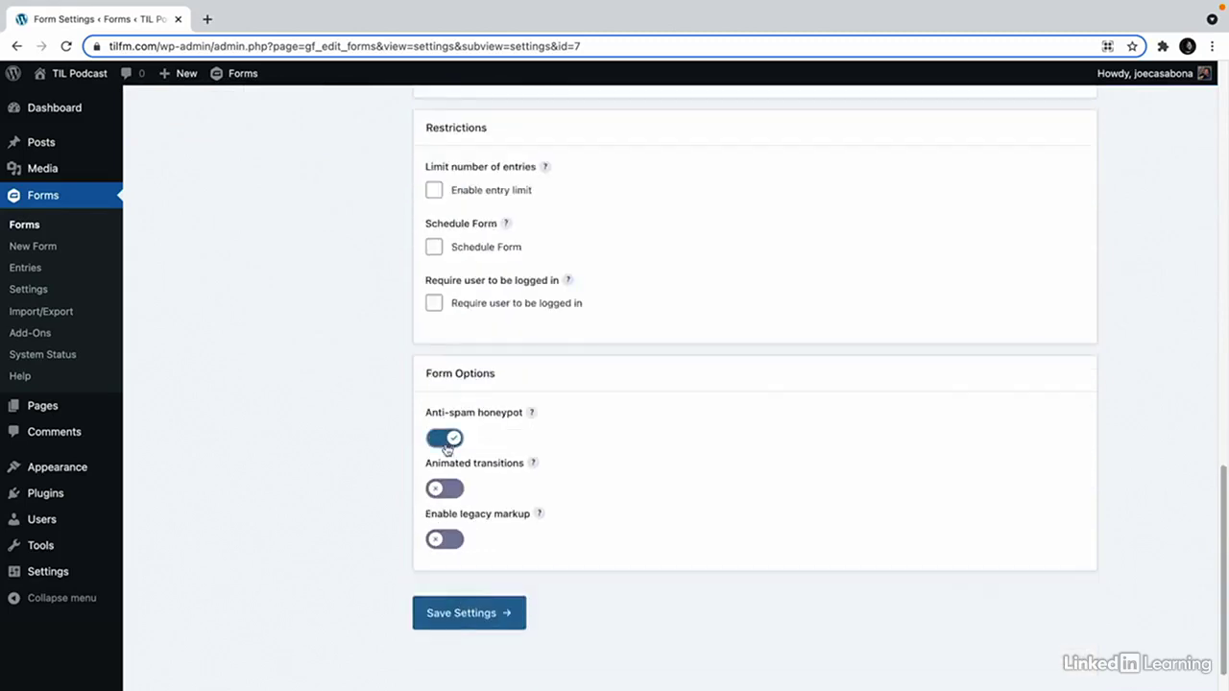
left_click(461, 608)
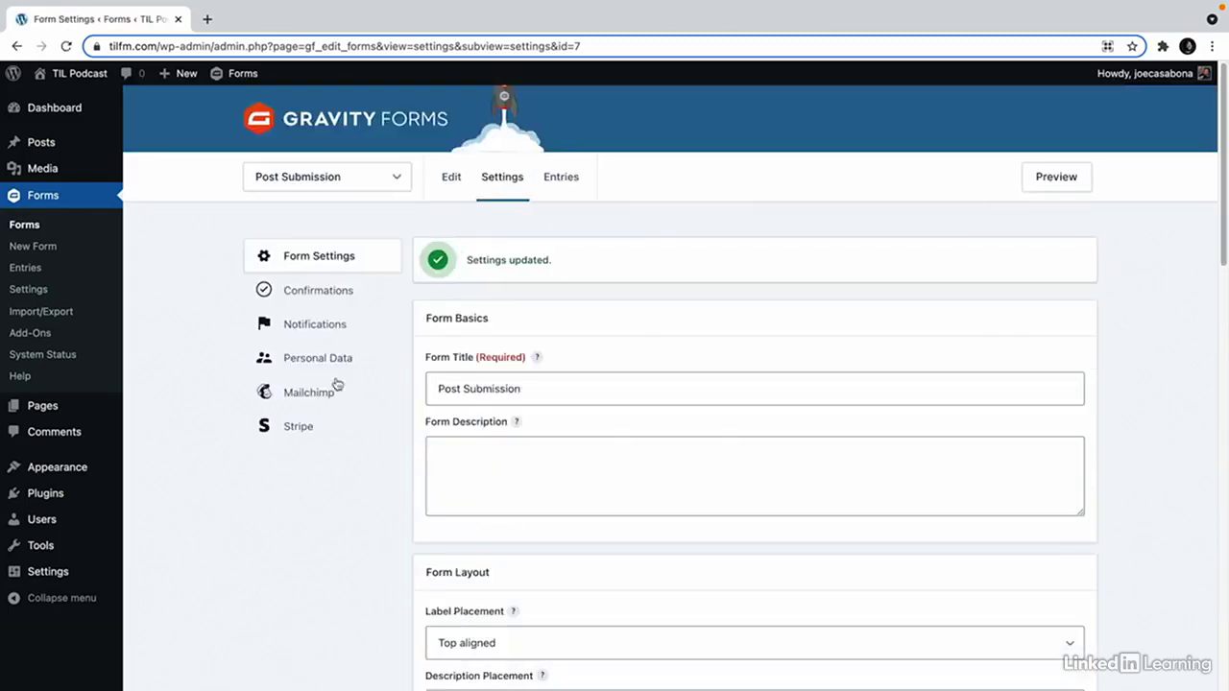
Change the default confirmation to 'Thanks for submitting your content! We'll review it and notify you when it publishes!' and save.
left_click(329, 291)
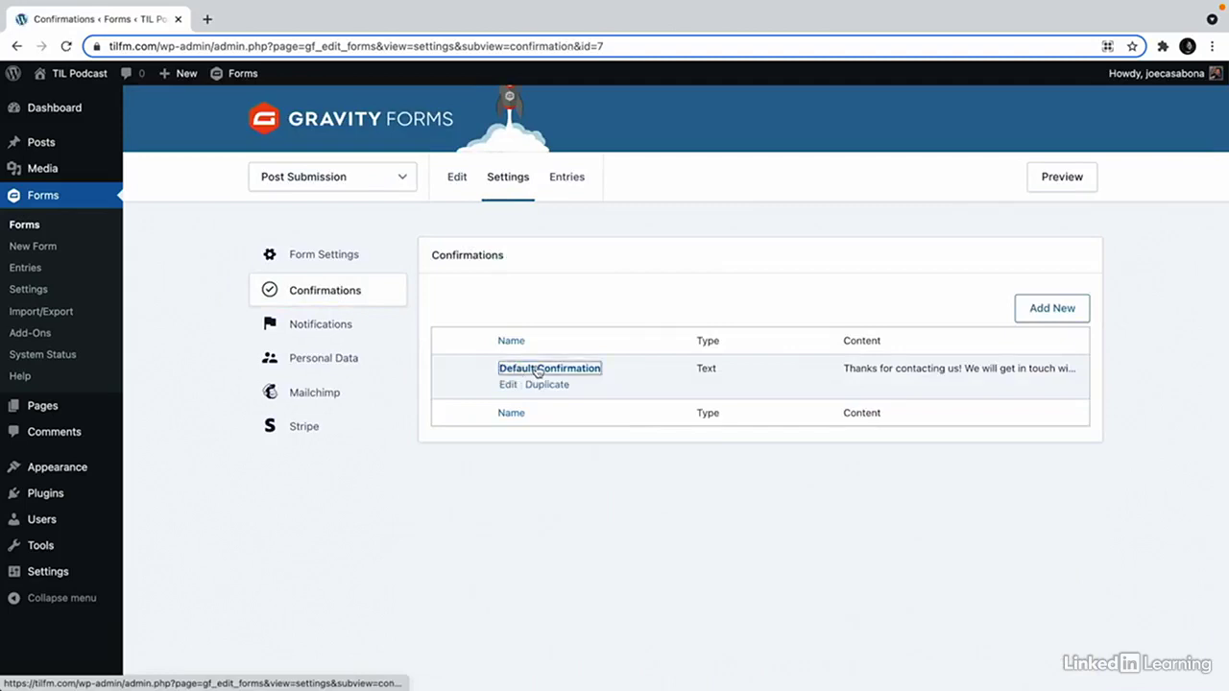
left_click(538, 369)
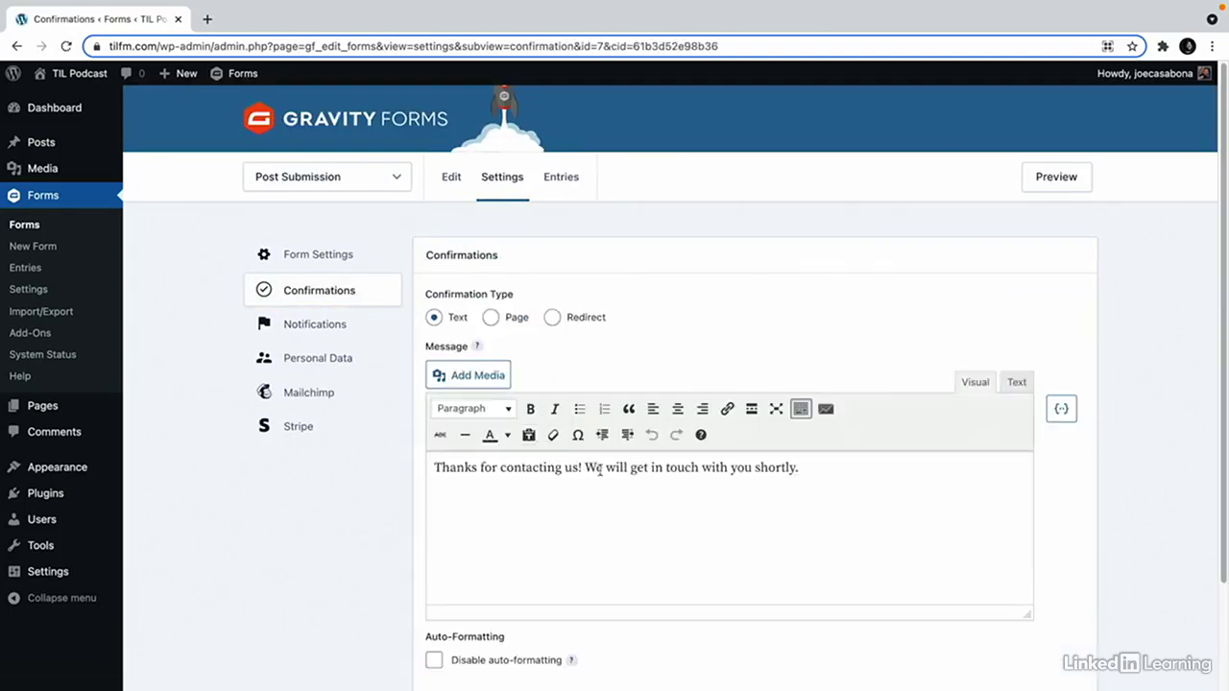
left_click_drag(498, 467, 874, 484)
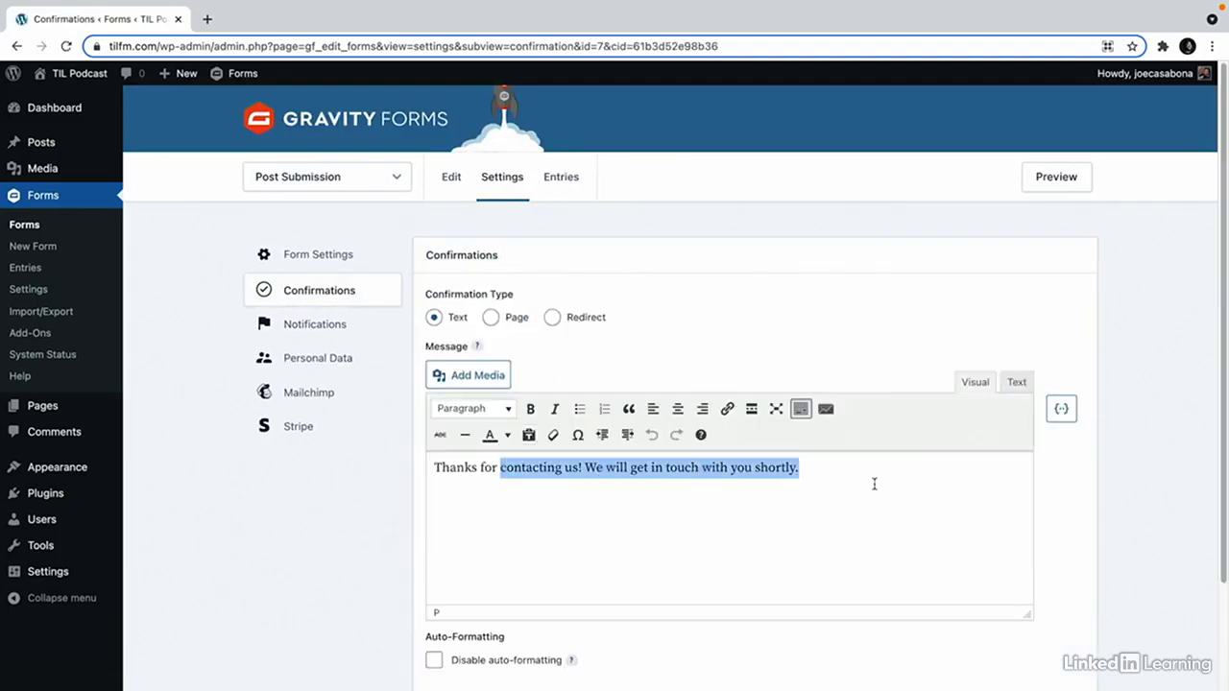
type("submi")
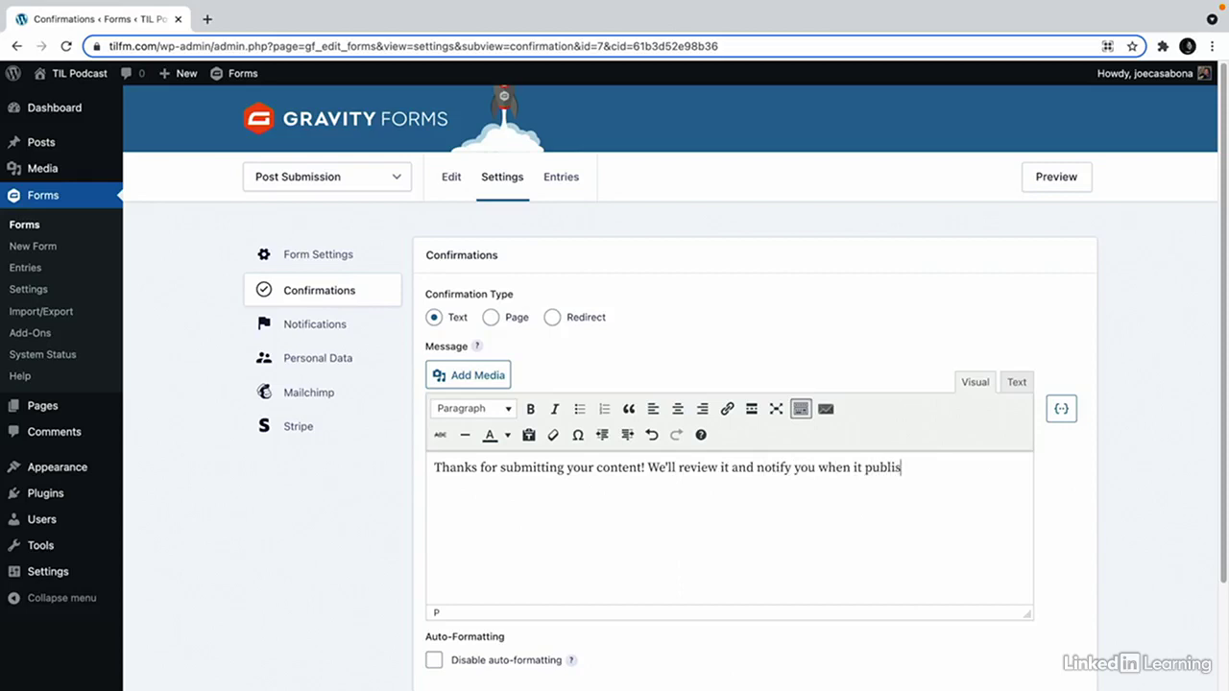
scroll(617, 567, "down", 3)
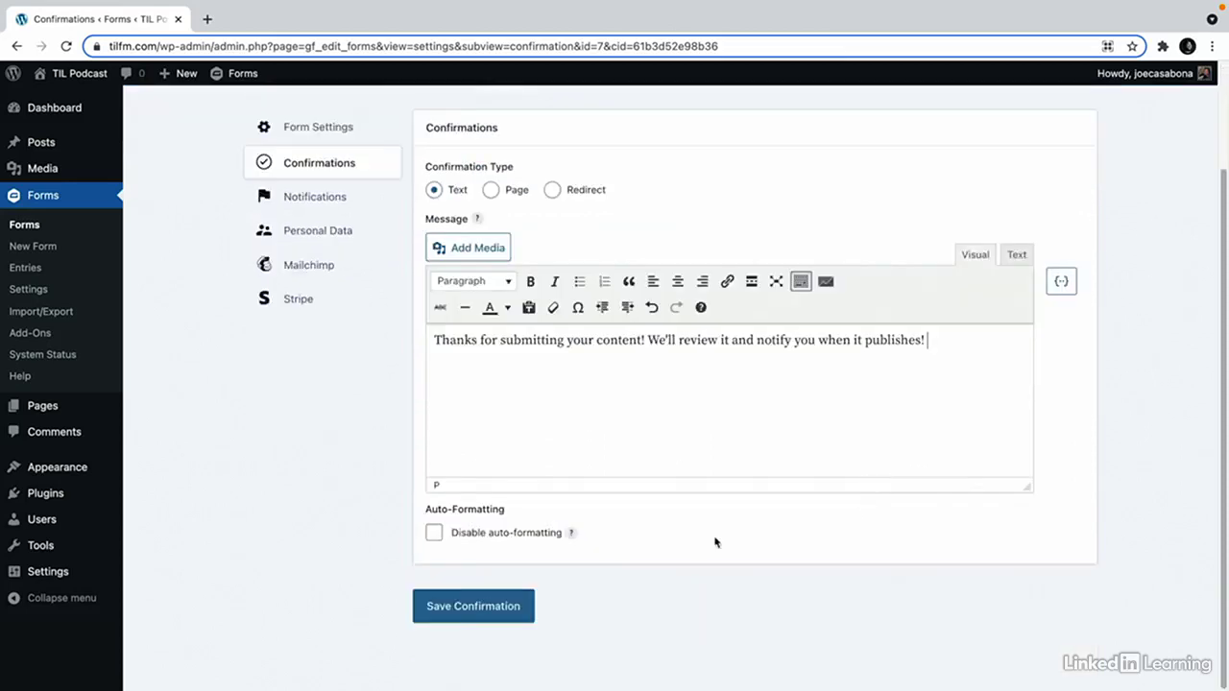
left_click(432, 618)
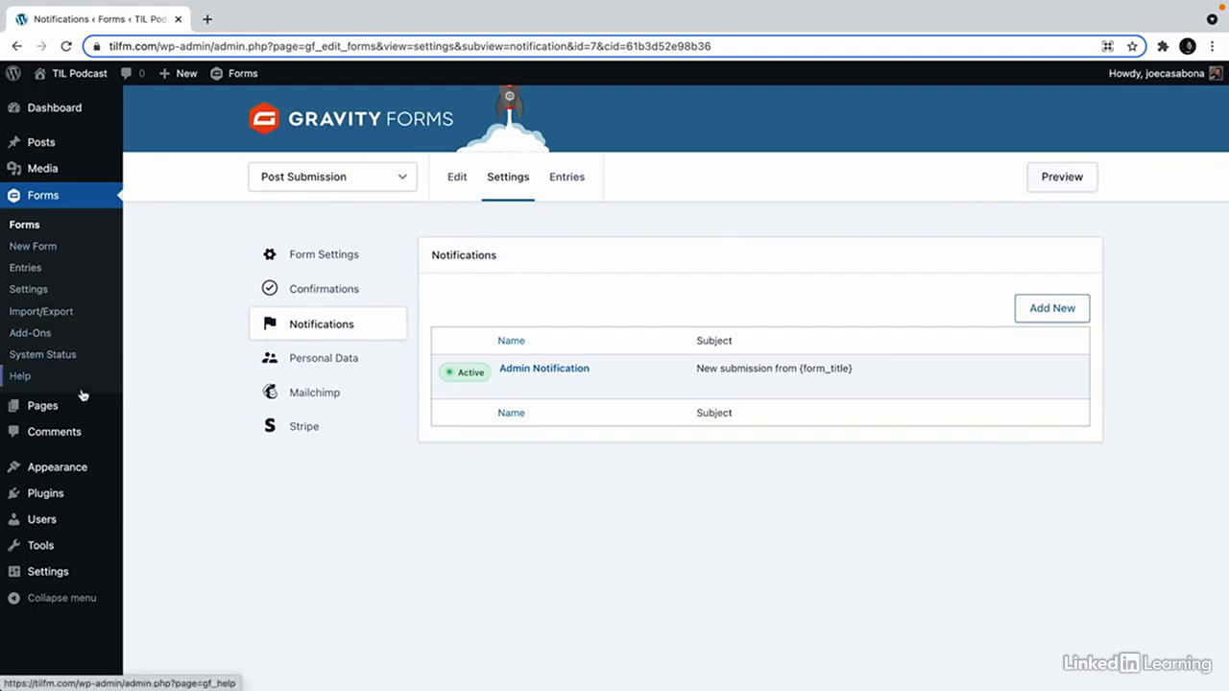
Create a new page titled 'SUBMIT YOUR POST' with a Gravity Forms block embedding Post Submission.
mouse_move(80, 408)
left_click(158, 430)
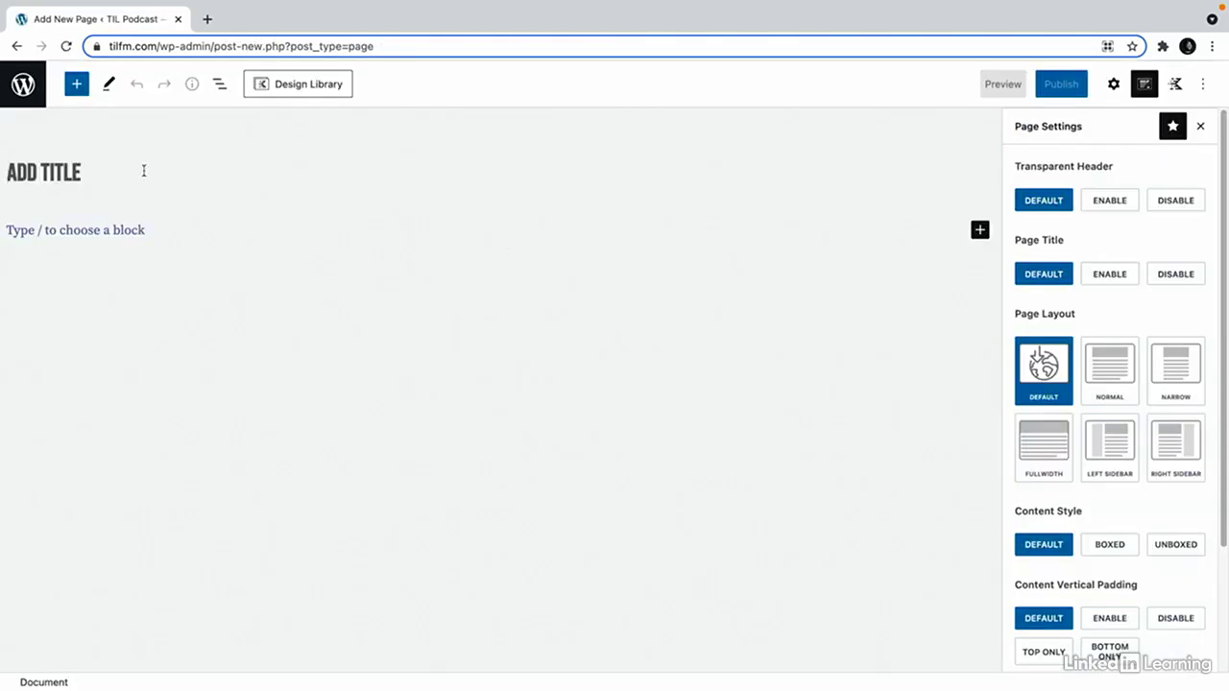
left_click(144, 170)
type("SUBMI")
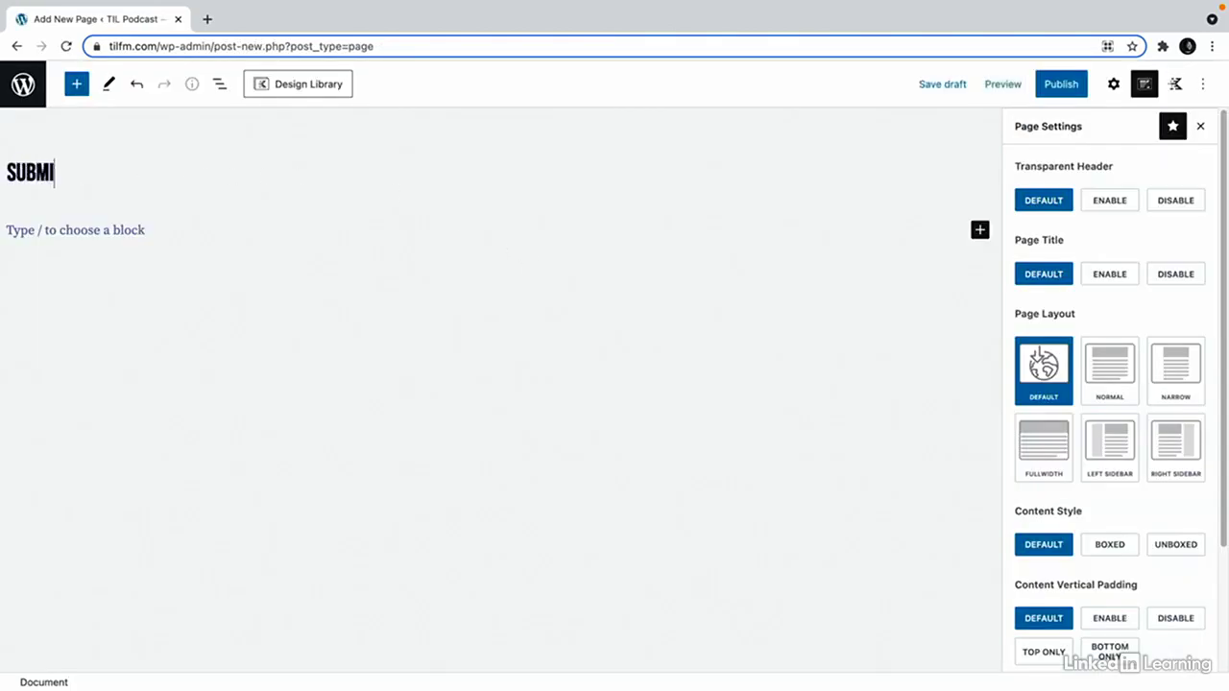
type("T YOUR POST!")
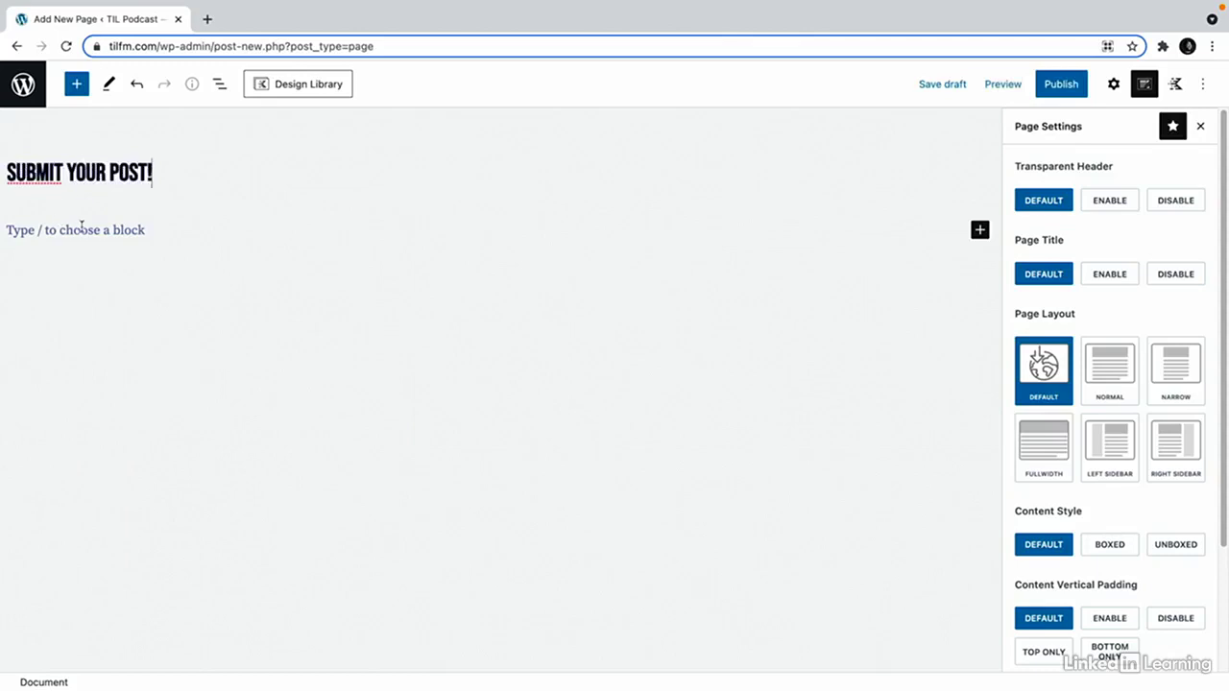
left_click(81, 226)
type("/")
key("Return")
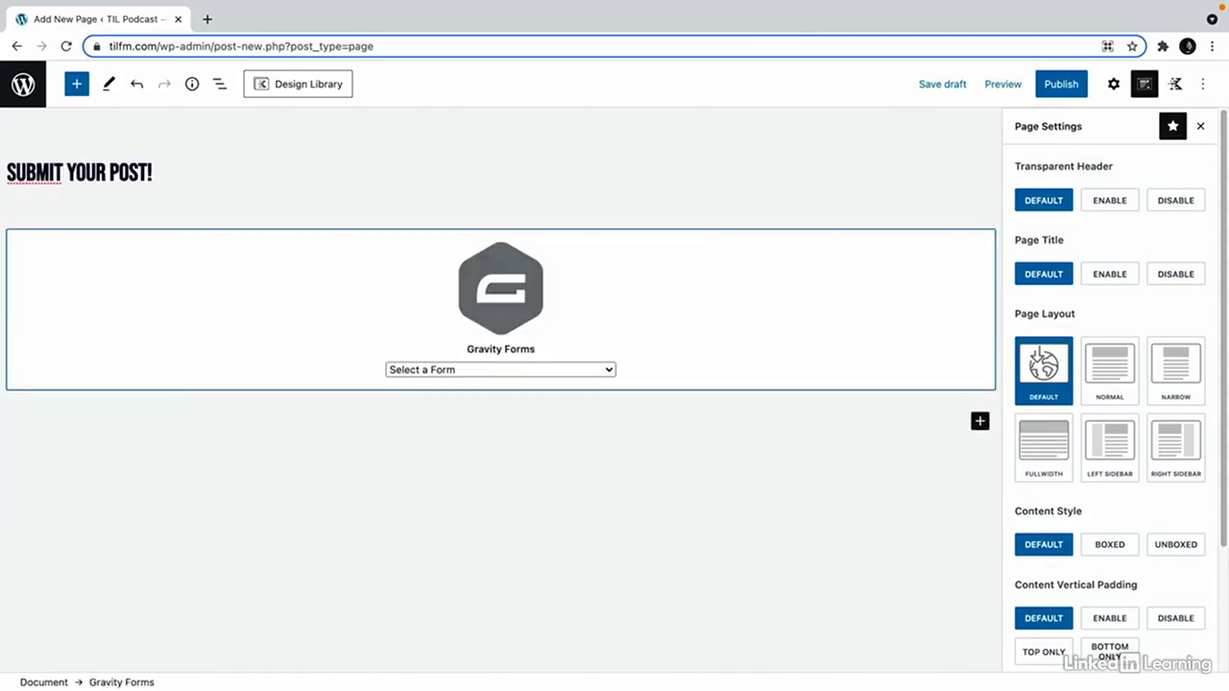
left_click(420, 370)
left_click(474, 454)
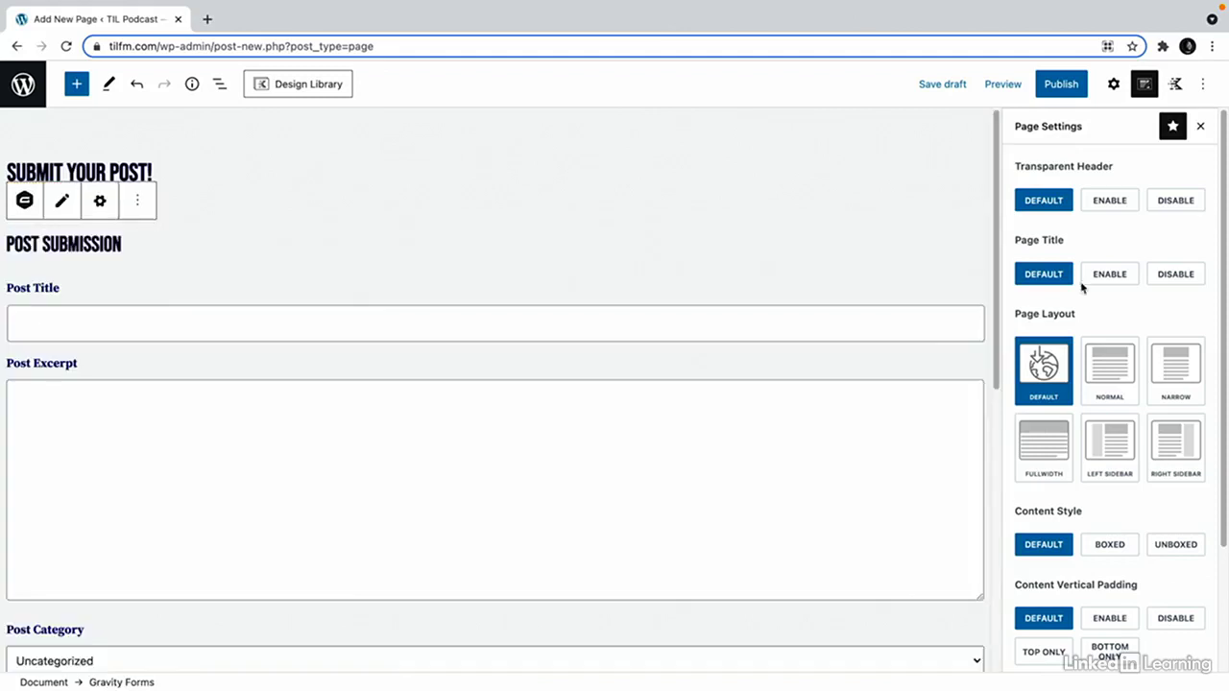
Use Normal layout with vertical padding, hide the form title and description, and publish.
left_click(1127, 380)
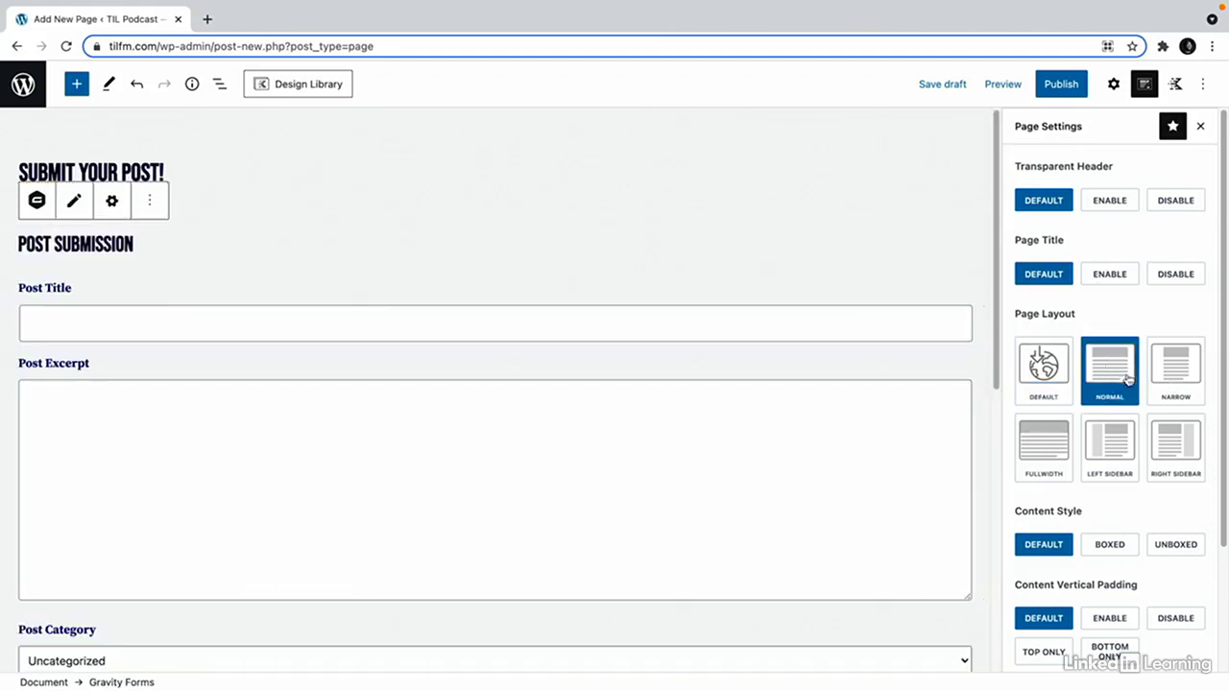
left_click(1102, 626)
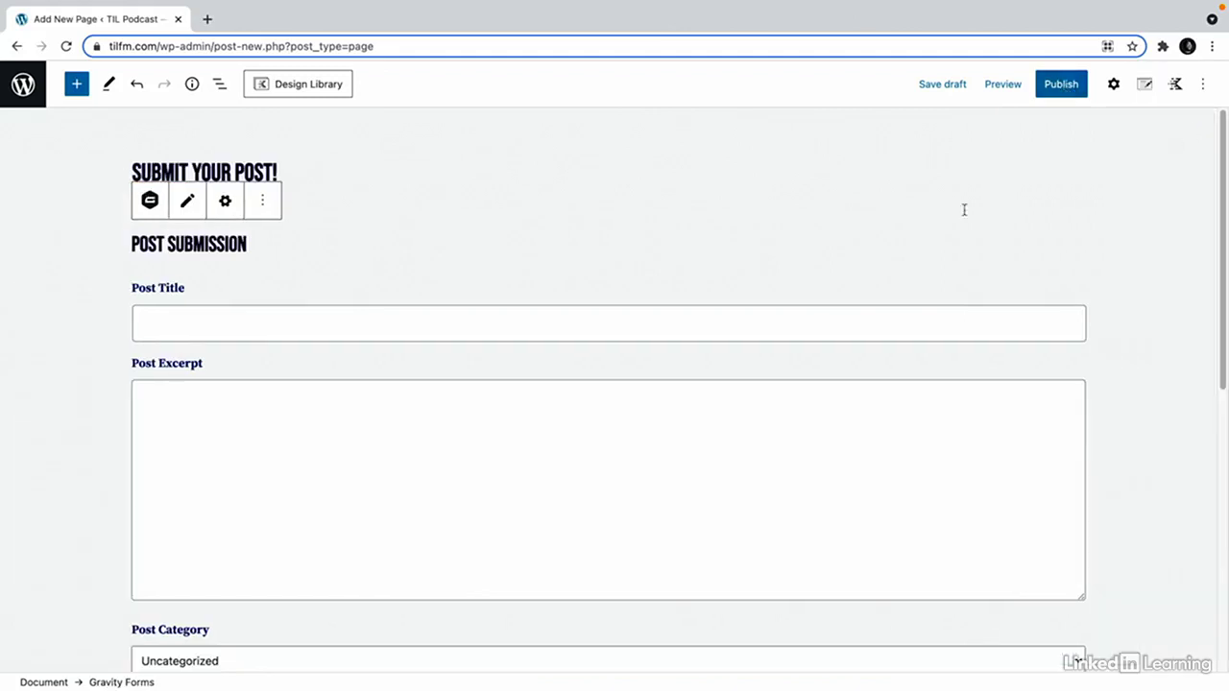
left_click(1115, 86)
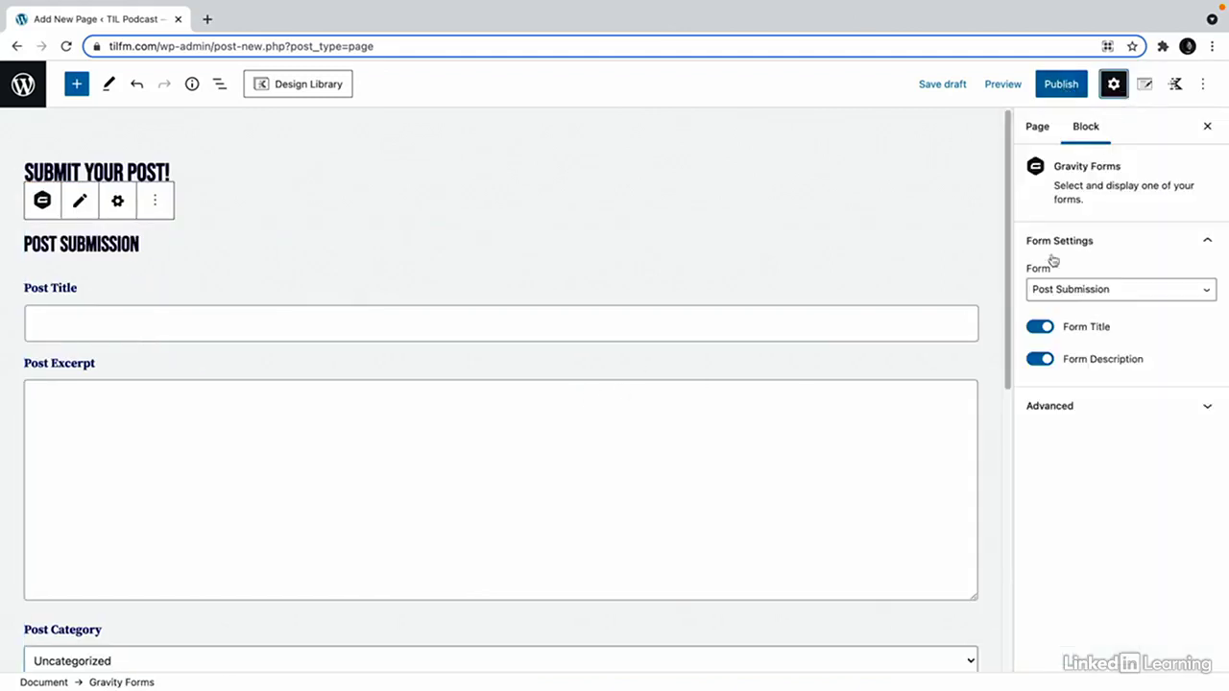
left_click(1037, 328)
left_click(1043, 364)
left_click(1058, 405)
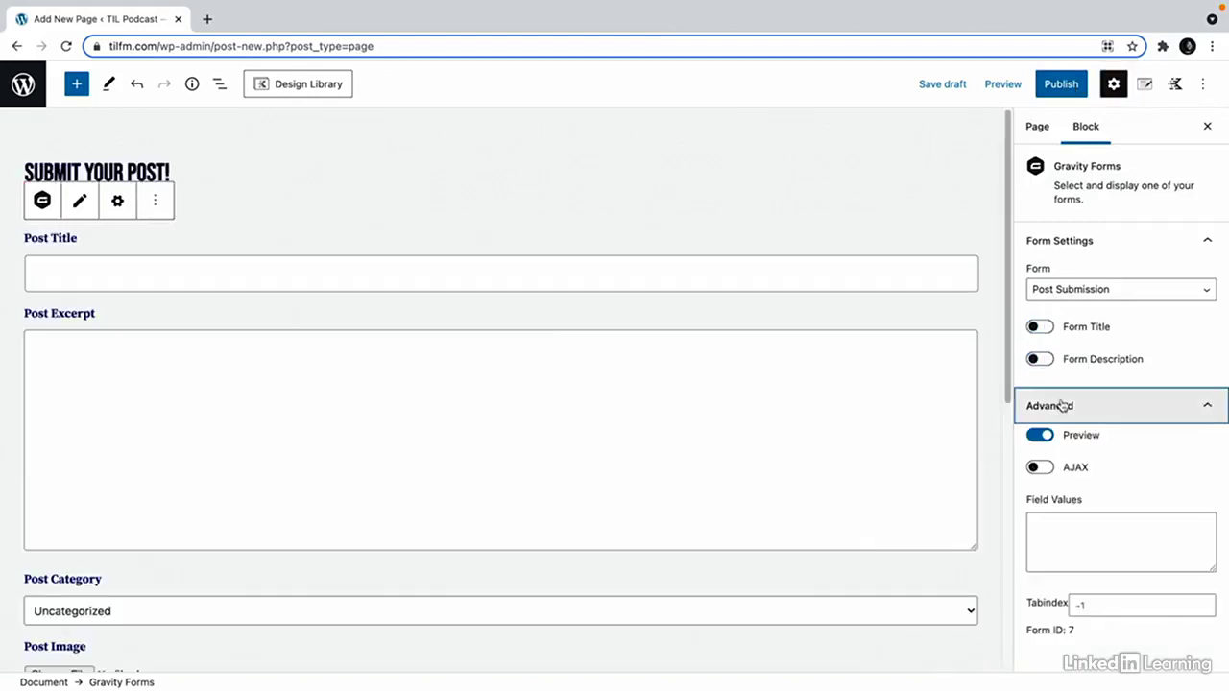
left_click(1061, 83)
left_click(1070, 86)
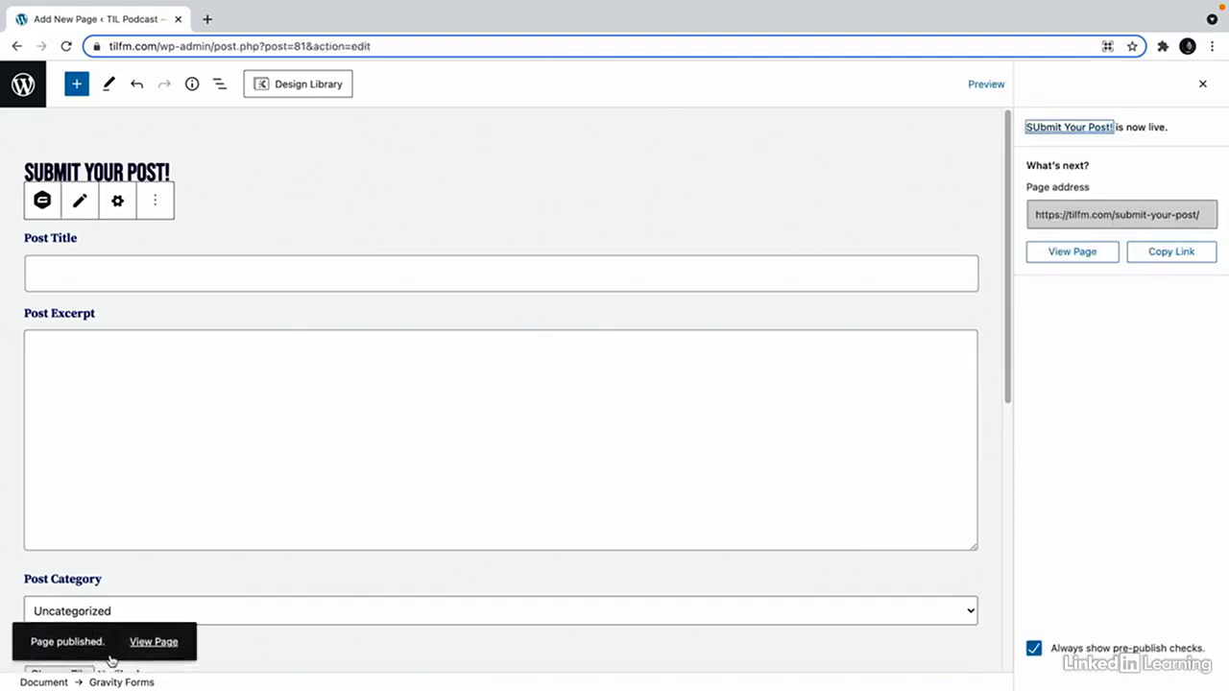
On the live page, enter title '10 Ways to use Gravity Forms', paste a lorem ipsum excerpt, keep Uncategorized.
left_click(146, 647)
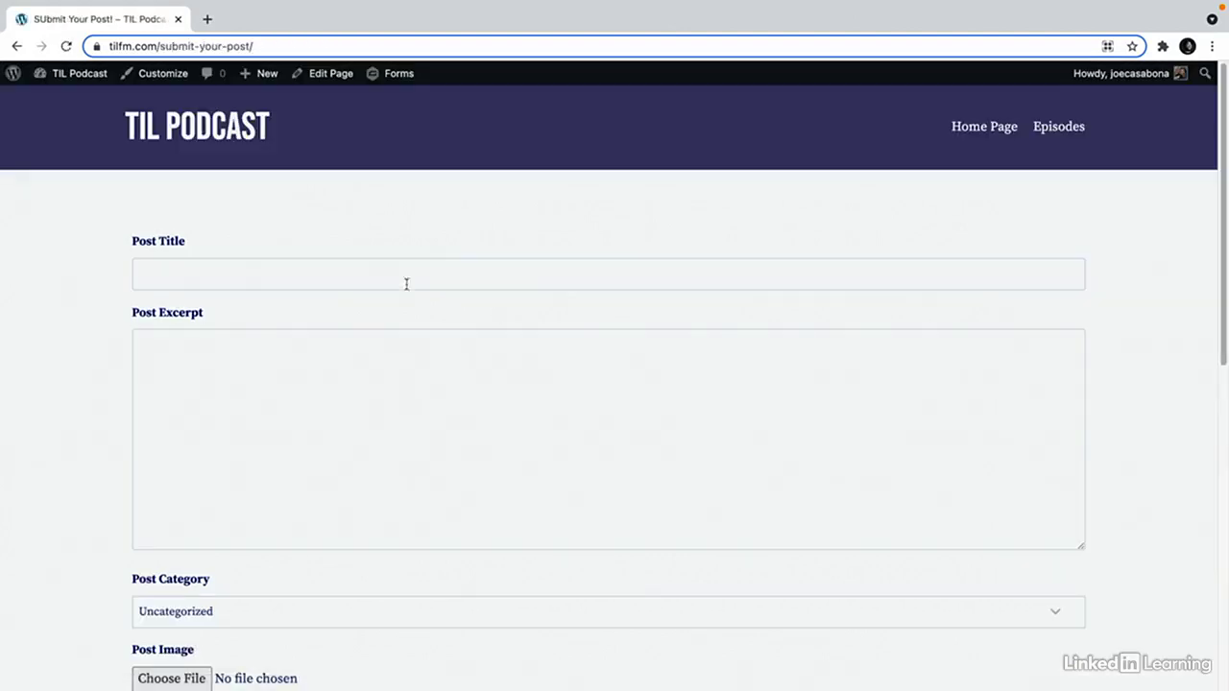
left_click(404, 282)
type("10 Wa")
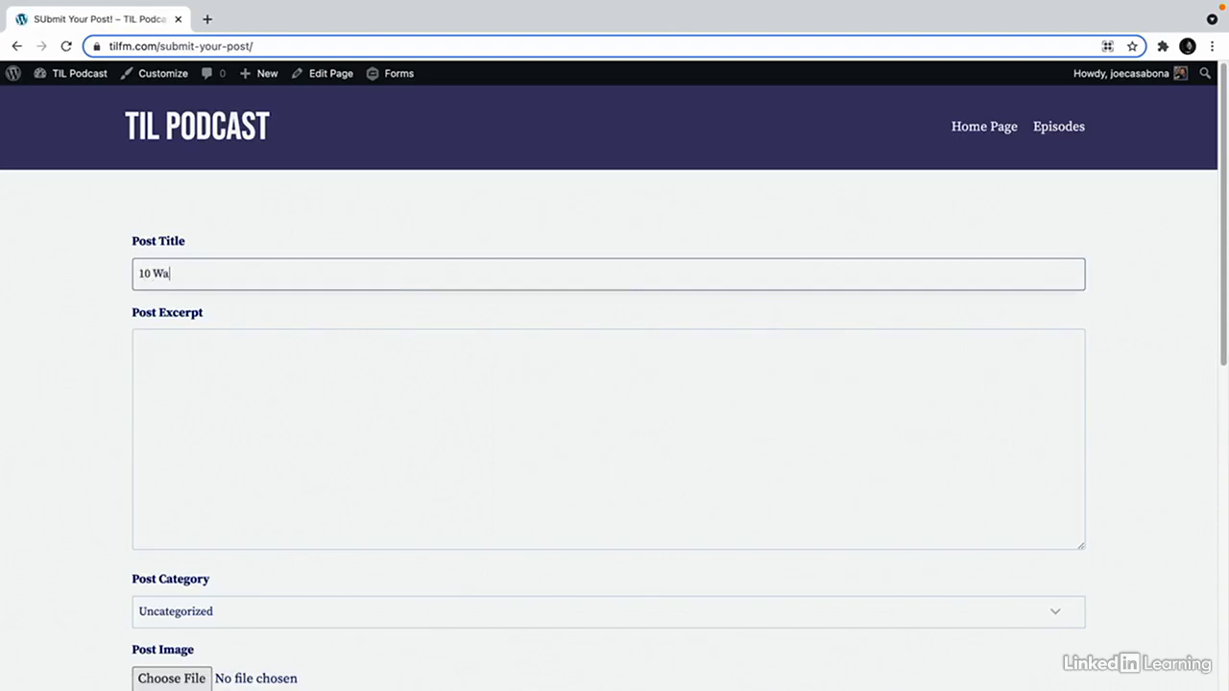
type("ys to use Gravity Forms!")
left_click(401, 446)
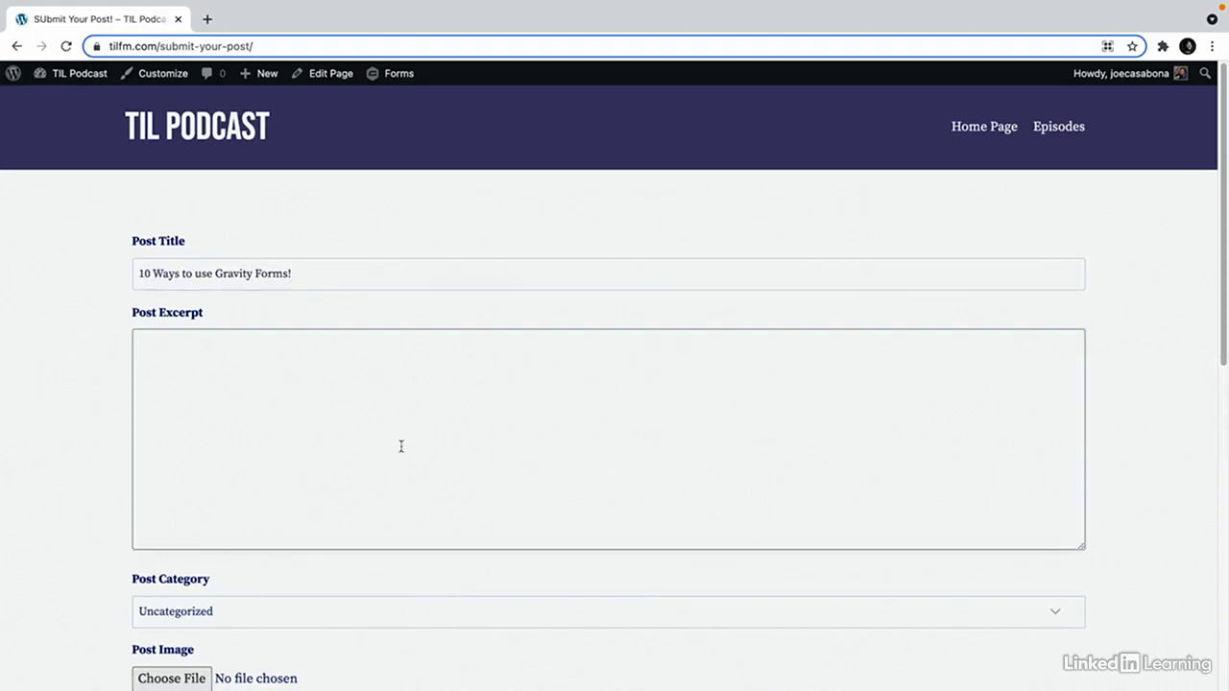
key("BackSpace")
key("BackSpace")
type("Lorem ipsum dolor sit amet, consectetur adipisicing elit, sed do eiusmod tempor incididunt ut labore et dolore magna aliqua. Ut enim ad minim veniam, quis nostrud exercitation ullamco laboris nisi ut aliquip ex ea commodo consequat. Duis aute irure dolor in reprehenderit in voluptate velit esse cillum dolore eu fugiat nulla pariatur. Excepteur sint occaecat cupidatat non proident, sunt in culpa qui officia deserunt mollit anim id est laborum.")
scroll(411, 490, "down", 2)
left_click(298, 506)
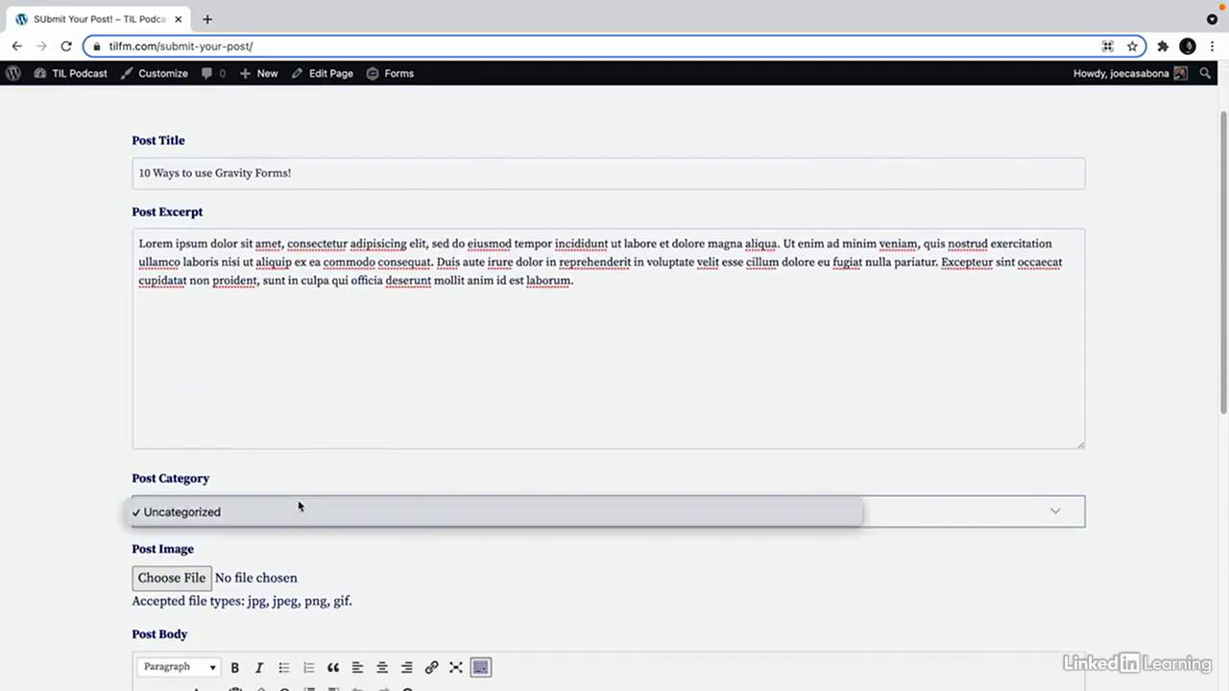
left_click(201, 513)
Attach desk-19.jpg as the post image and enter lorem ipsum body text.
scroll(288, 542, "down", 1)
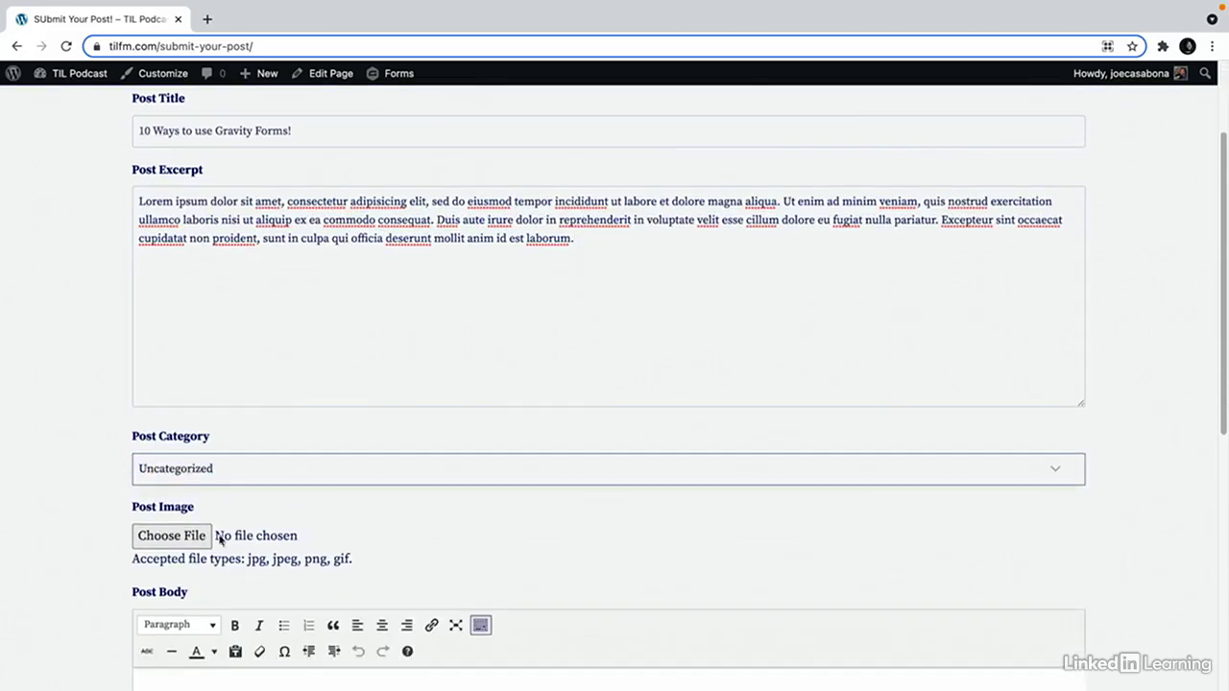
left_click(170, 535)
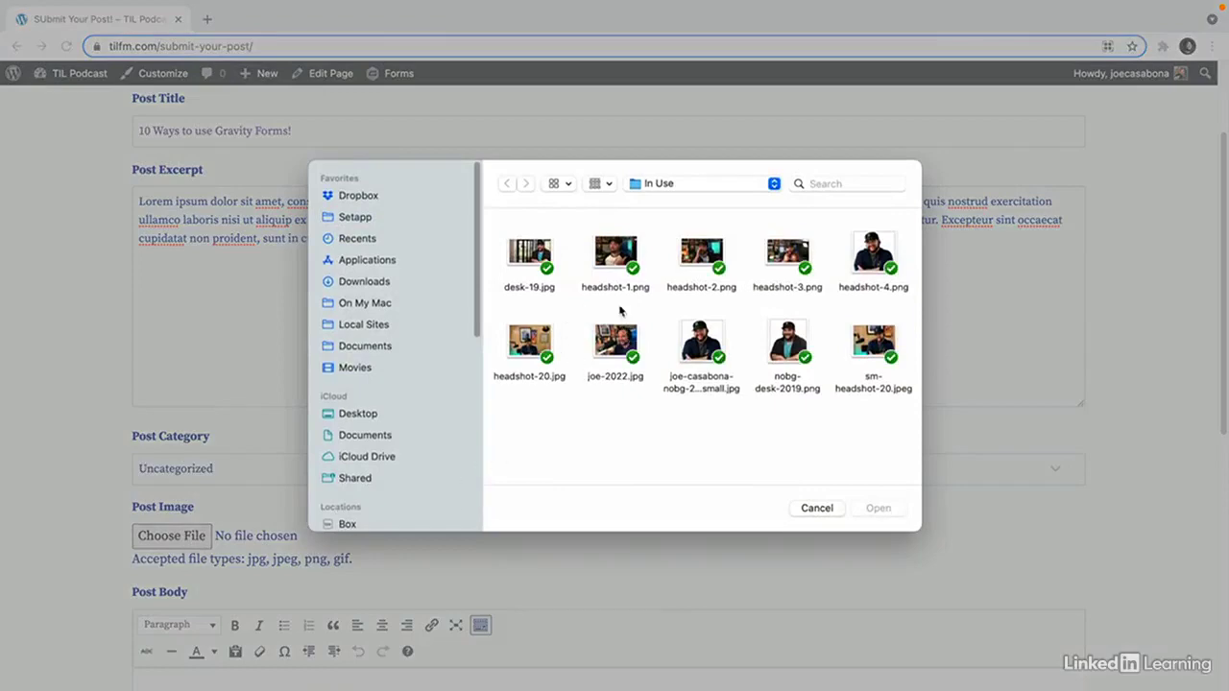
double_click(526, 245)
scroll(377, 531, "down", 3)
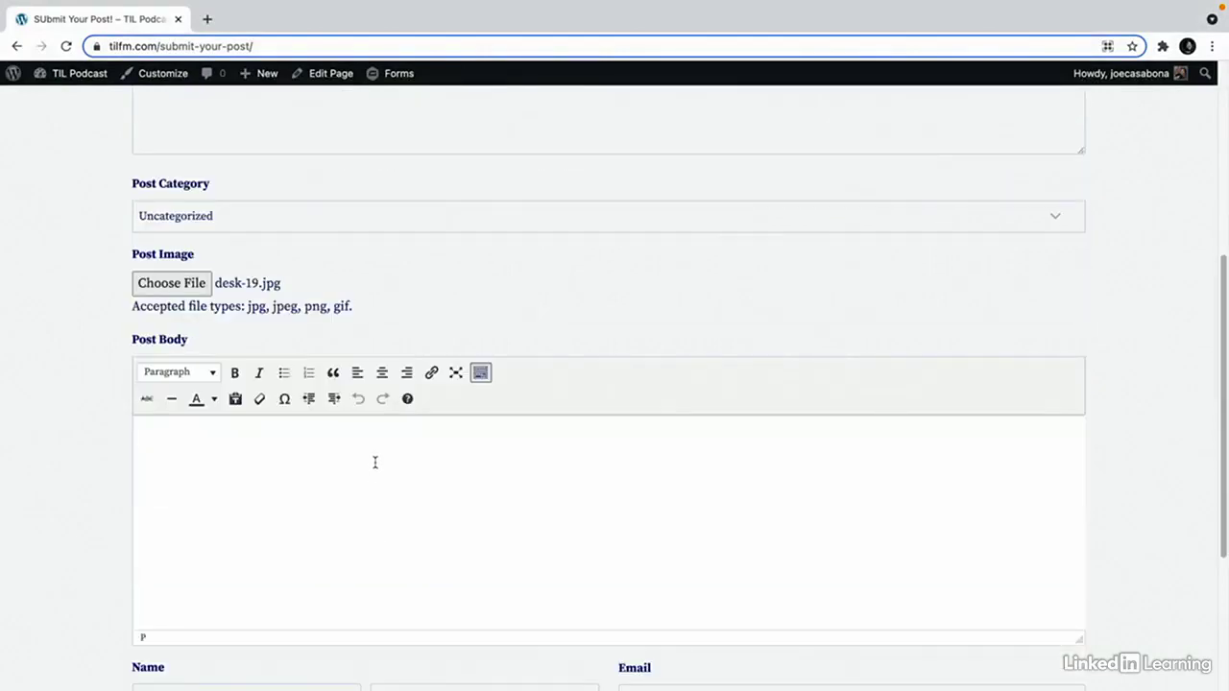
type("lorem")
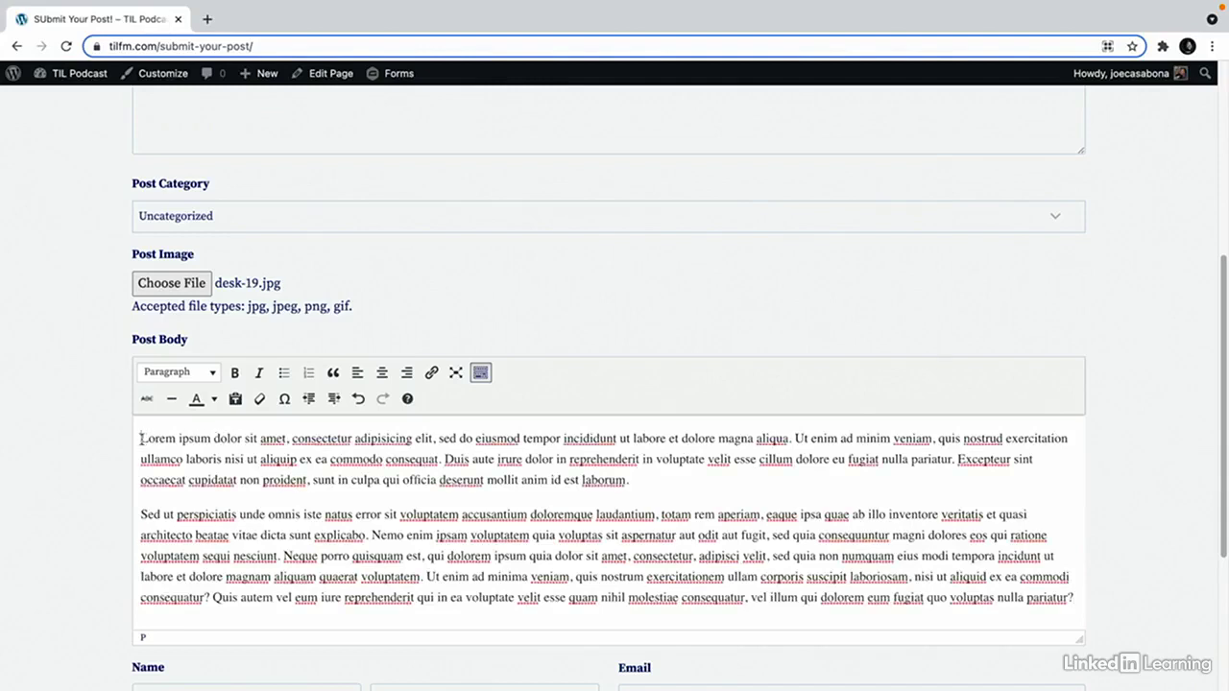
Bold 'Lorem ipsum dolor sit amet' and link 'voluptatem accusantium' to the pasted URL.
left_click_drag(142, 438, 293, 439)
left_click(235, 373)
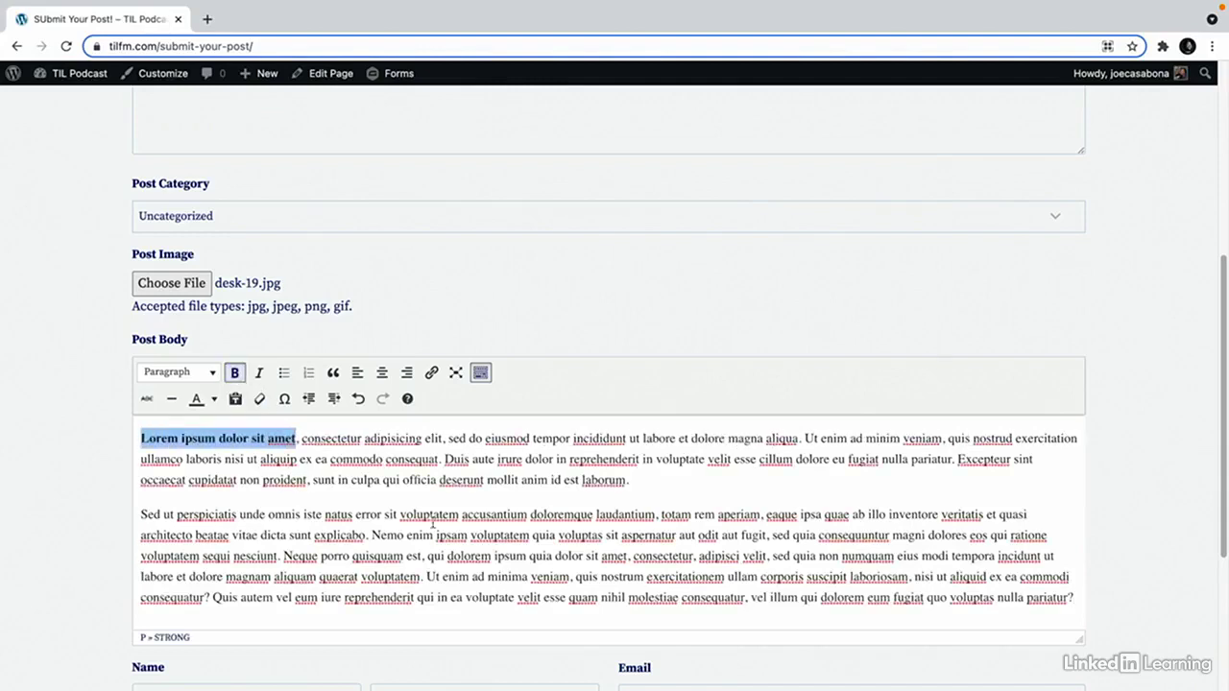
left_click(466, 534)
left_click_drag(402, 513, 527, 515)
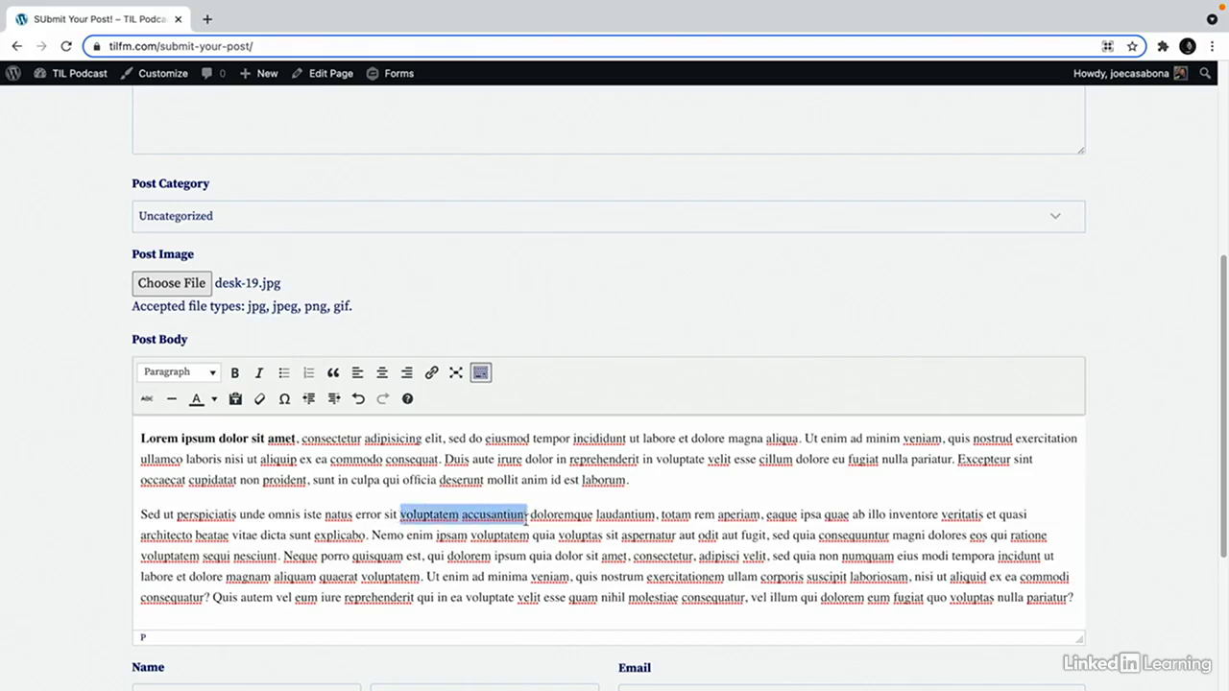
left_click(431, 373)
type("https://casabona.org")
left_click(591, 541)
left_click(754, 545)
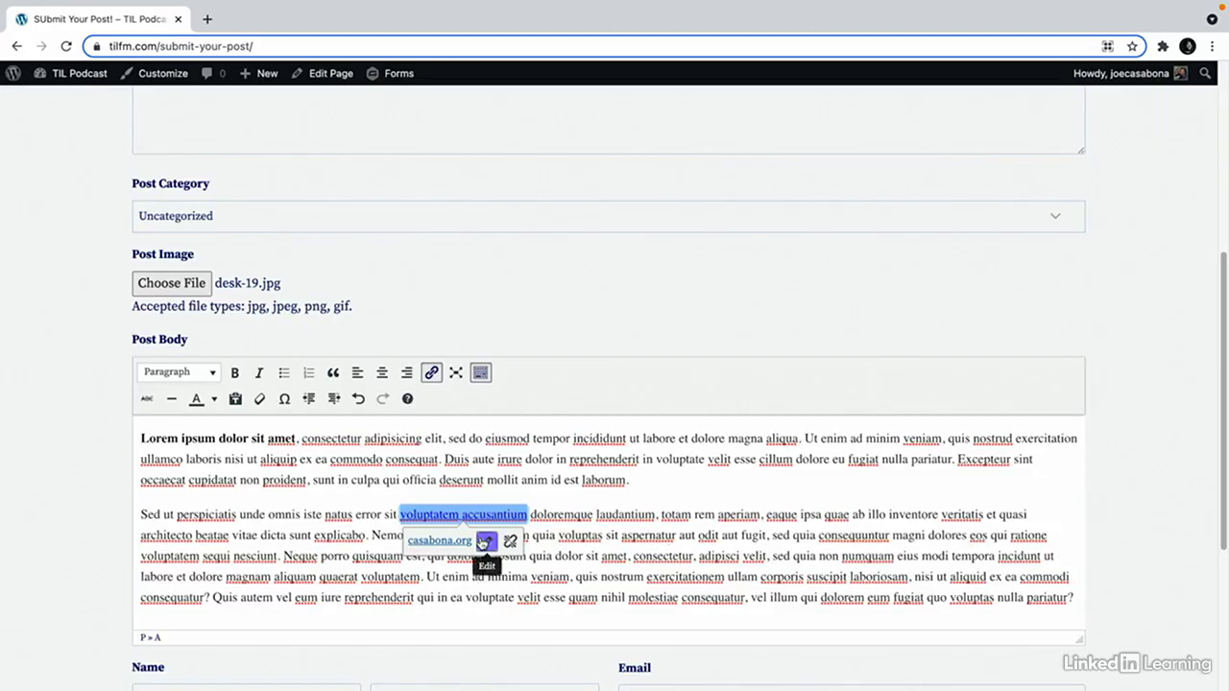
left_click(489, 597)
Fill in the submitter's first name, last name and email, then submit the post.
scroll(492, 599, "down", 2)
left_click(254, 536)
type("Joe")
key("Tab")
type("Casabona")
key("Tab")
left_click(165, 605)
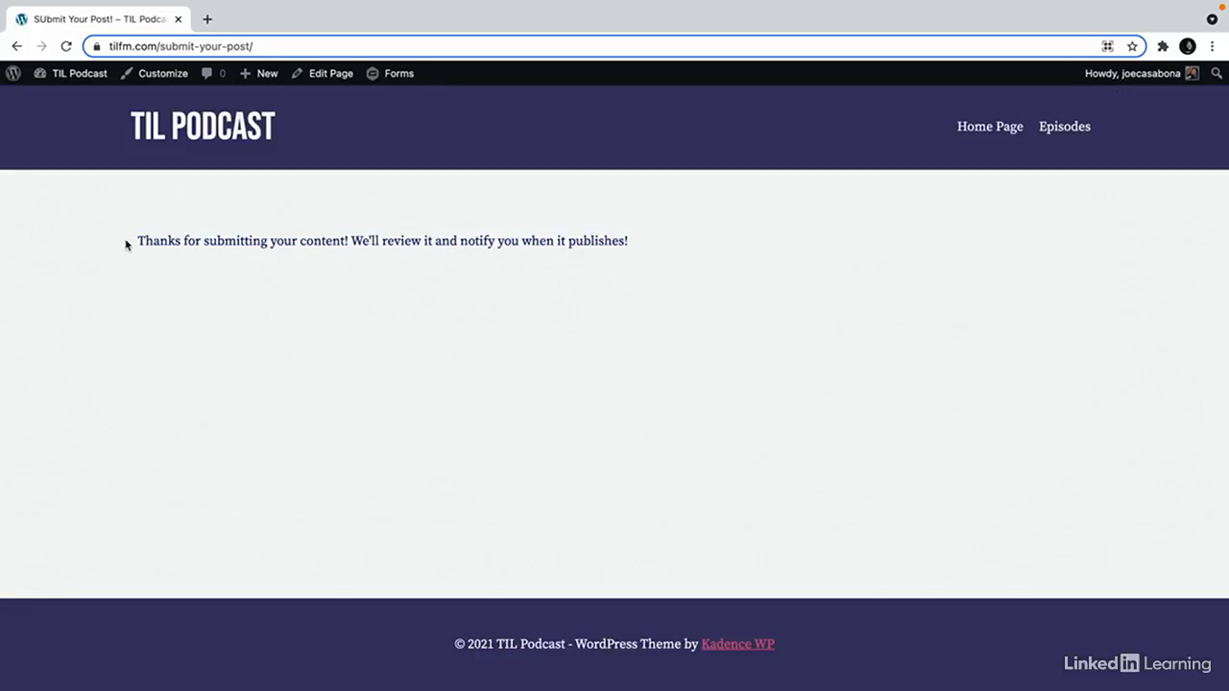
Highlight the thank-you confirmation message, then go to the admin Posts list via the Dashboard.
left_click_drag(125, 244, 586, 258)
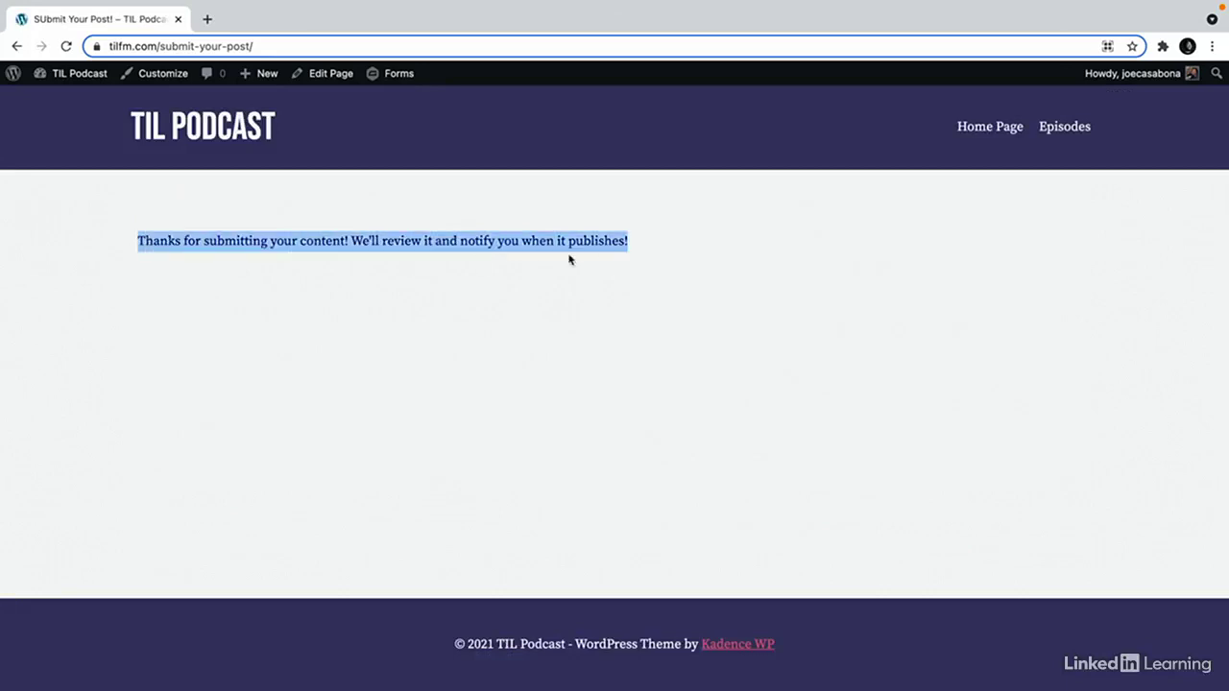
left_click(604, 260)
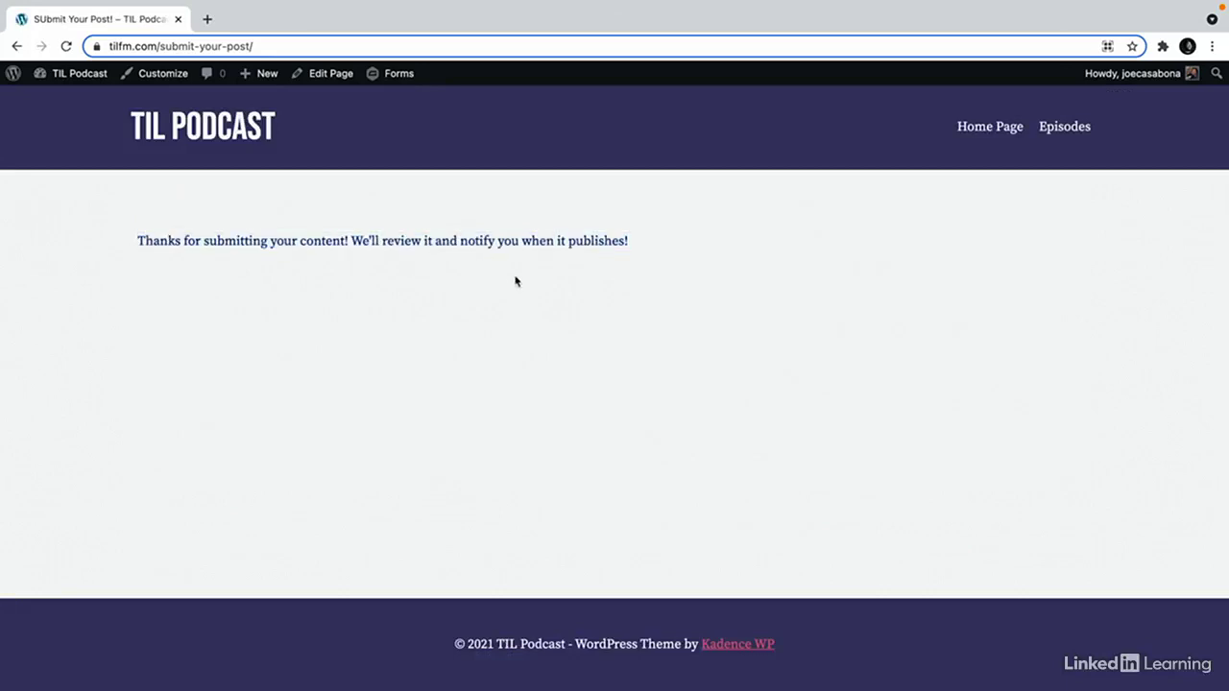
mouse_move(86, 75)
left_click(90, 102)
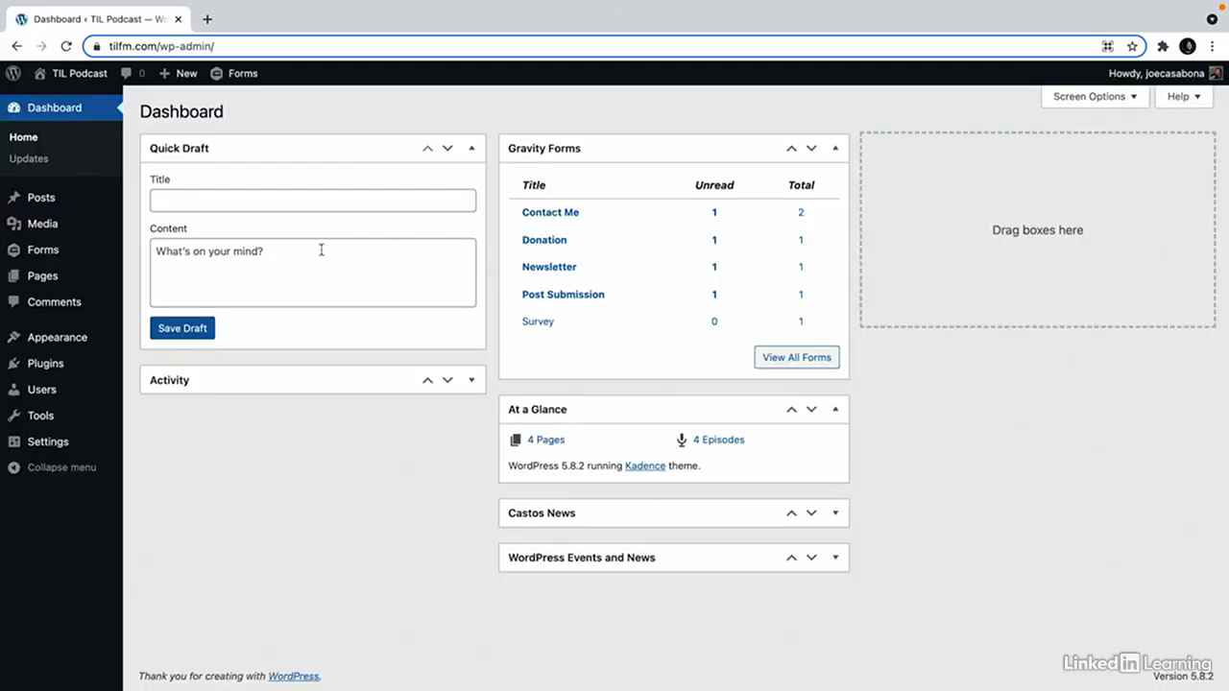
left_click(46, 200)
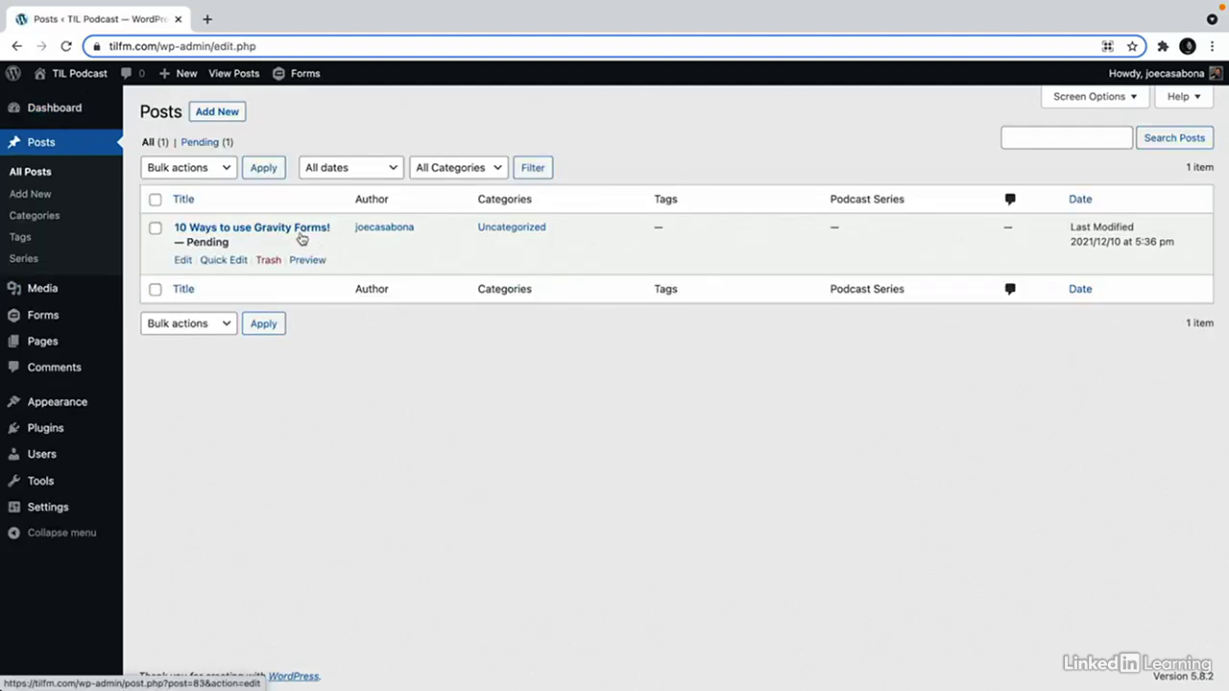
Preview the pending post '10 Ways to use Gravity Forms!', open it in the editor, then return to Posts.
left_click(302, 261)
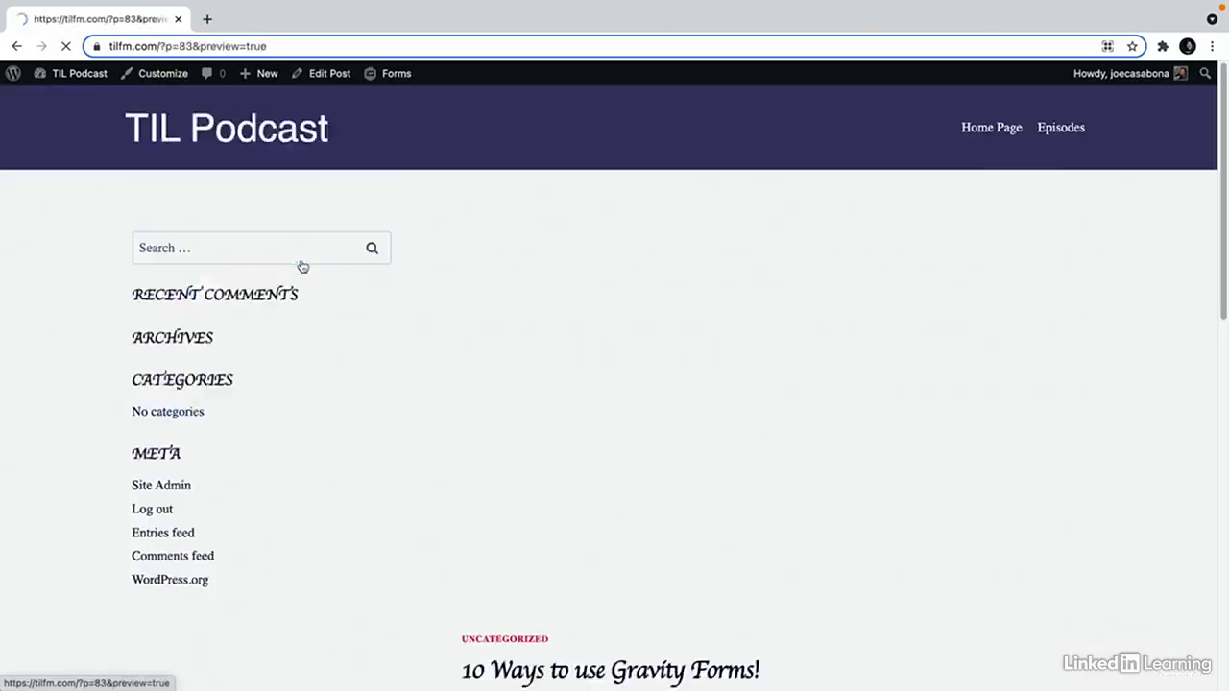
scroll(706, 453, "down", 3)
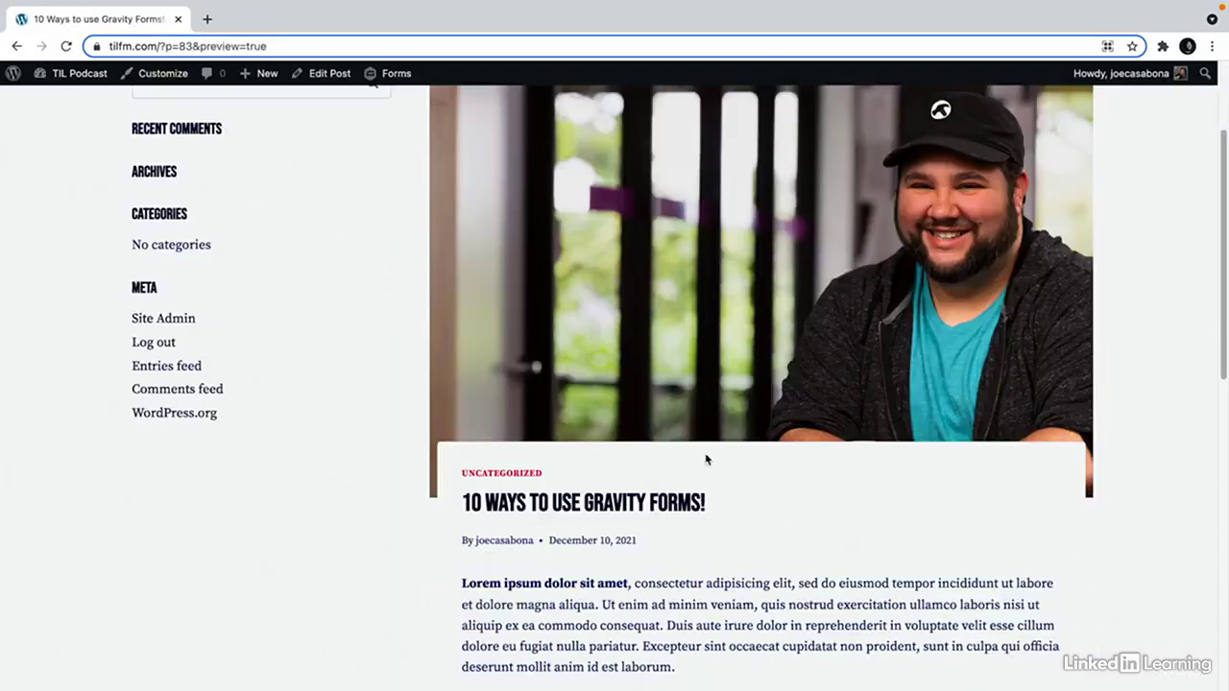
scroll(855, 431, "down", 6)
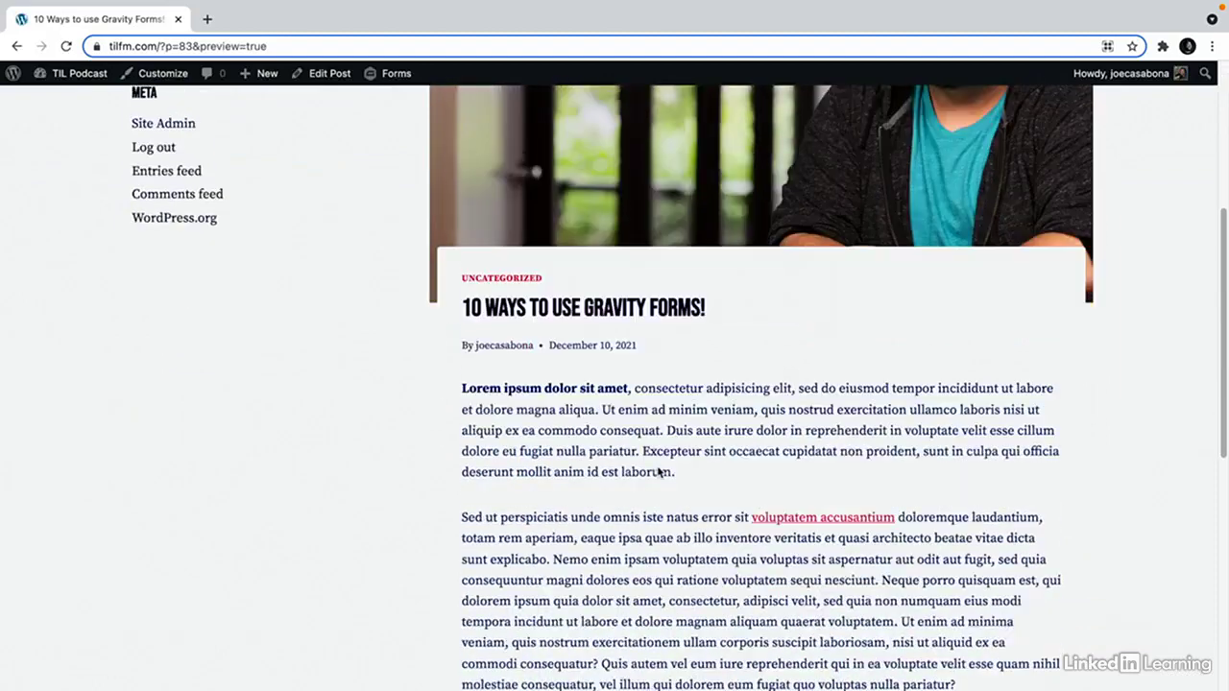
scroll(659, 470, "up", 10)
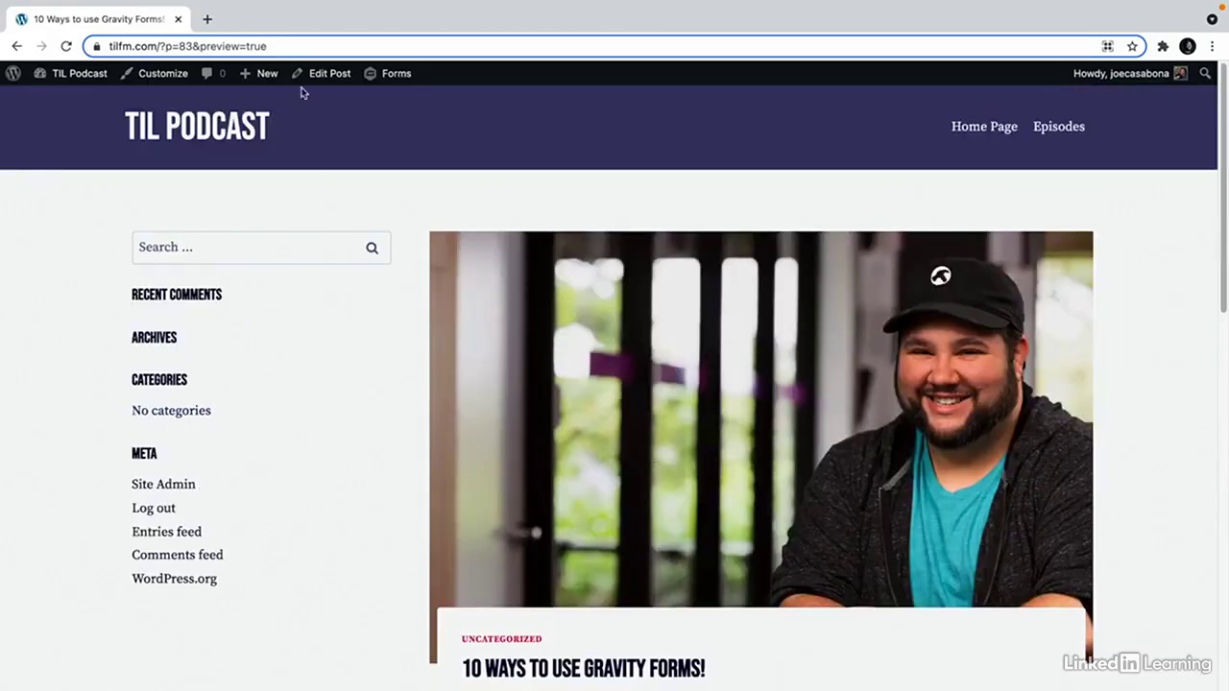
left_click(309, 79)
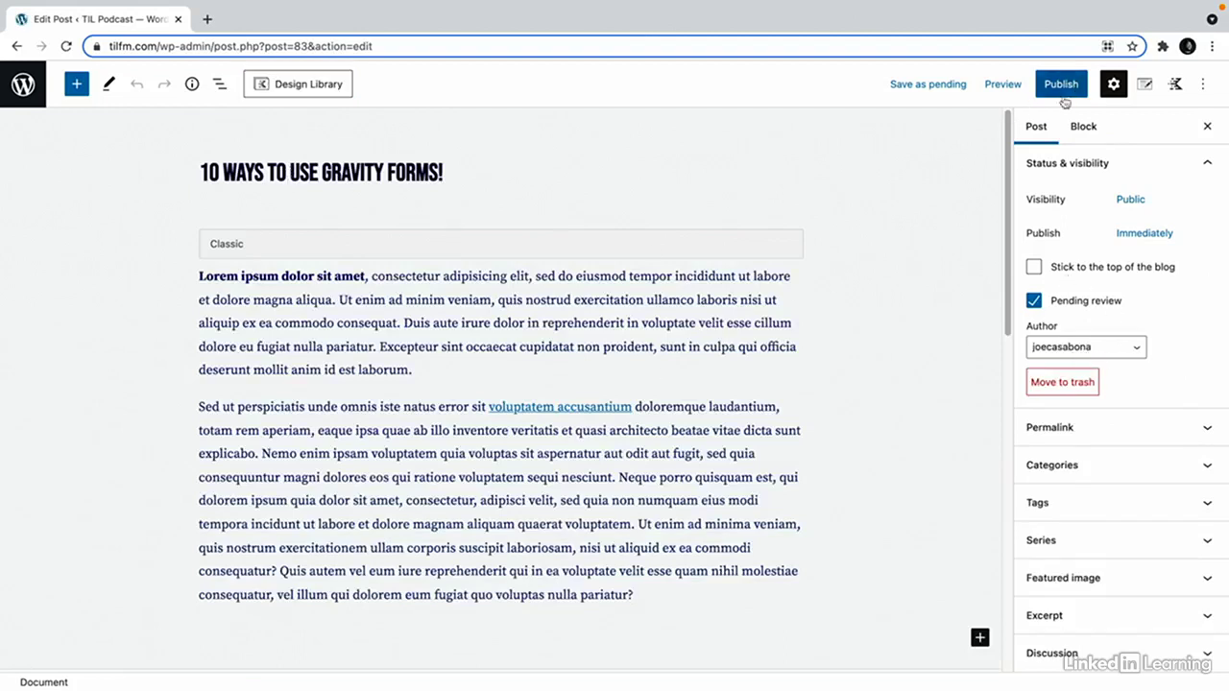
left_click(23, 85)
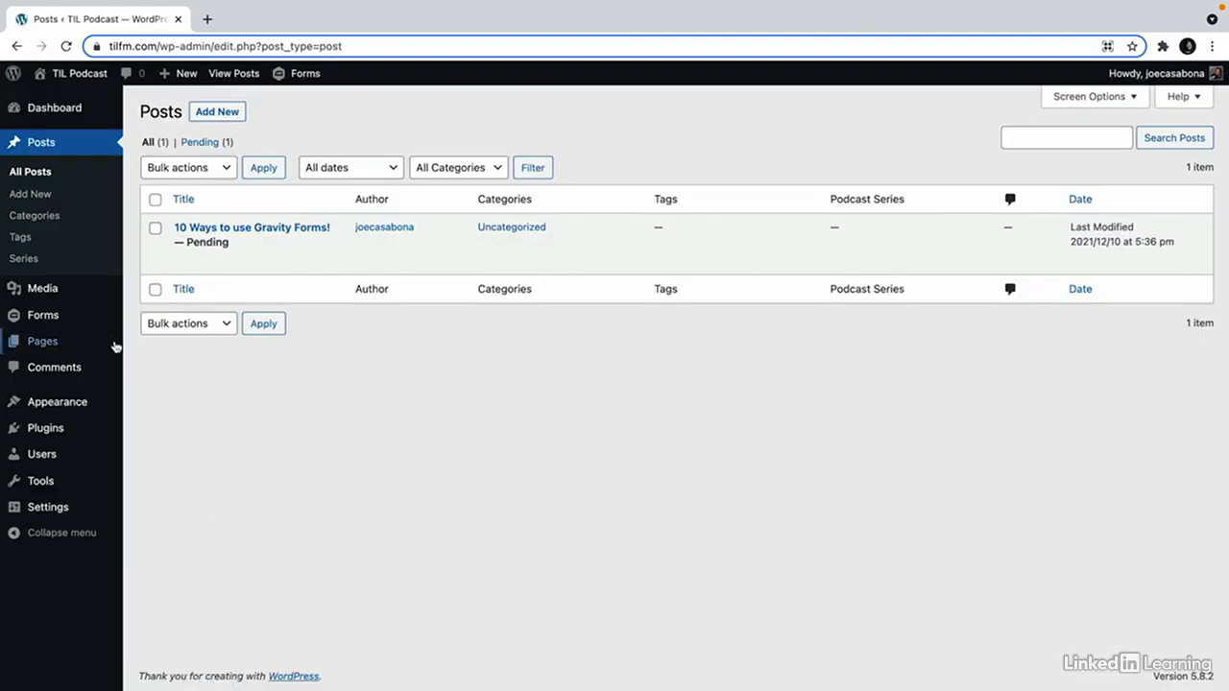
Install and activate the Advanced Post Creation Add-On from the Gravity Forms Add-Ons page.
mouse_move(74, 316)
left_click(174, 428)
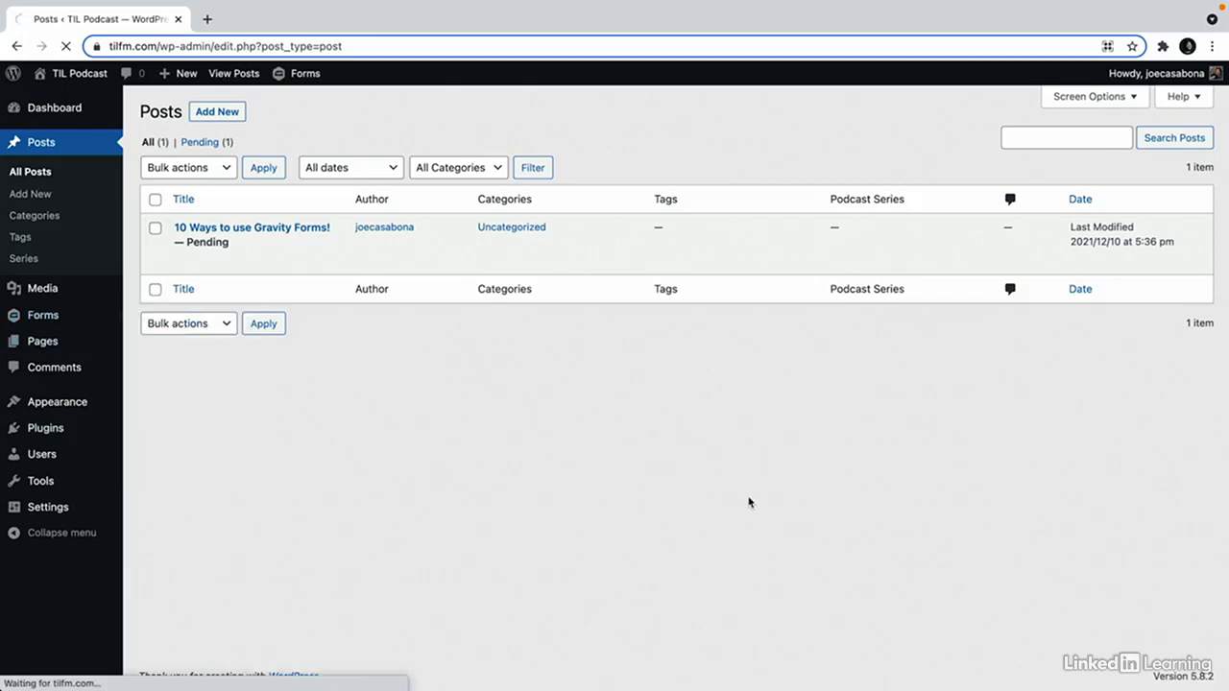
scroll(1039, 467, "down", 5)
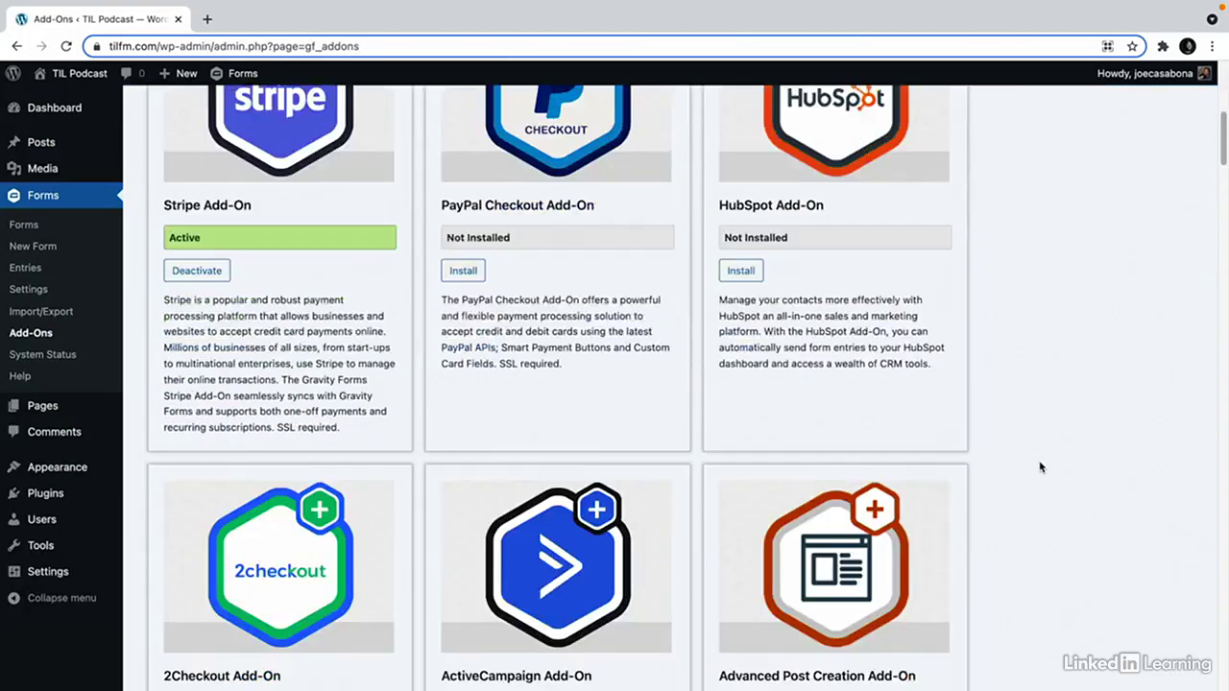
scroll(1040, 467, "down", 3)
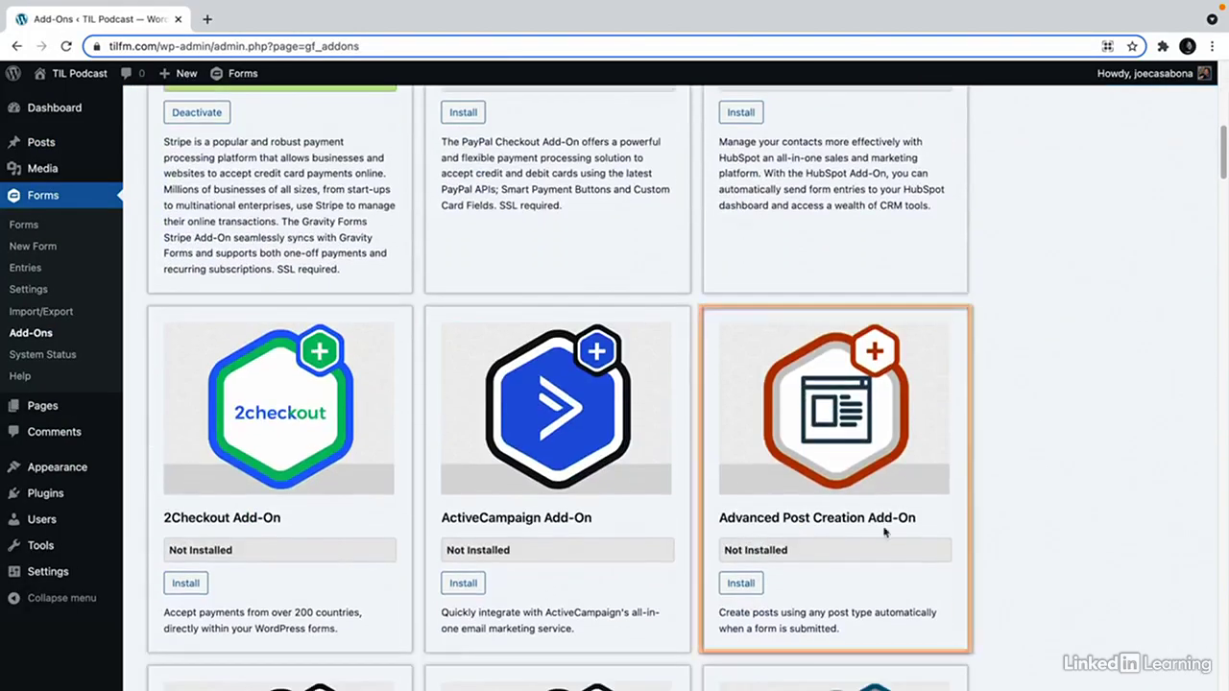
left_click(745, 582)
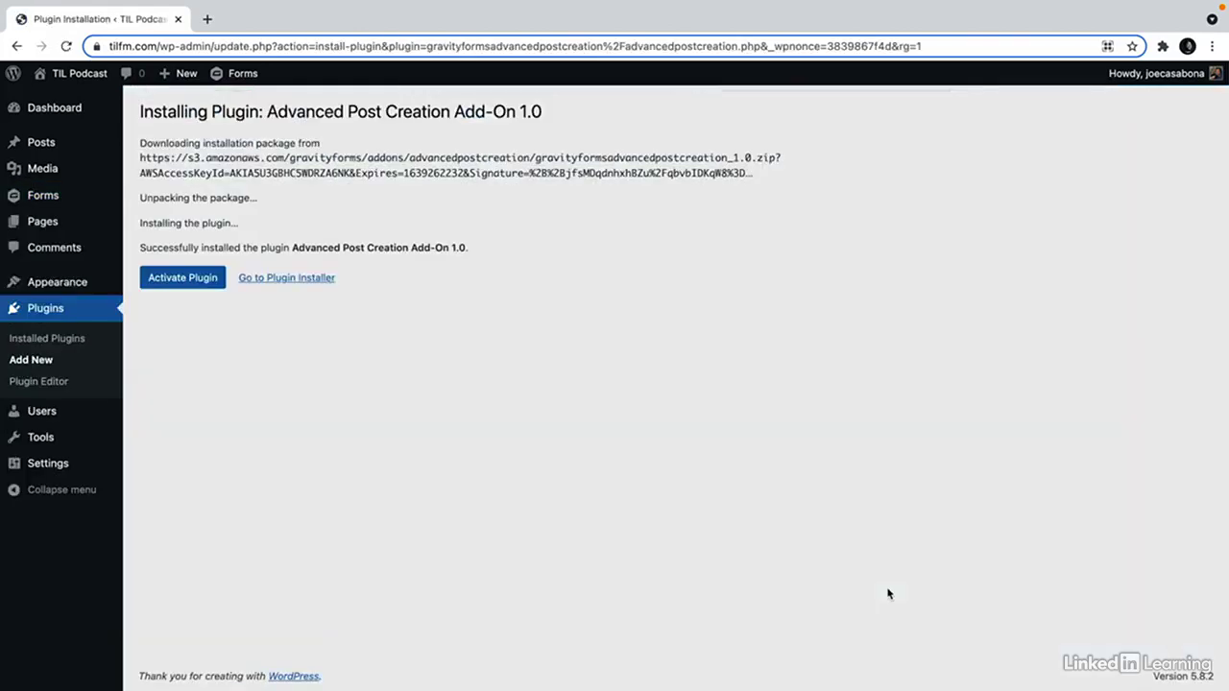
left_click(198, 278)
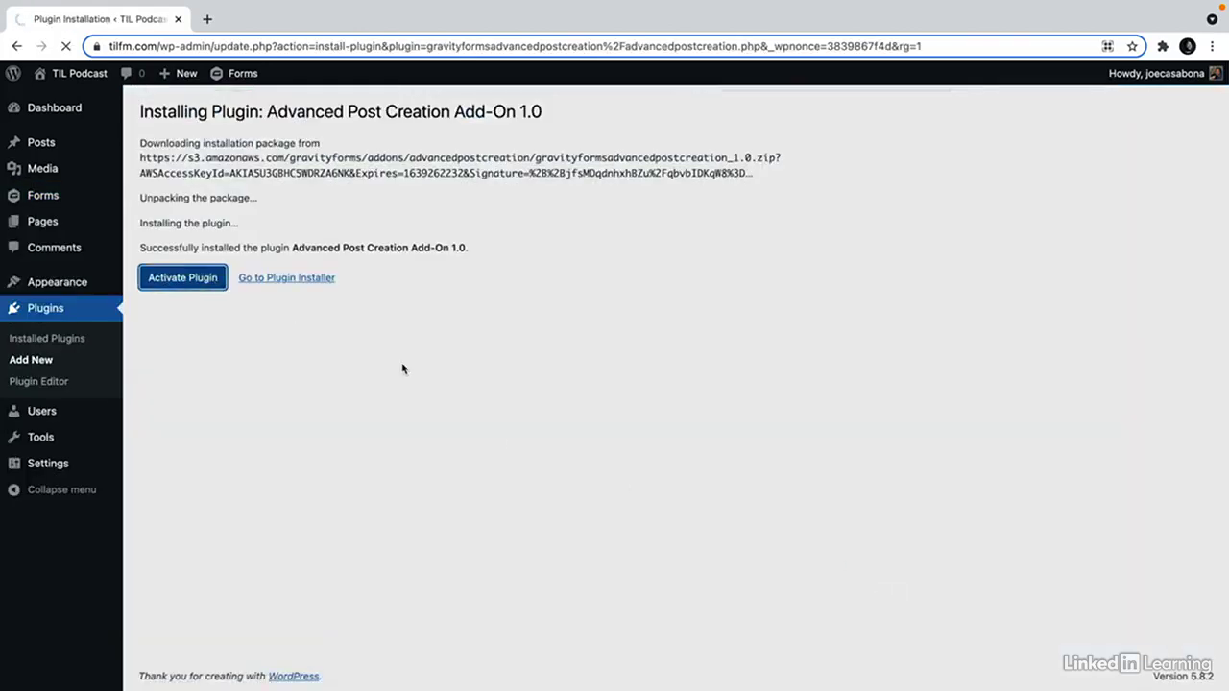
mouse_move(83, 197)
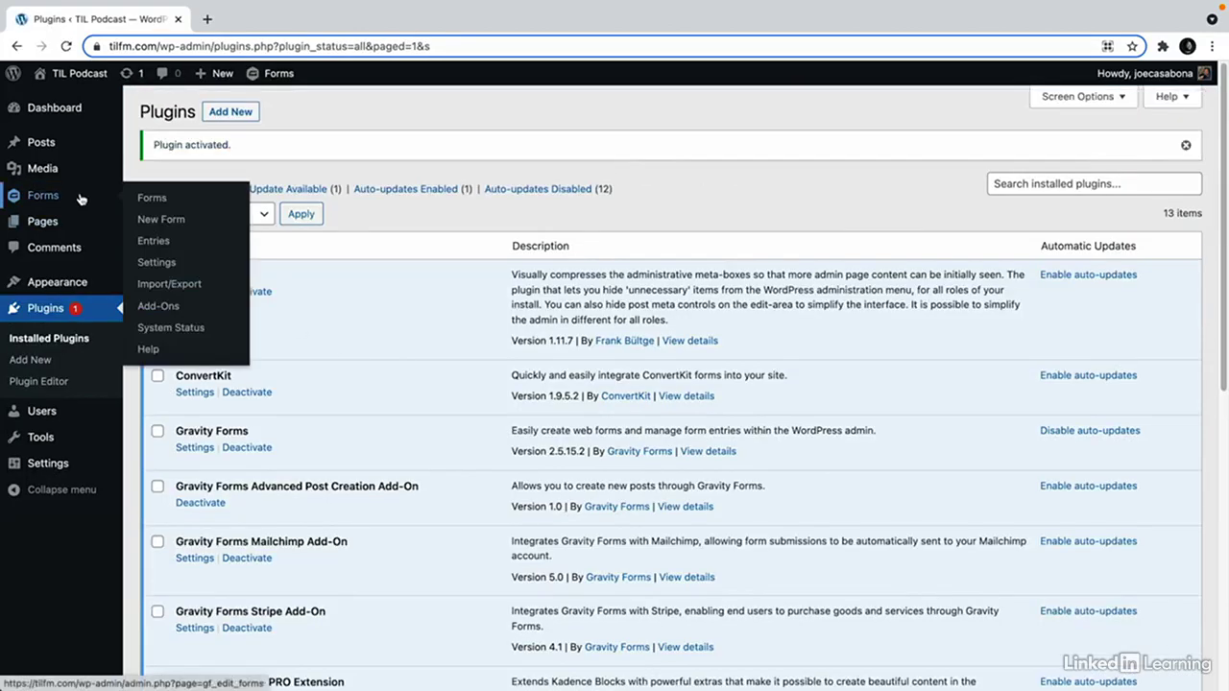
left_click(149, 207)
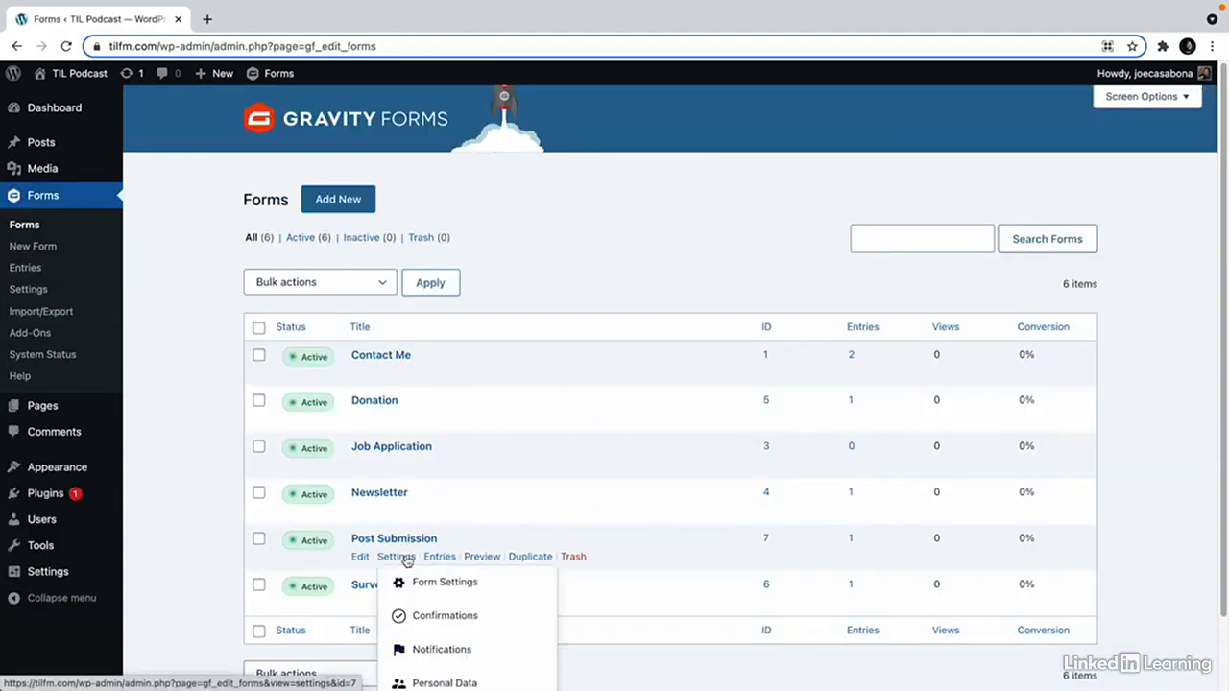
Start a new Post Submission post creation feed with post type Post and status Pending.
left_click(392, 557)
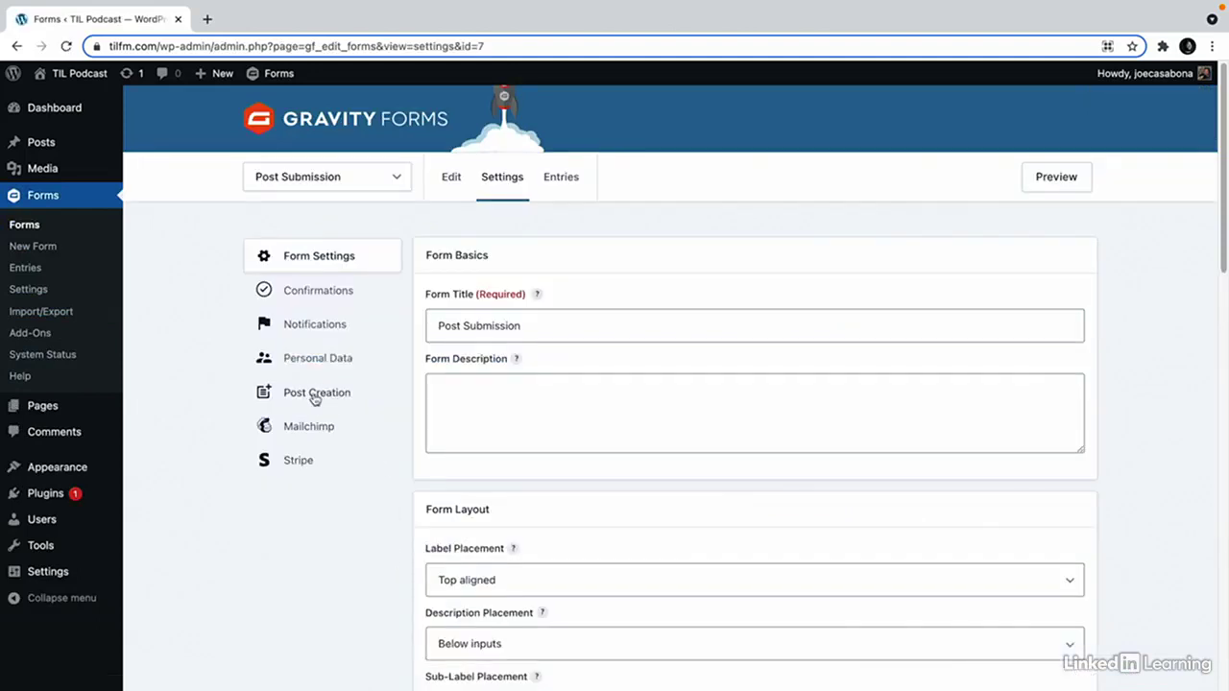
left_click(315, 398)
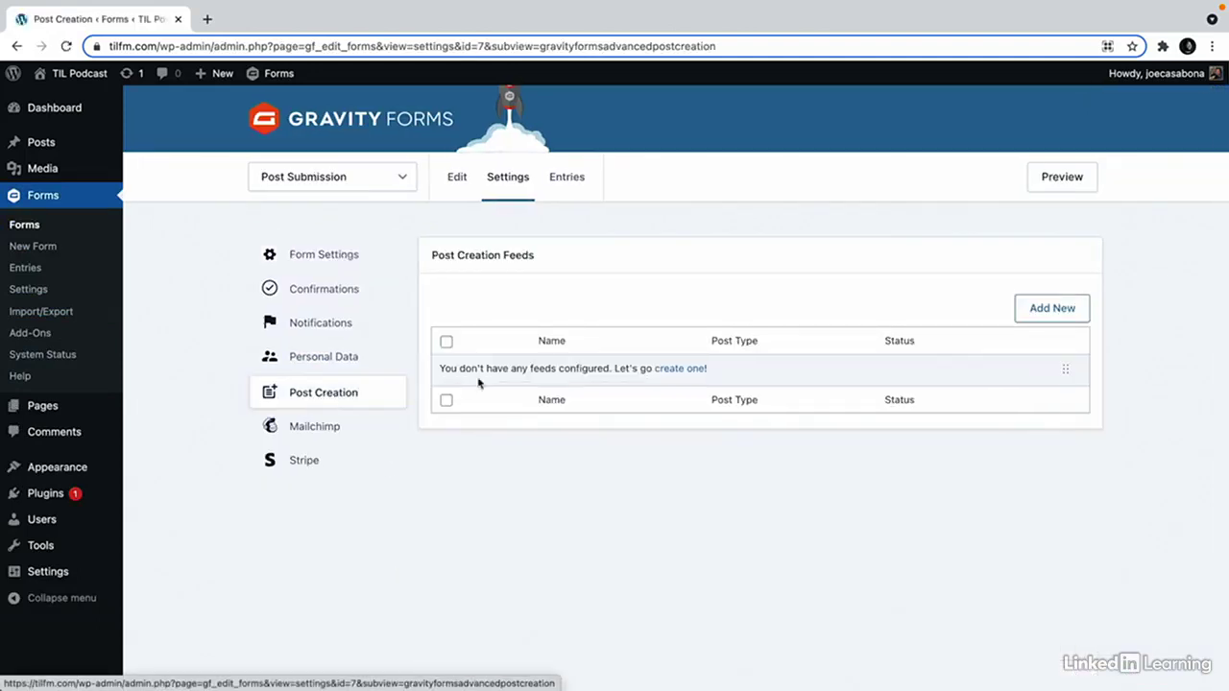
left_click(1071, 308)
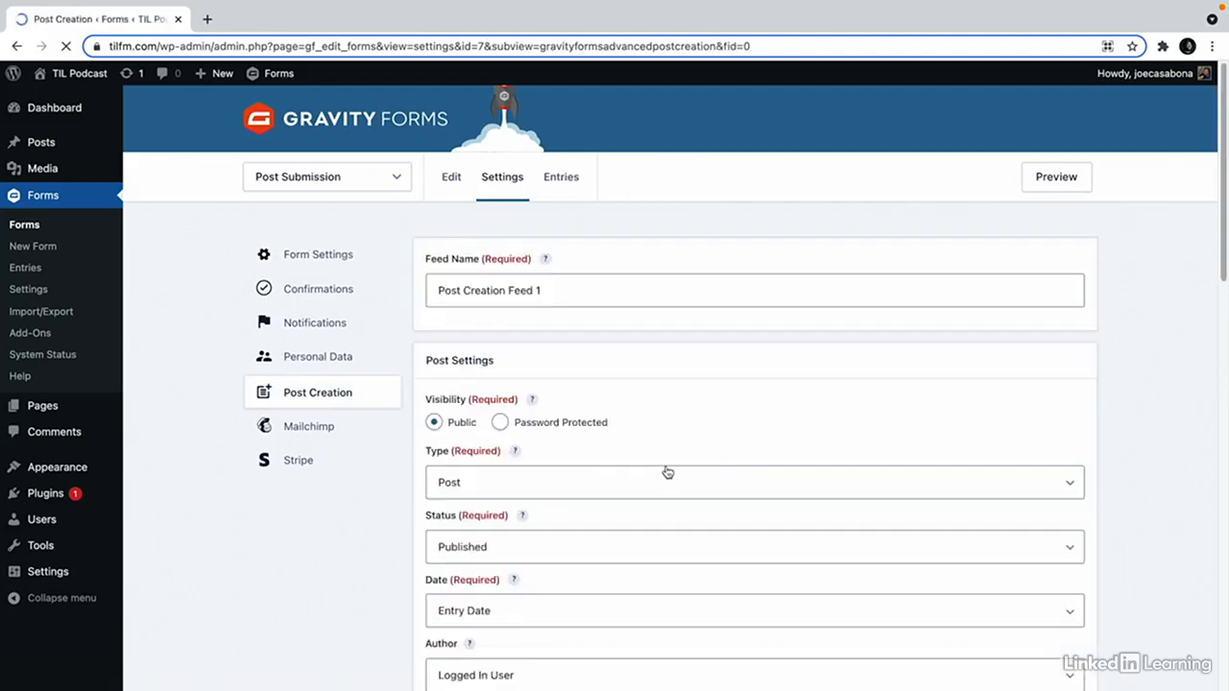
scroll(545, 444, "down", 2)
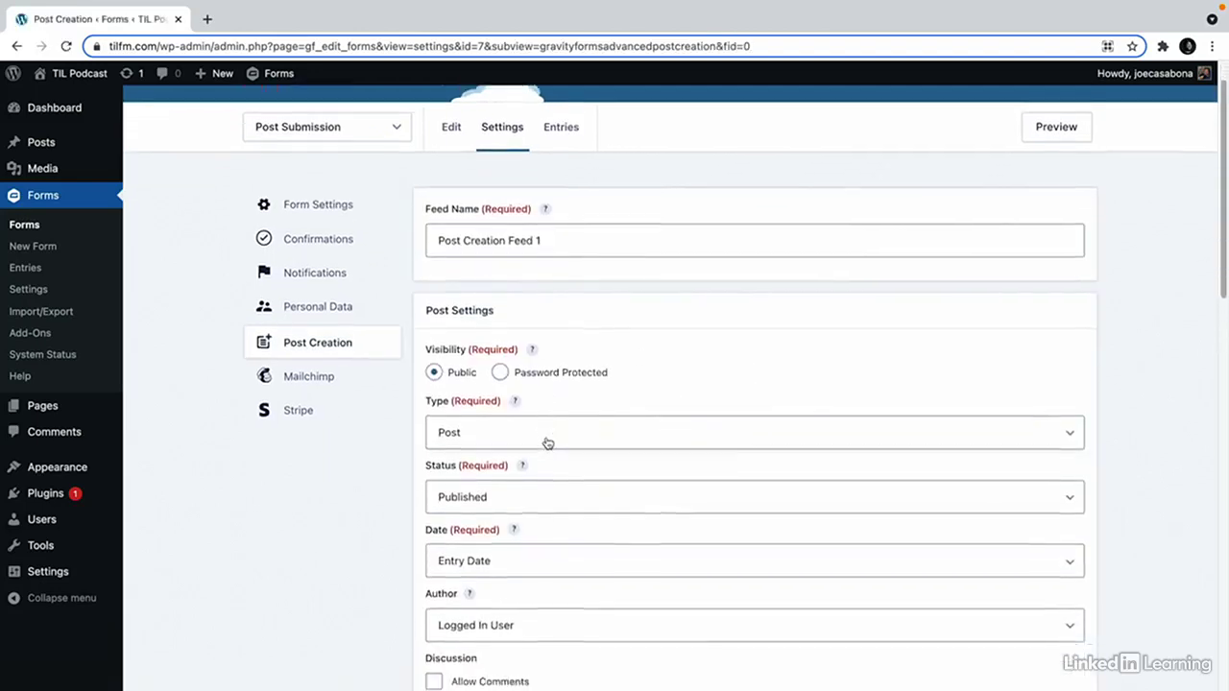
left_click(535, 401)
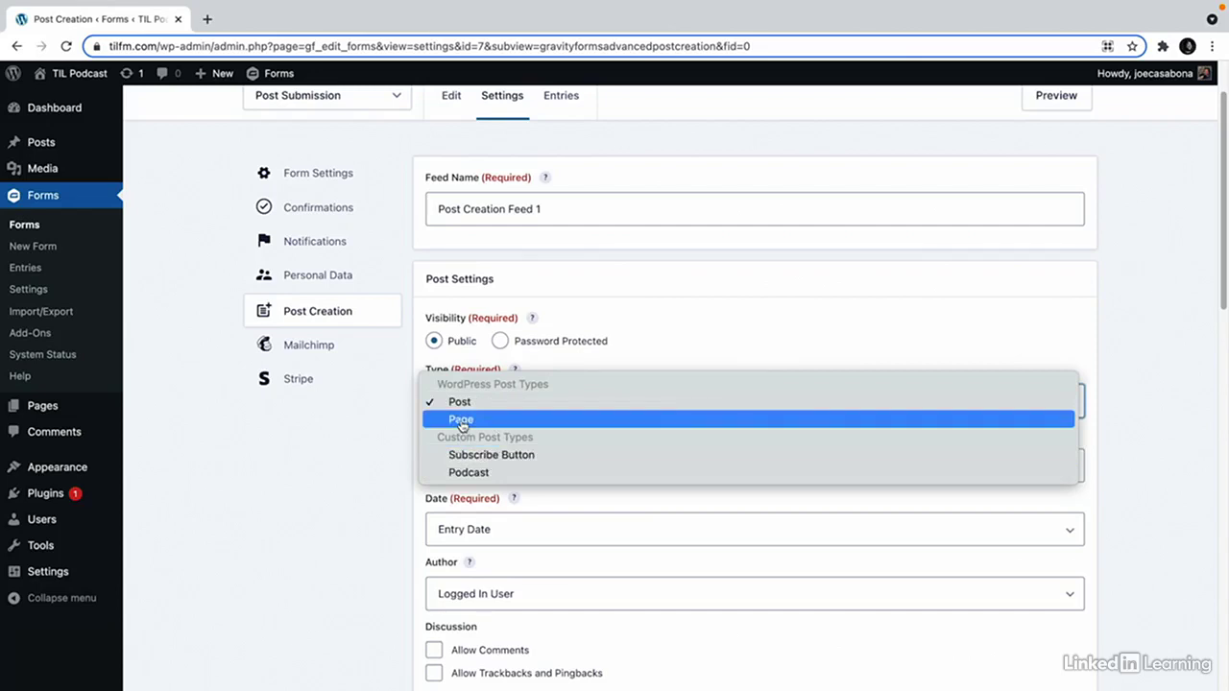
left_click(384, 471)
scroll(381, 488, "down", 2)
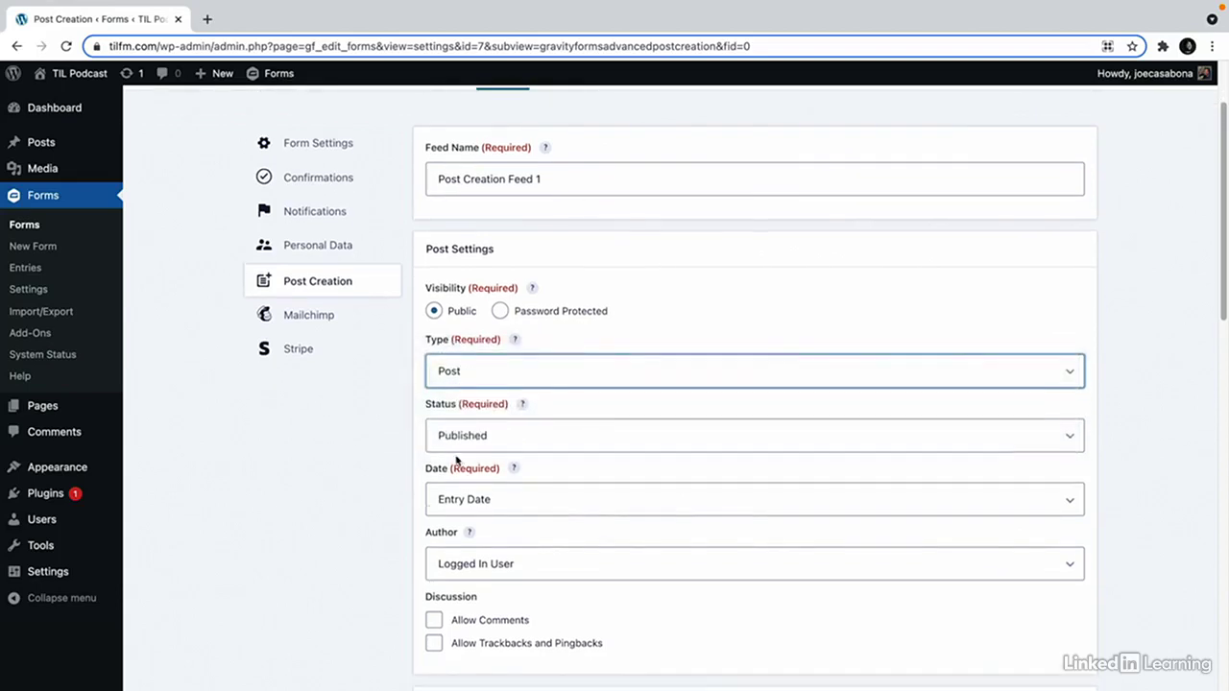
left_click(501, 411)
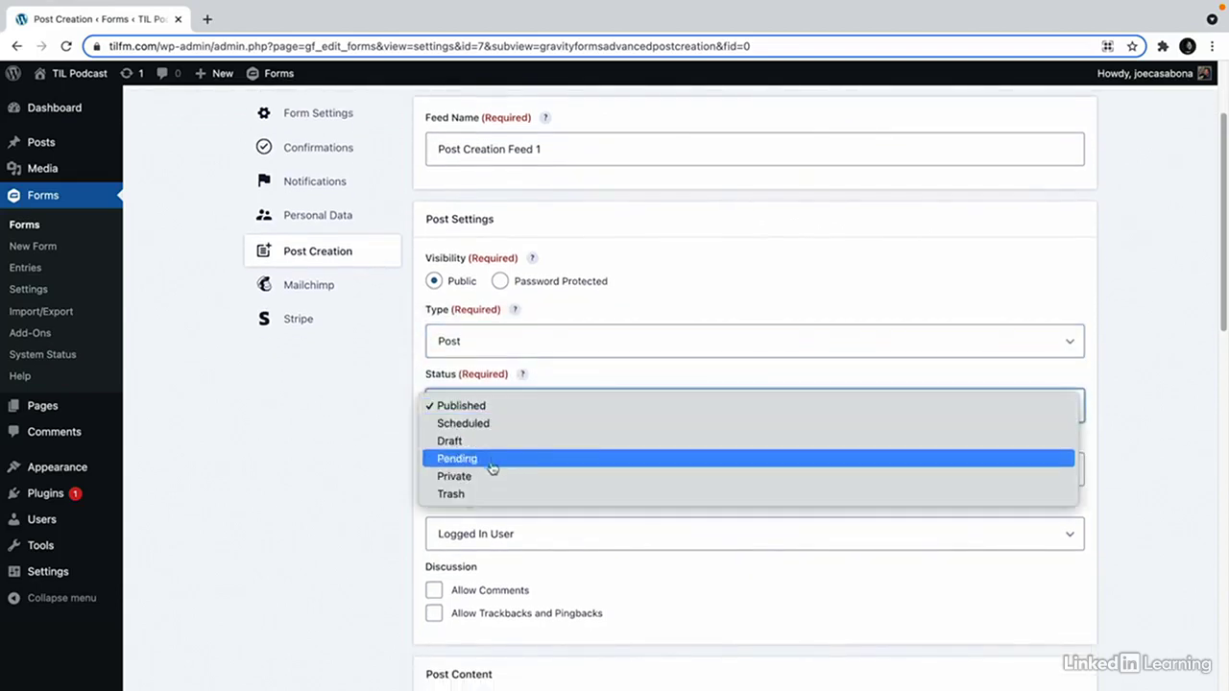
left_click(490, 461)
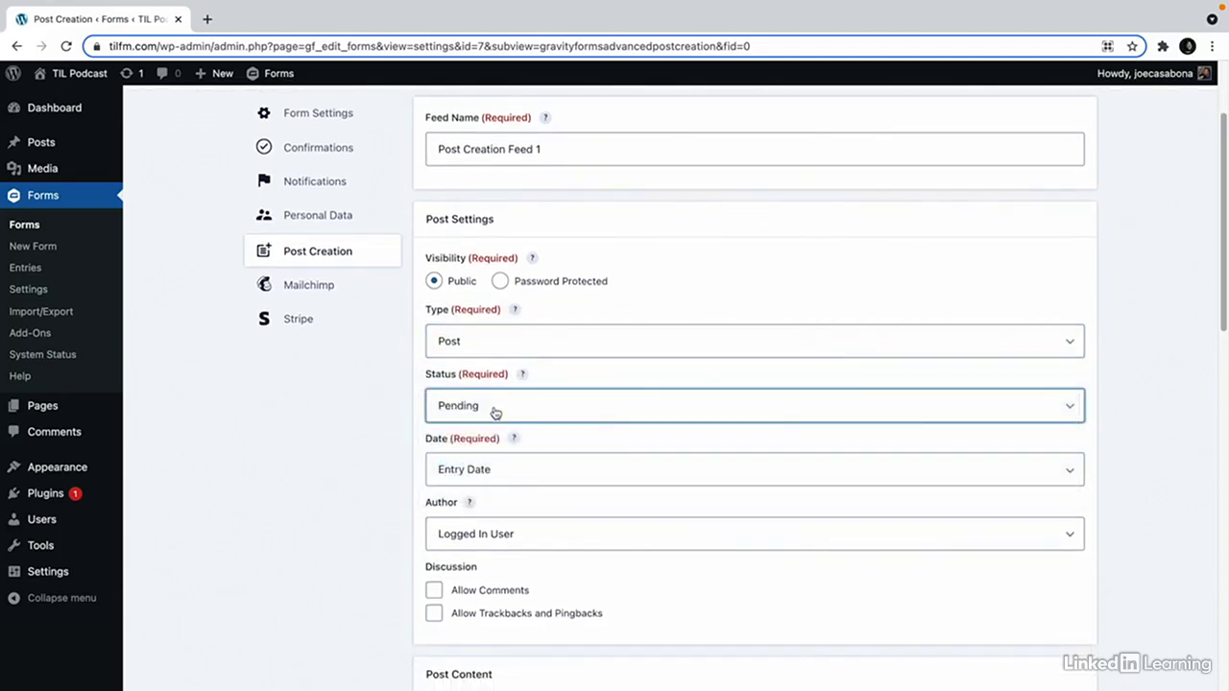
Keep Logged In User as author and the default custom fields, then save the feed.
scroll(499, 422, "down", 2)
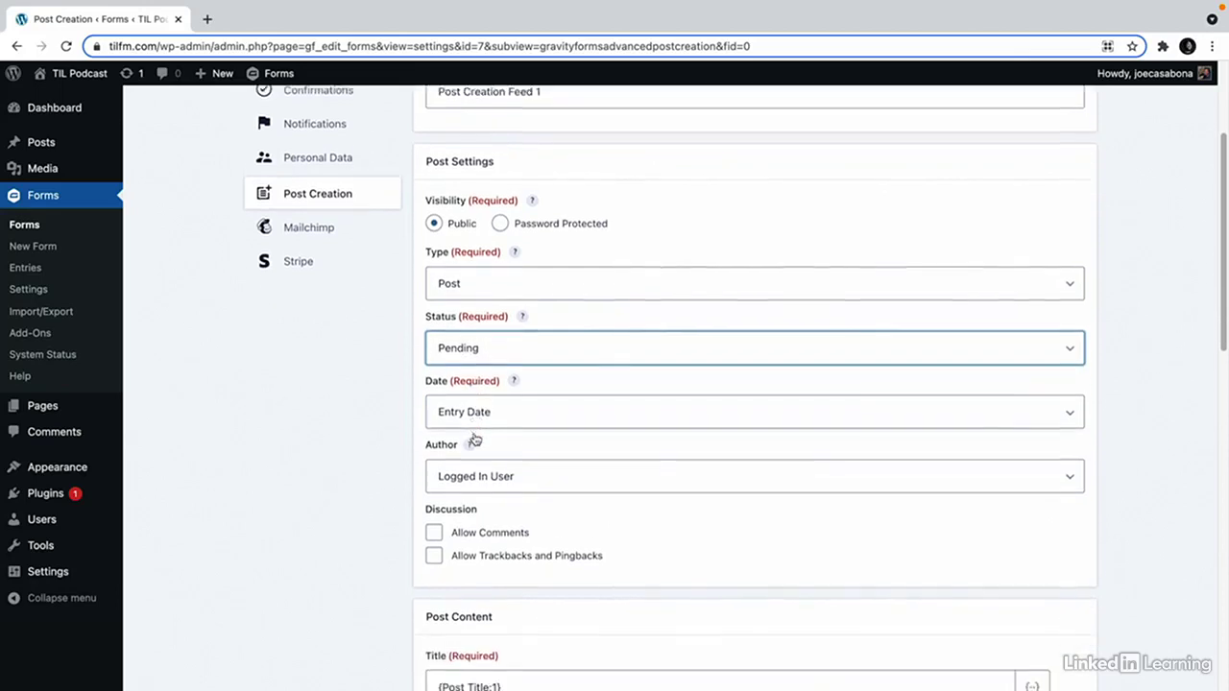
left_click(493, 474)
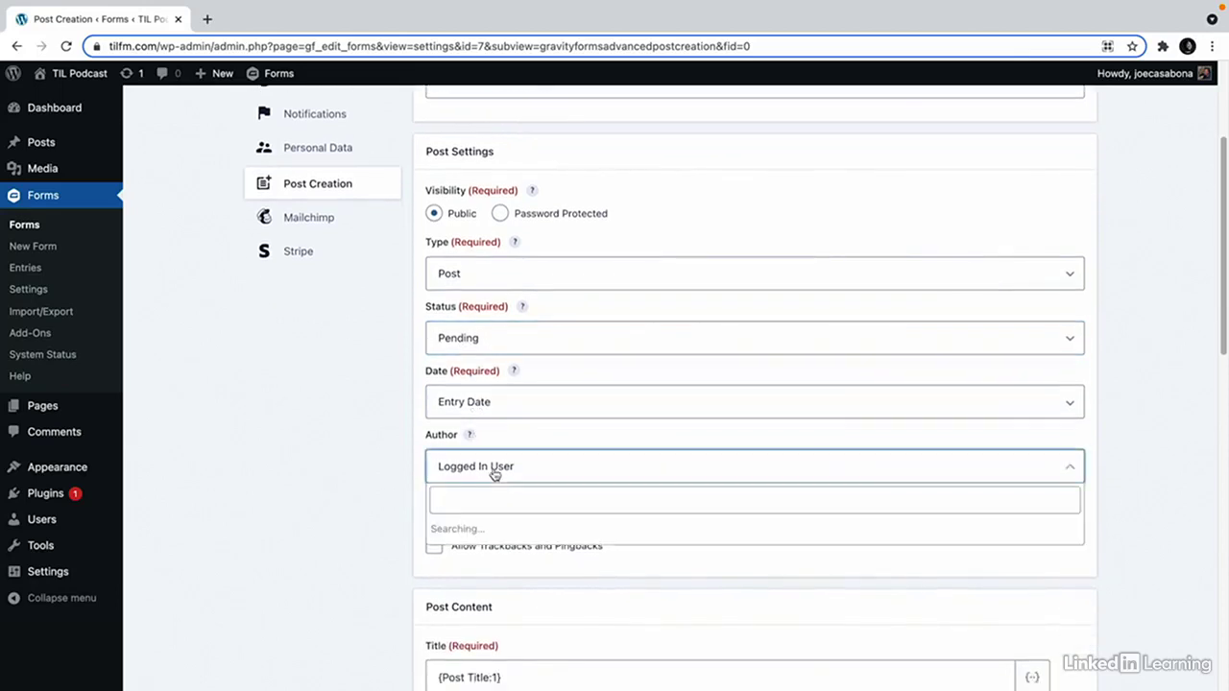
left_click(374, 470)
scroll(411, 455, "down", 4)
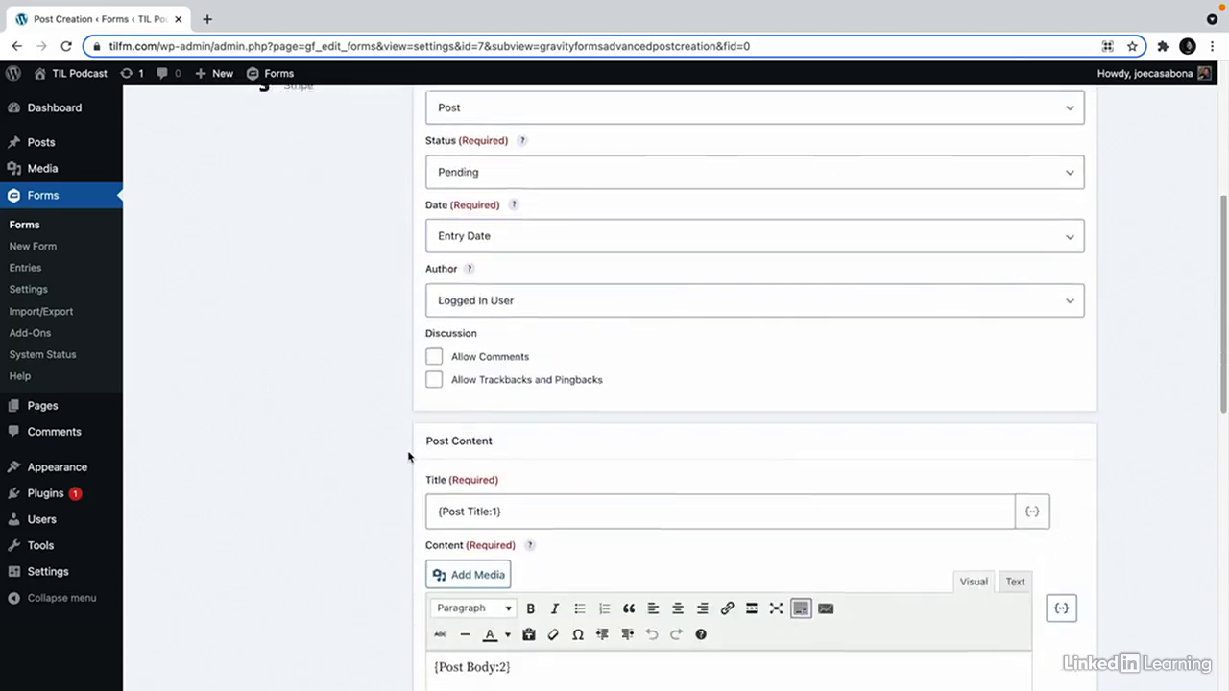
scroll(410, 455, "down", 5)
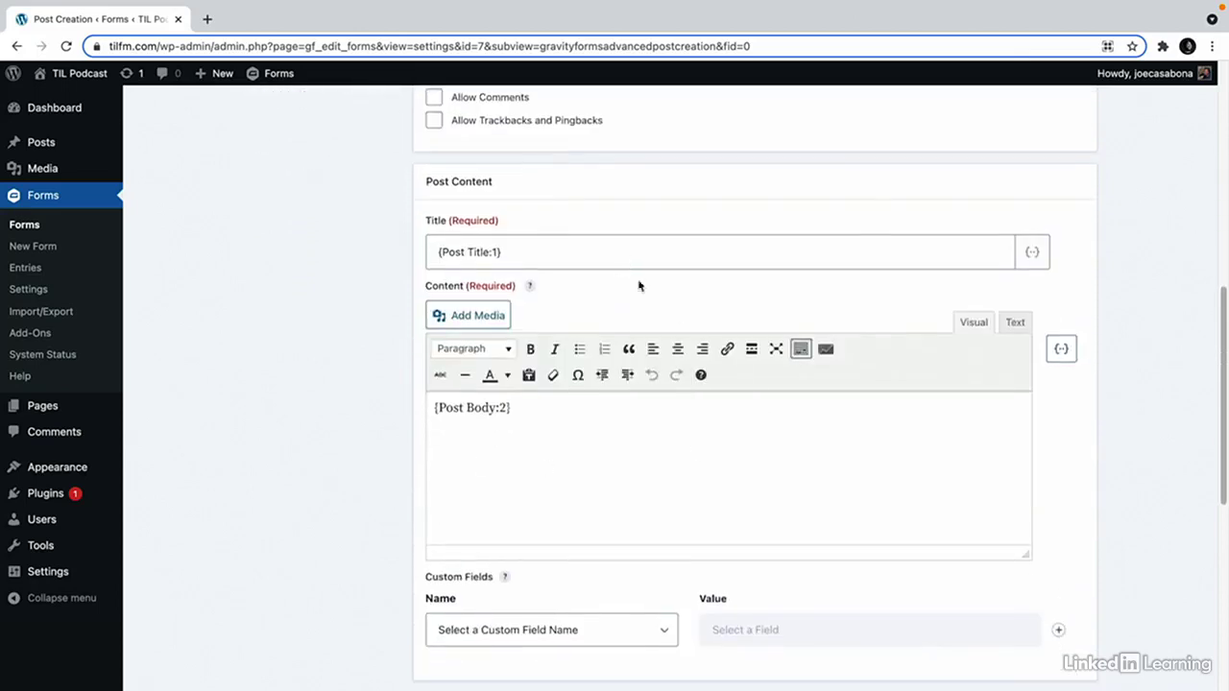
scroll(589, 453, "down", 3)
scroll(567, 514, "down", 1)
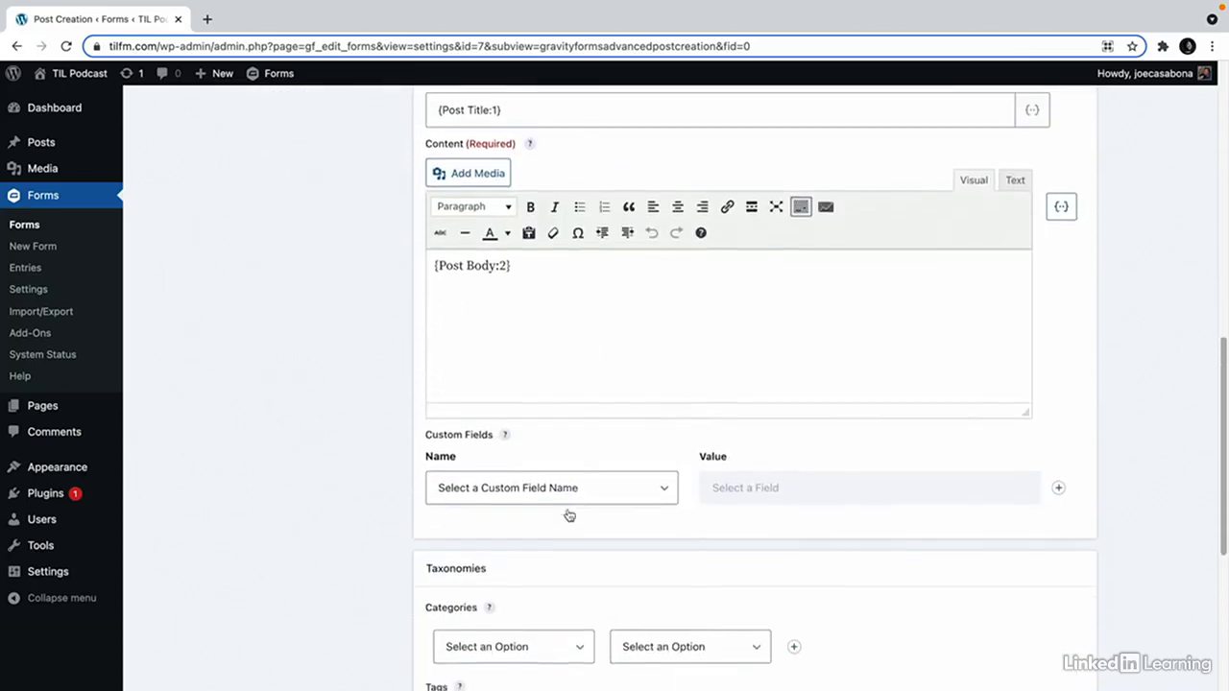
left_click(569, 497)
left_click(365, 425)
scroll(368, 426, "down", 3)
scroll(370, 425, "down", 3)
scroll(532, 491, "down", 1)
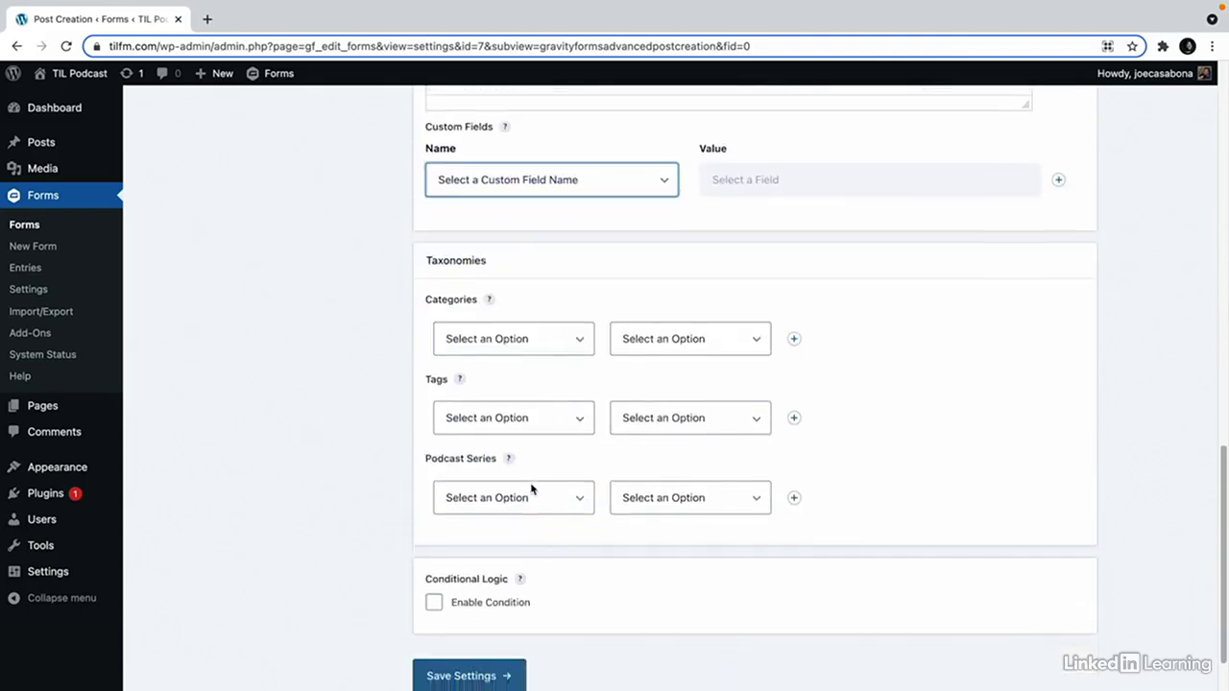
left_click(466, 623)
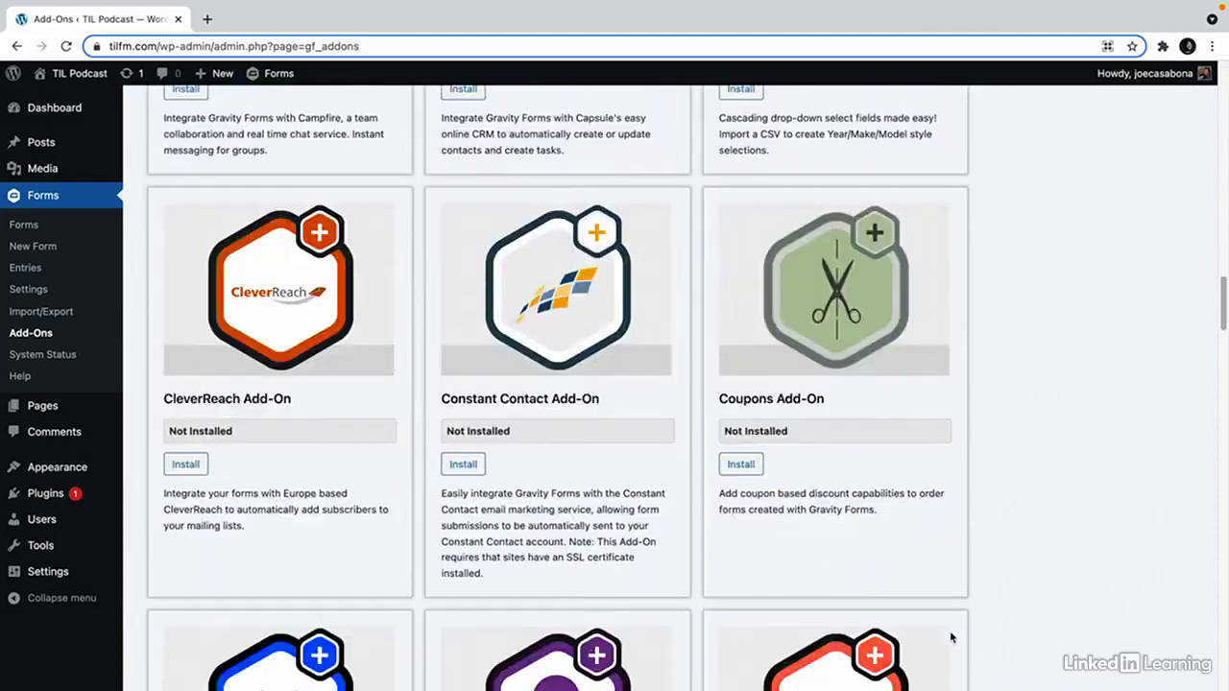
scroll(994, 564, "down", 10)
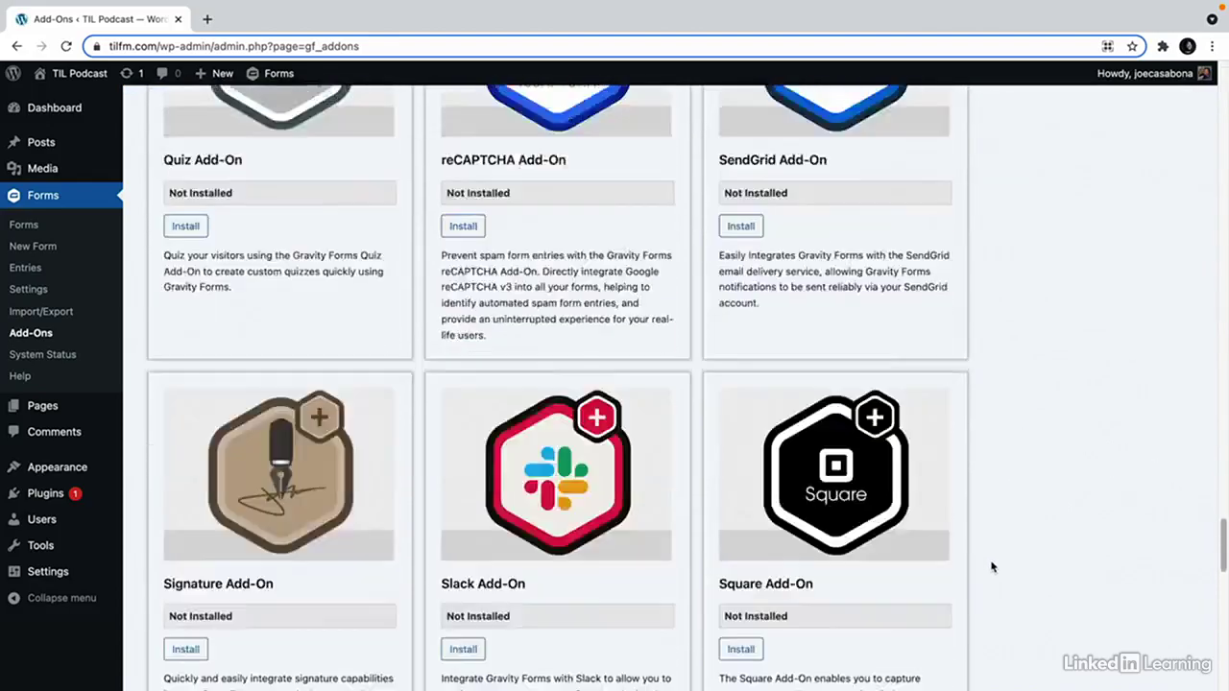
scroll(992, 566, "down", 5)
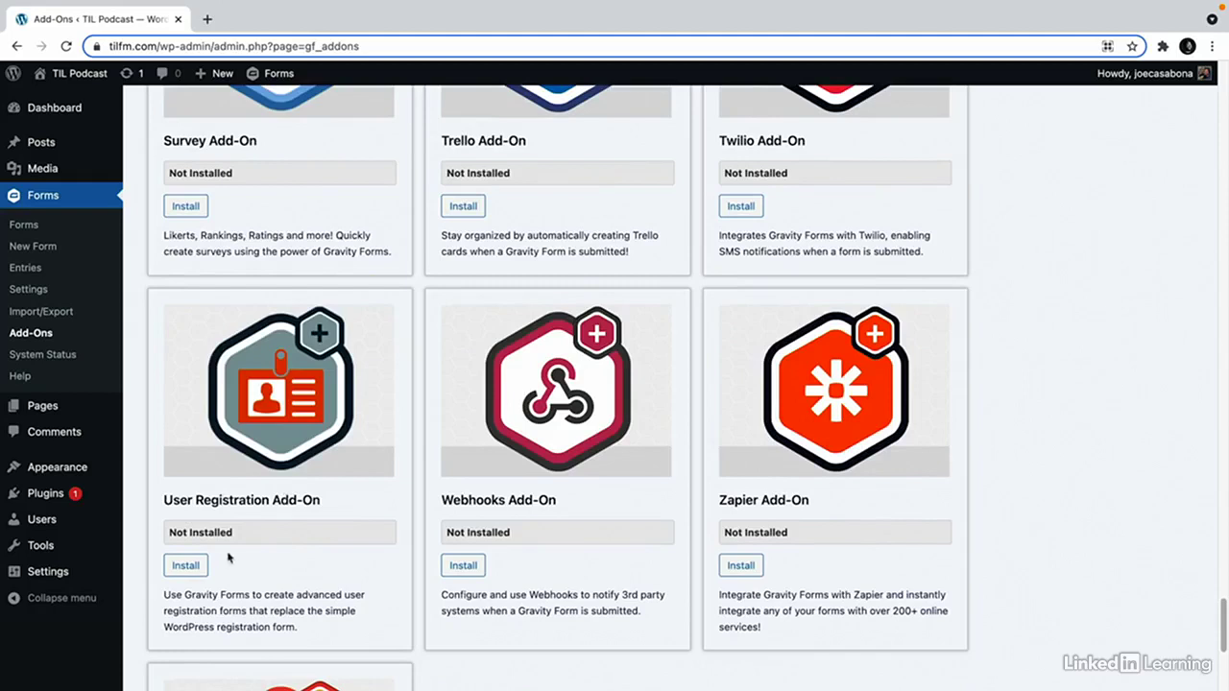
Install the User Registration Add-On from the Add-Ons list and activate the plugin.
left_click(182, 565)
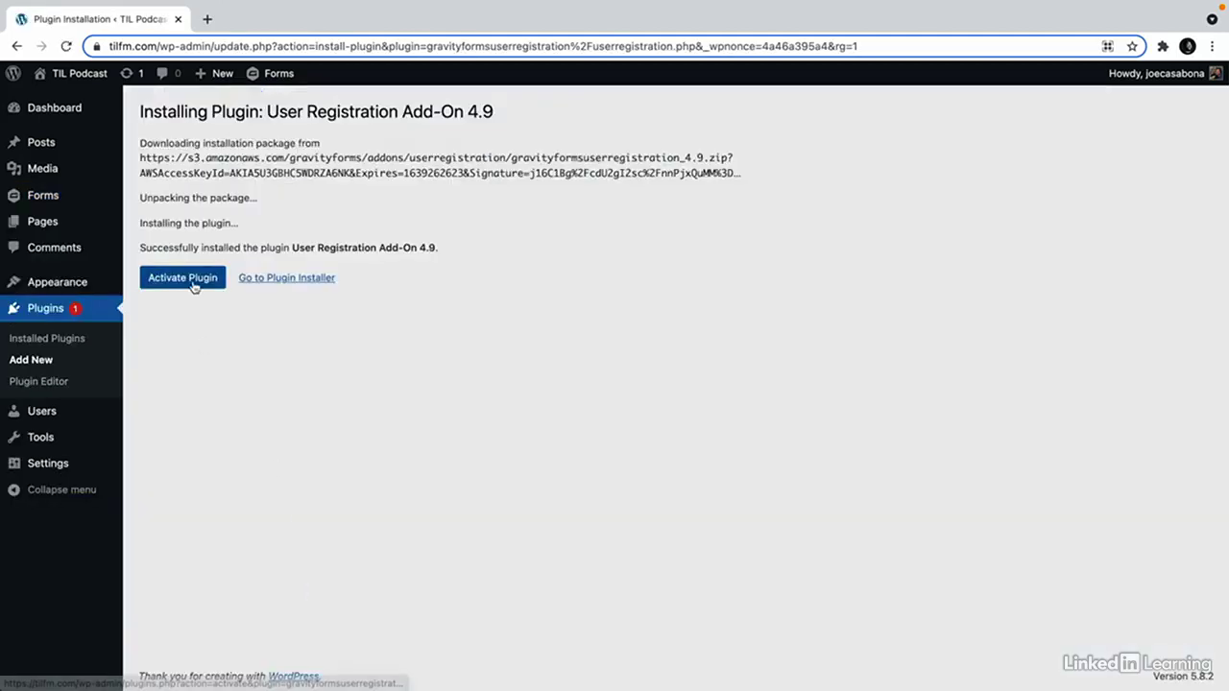
left_click(192, 285)
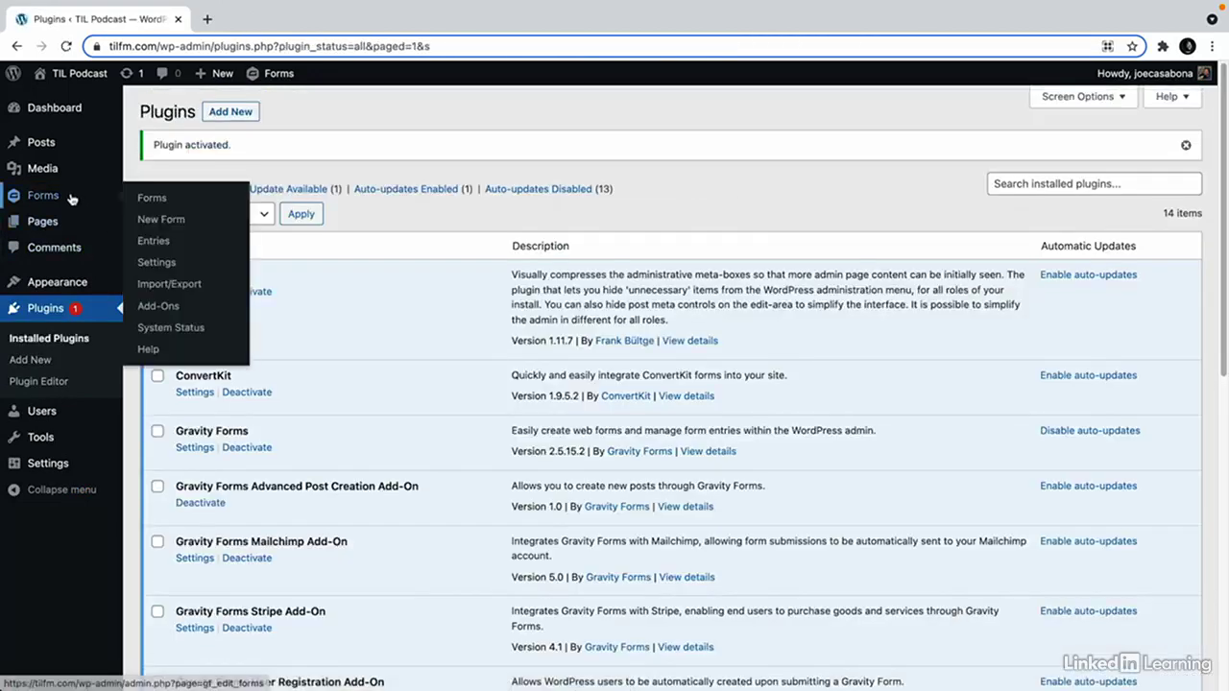
Start a new Post Submission user registration feed creating new users, with Email as username.
mouse_move(73, 197)
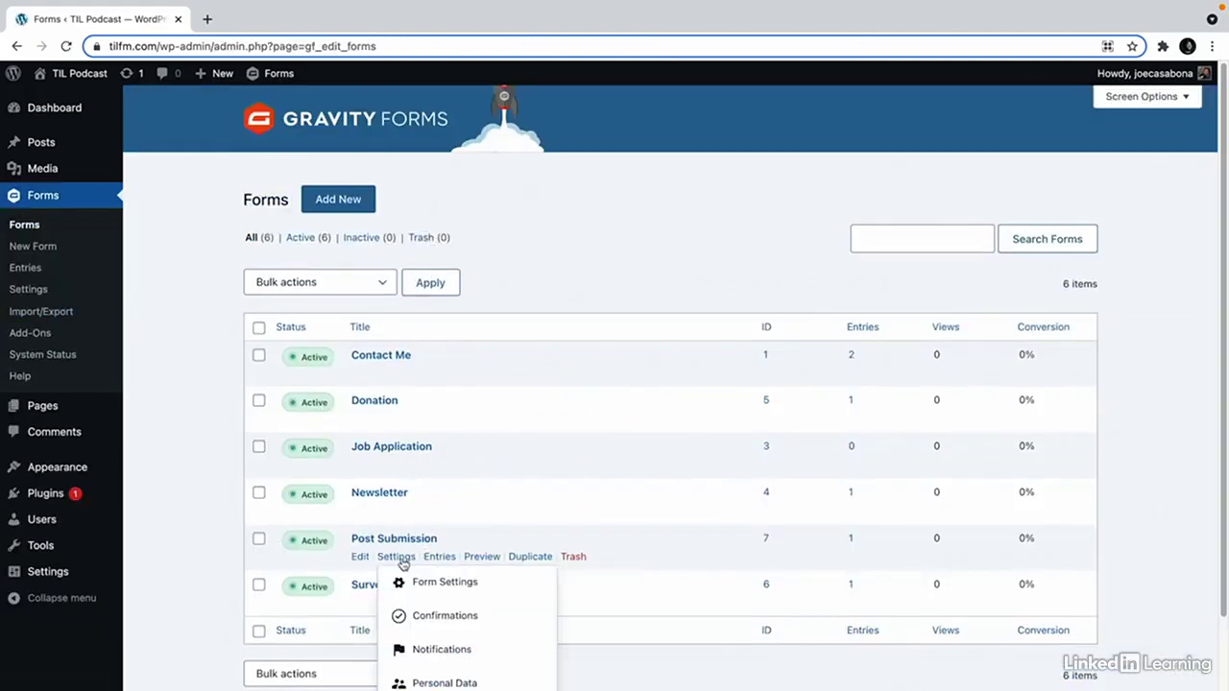
left_click(401, 560)
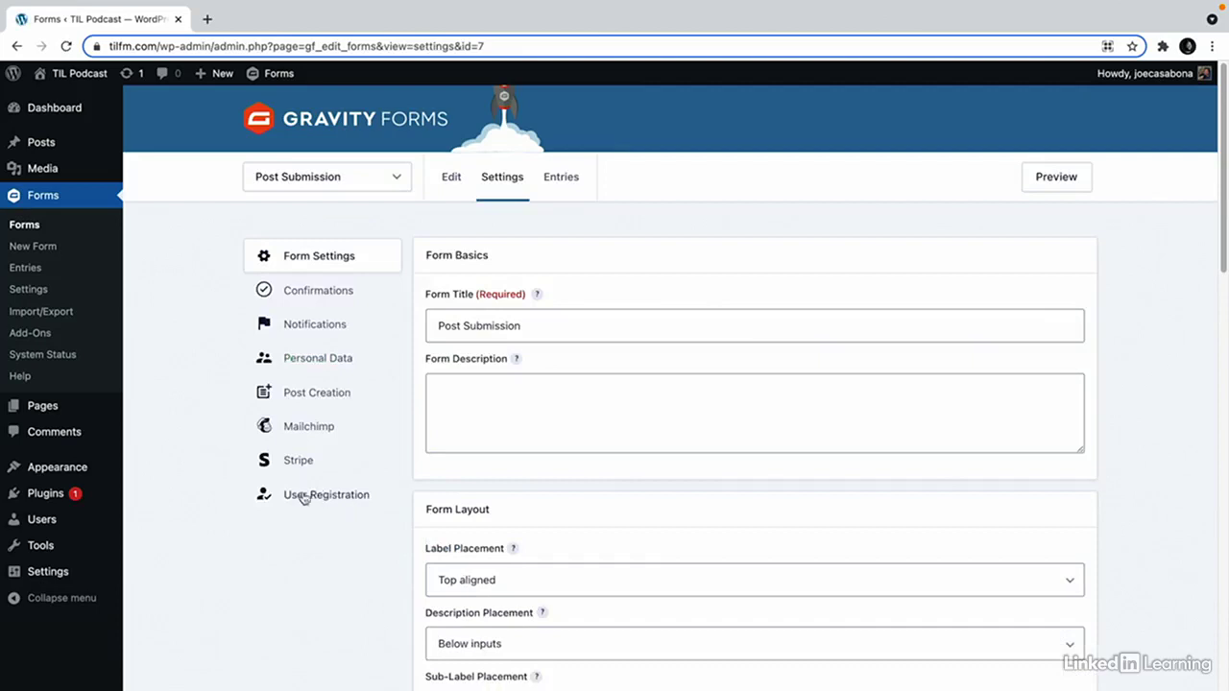
left_click(331, 500)
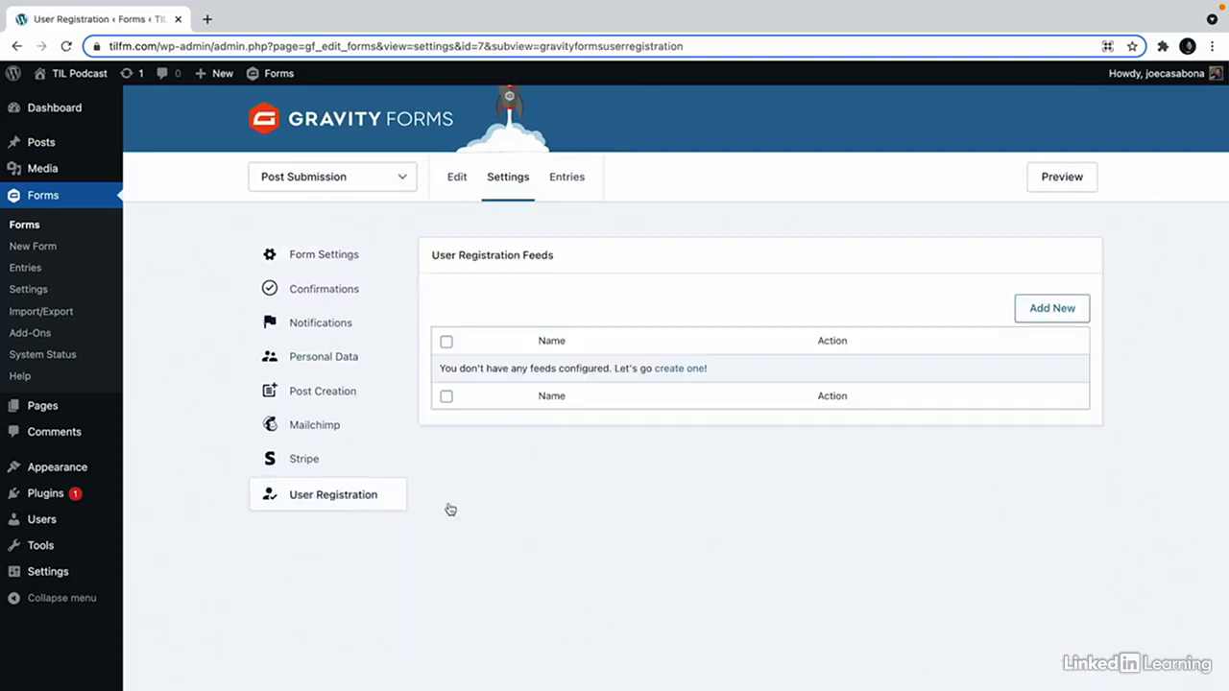
left_click(1044, 308)
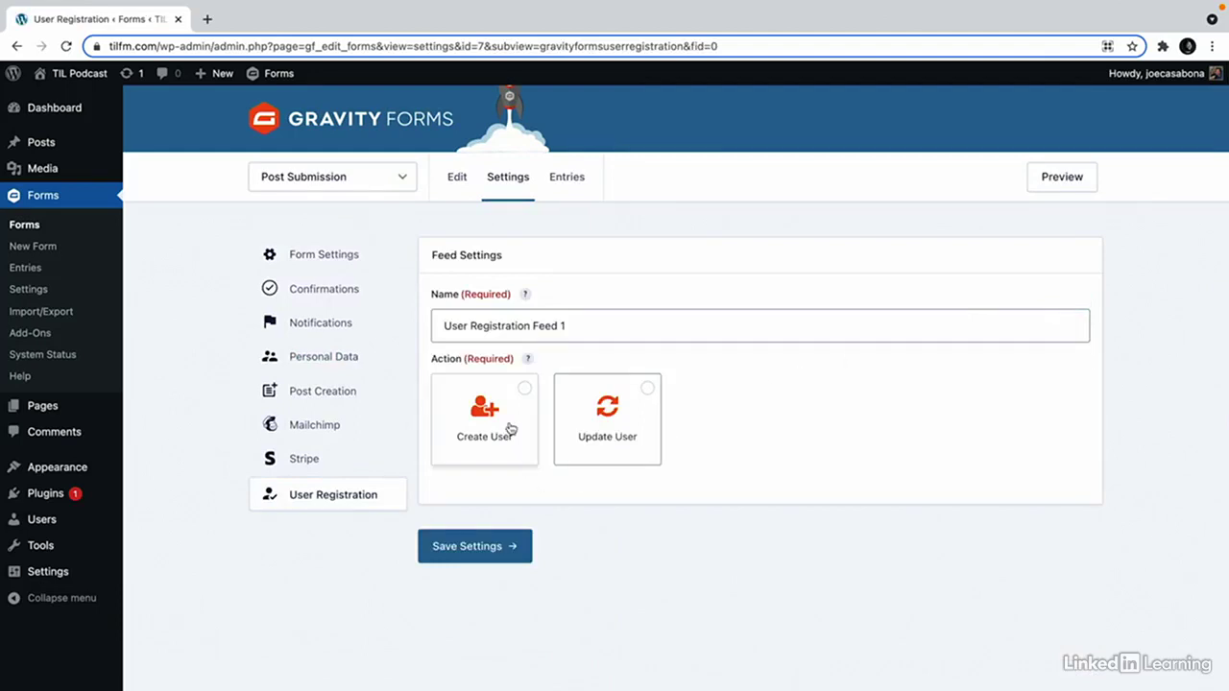
left_click(509, 402)
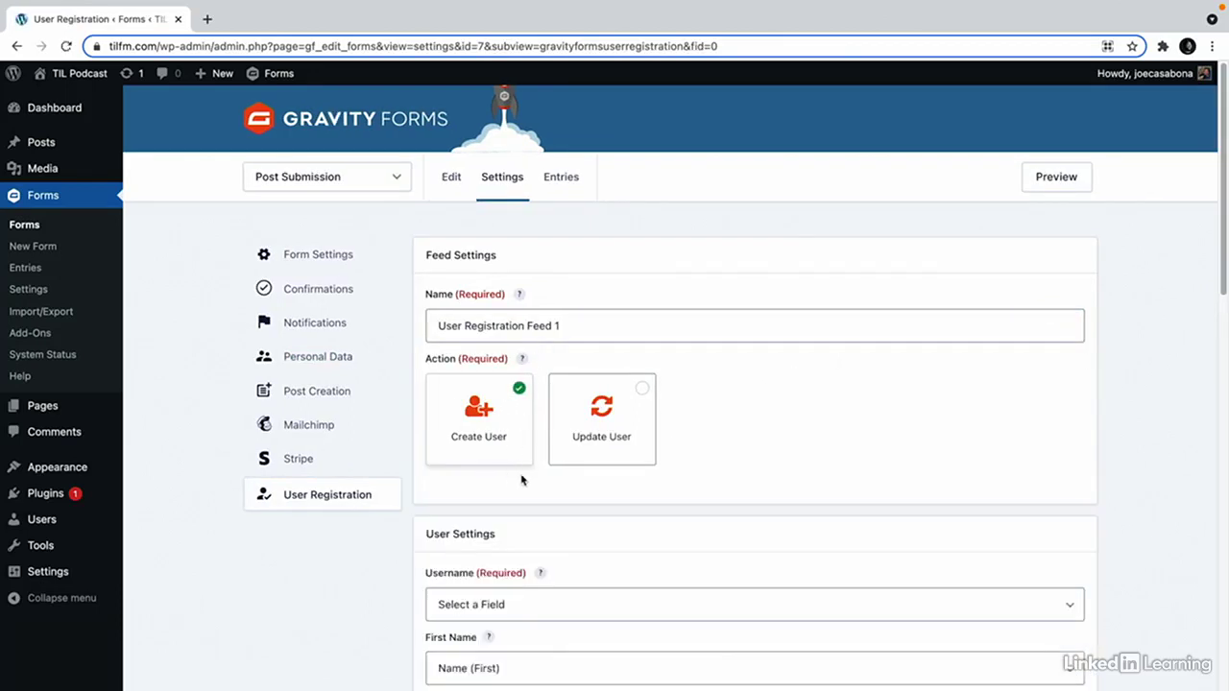
scroll(523, 480, "down", 3)
left_click(544, 433)
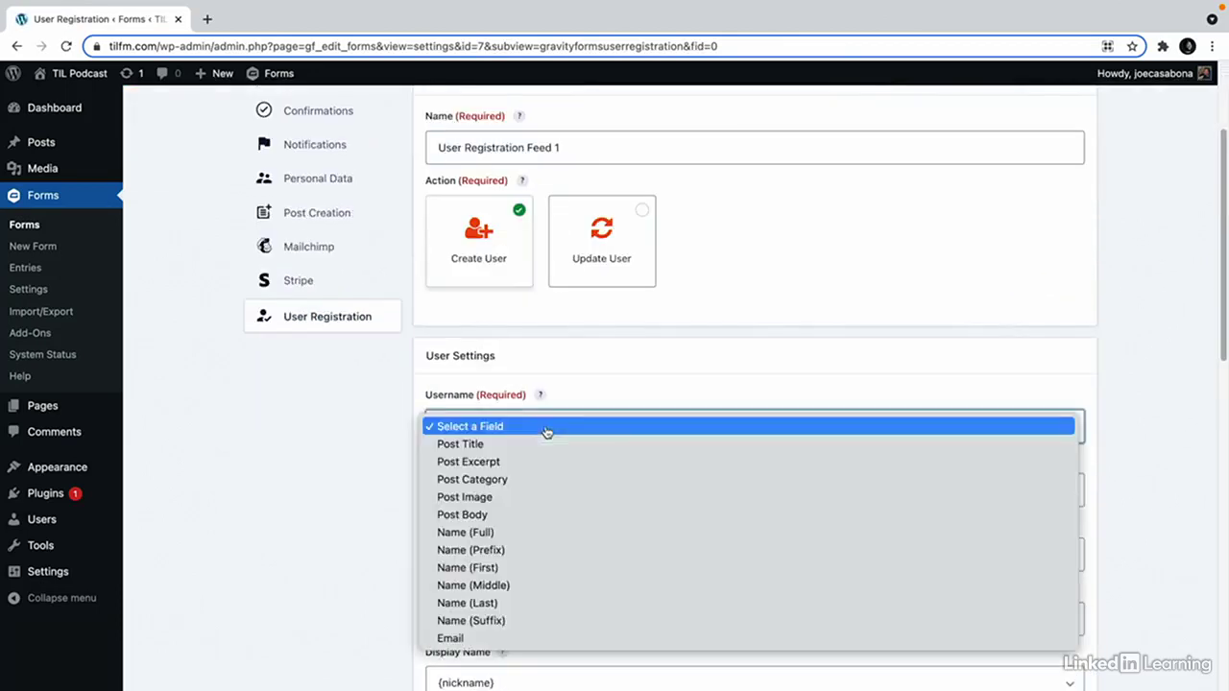
left_click(489, 638)
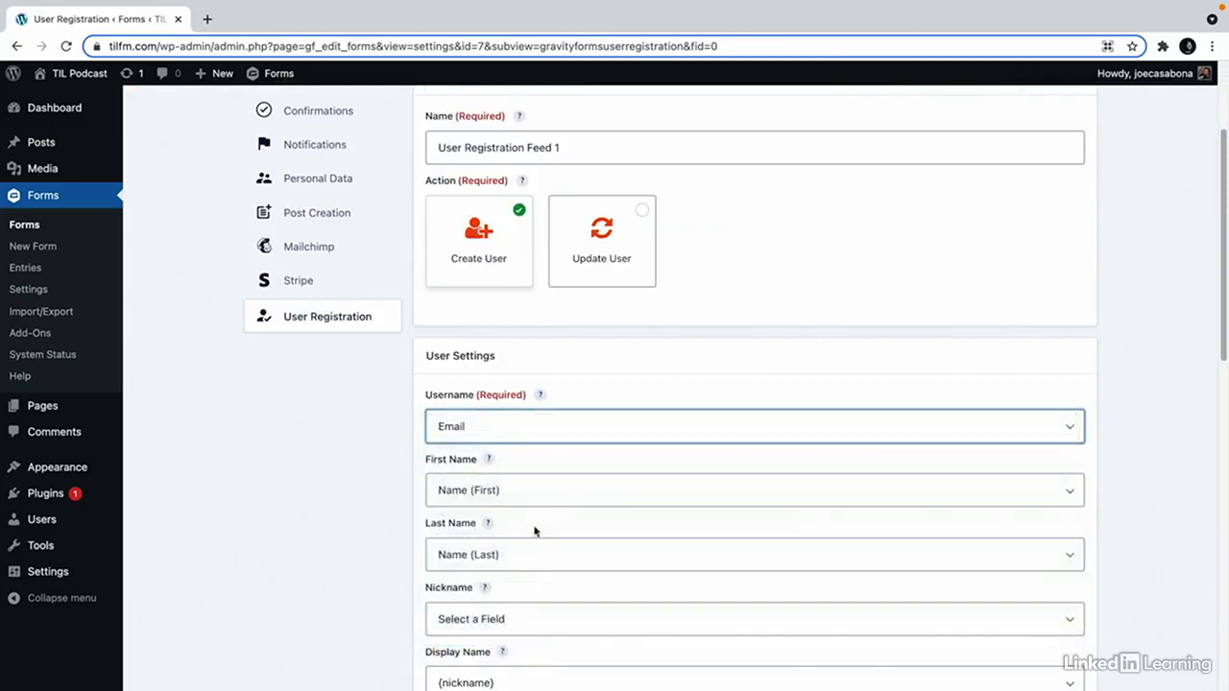
Map the first name to nickname and keep the 'Set Password via Email Link' option.
scroll(527, 505, "down", 1)
scroll(527, 513, "down", 1)
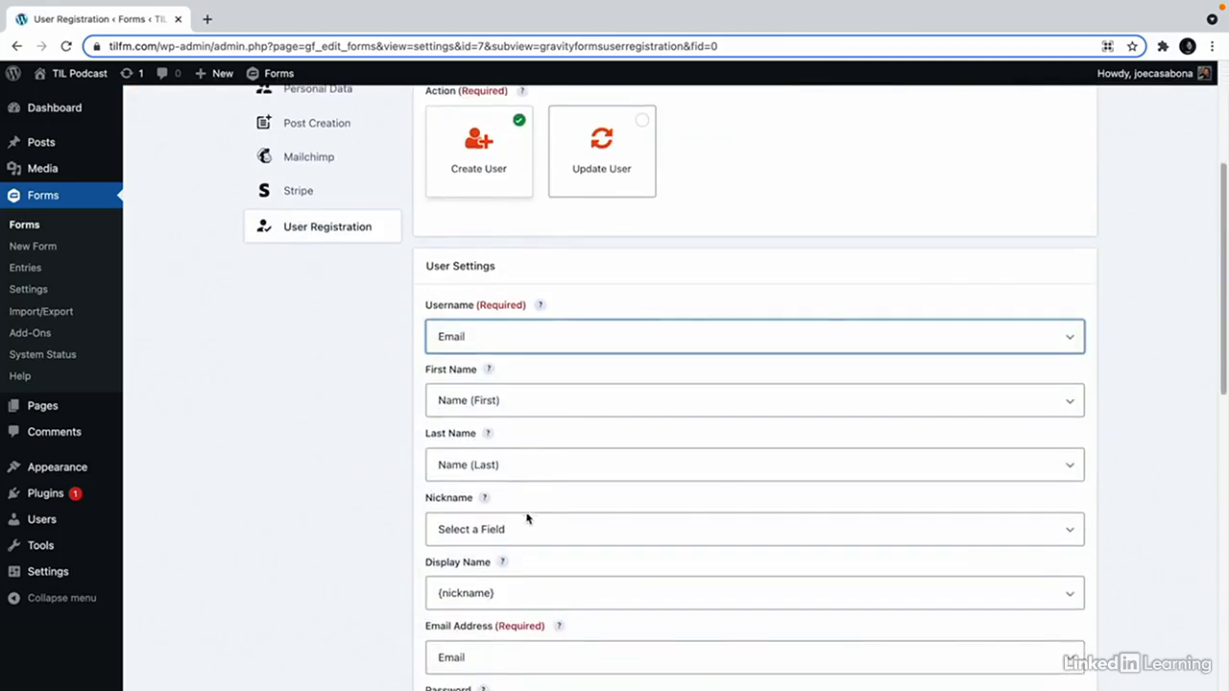
left_click(526, 529)
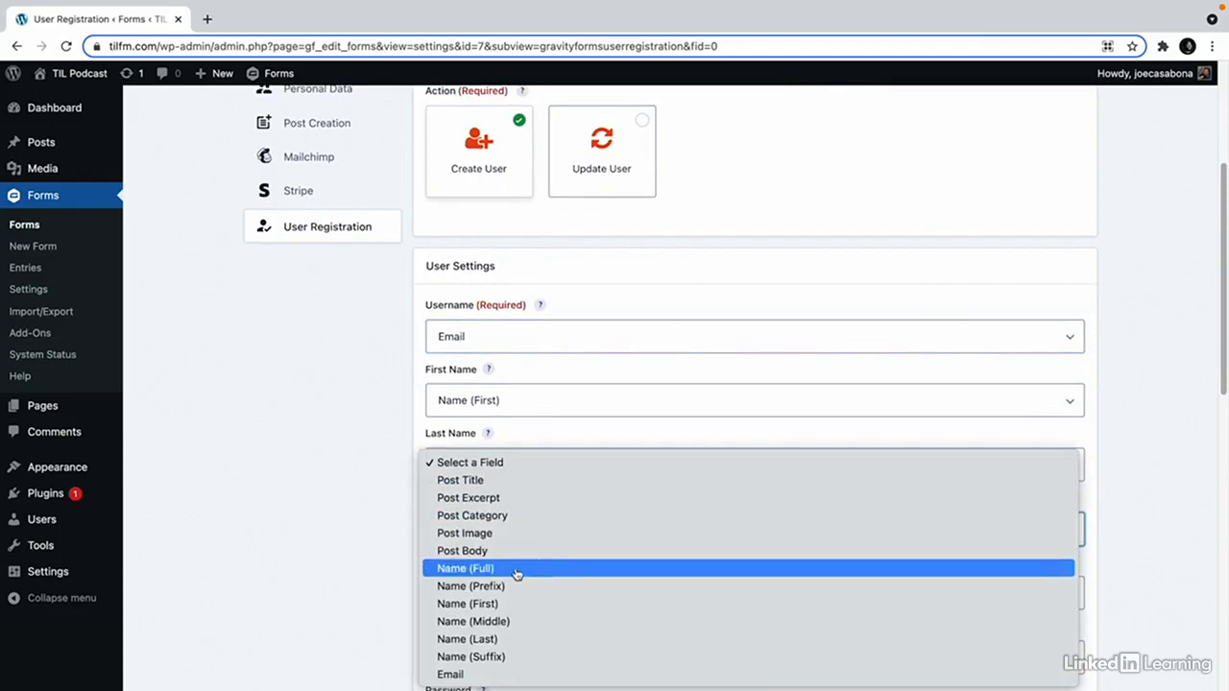
left_click(513, 604)
scroll(332, 521, "down", 1)
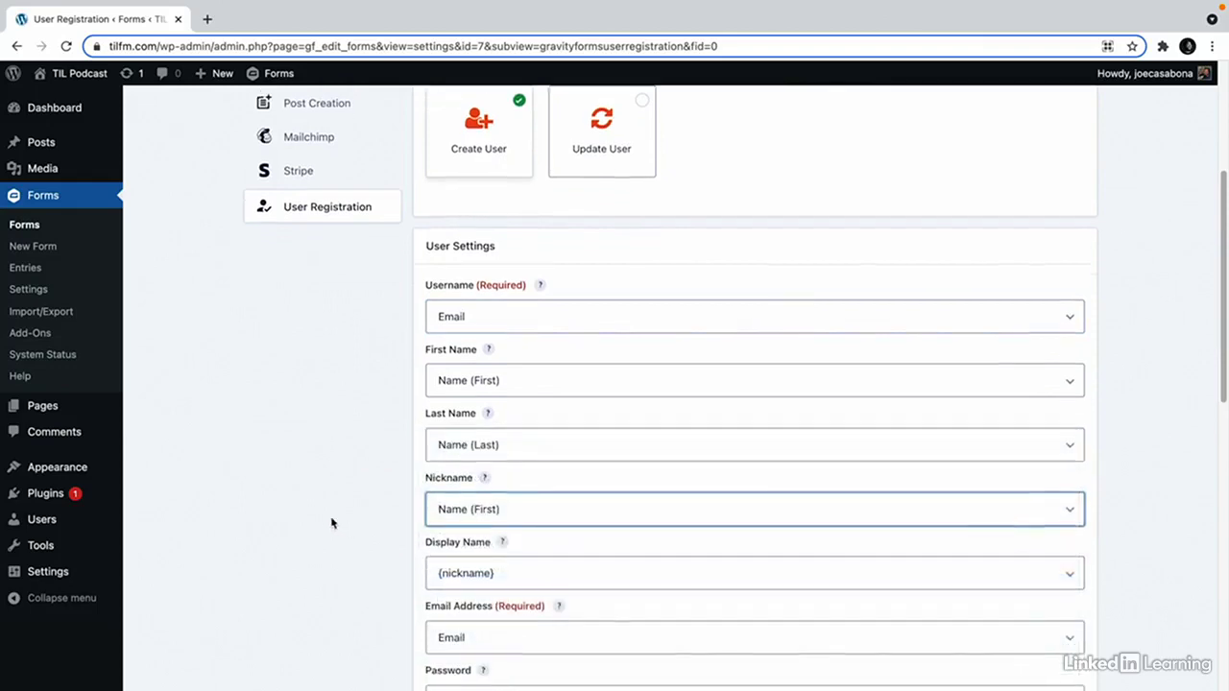
scroll(508, 567, "down", 2)
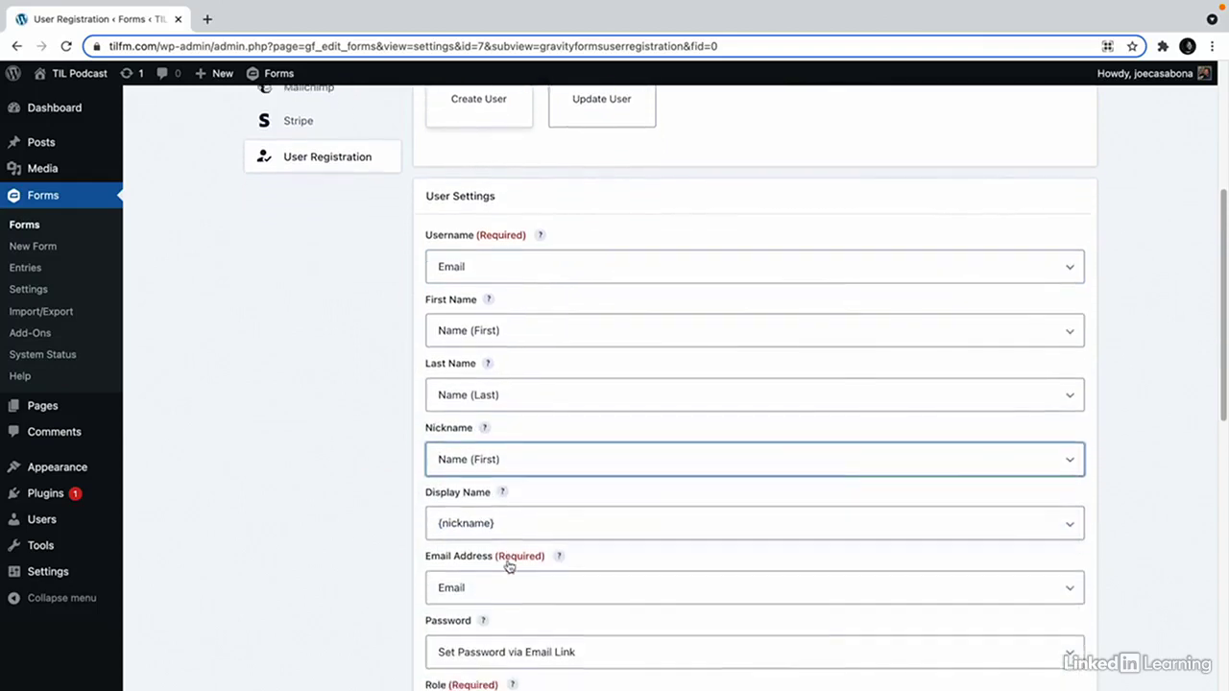
scroll(489, 570, "down", 1)
scroll(489, 570, "down", 1)
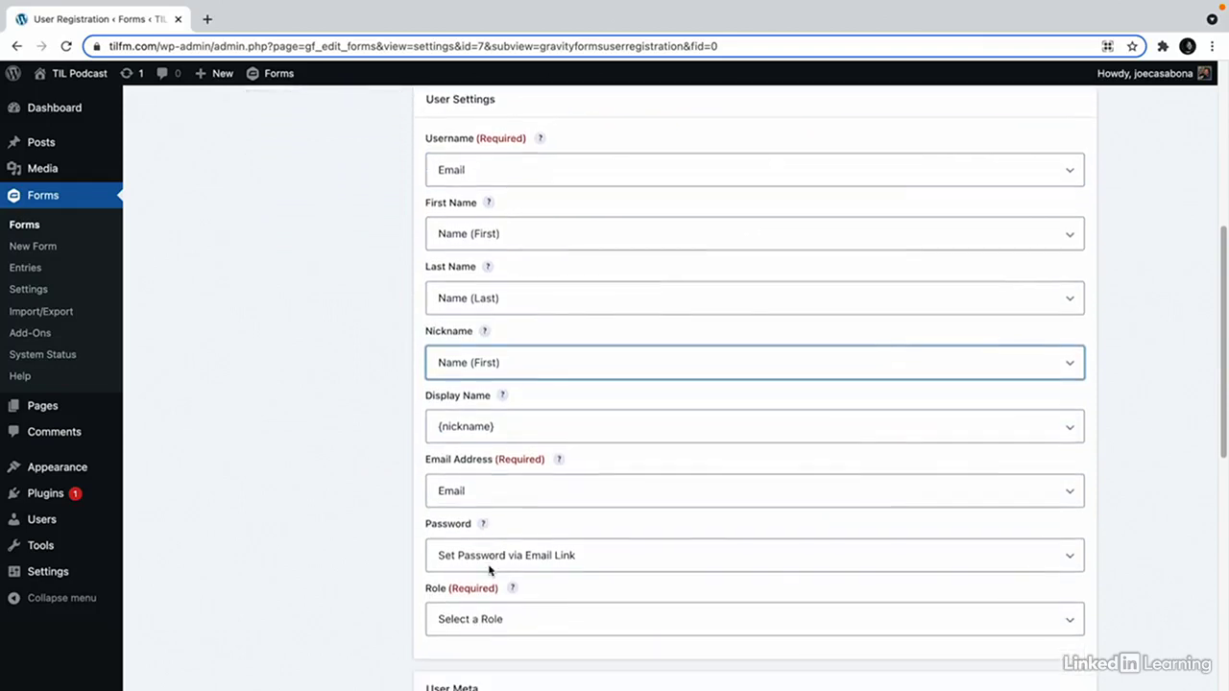
left_click(507, 556)
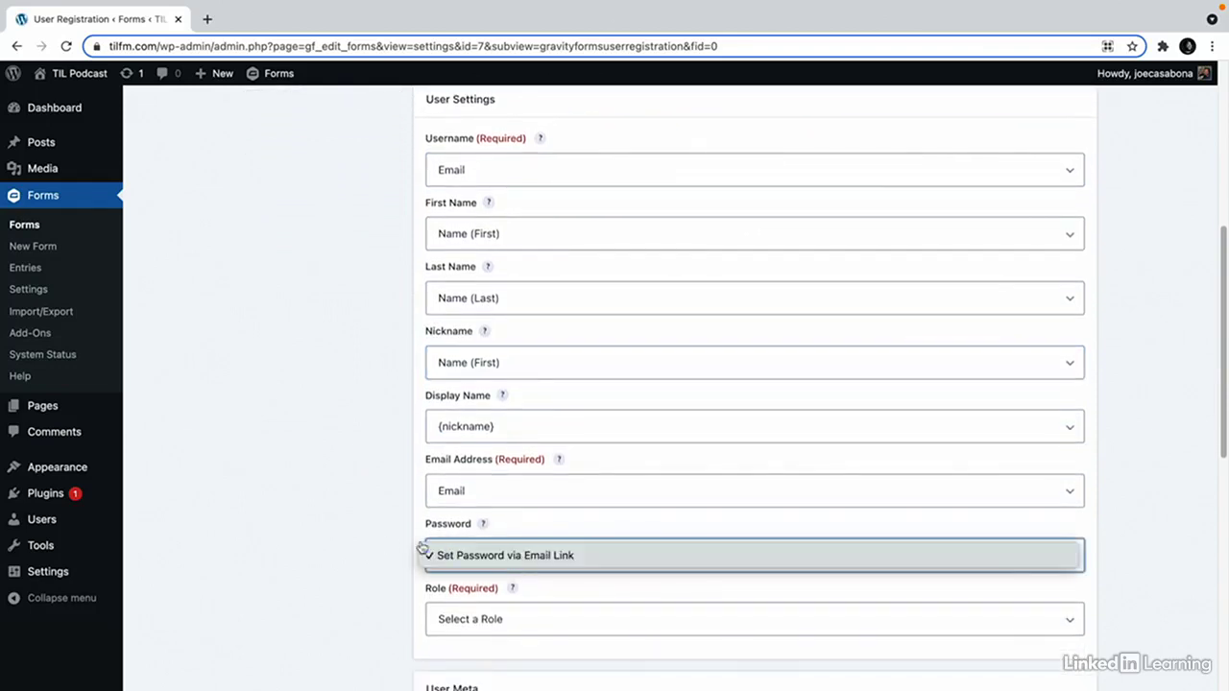
left_click(329, 532)
Set the role to Contributor, keep activation by email from WordPress, and save the feed.
scroll(330, 532, "down", 1)
left_click(572, 588)
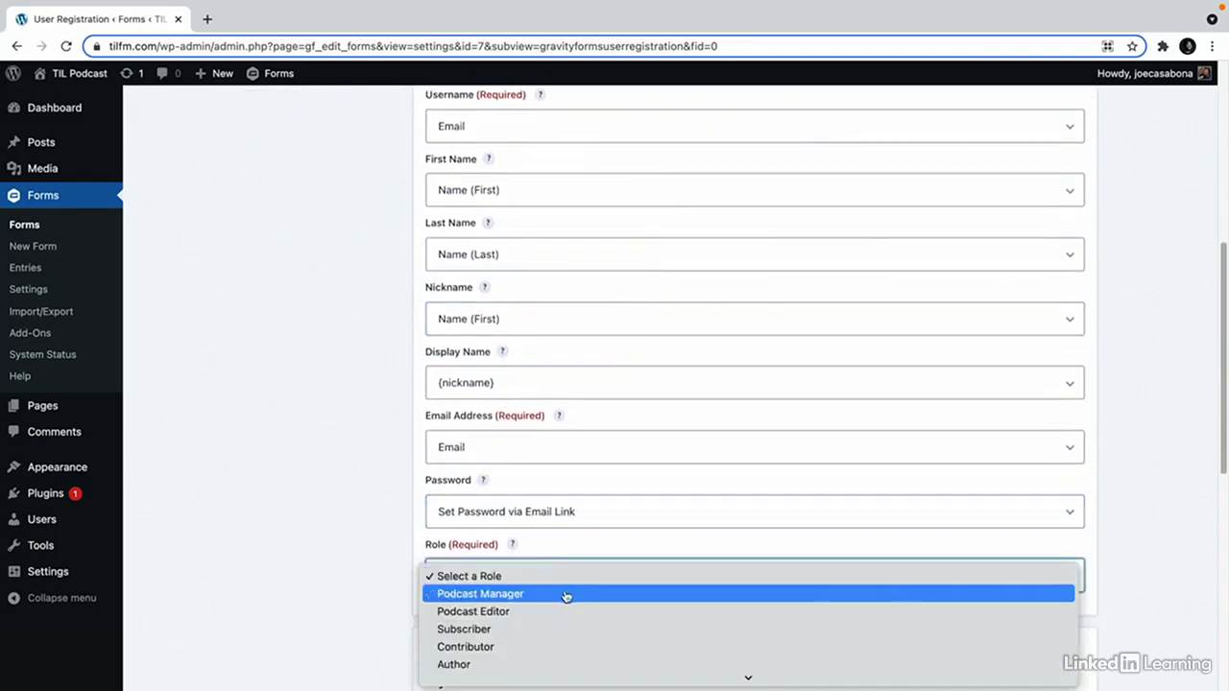
left_click(543, 642)
scroll(259, 550, "down", 4)
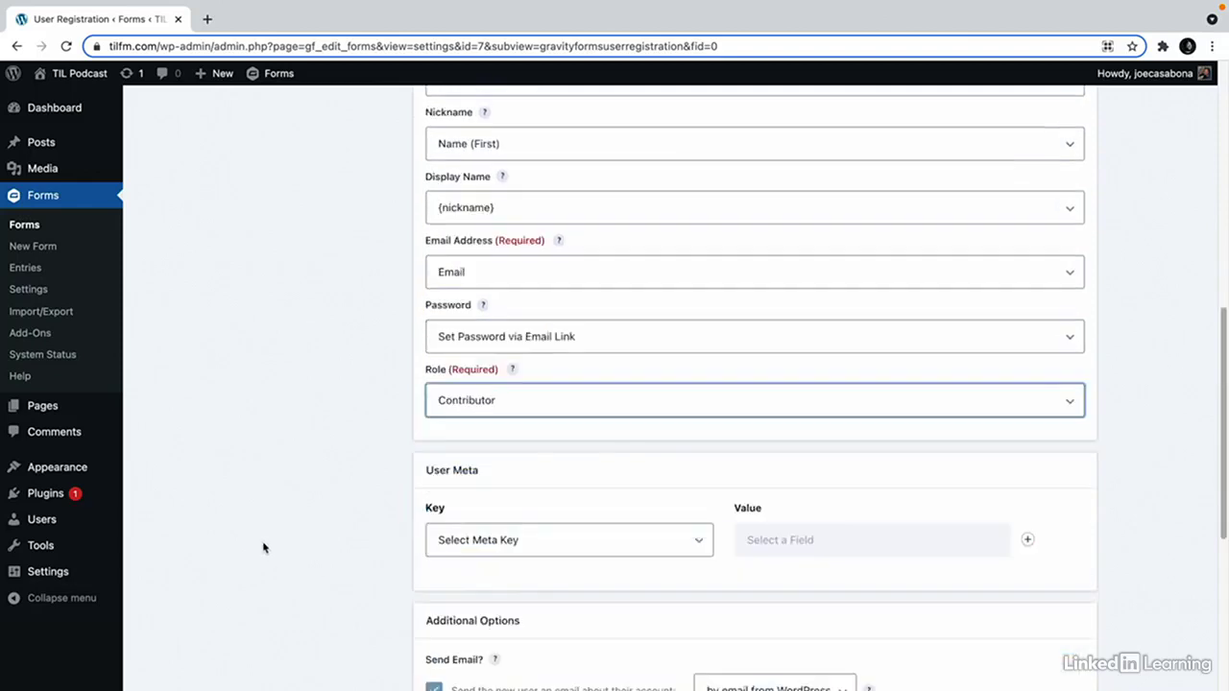
scroll(355, 535, "down", 4)
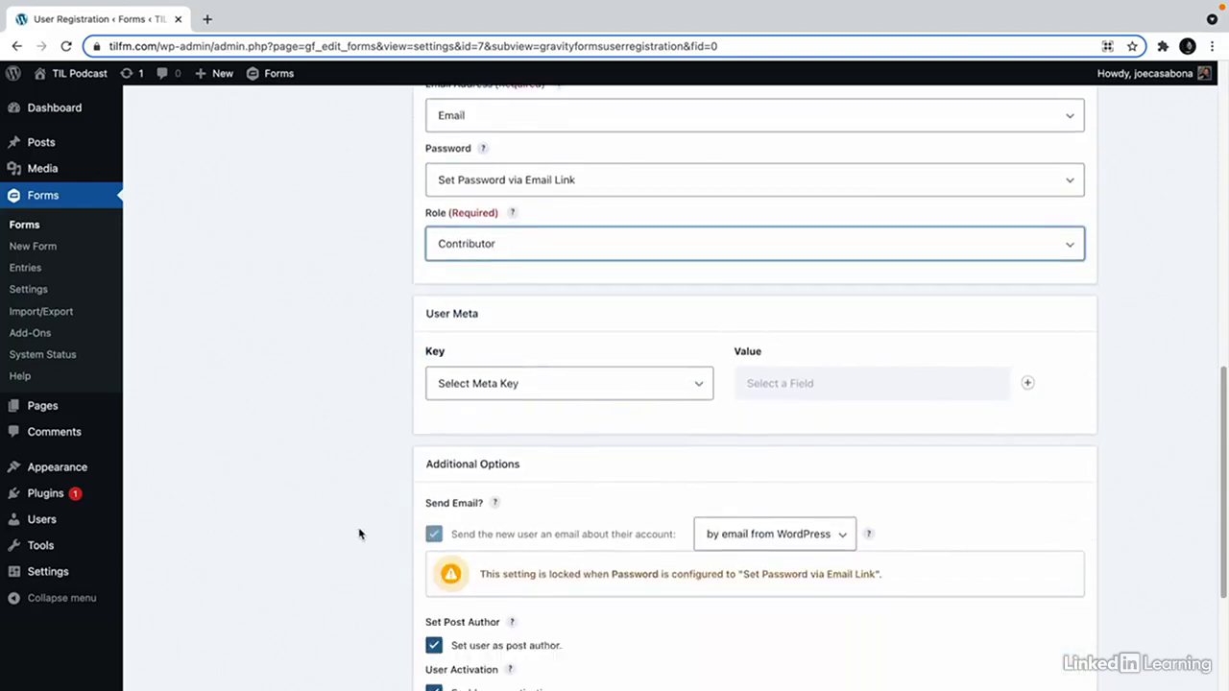
scroll(359, 534, "down", 1)
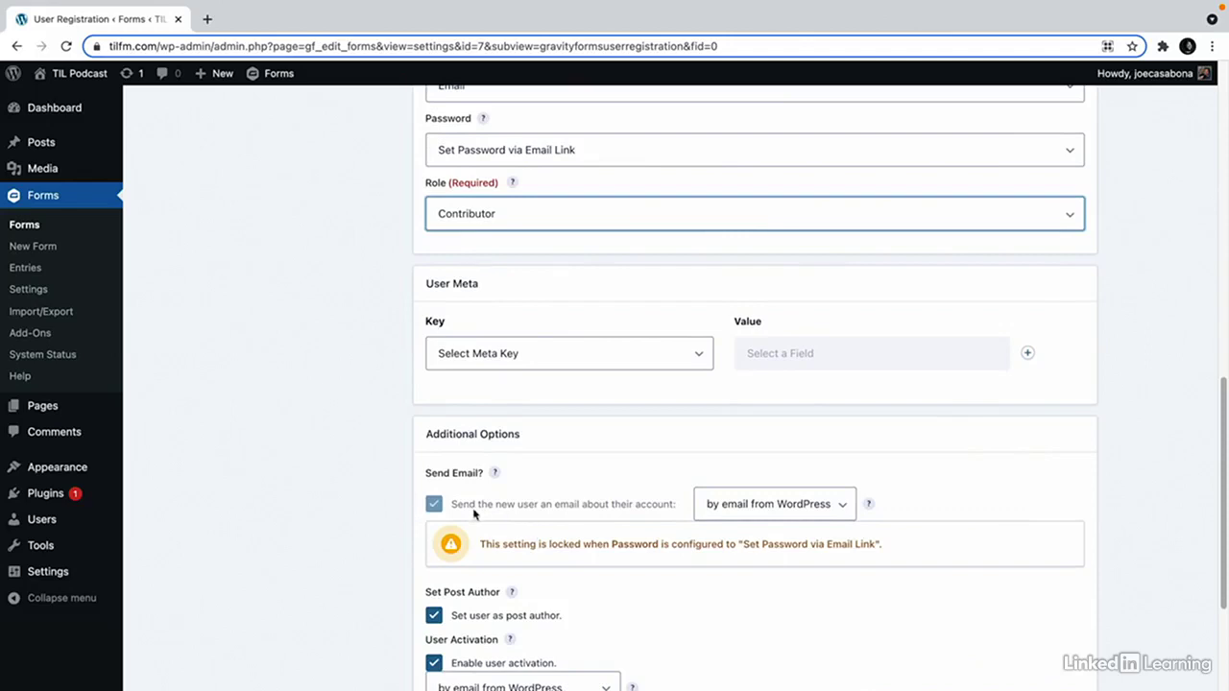
scroll(533, 540, "down", 3)
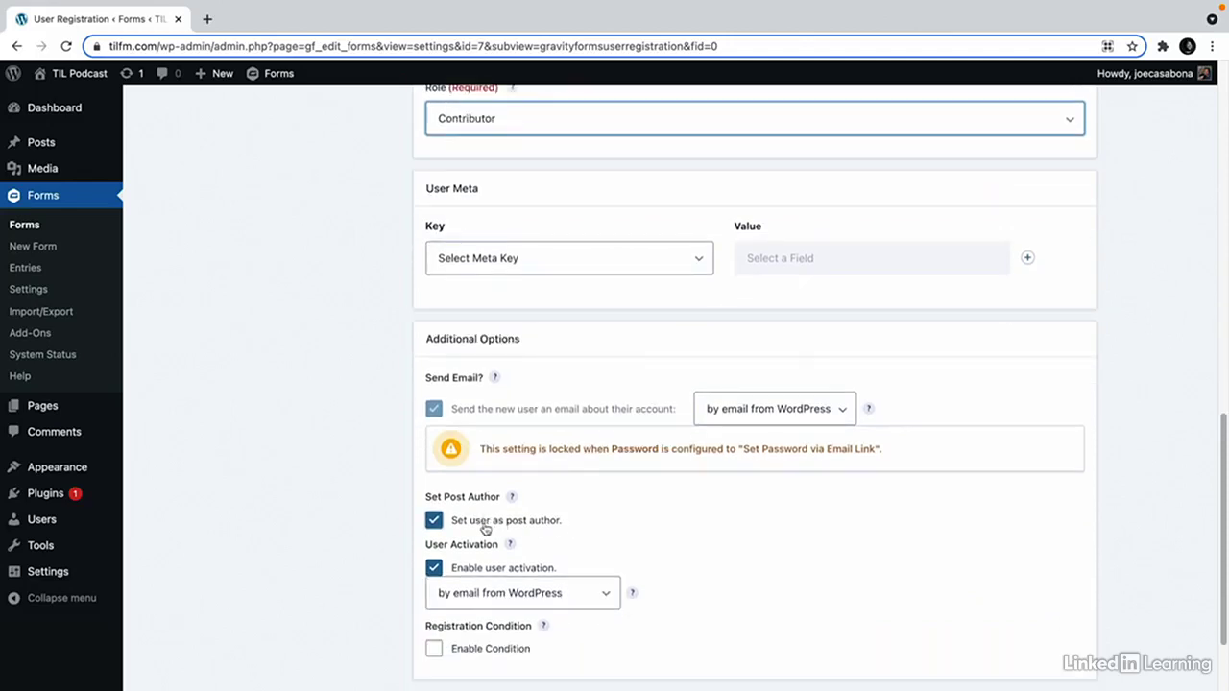
scroll(596, 531, "down", 1)
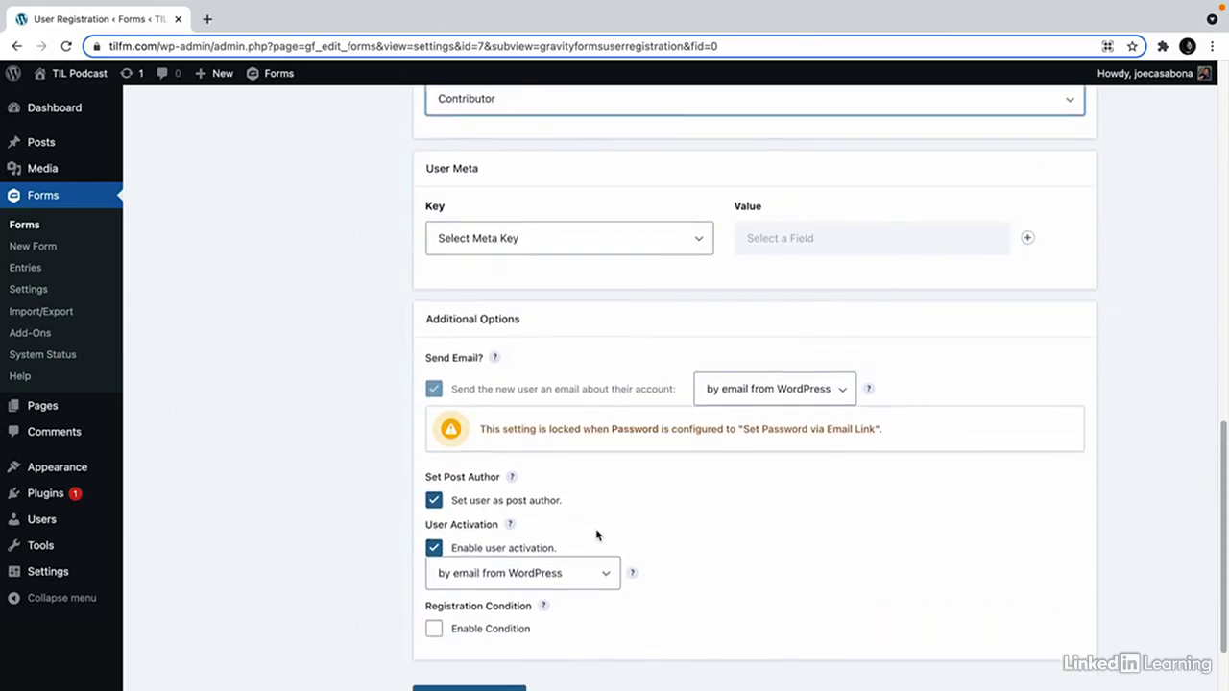
left_click(495, 574)
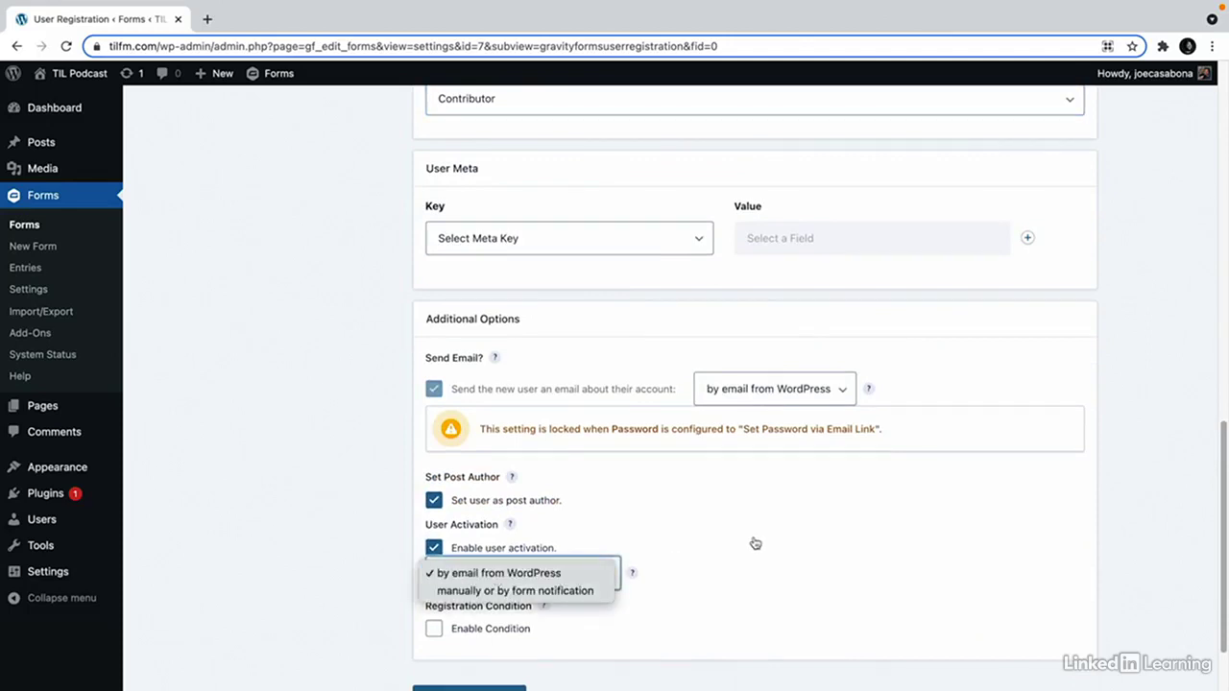
left_click(601, 578)
scroll(596, 583, "down", 2)
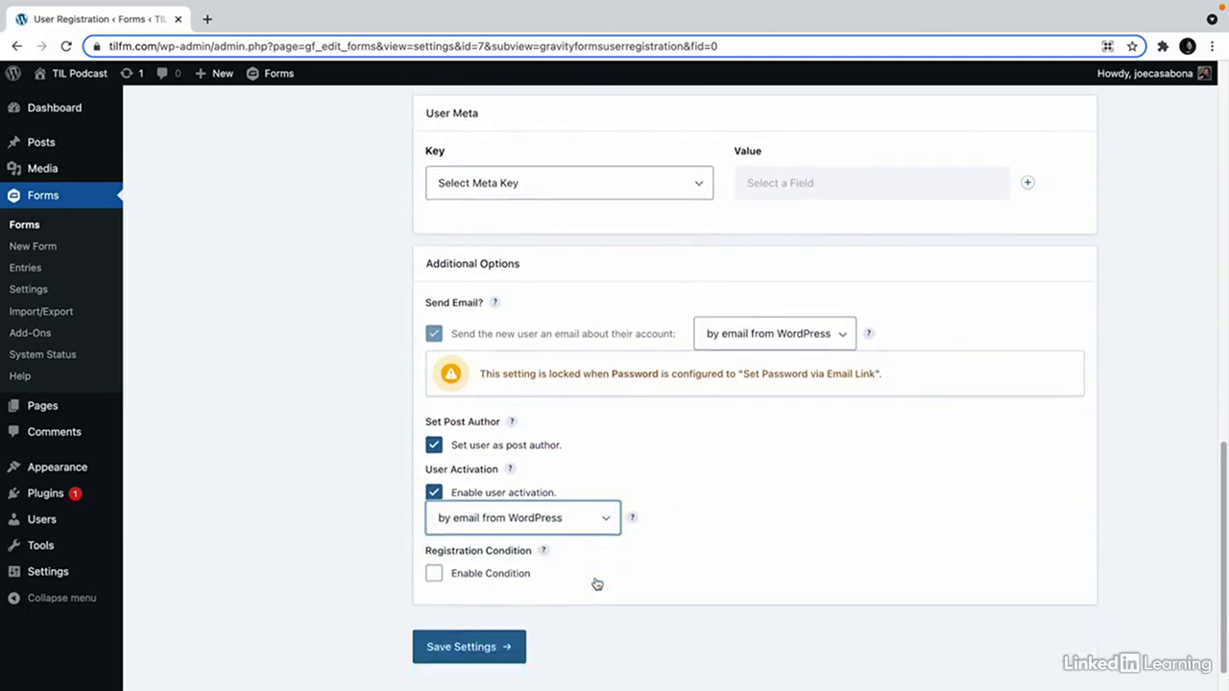
left_click(485, 648)
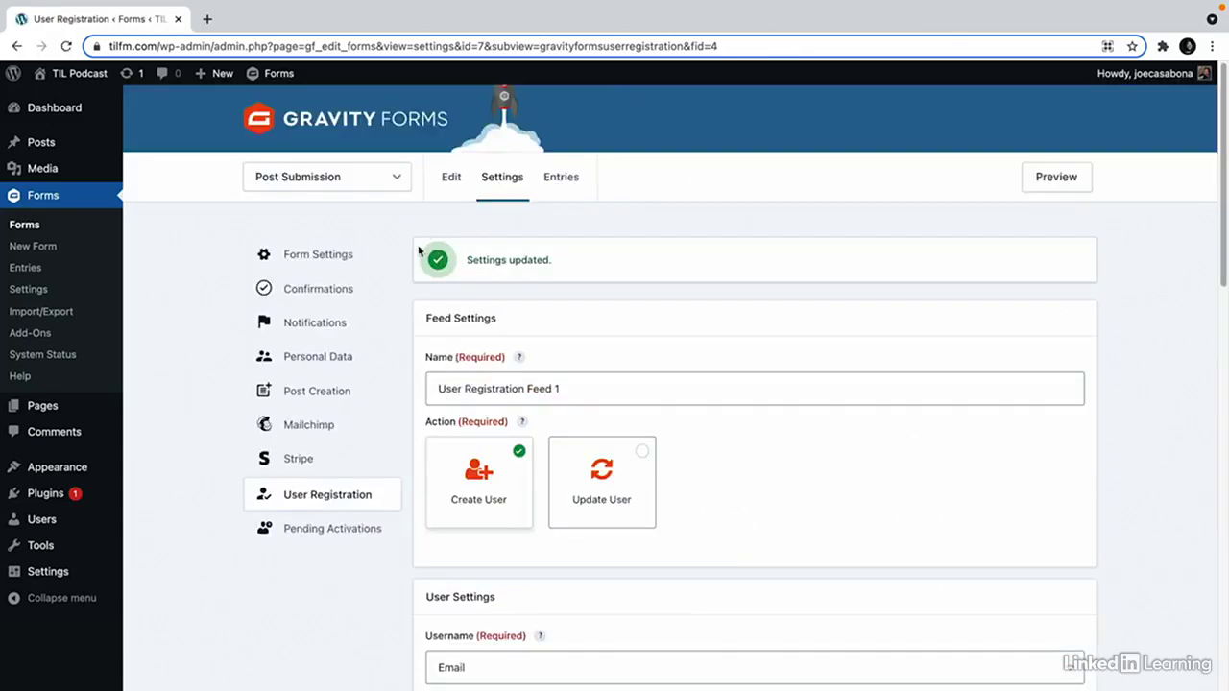
Open the Submit Your Post! page on the site from the Pages list.
mouse_move(66, 409)
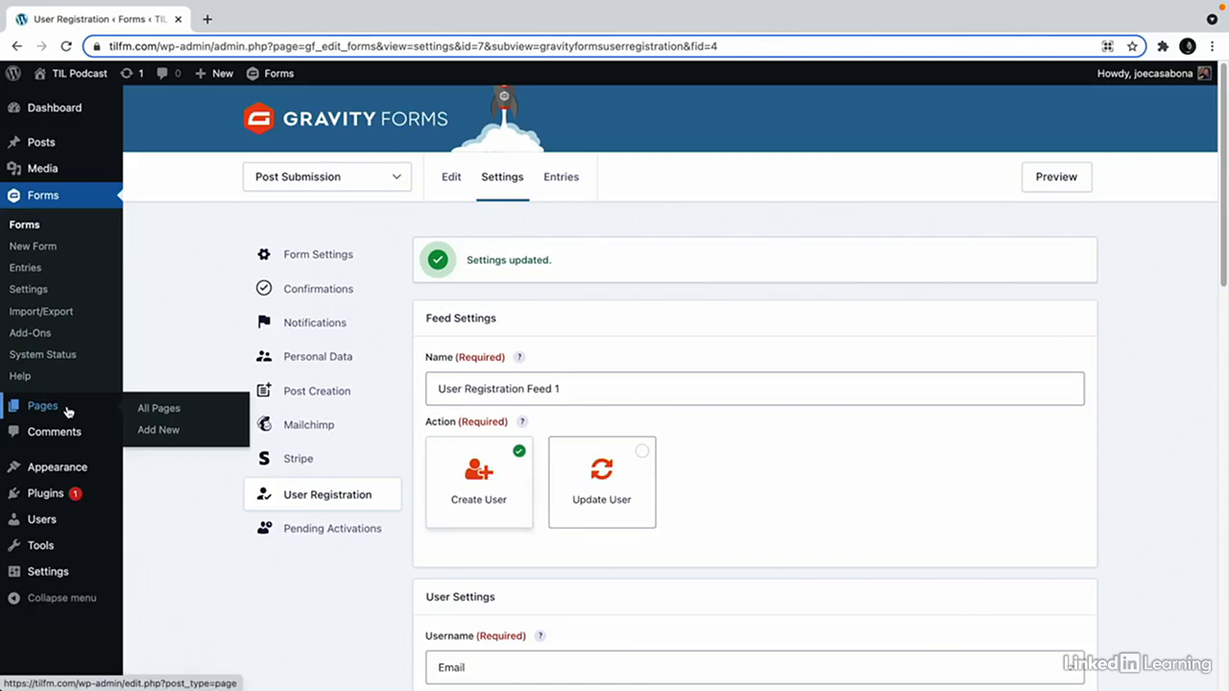
left_click(160, 407)
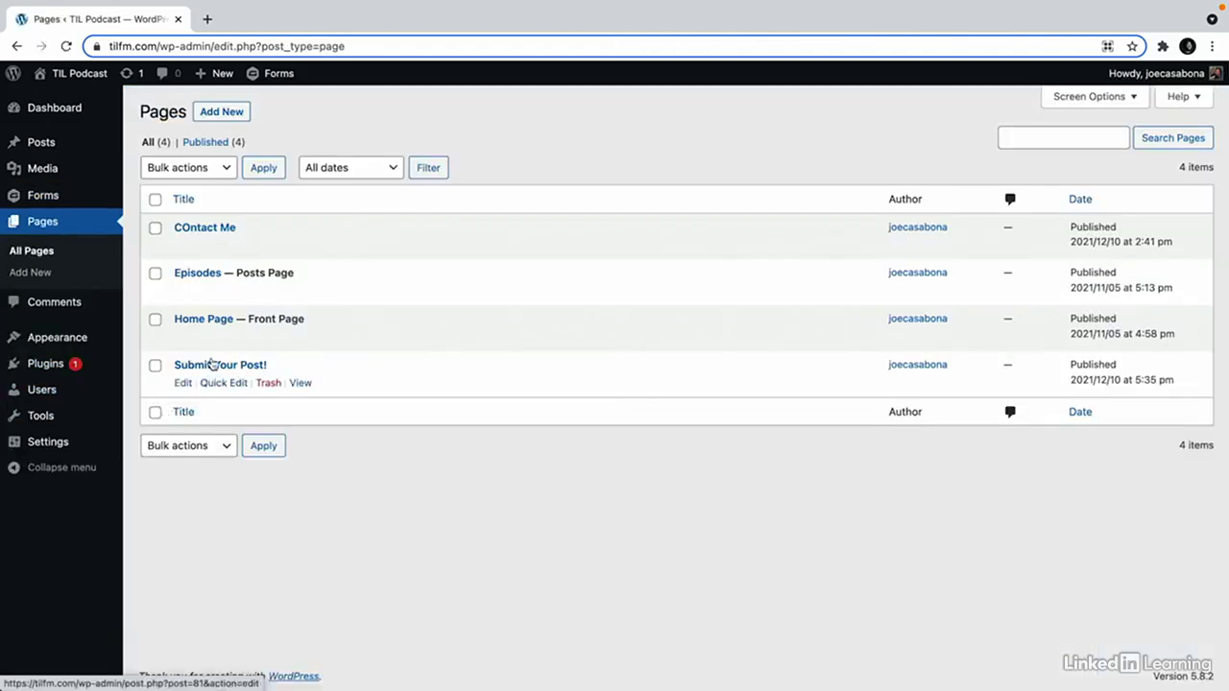
left_click(307, 386)
Enter the title '7 Ways to Engage with Users!', paste the excerpt text, and submit the form.
left_click(307, 271)
type("7 Ways to Engage with Users!")
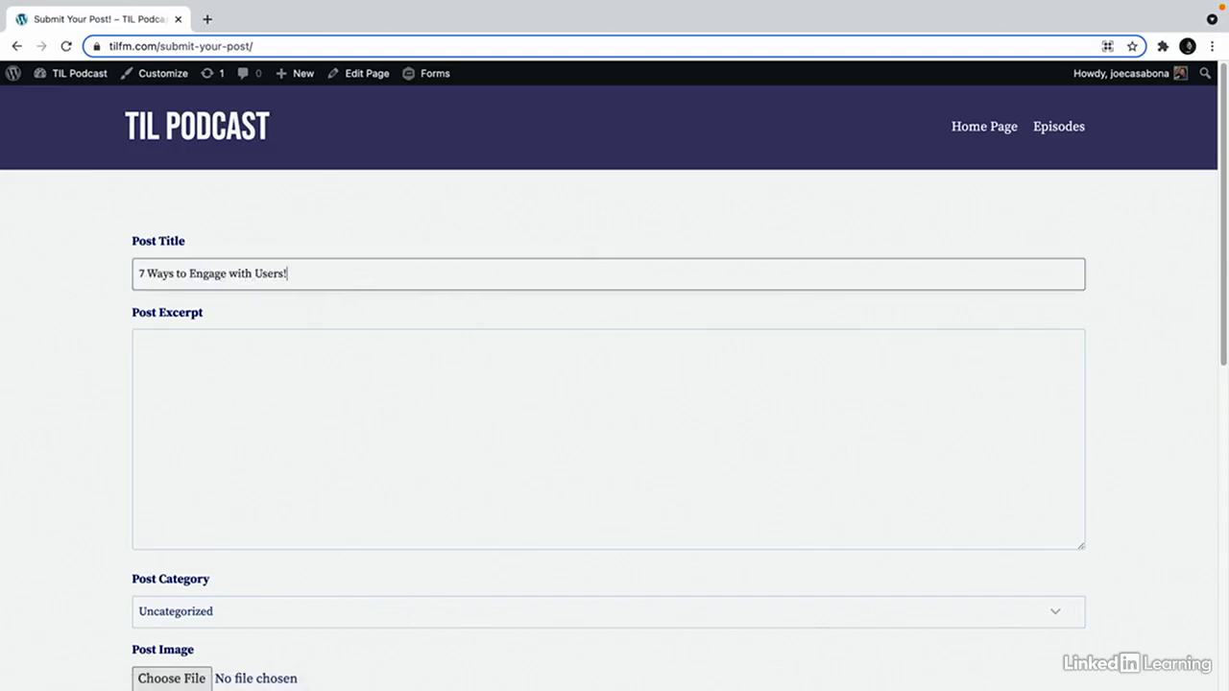
left_click(477, 428)
type("Lorem ipsum dolor sit amet, consectetur adipisicing elit, sed do eiusmod tempor incididunt ut labore et dolore magna aliqua. Ut enim ad minim veniam, quis nostrud exercitation ullamco laboris nisi ut aliquip ex ea commodo consequat. Duis aute irure dolor in reprehenderit in voluptate velit esse cillum dolore eu fugiat nulla pariatur. Excepteur sint occaecat cupidatat non proident, sunt in culpa qui officia deserunt mollit anim id est laborum.")
scroll(329, 620, "down", 1)
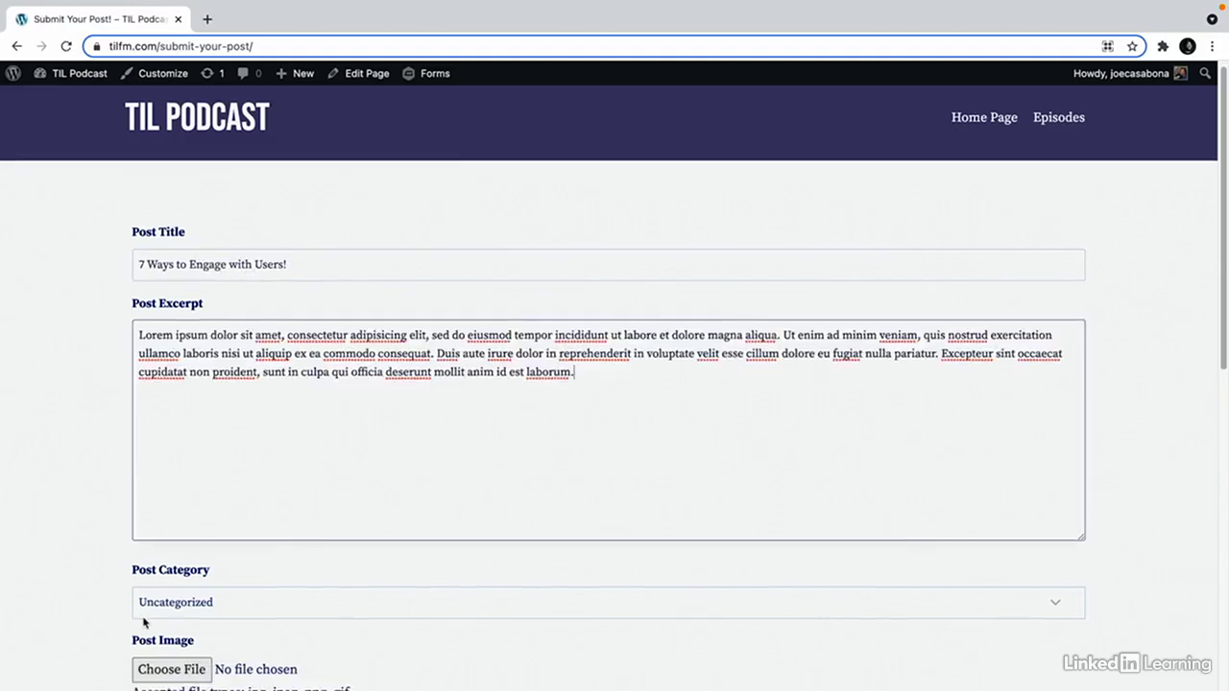
scroll(149, 623, "down", 3)
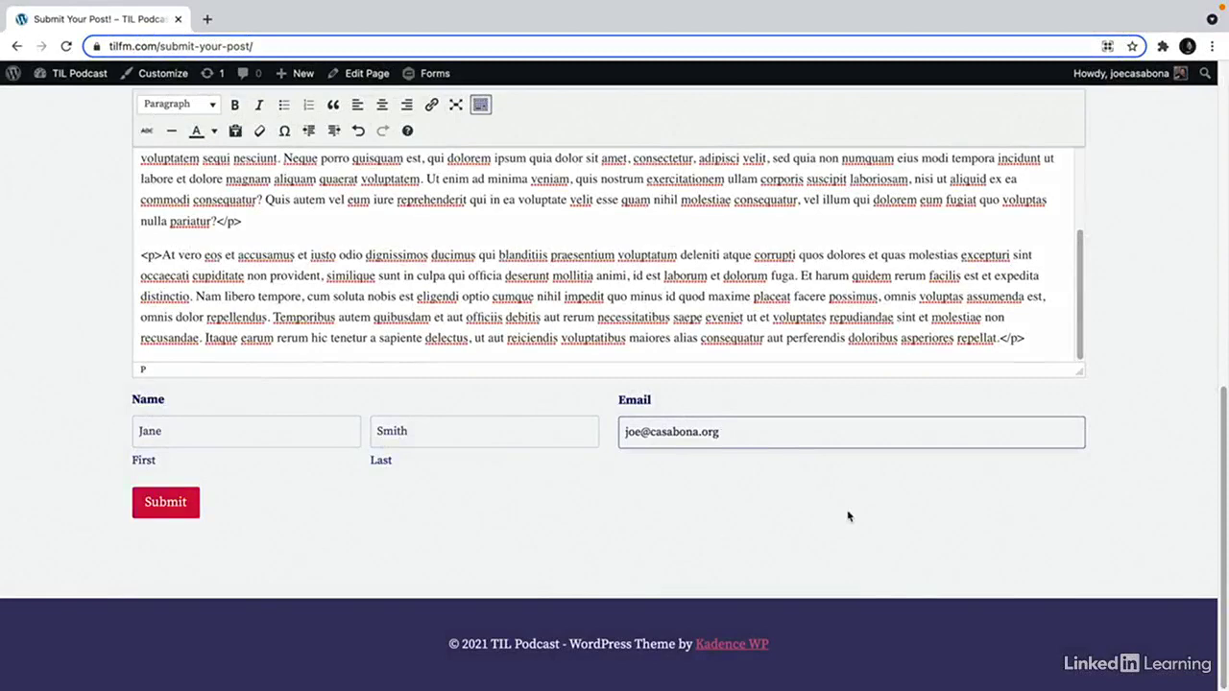
left_click(168, 505)
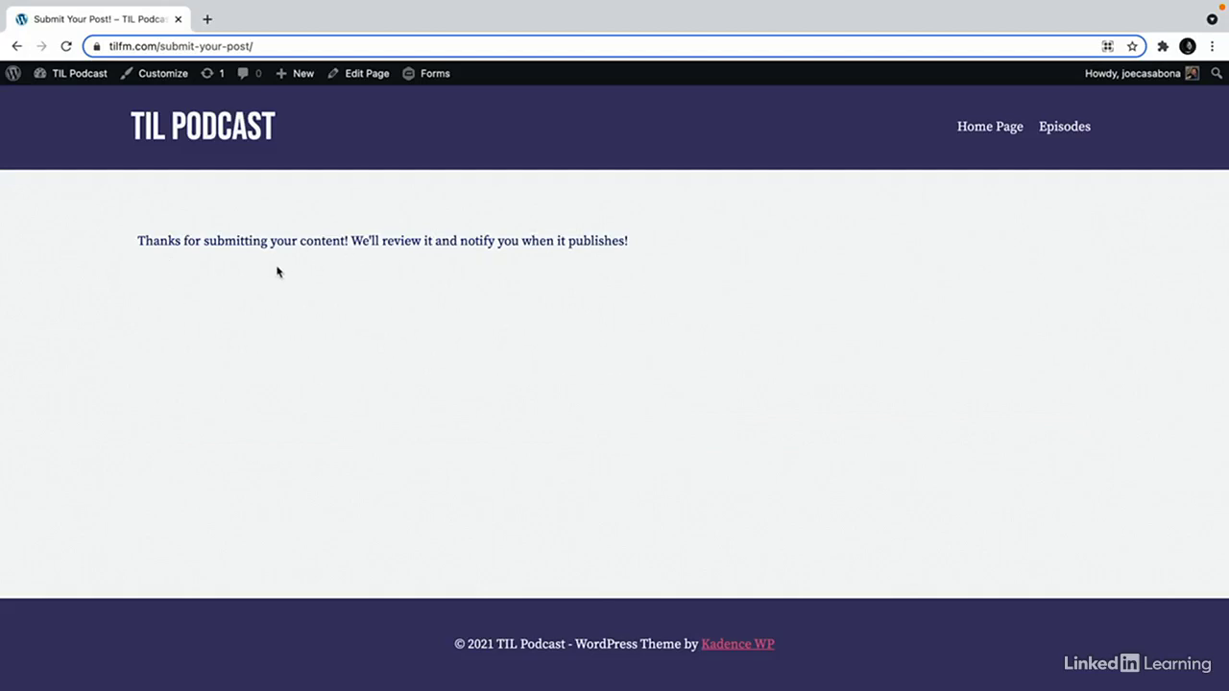
Check the new Post Submission entry, then show All Posts with the pending submission.
mouse_move(449, 77)
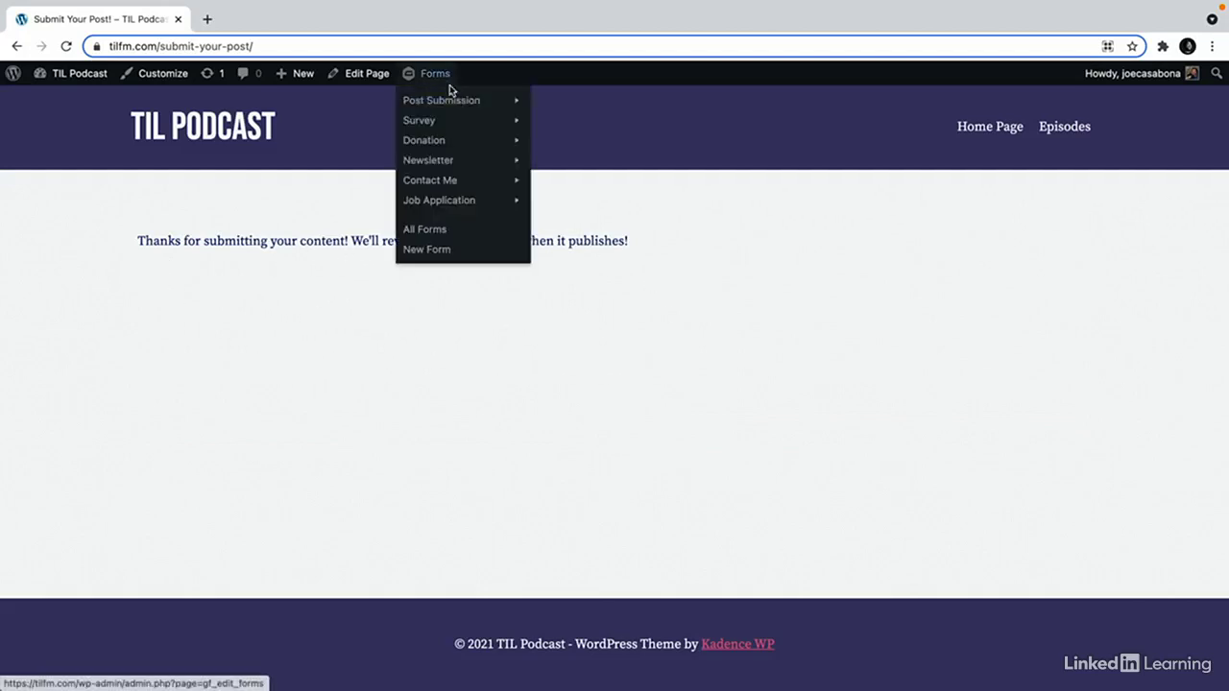
mouse_move(449, 101)
left_click(555, 120)
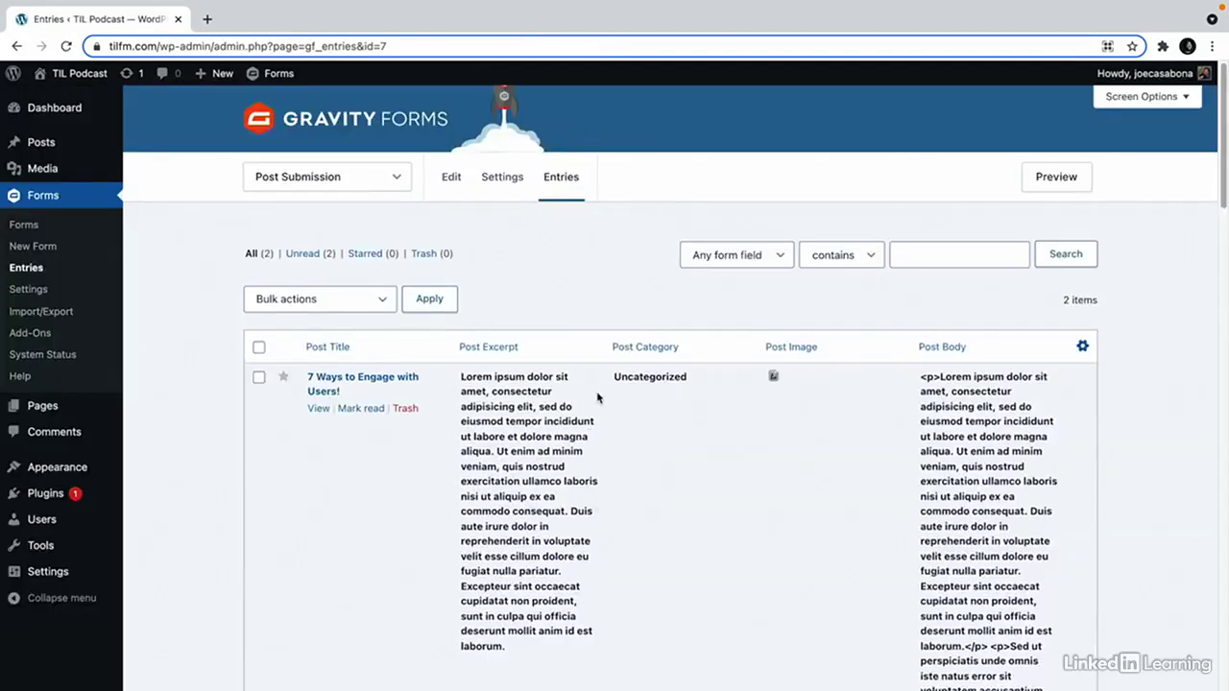
mouse_move(71, 144)
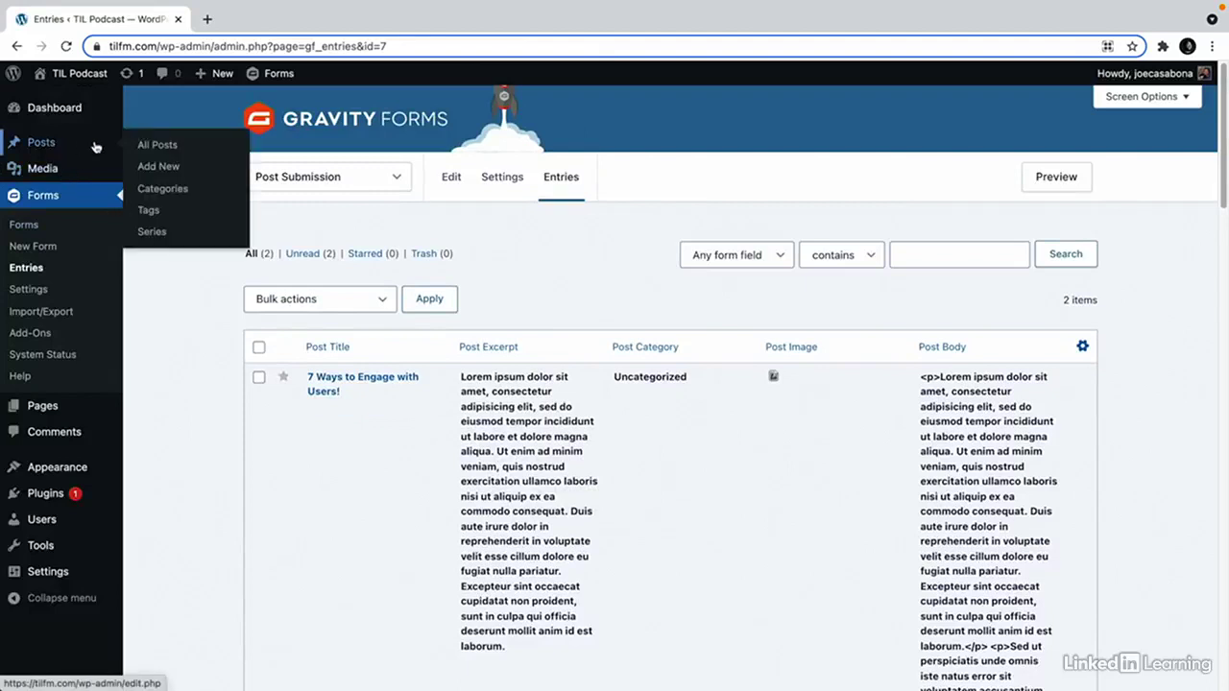
left_click(151, 144)
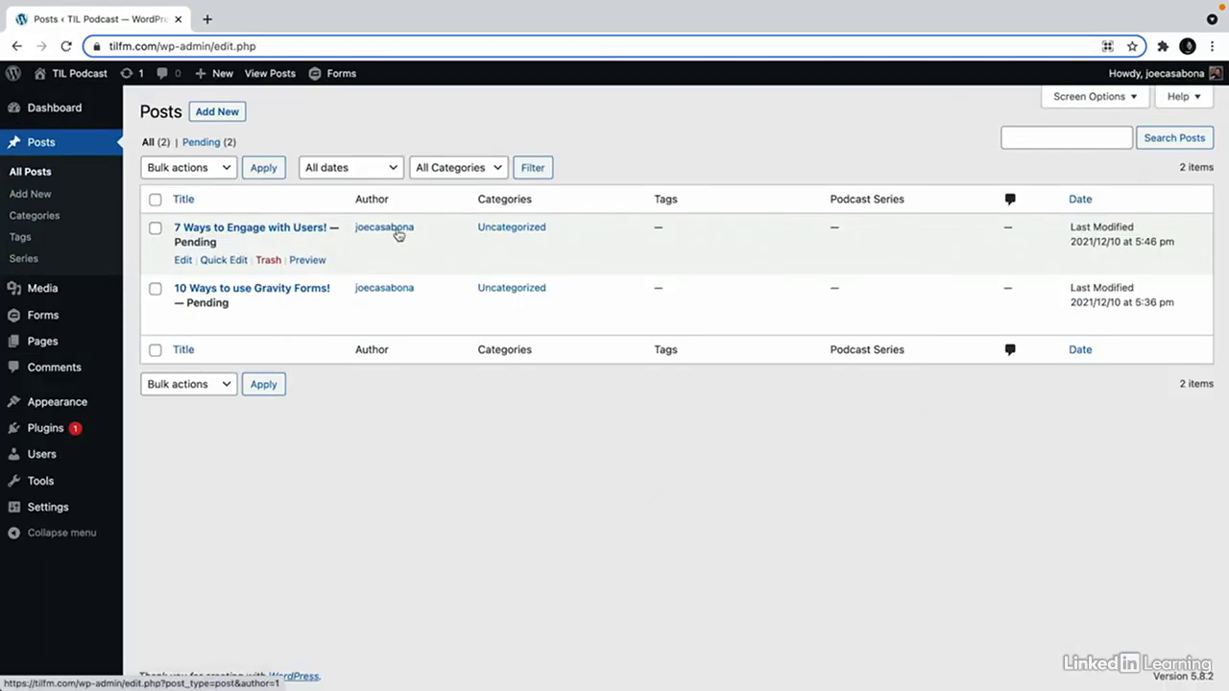
In a new tab, load Gmail and follow the TIL Podcast account activation link.
left_click(206, 20)
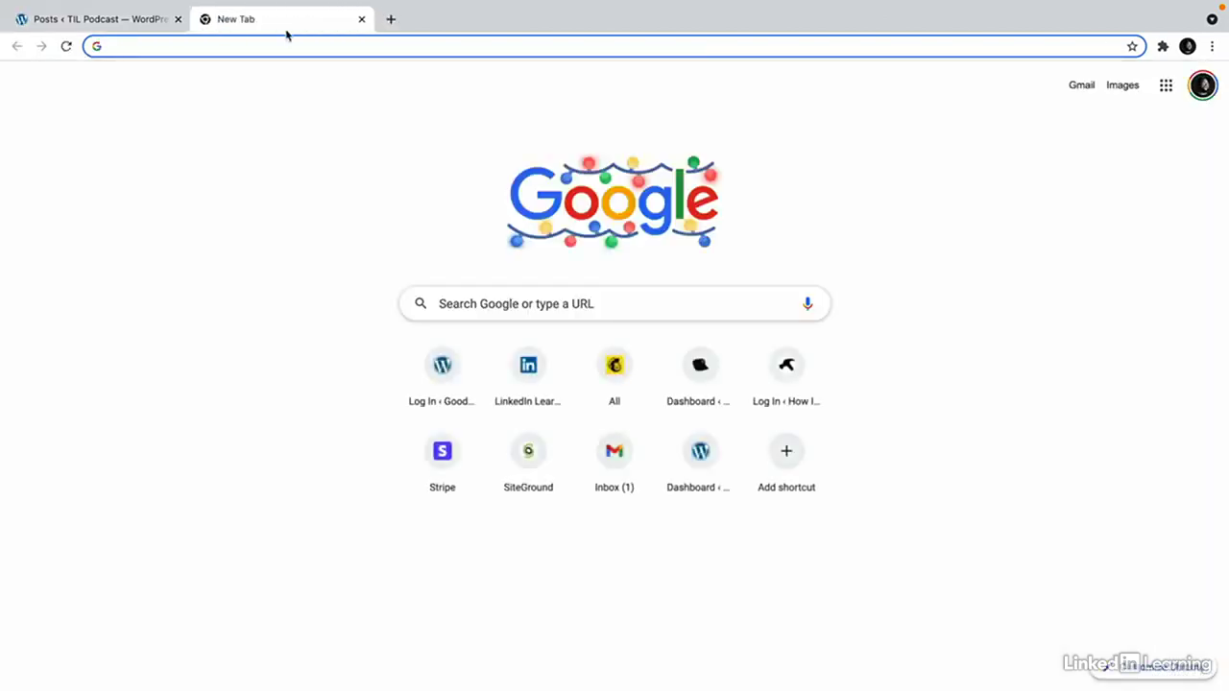
type("gmail")
key("Return")
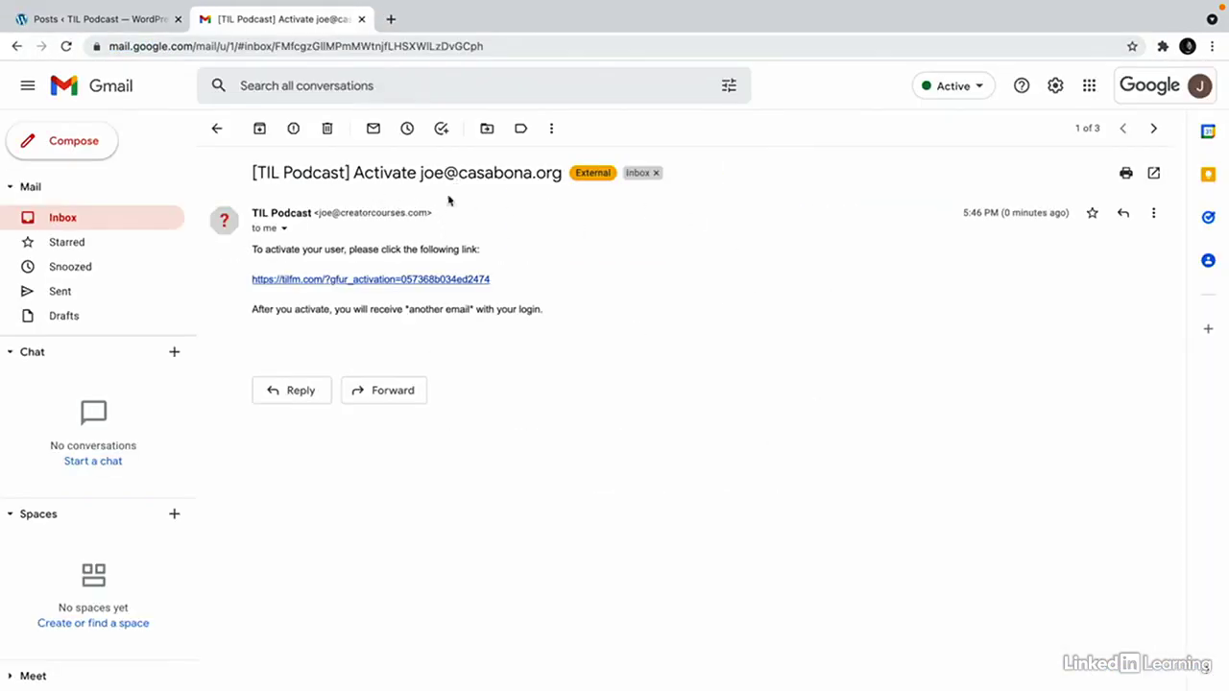
left_click(429, 280)
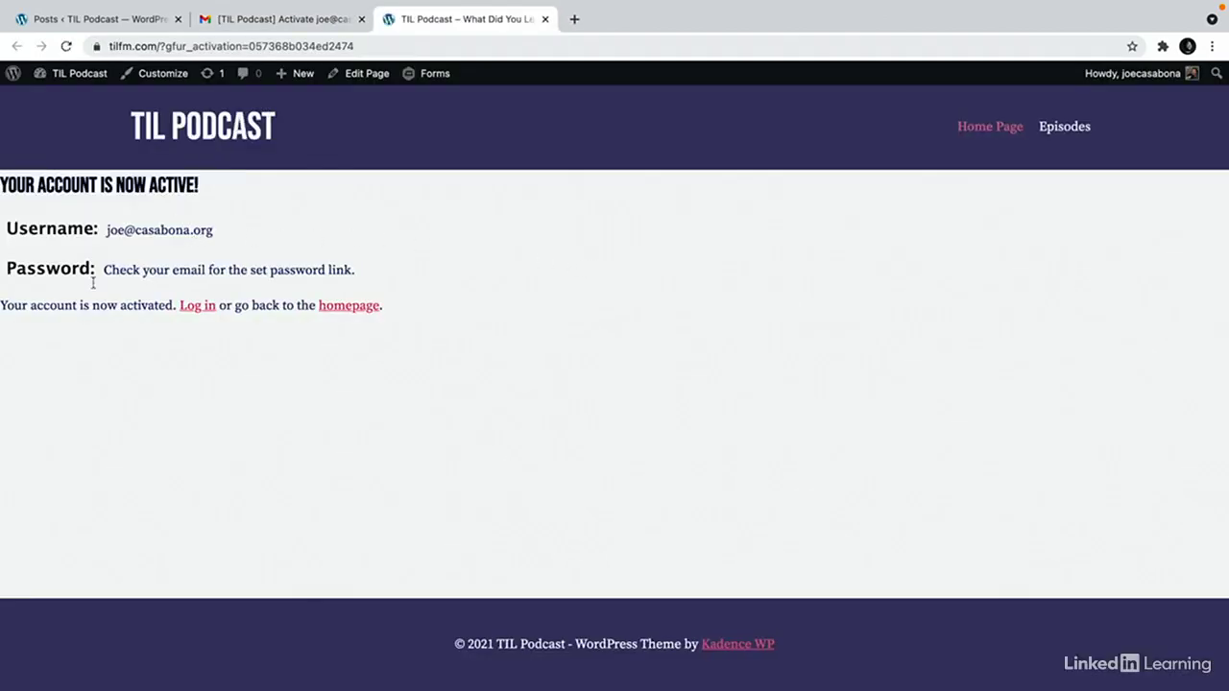
Reload the Posts list and publish '7 Ways to Engage with Users!'.
left_click(110, 21)
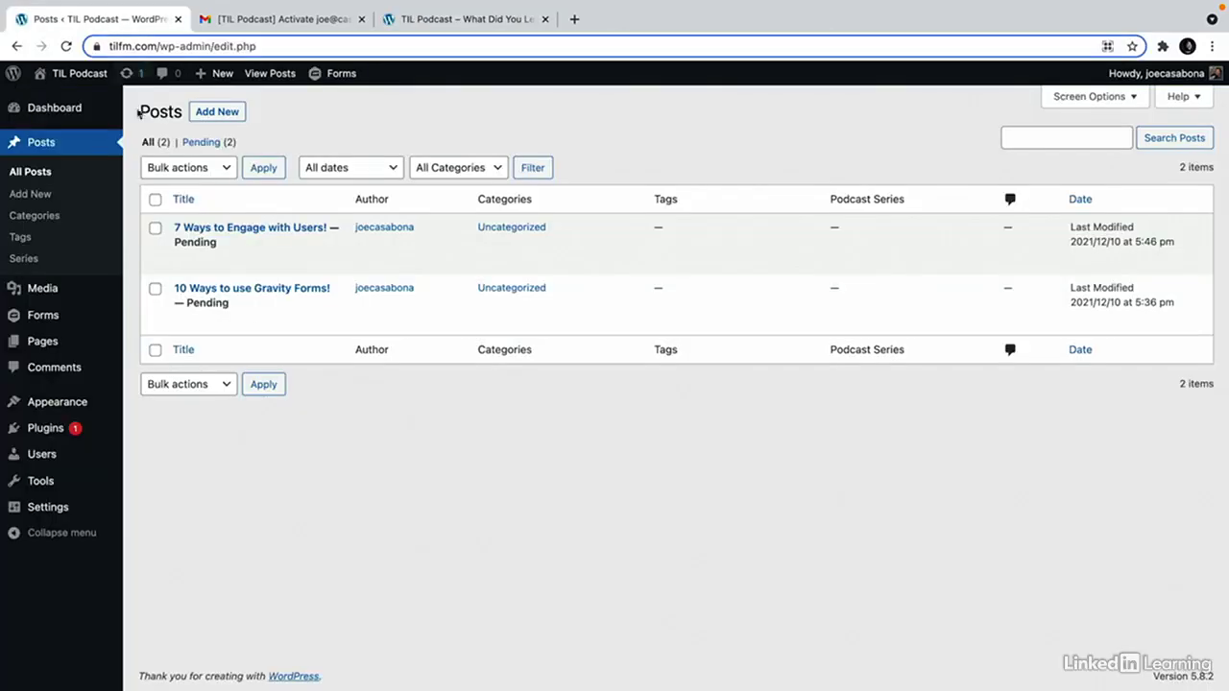
key("ctrl+r")
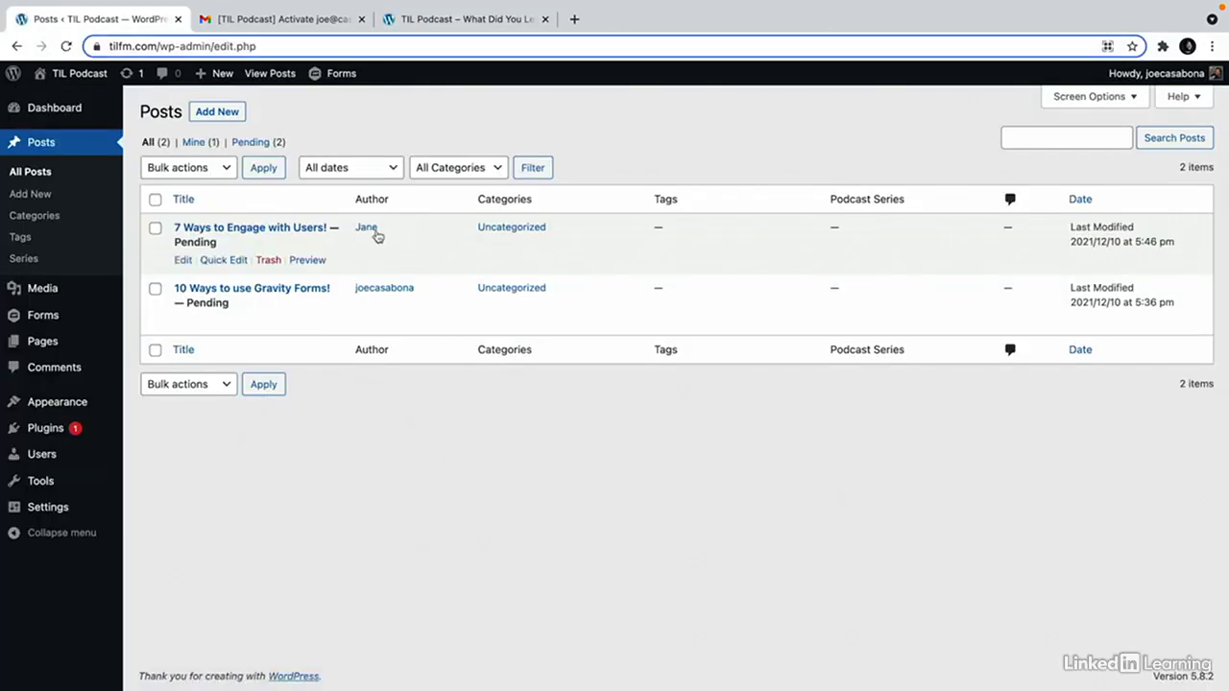
left_click(296, 232)
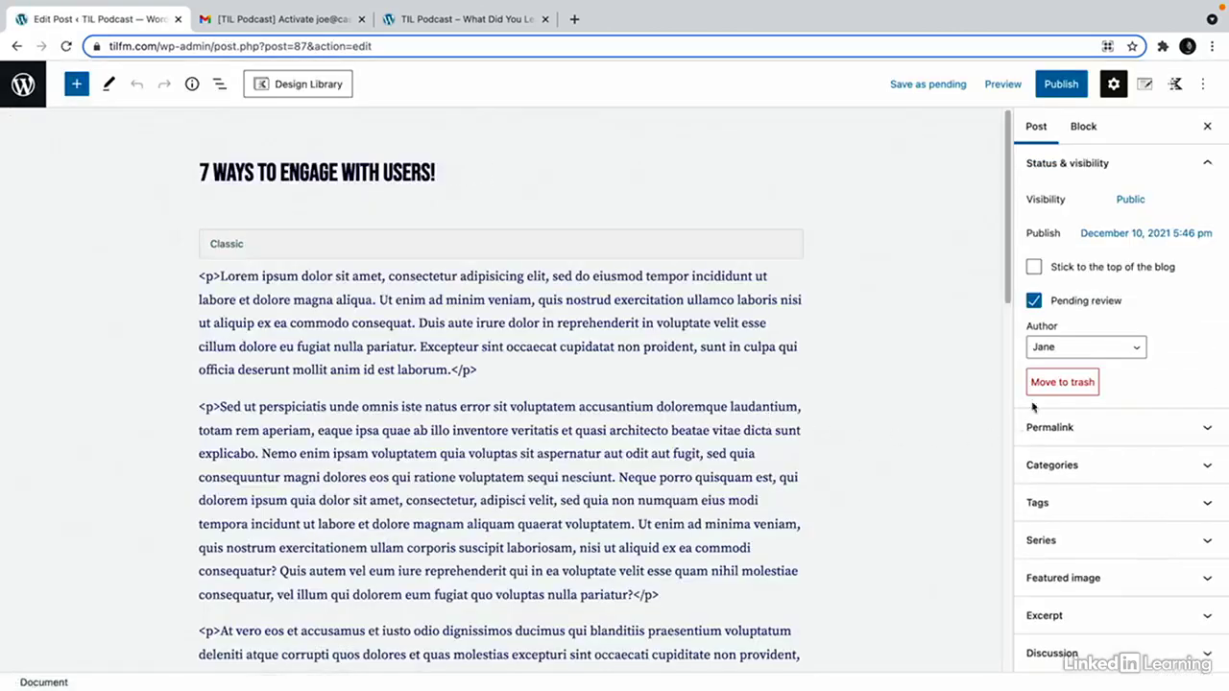
left_click(1060, 84)
left_click(1057, 87)
View the live post, inspect the stray <p> tags, then go back to its editor.
left_click(140, 643)
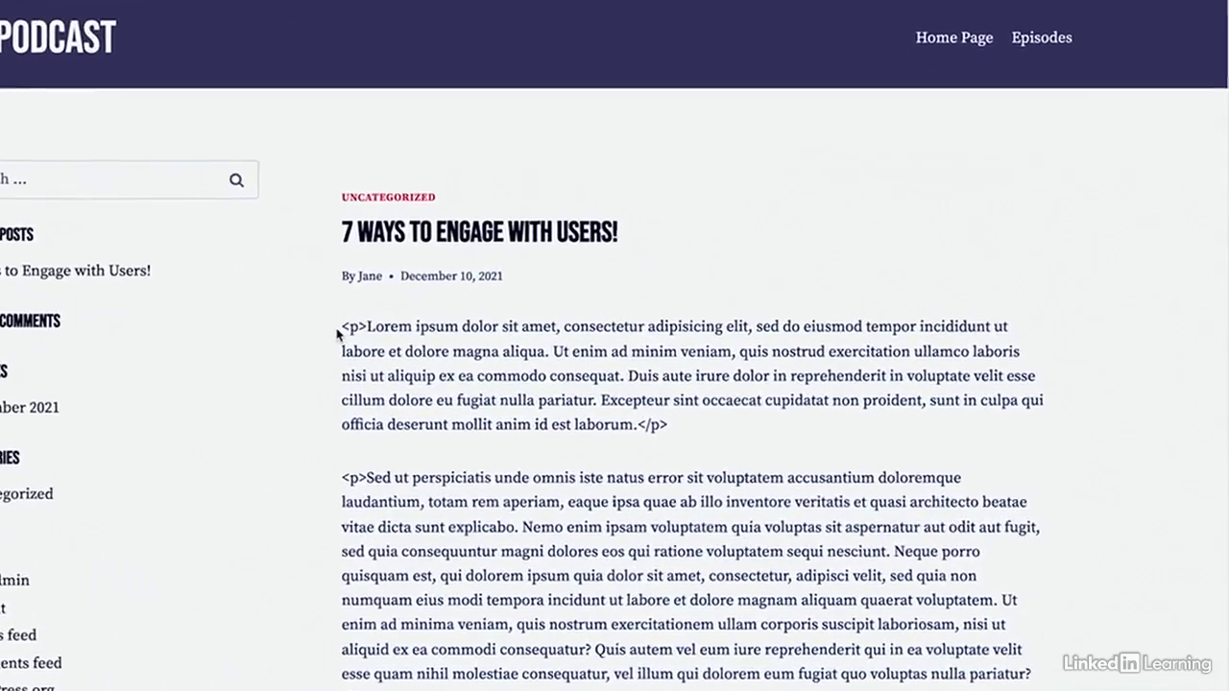
left_click_drag(341, 327, 367, 327)
left_click(632, 443)
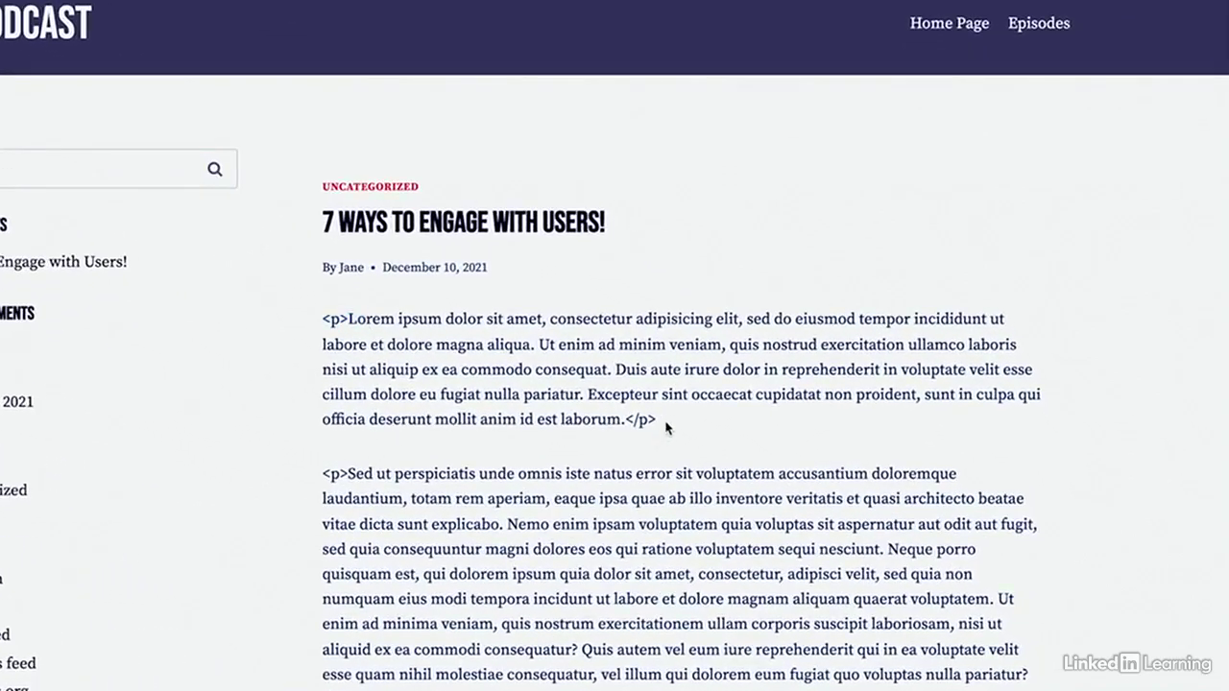
scroll(653, 499, "down", 2)
scroll(648, 543, "up", 2)
left_click_drag(656, 421, 312, 313)
left_click(312, 313)
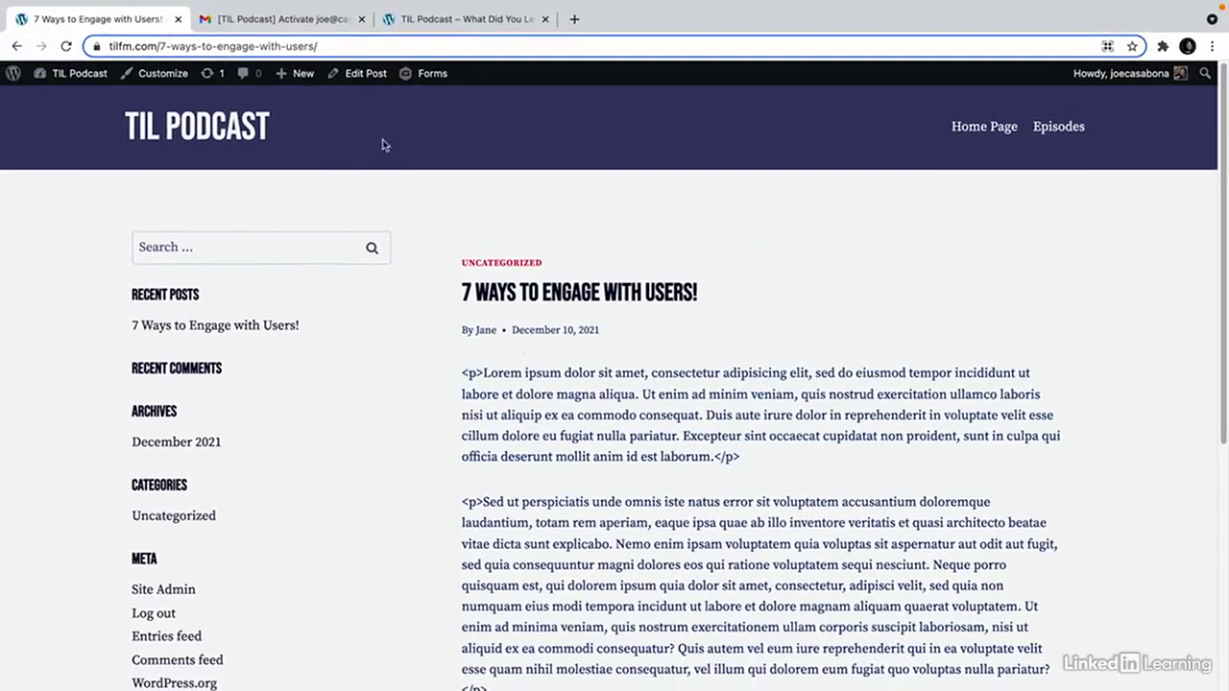
left_click(17, 46)
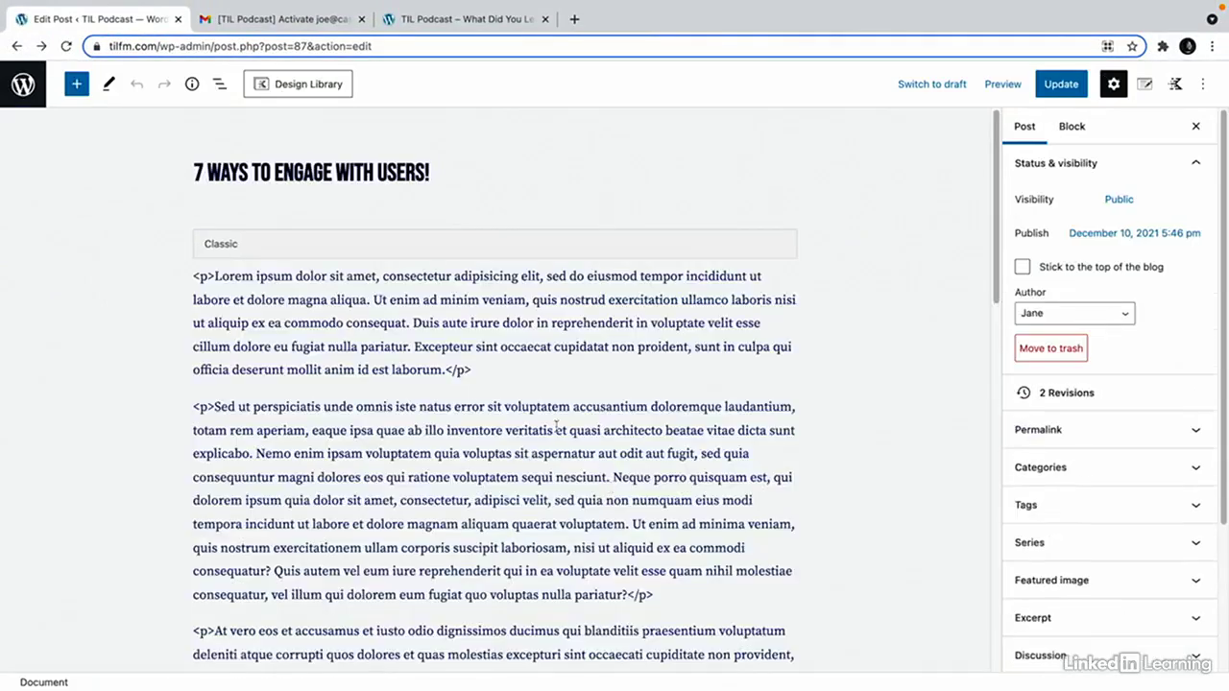
Convert the Classic block into paragraph blocks, check the paragraphs, and update the post.
left_click(471, 409)
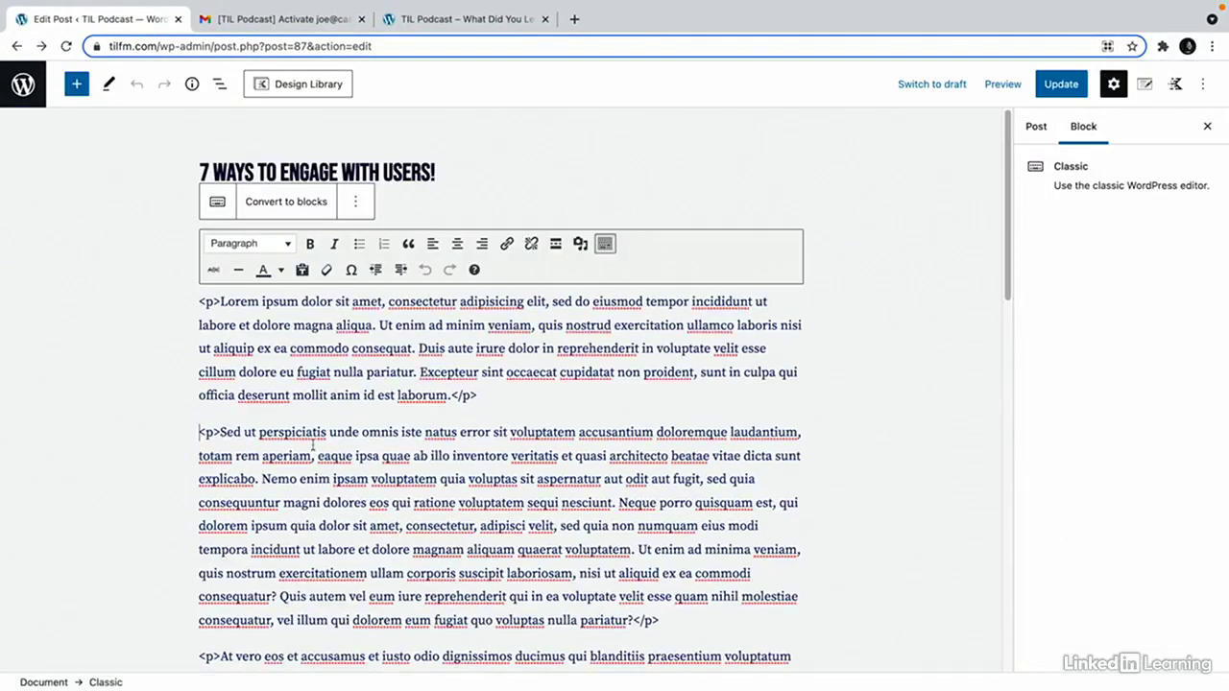
left_click(284, 202)
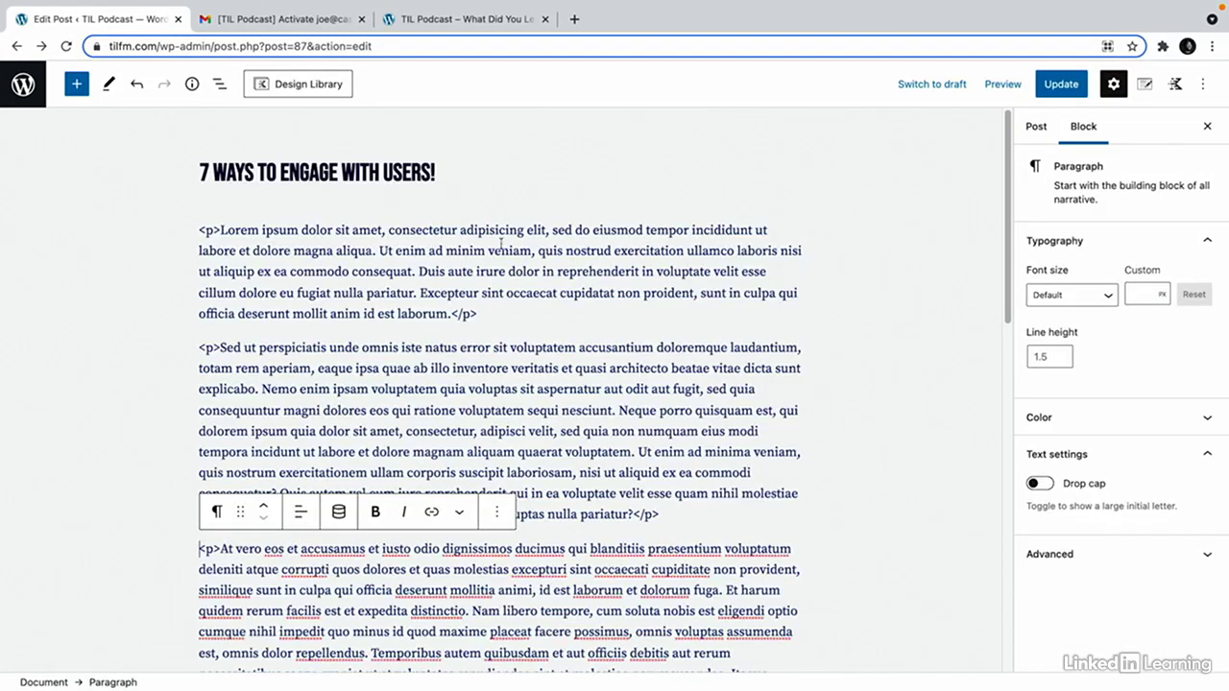
left_click(476, 317)
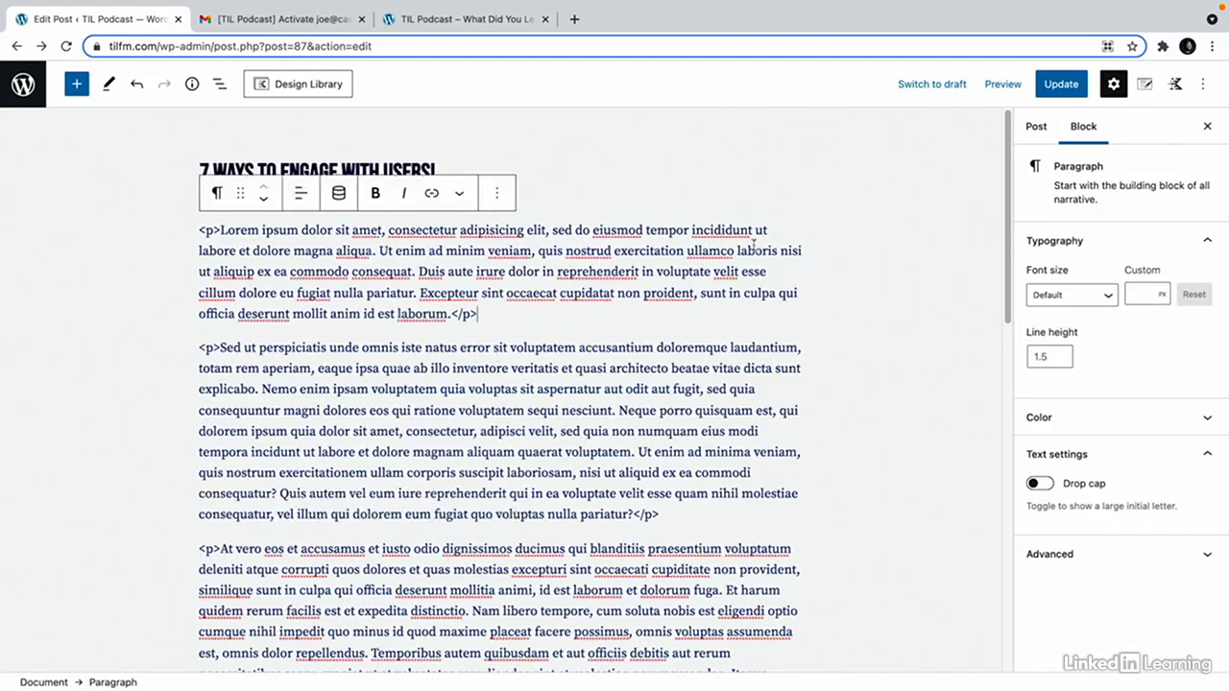
left_click_drag(633, 251, 672, 403)
left_click(608, 389)
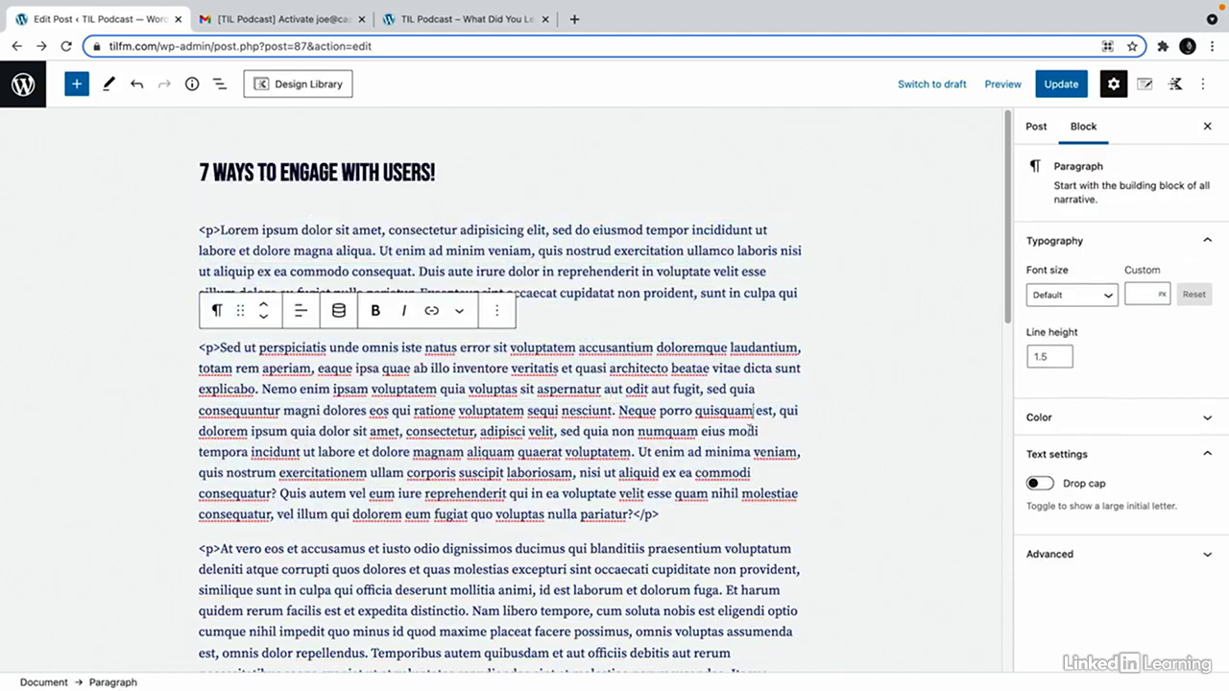
scroll(746, 444, "down", 3)
scroll(744, 471, "up", 3)
left_click(1060, 83)
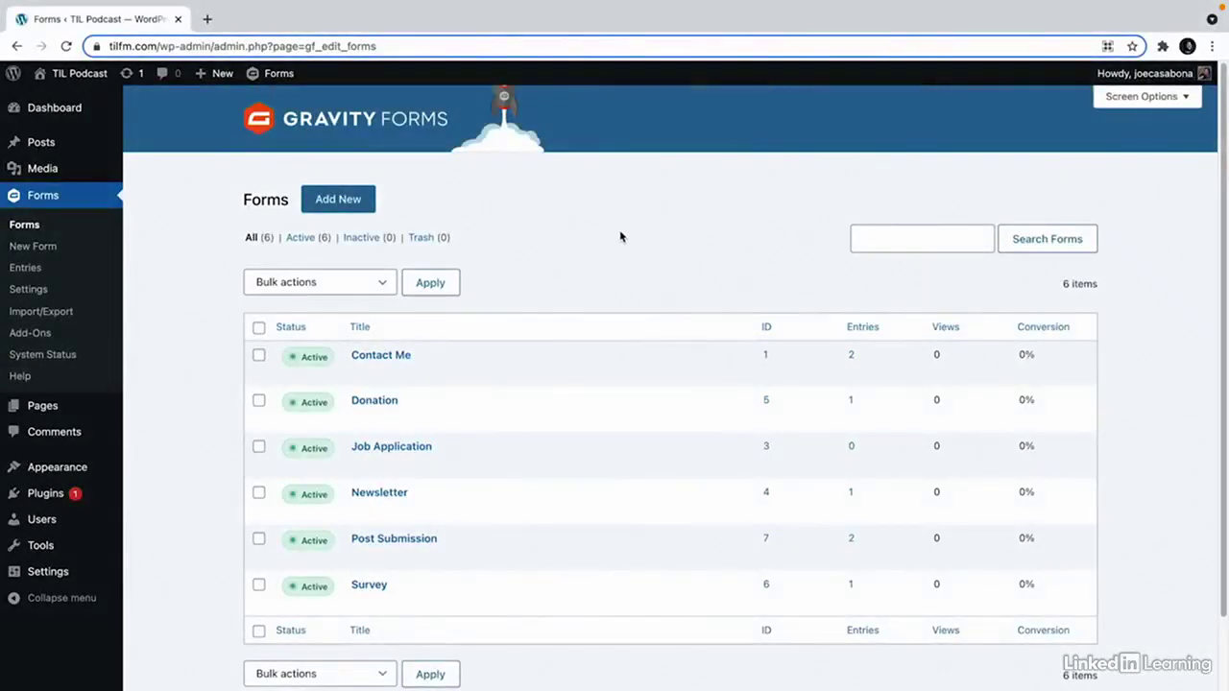
Create a new form titled 'Member Registration'.
left_click(348, 199)
type("Member Registration")
key("Return")
Add Name, Email, Password and Address fields from Advanced Fields, stacked in that order.
scroll(1109, 506, "down", 1)
scroll(1109, 507, "down", 2)
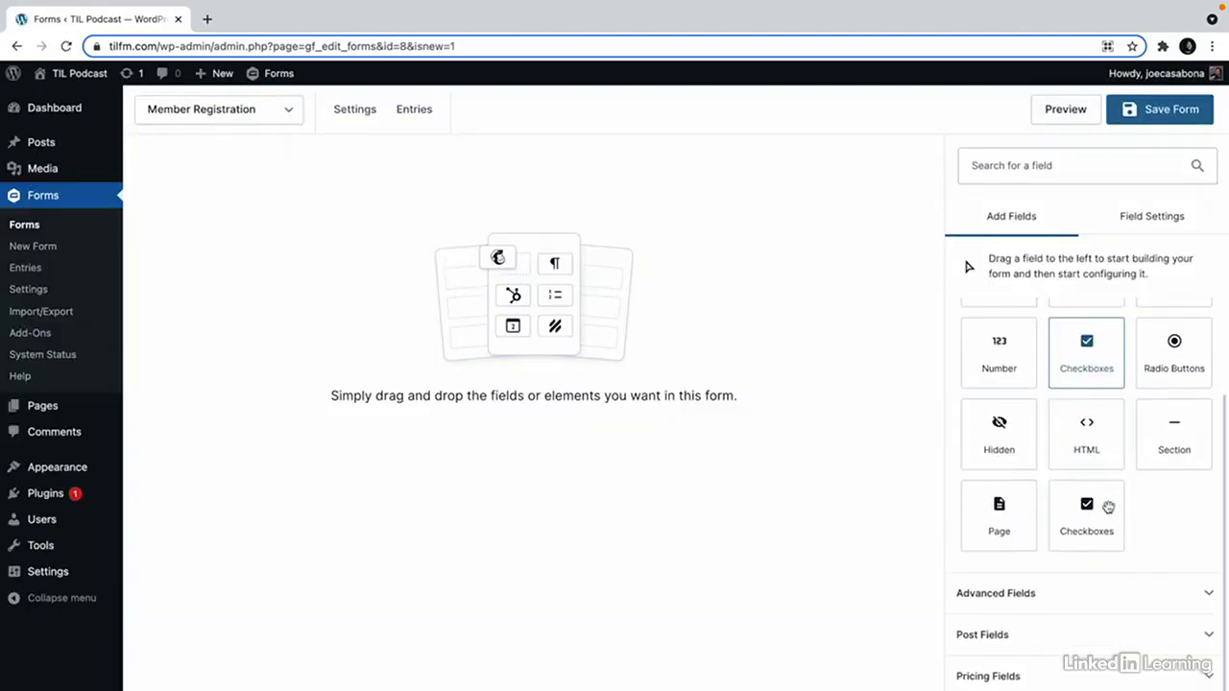
left_click(1125, 608)
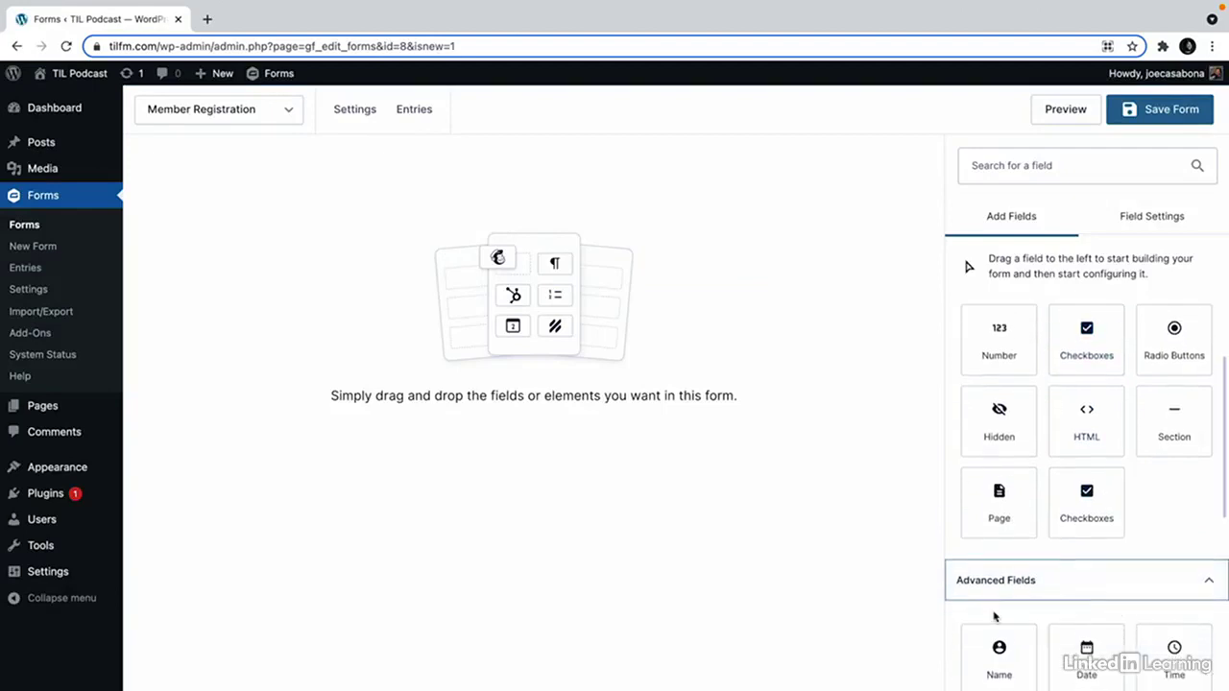
left_click_drag(998, 652, 518, 231)
scroll(1102, 554, "down", 3)
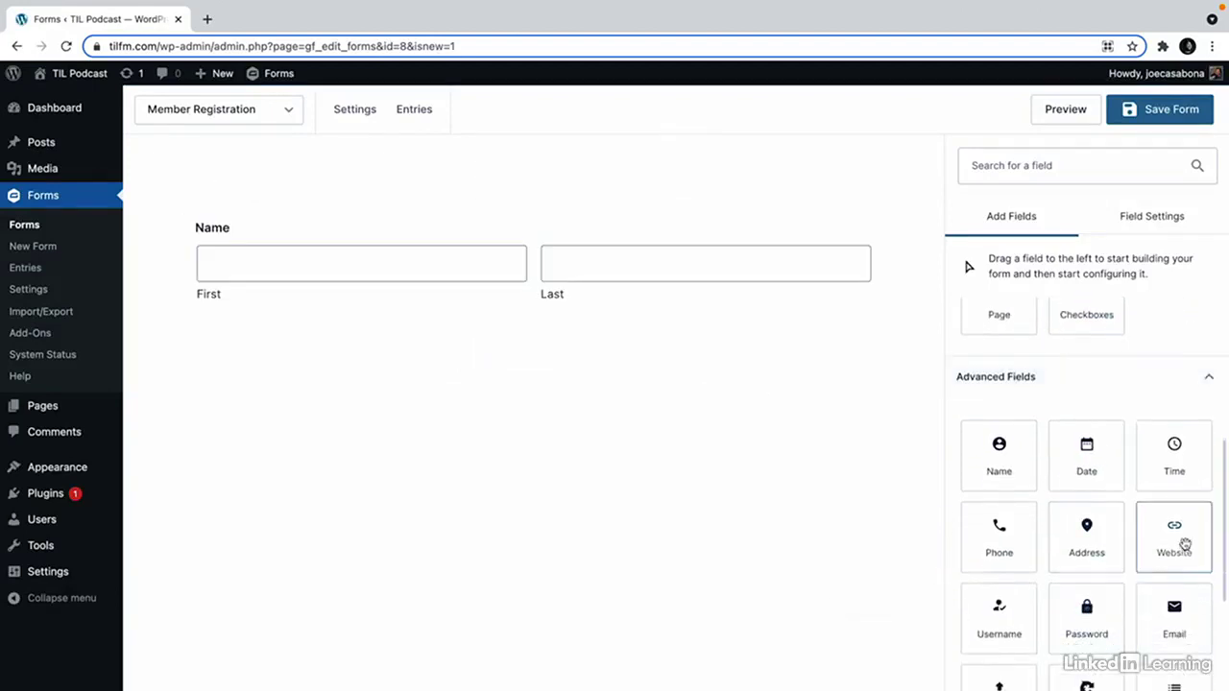
scroll(1161, 566, "down", 1)
left_click_drag(1175, 550, 653, 394)
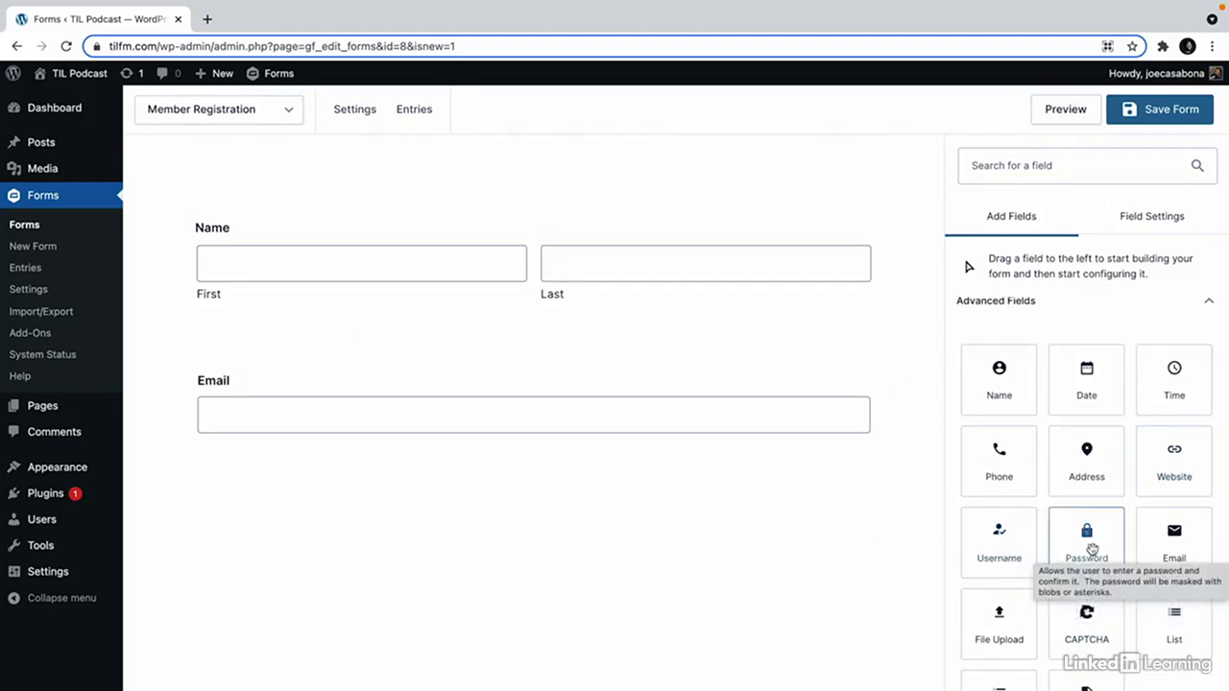
left_click_drag(1086, 541, 631, 498)
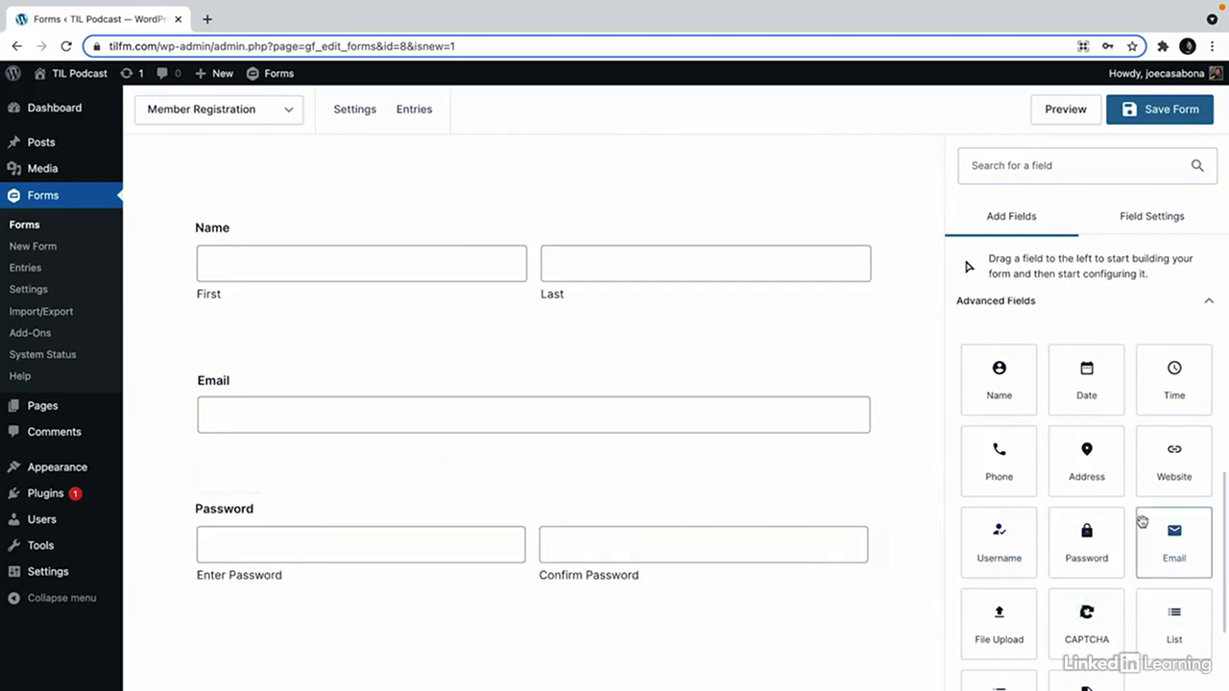
left_click_drag(1088, 474, 670, 622)
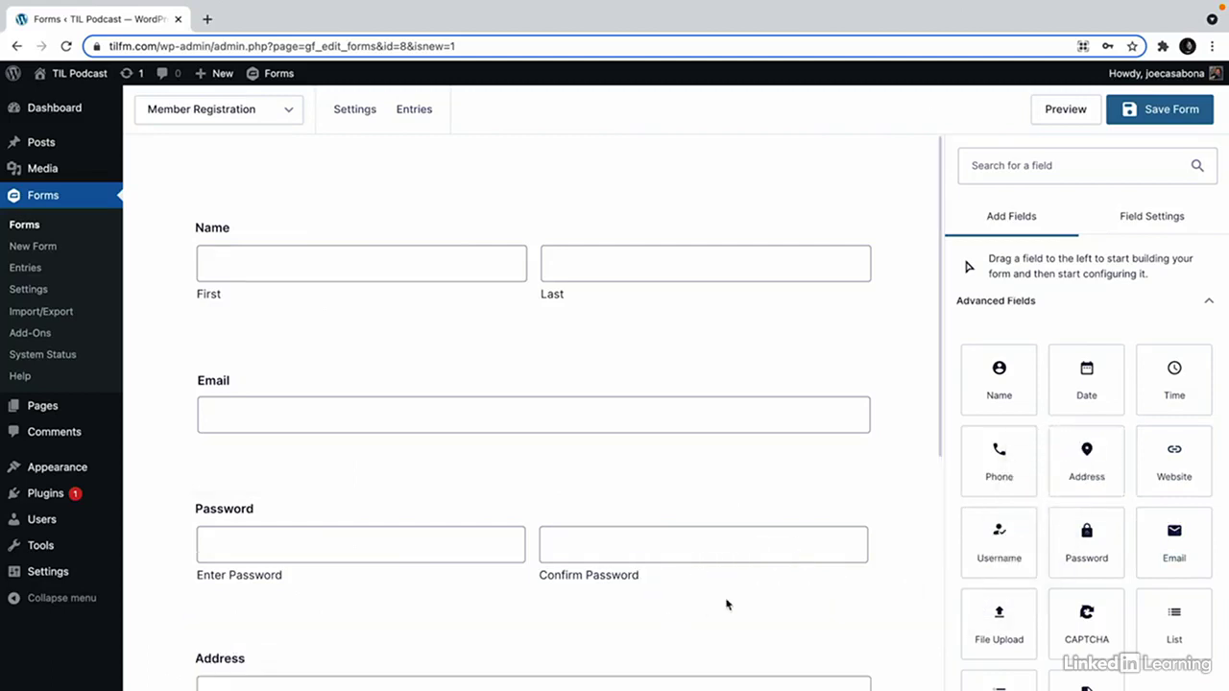
Hide Street, Line 2, City and State on Address and default its country to United States.
scroll(1023, 562, "down", 3)
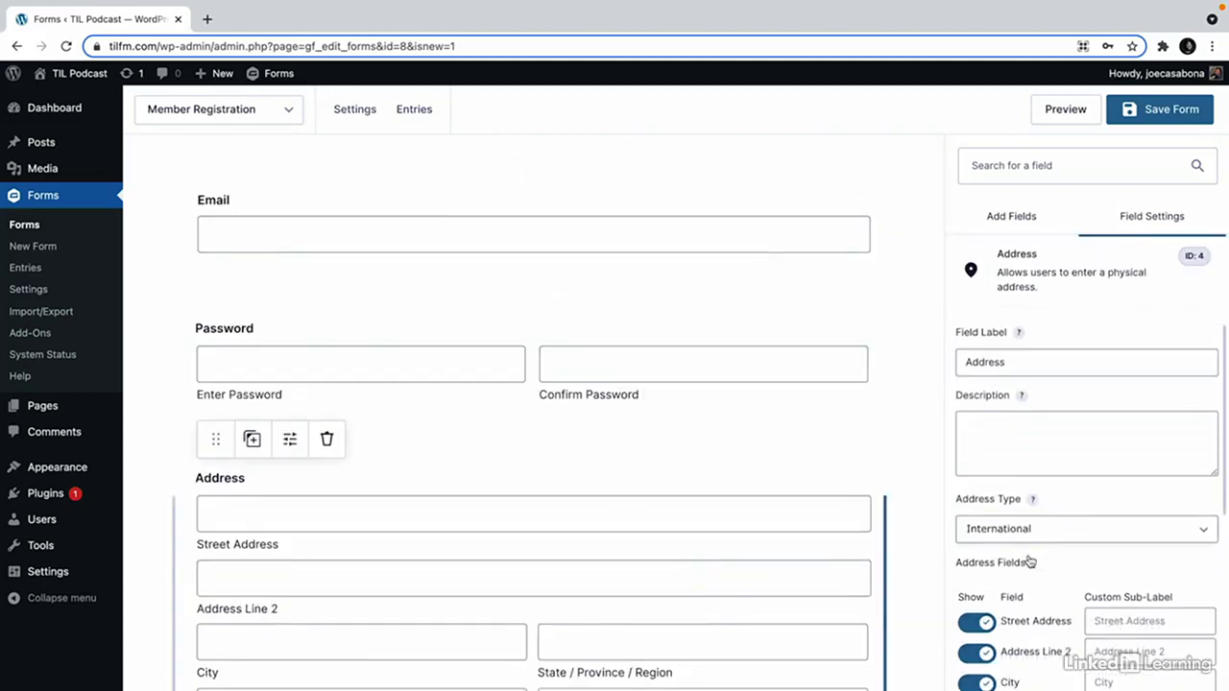
left_click(975, 566)
left_click(976, 597)
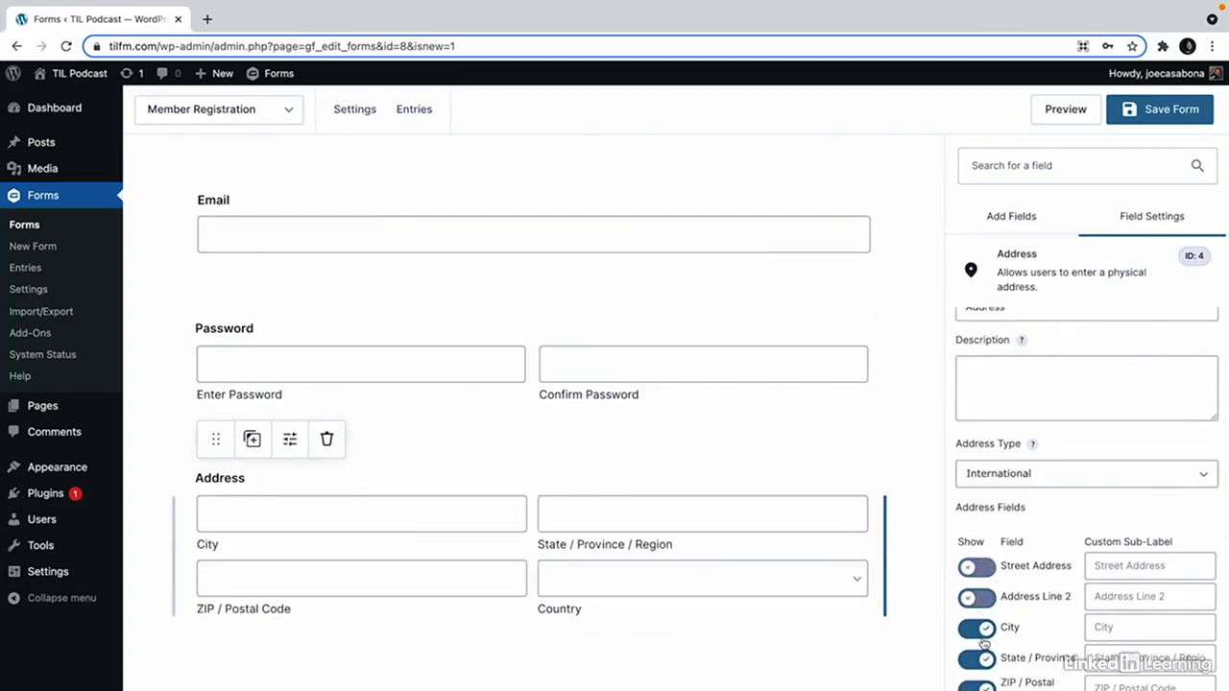
left_click(975, 629)
left_click(976, 660)
scroll(989, 653, "down", 4)
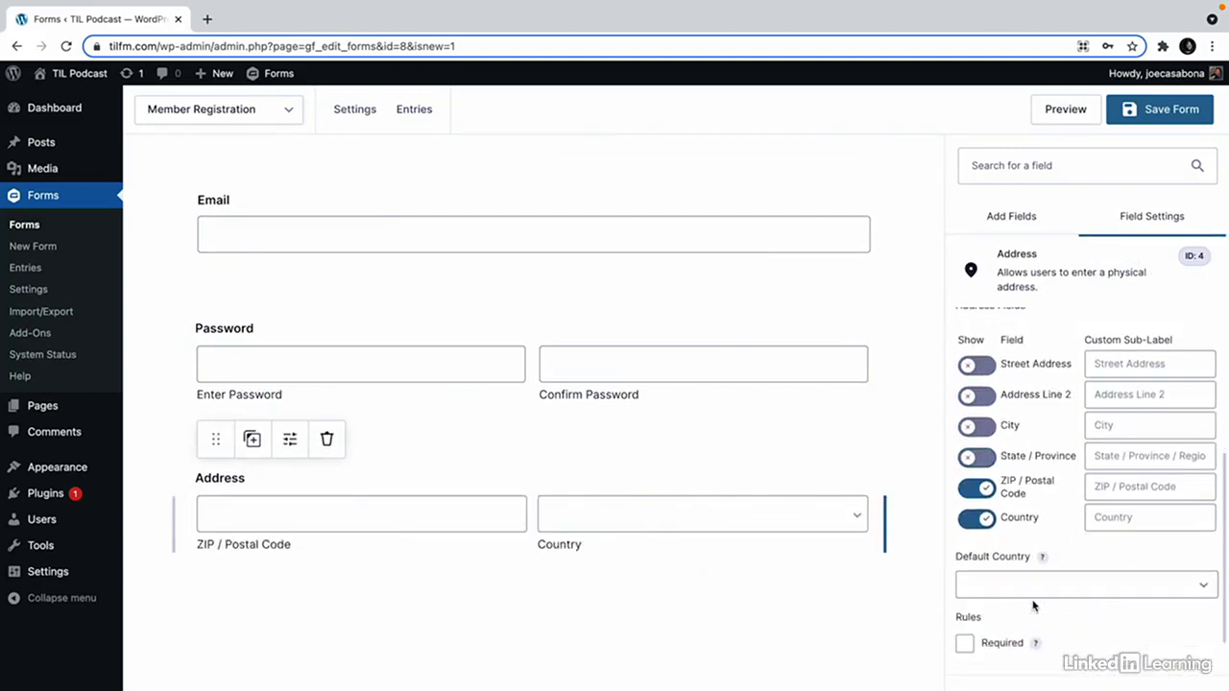
left_click(1027, 591)
scroll(1028, 611, "down", 20)
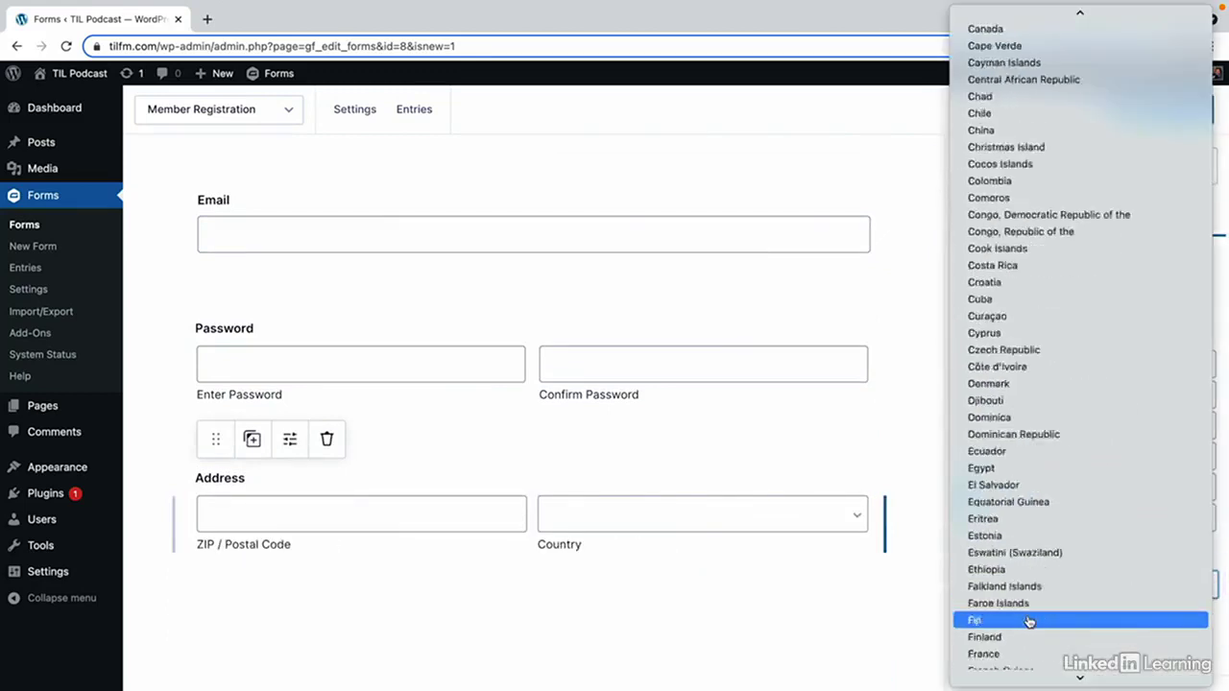
scroll(1028, 620, "down", 5)
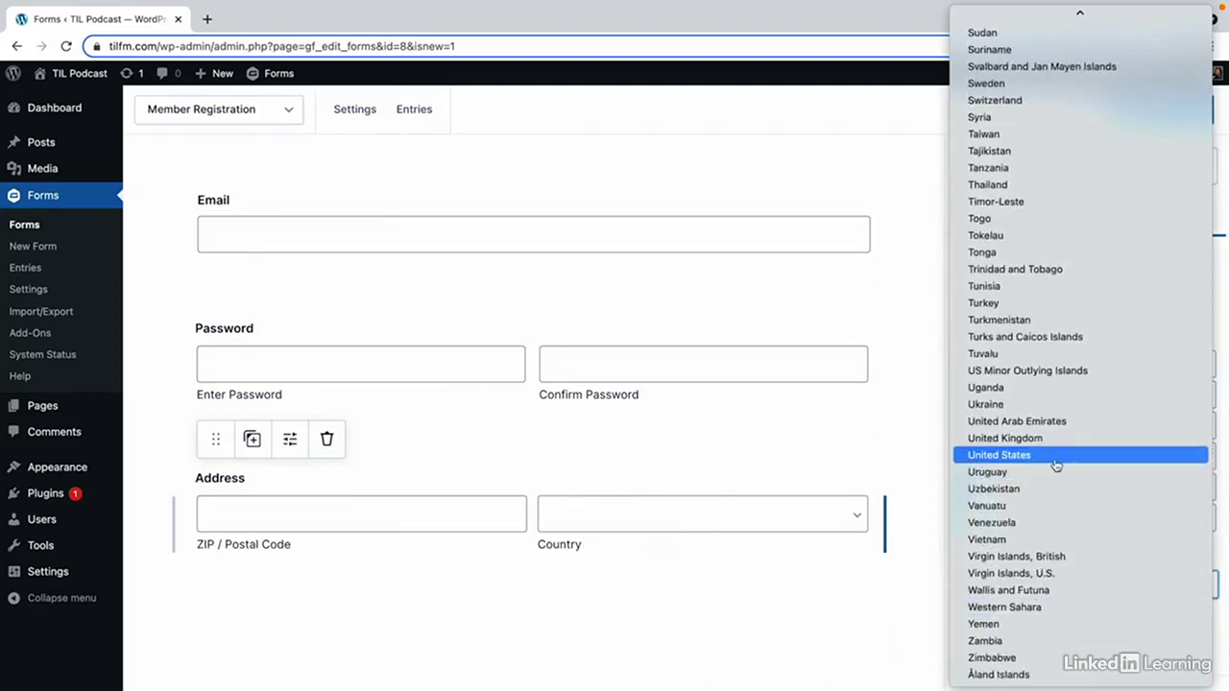
left_click(1056, 458)
Mark the Address, Password, Email and Name fields as required.
left_click(964, 643)
scroll(602, 534, "up", 1)
left_click(596, 379)
left_click(964, 537)
scroll(739, 492, "up", 2)
left_click(557, 347)
left_click(964, 514)
scroll(655, 332, "up", 1)
left_click(574, 239)
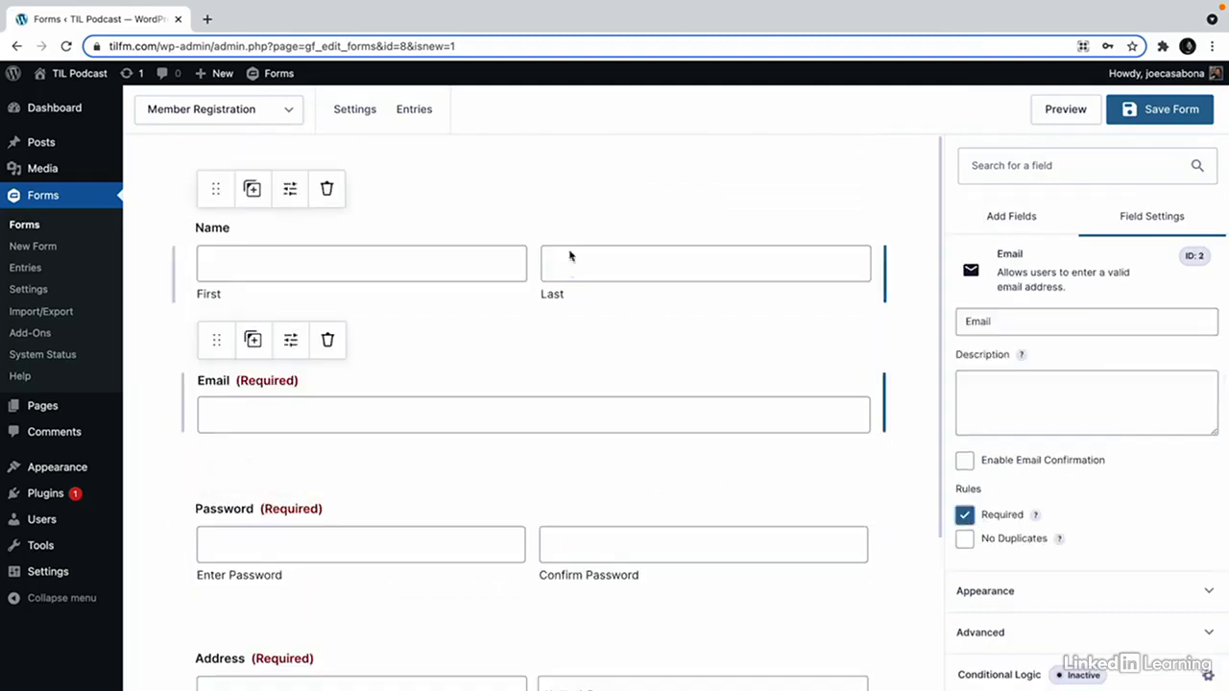
scroll(972, 519, "down", 2)
left_click(963, 615)
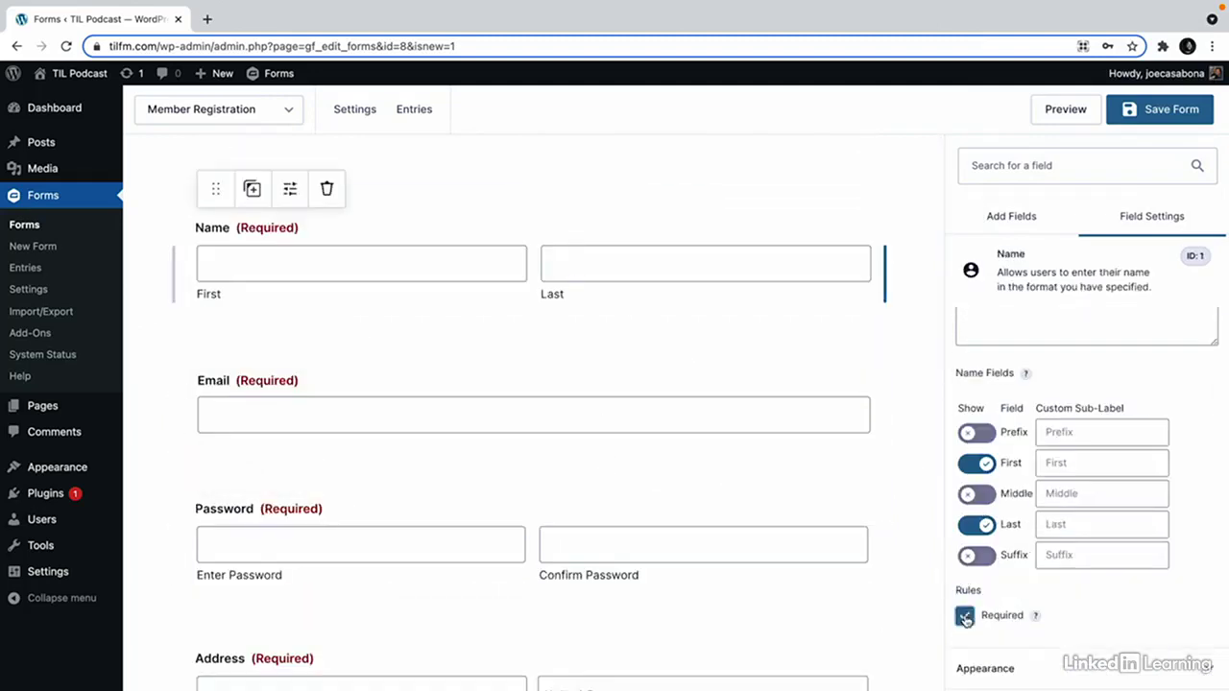
scroll(758, 576, "down", 2)
left_click(726, 581)
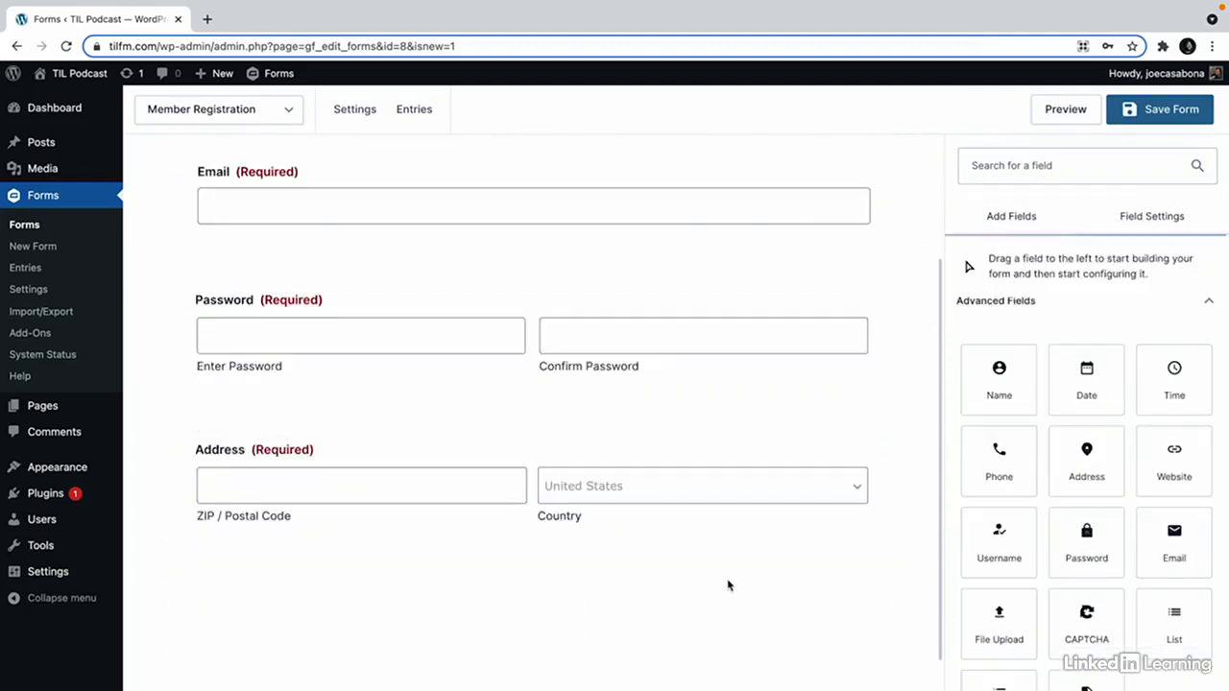
Add a product field below Address labelled 'Member Level'.
scroll(1075, 568, "down", 2)
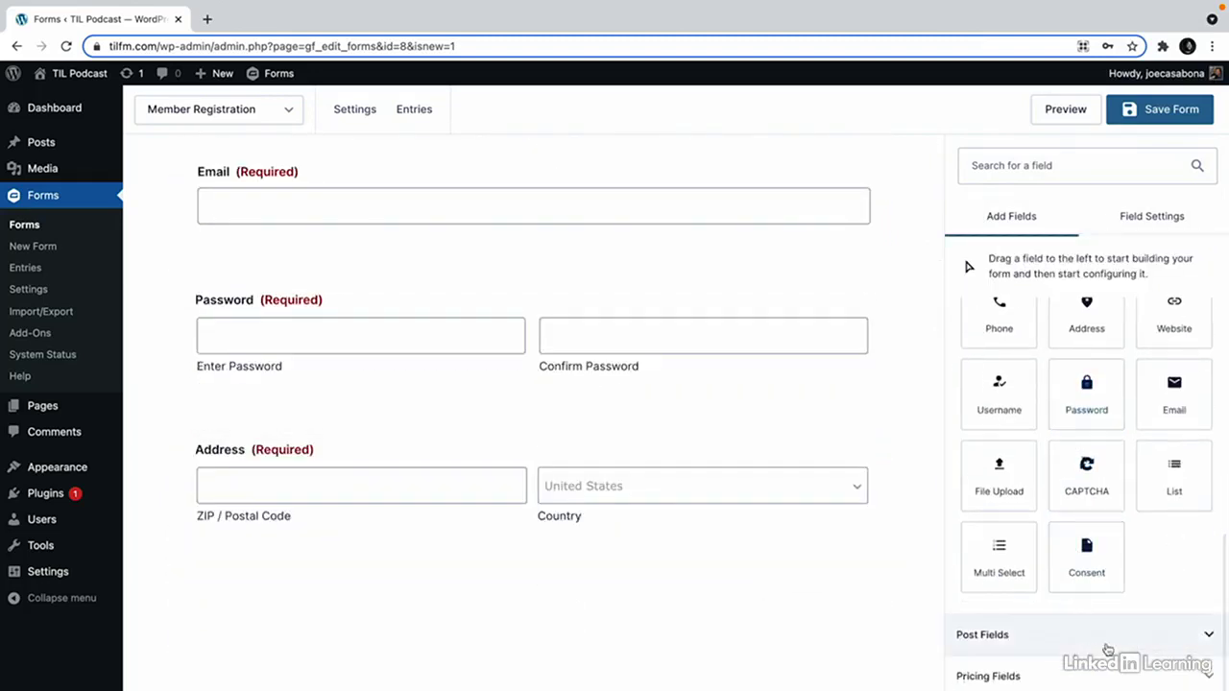
left_click(1116, 674)
scroll(1095, 609, "down", 2)
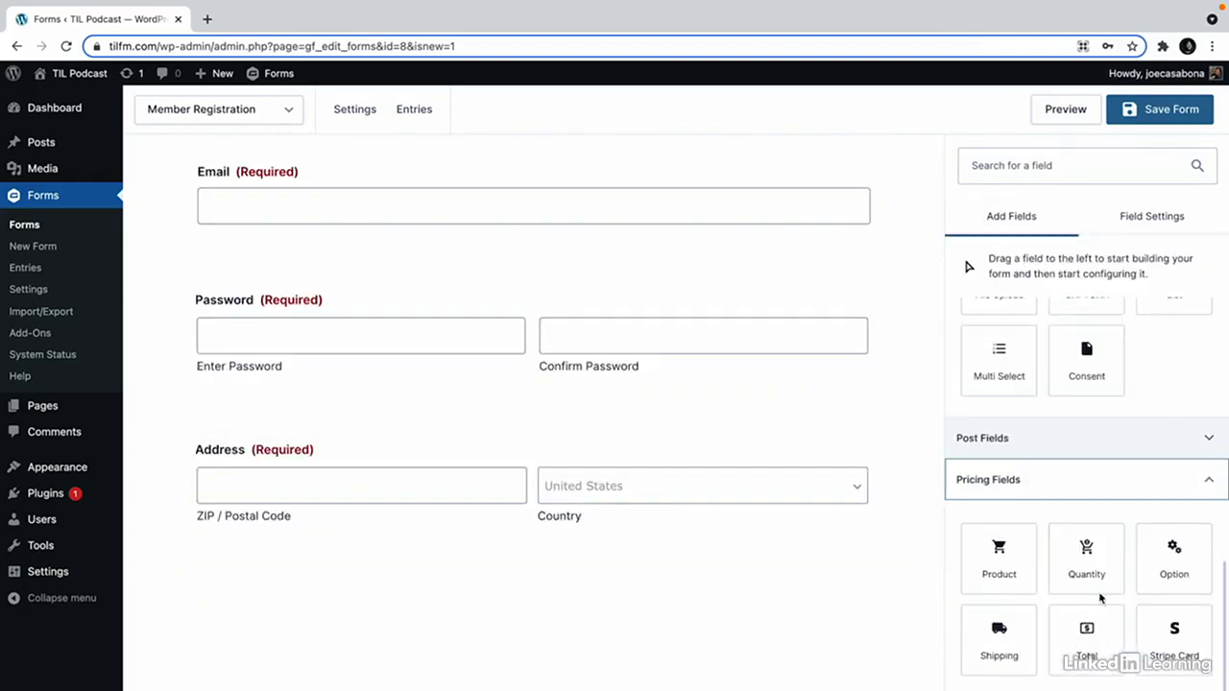
left_click_drag(1008, 573, 507, 603)
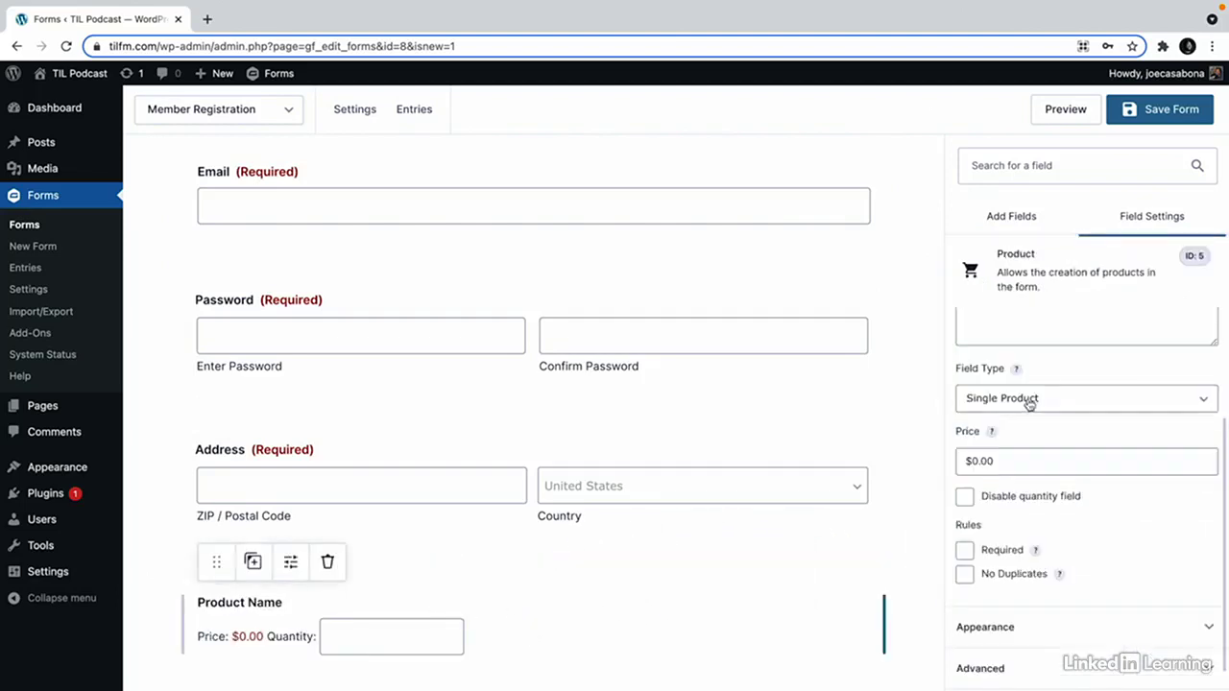
left_click(1028, 400)
scroll(1043, 381, "up", 2)
triple_click(1034, 396)
type("Member Level")
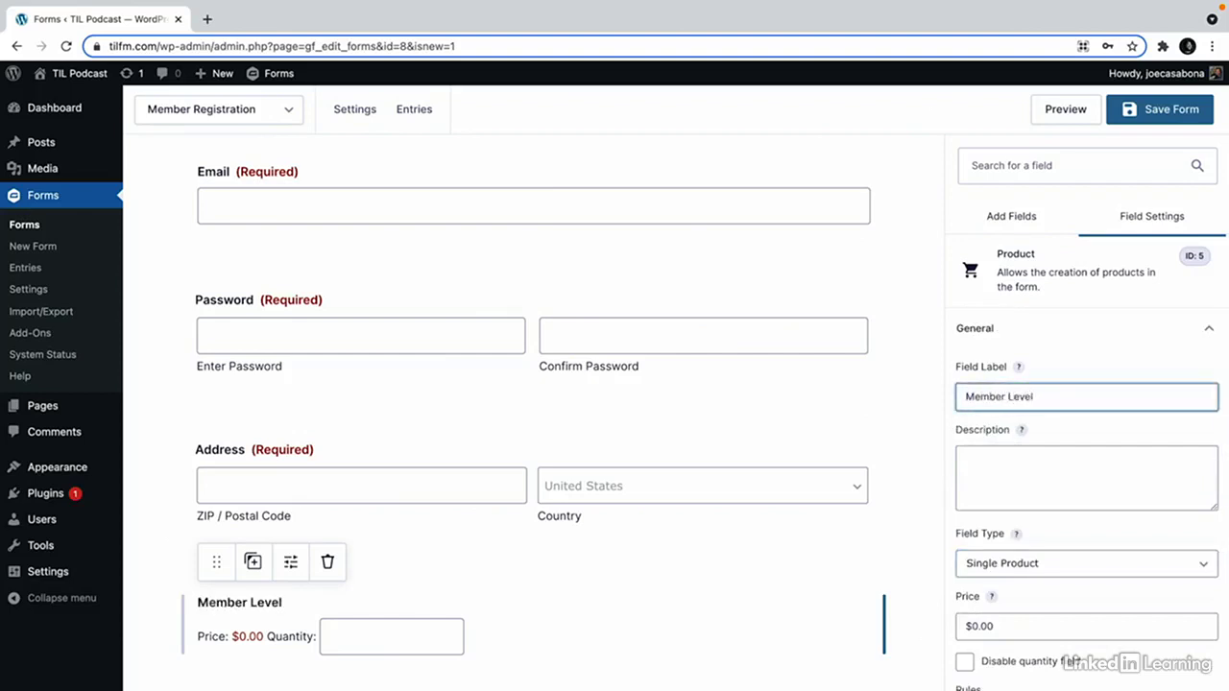
Make Member Level radio buttons with a 'Monthly' choice priced $9.99.
scroll(1042, 495, "down", 3)
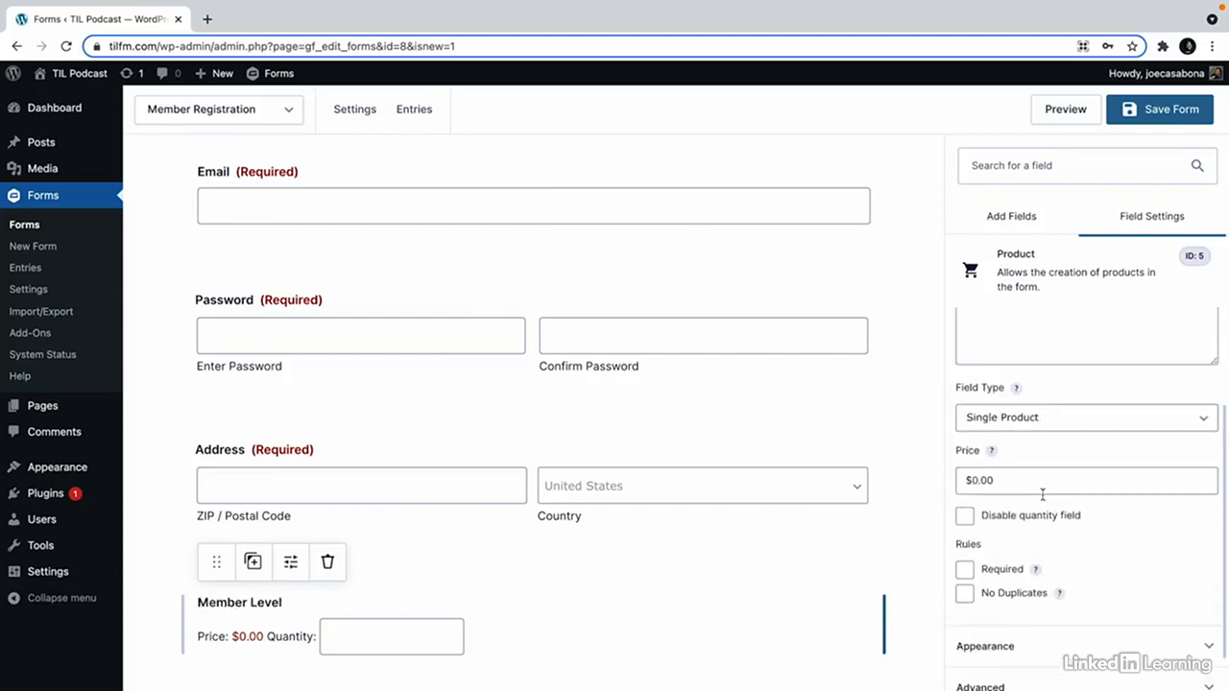
left_click(1053, 419)
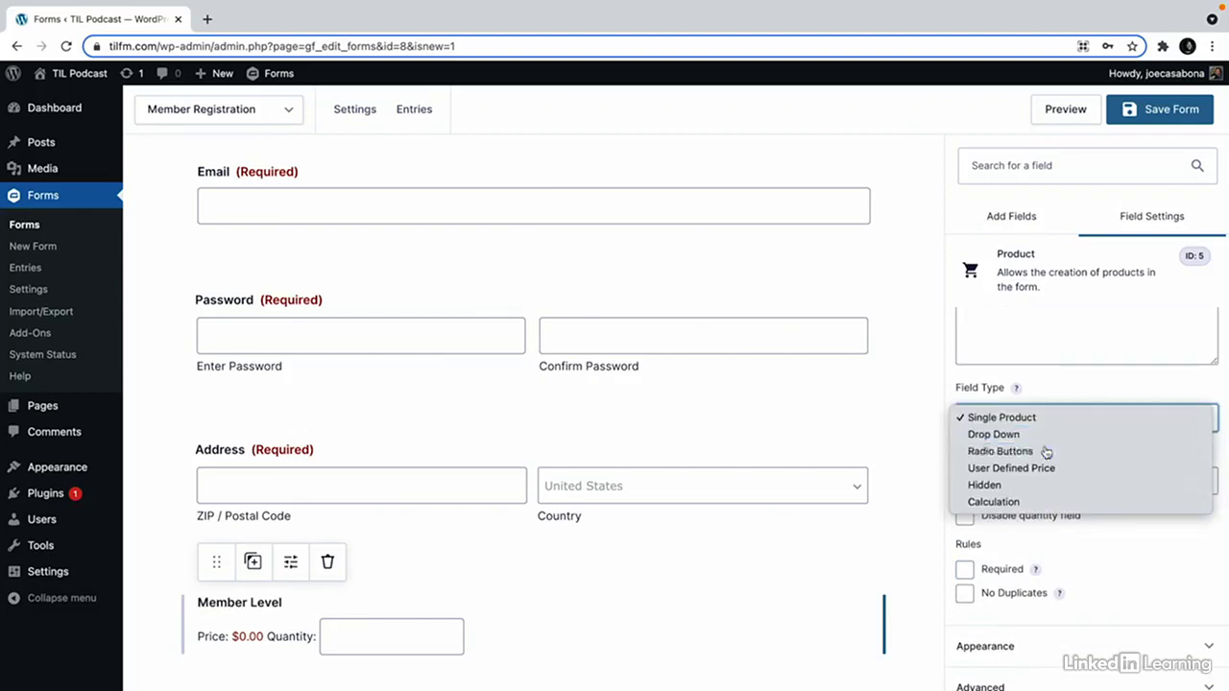
left_click(1045, 452)
triple_click(1051, 504)
type("M")
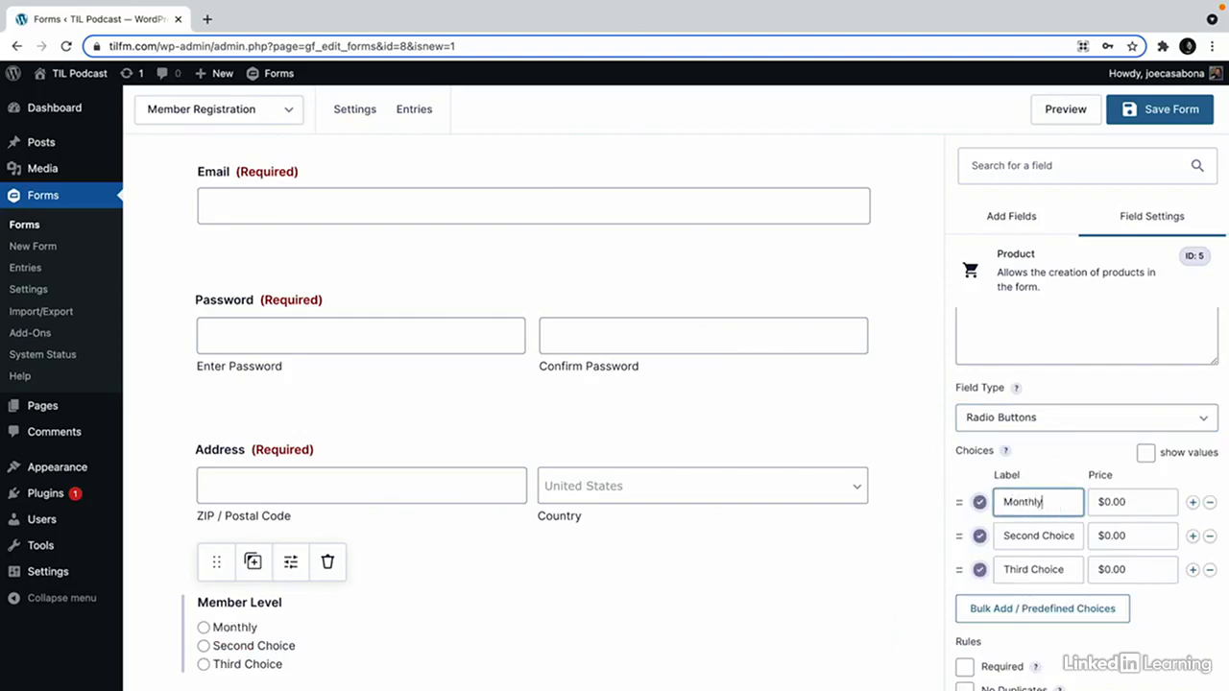
type("onthly")
left_click(1123, 502)
double_click(1123, 502)
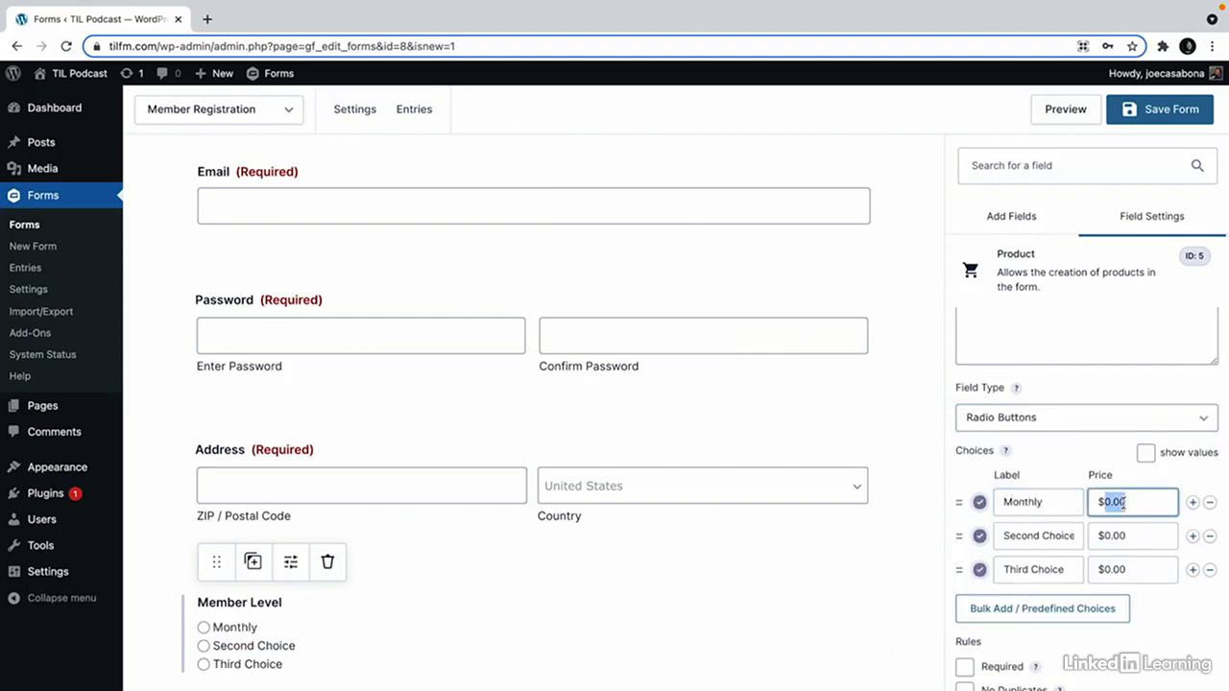
type("9.99")
Set the second choice to 'Yearly' at $99.00, remove the third choice, and require the field.
triple_click(1056, 535)
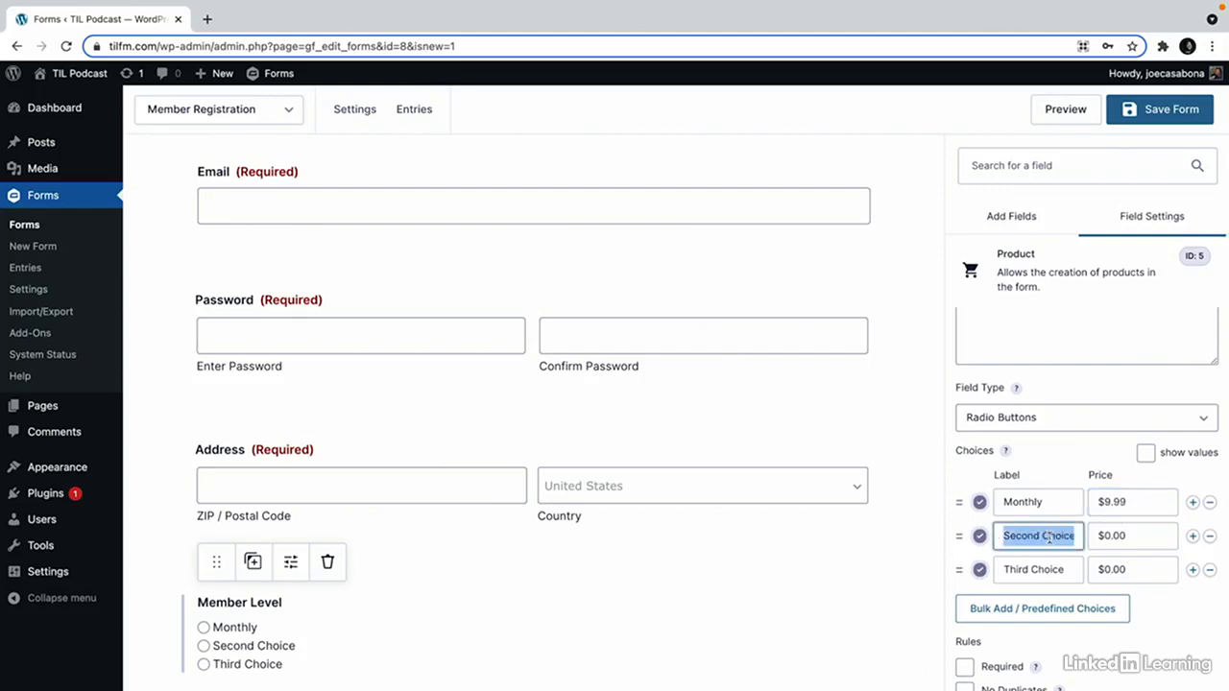
type("Yearly")
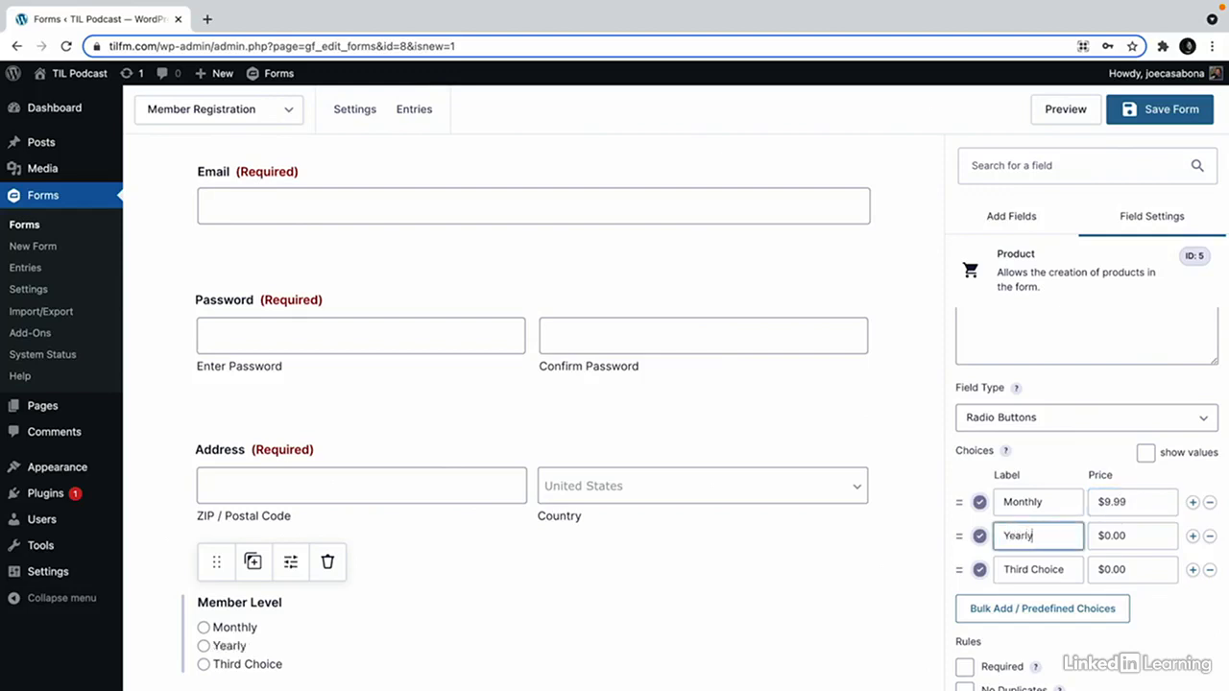
double_click(1144, 534)
key("BackSpace")
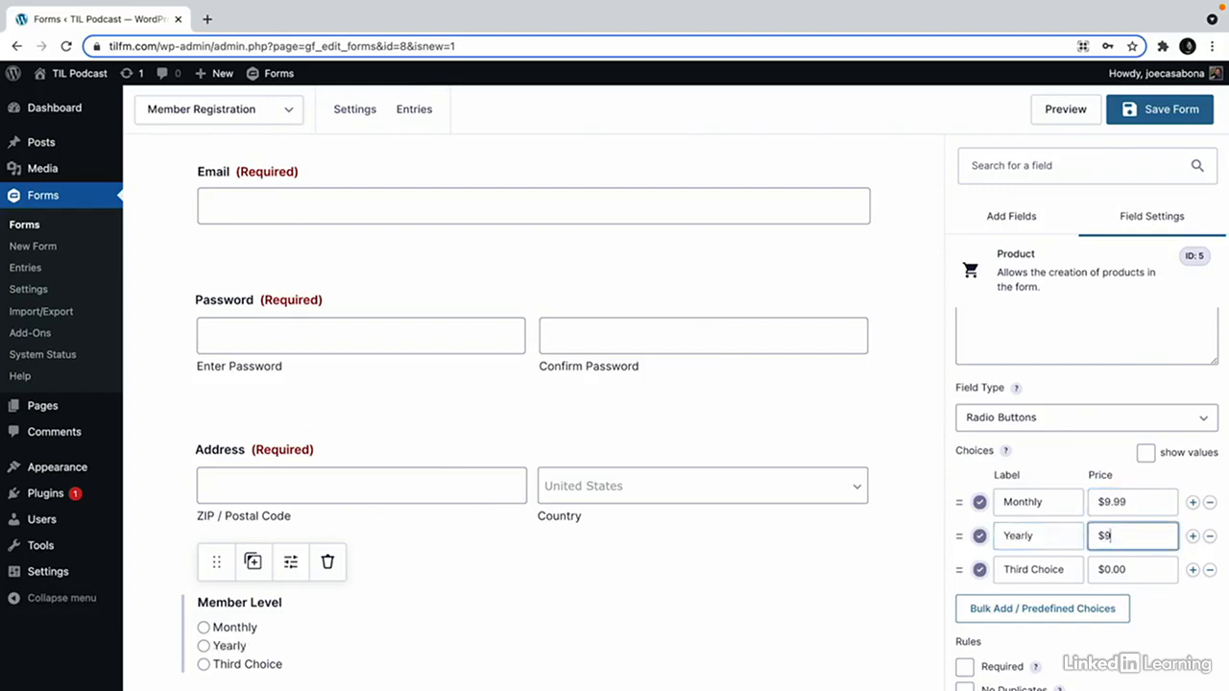
left_click(1209, 569)
scroll(1165, 602, "down", 1)
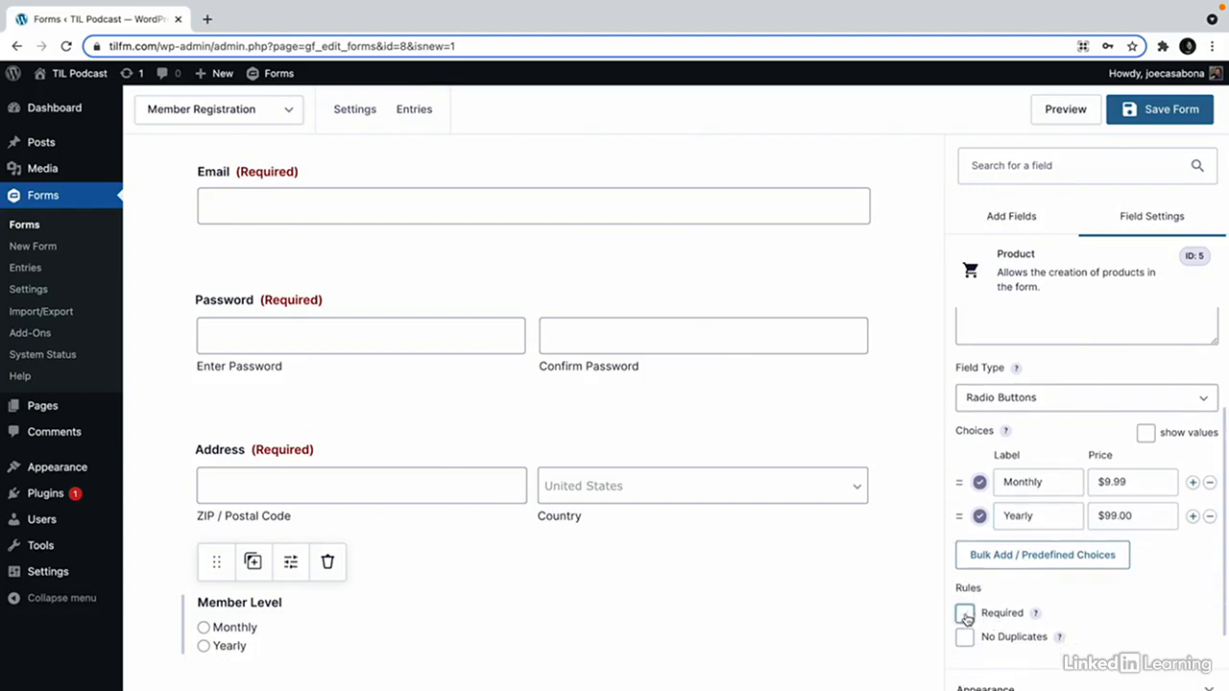
left_click(965, 614)
Add a Stripe credit card field below Member Level.
scroll(806, 605, "down", 2)
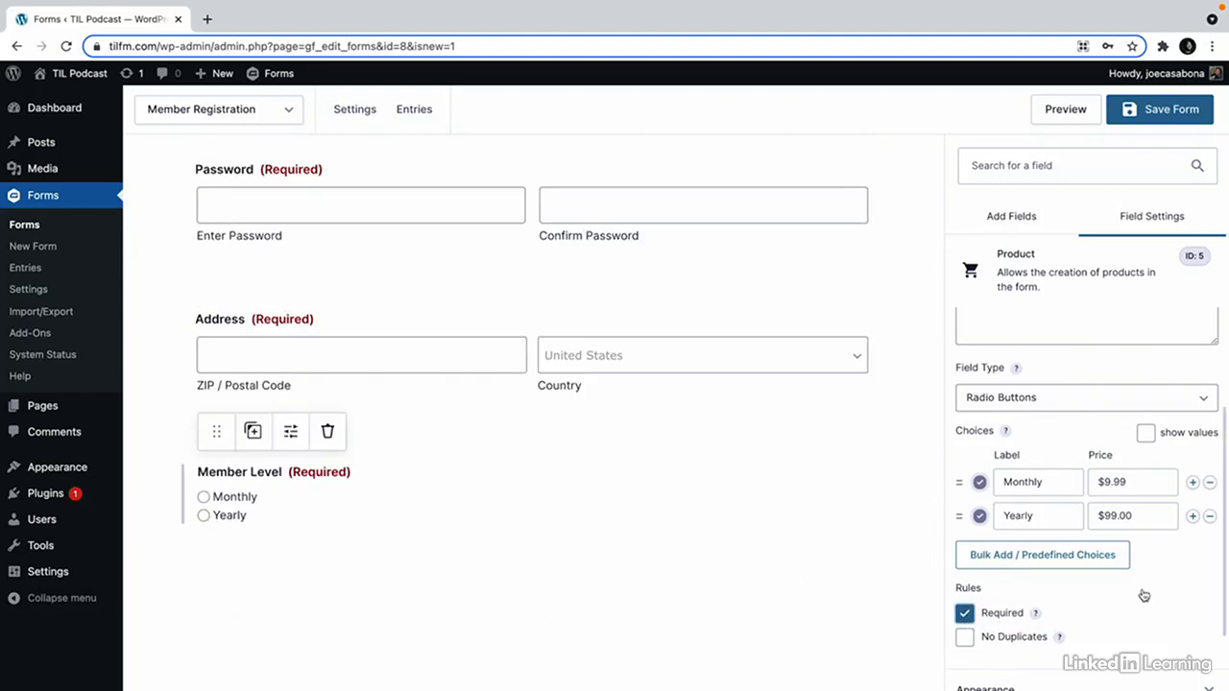
scroll(1144, 596, "down", 1)
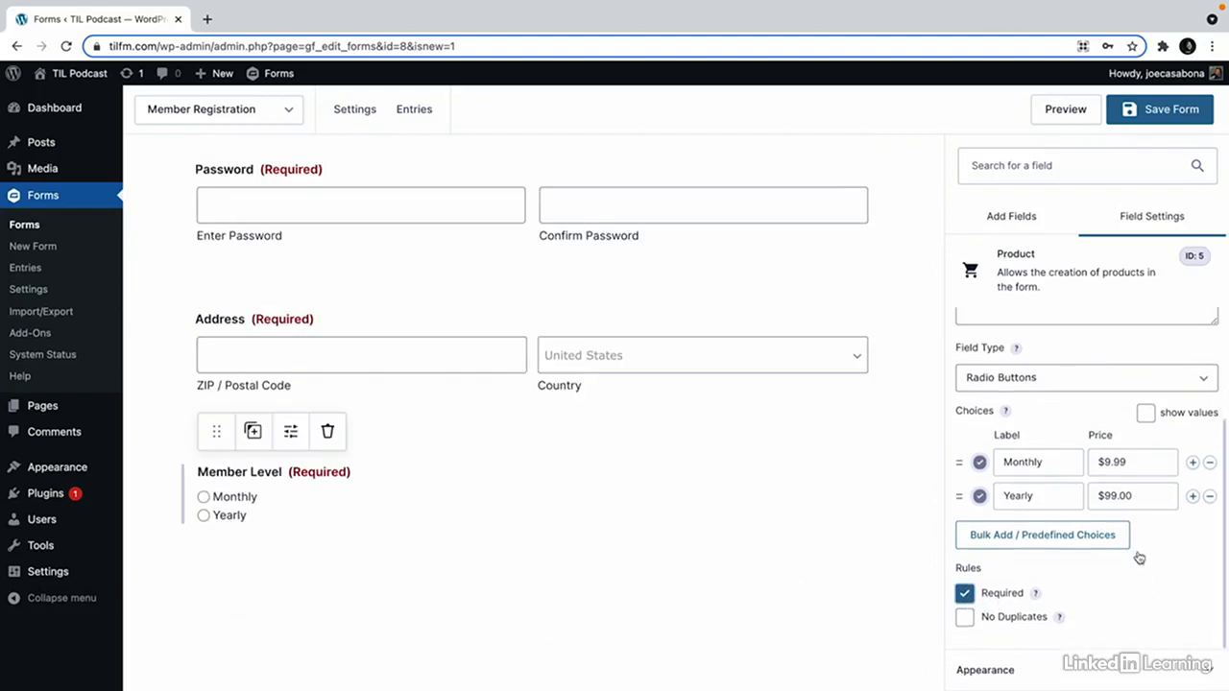
left_click(1044, 227)
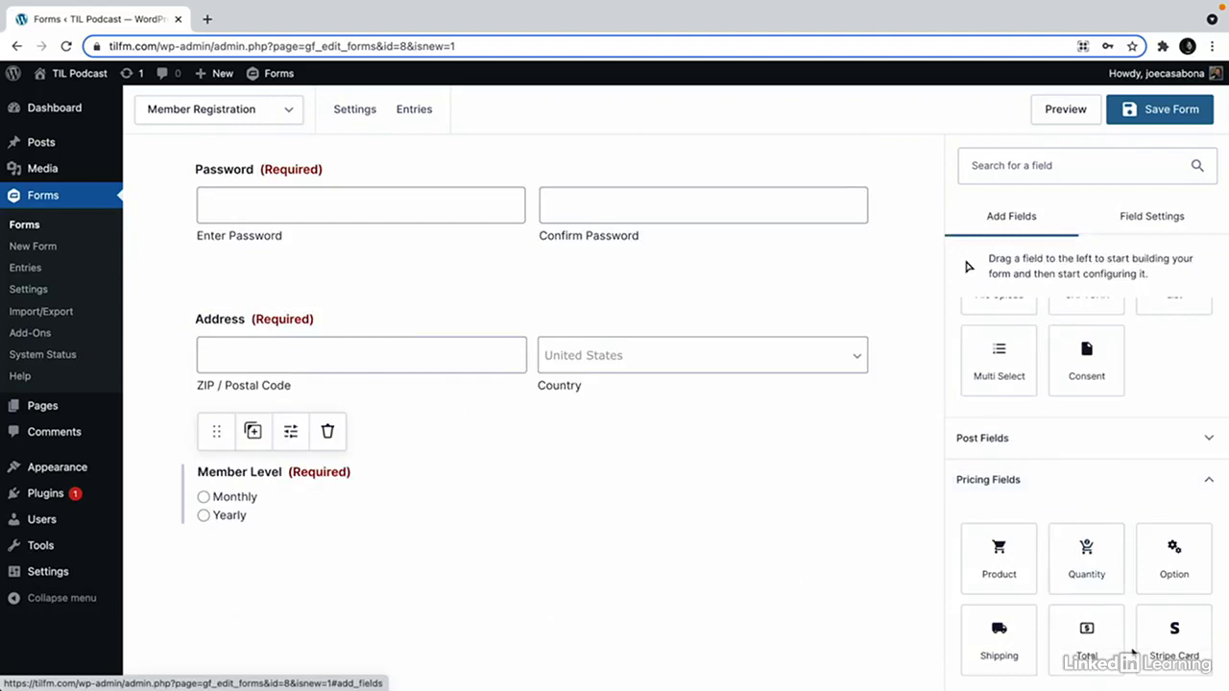
left_click_drag(1184, 641, 519, 557)
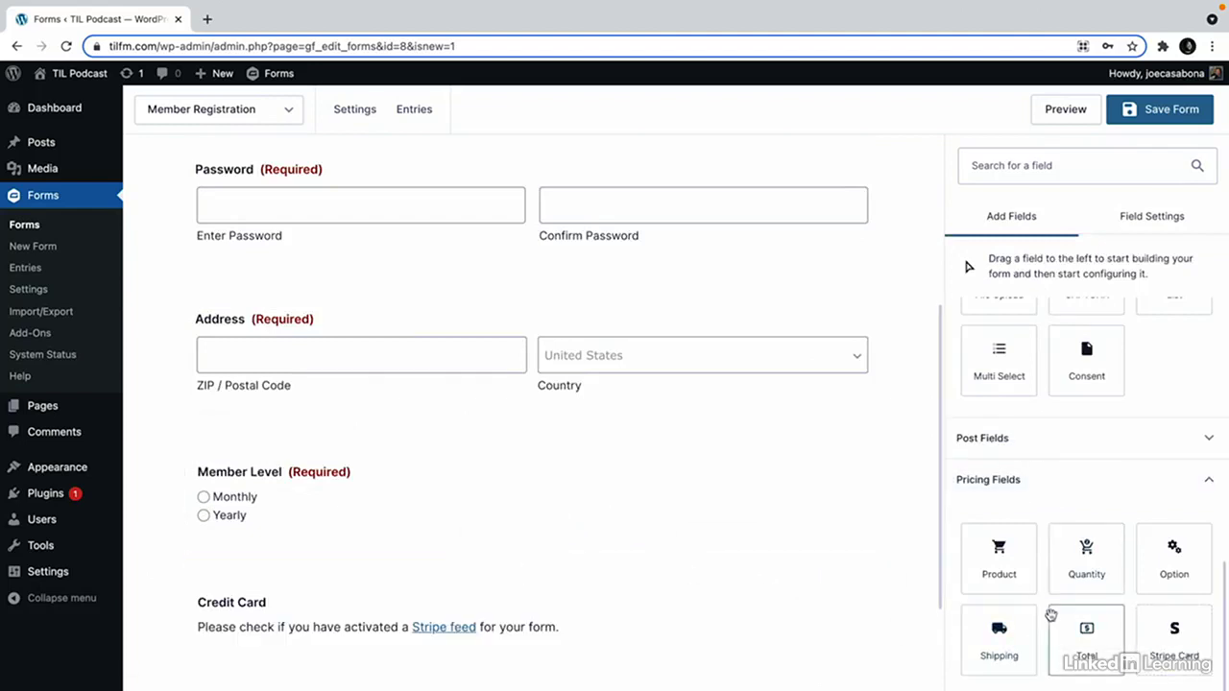
Place a Total field above Credit Card and review the Total and Member Level settings.
left_click_drag(1086, 628, 417, 569)
scroll(317, 595, "down", 1)
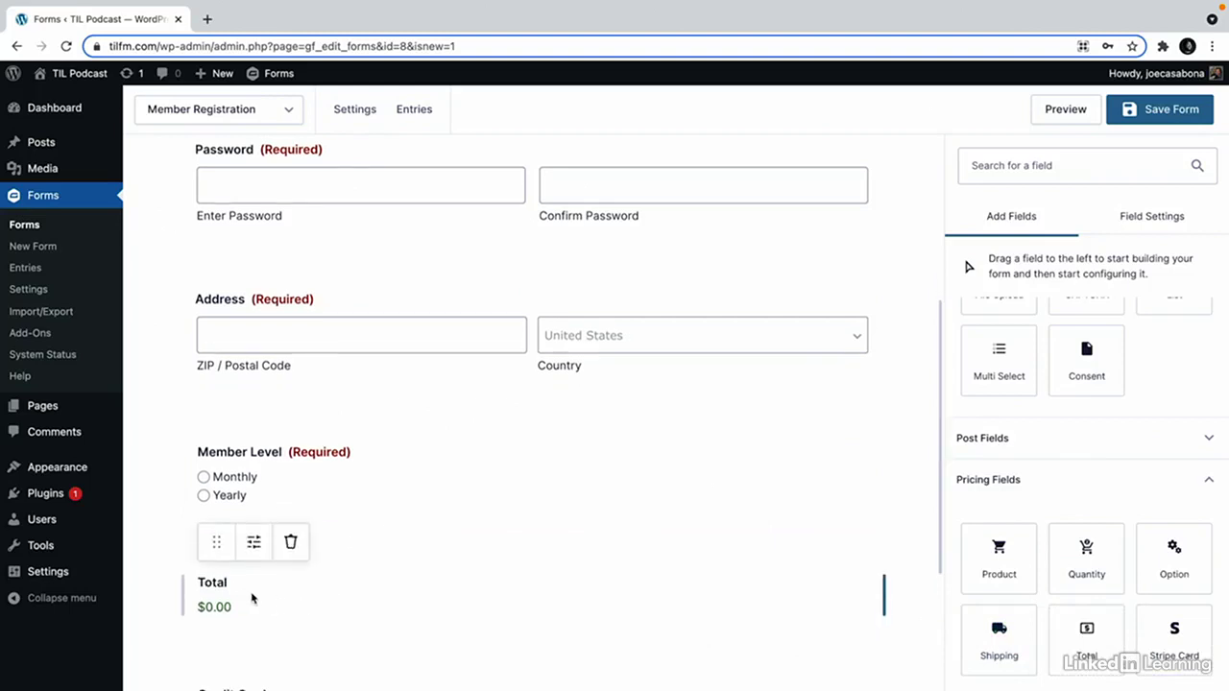
left_click(278, 581)
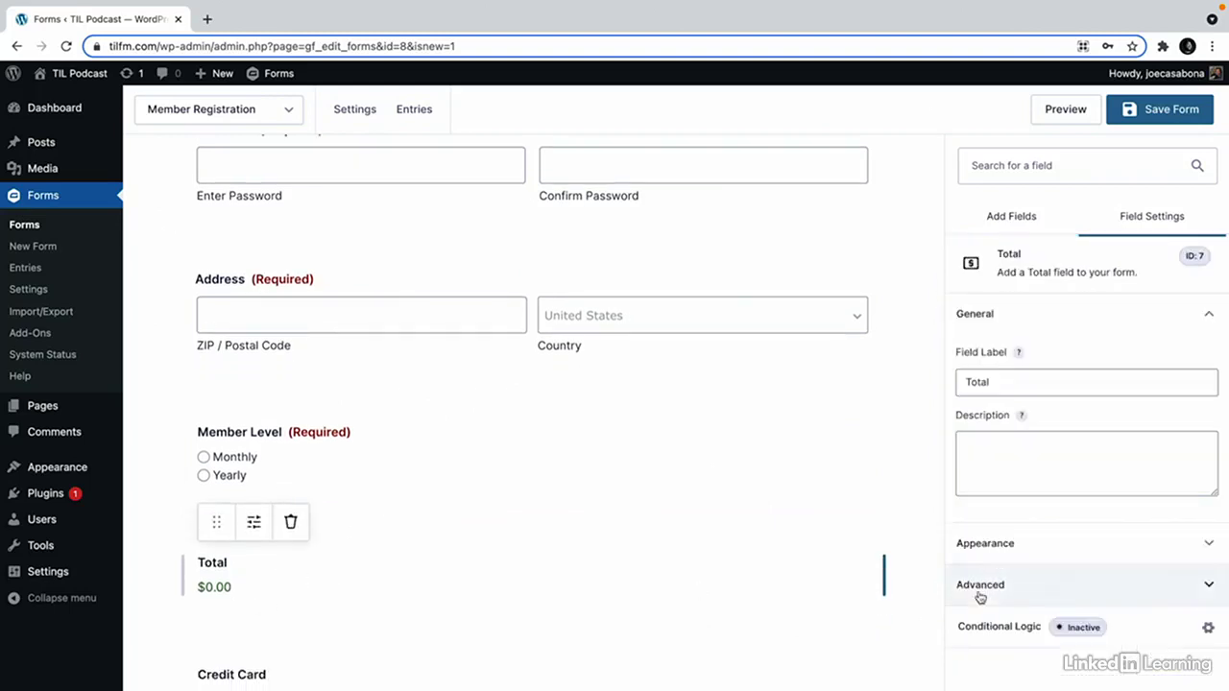
scroll(711, 619, "down", 1)
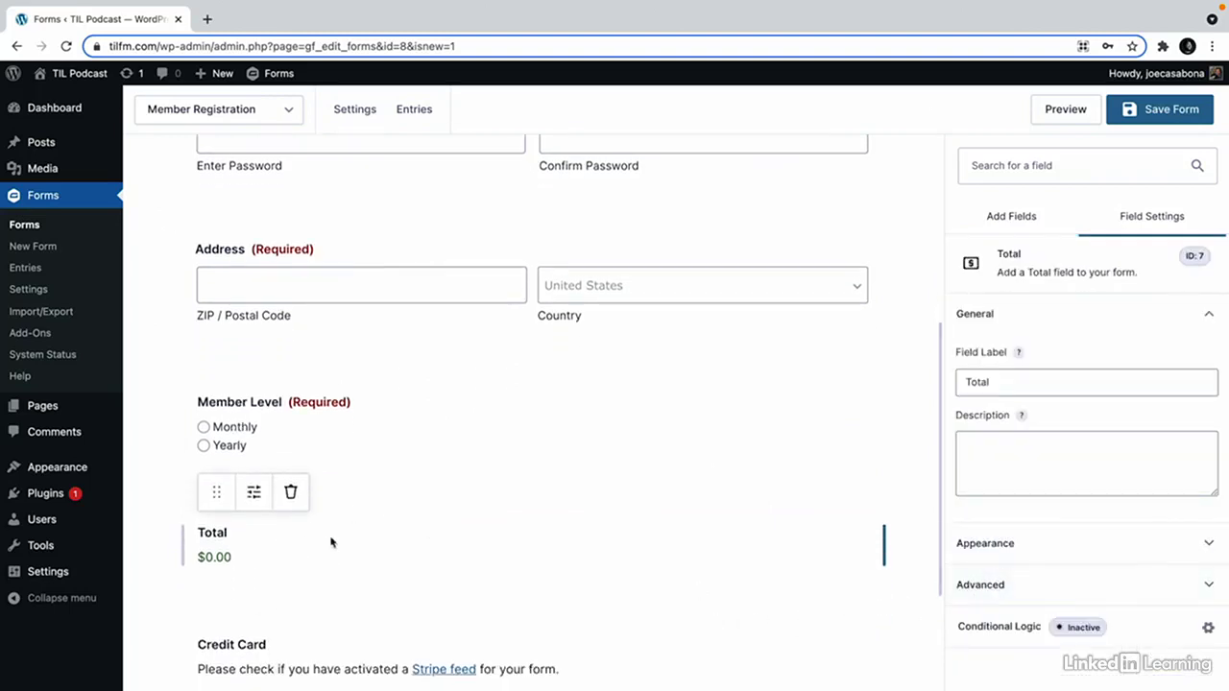
left_click(405, 445)
scroll(412, 576, "down", 1)
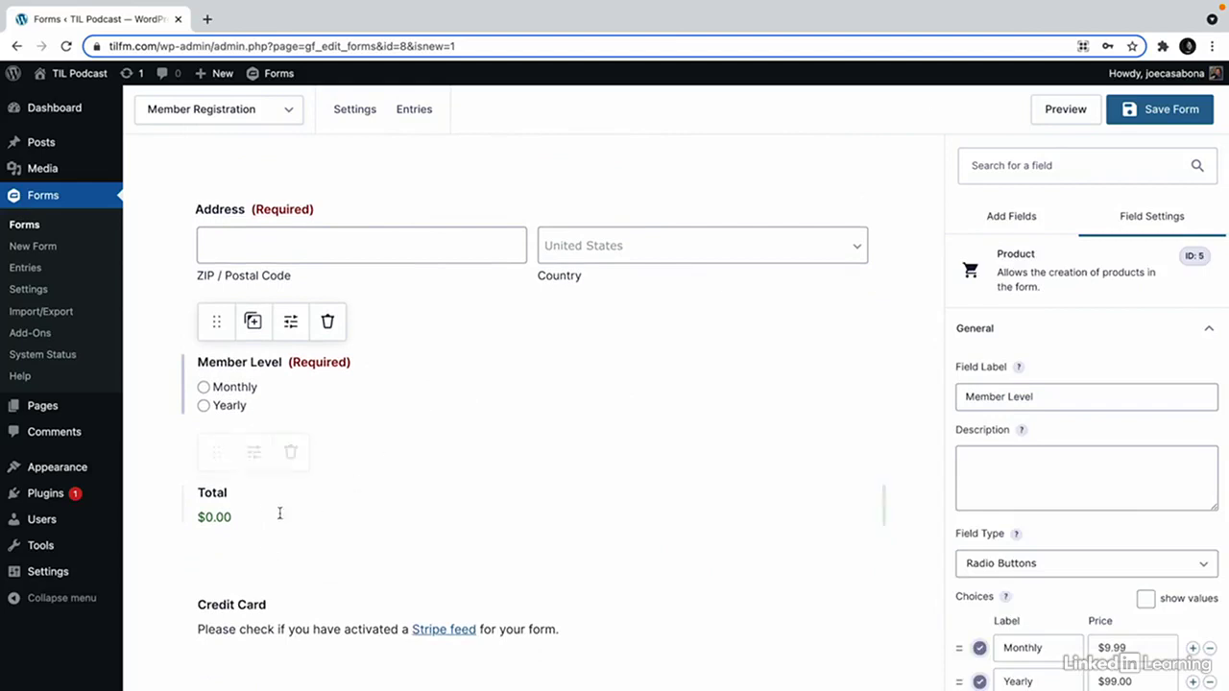
scroll(669, 579, "down", 3)
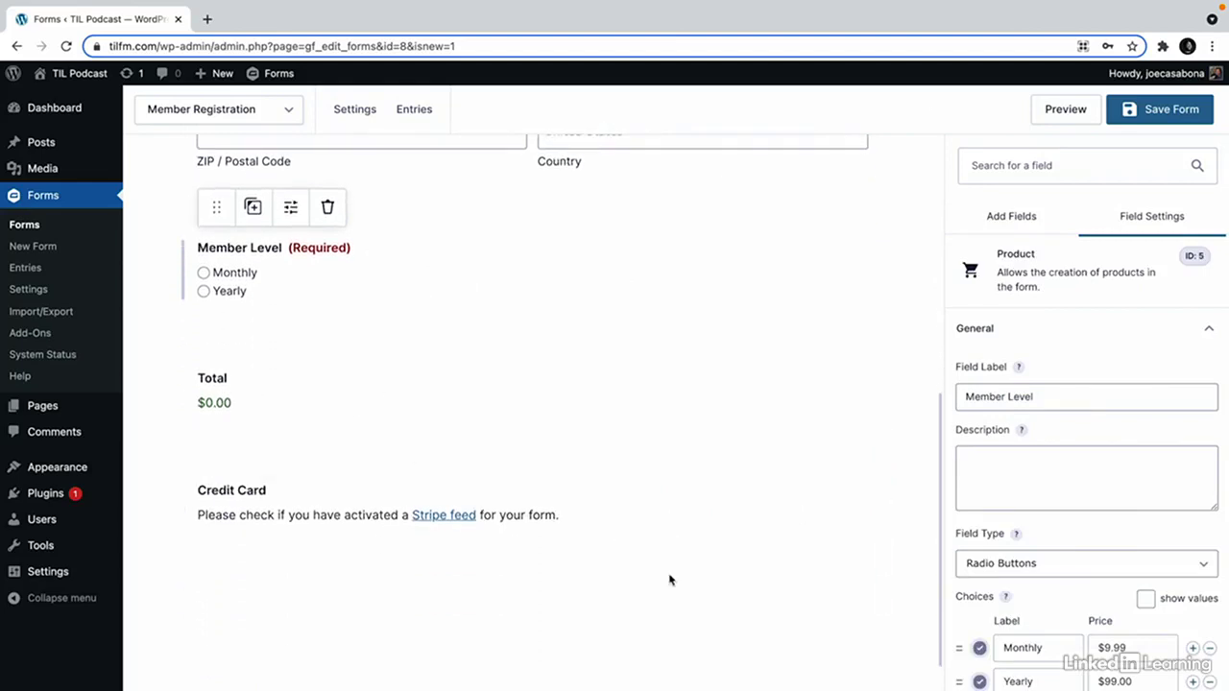
scroll(669, 579, "up", 8)
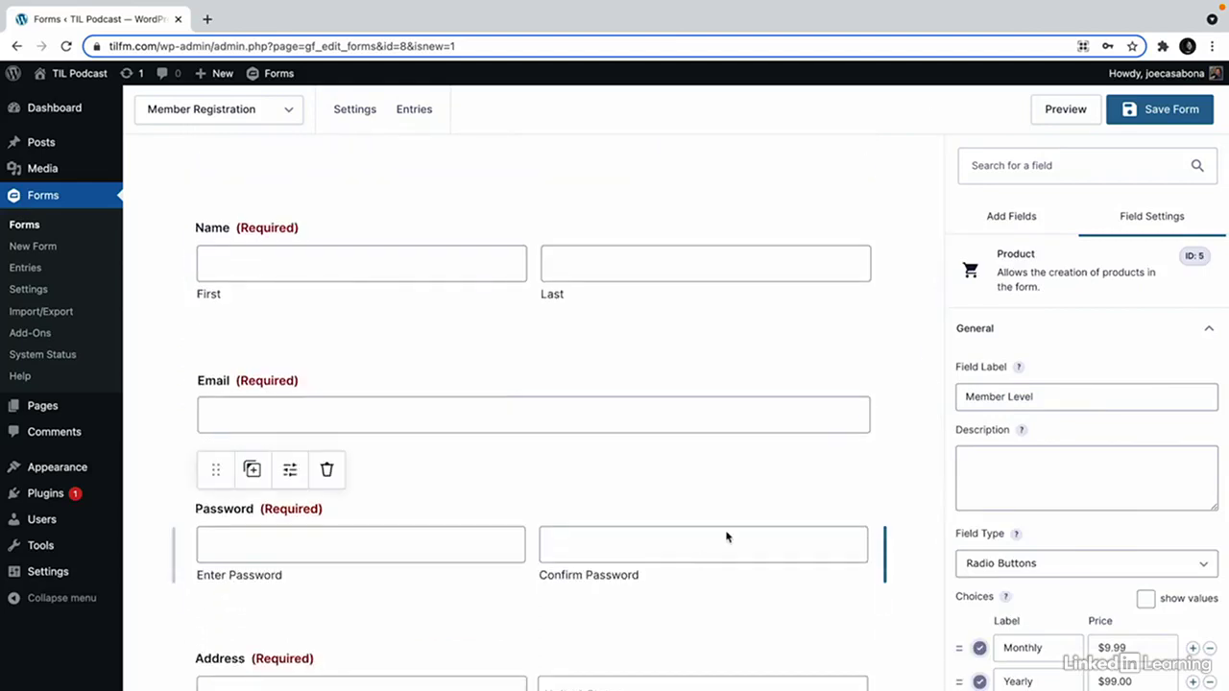
Save the form, then mark required fields with asterisks and enable the validation summary.
left_click(1146, 116)
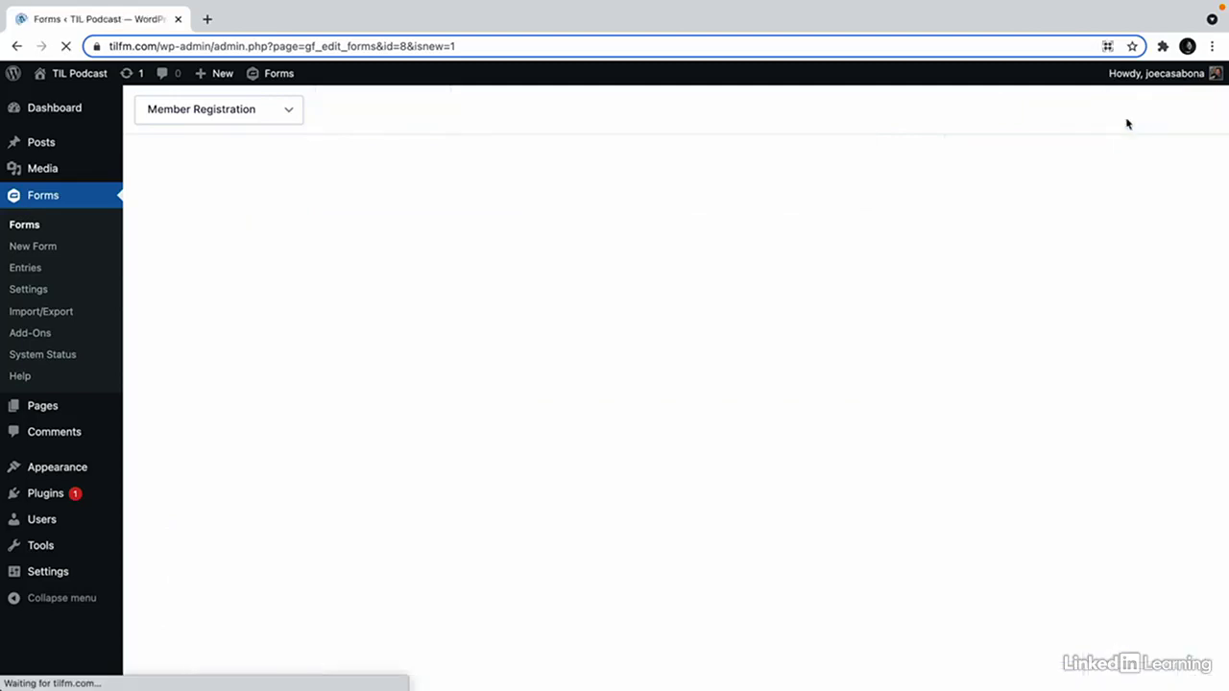
mouse_move(359, 113)
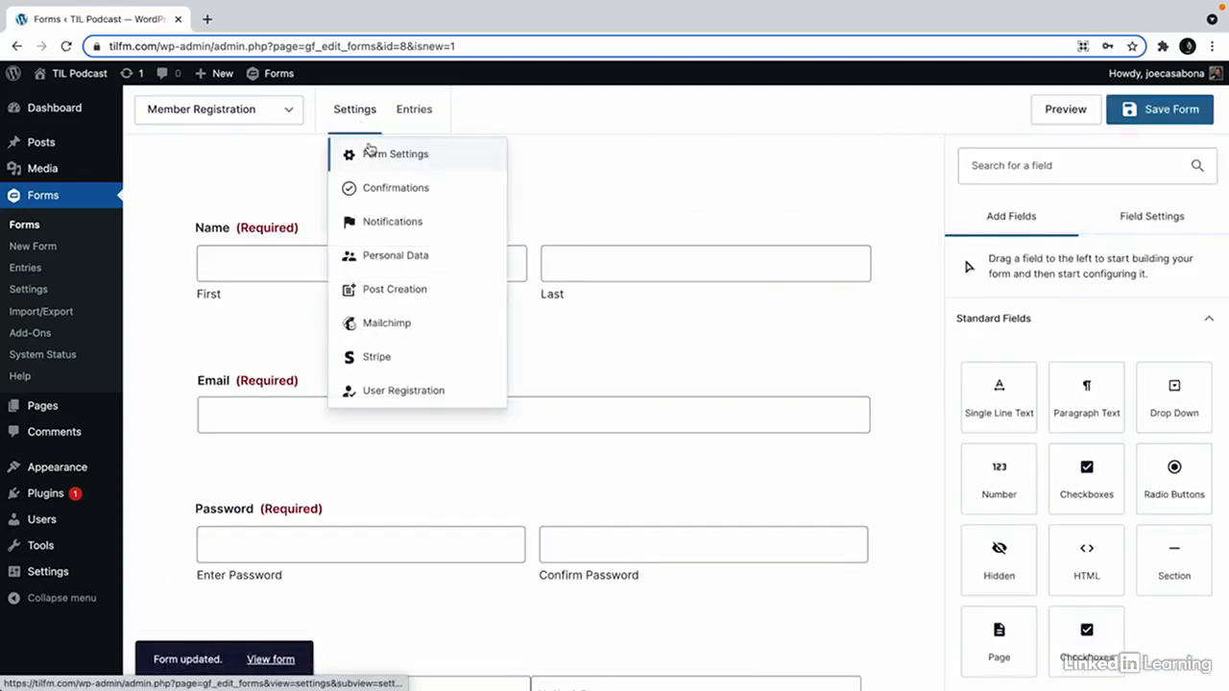
left_click(369, 152)
scroll(586, 442, "down", 5)
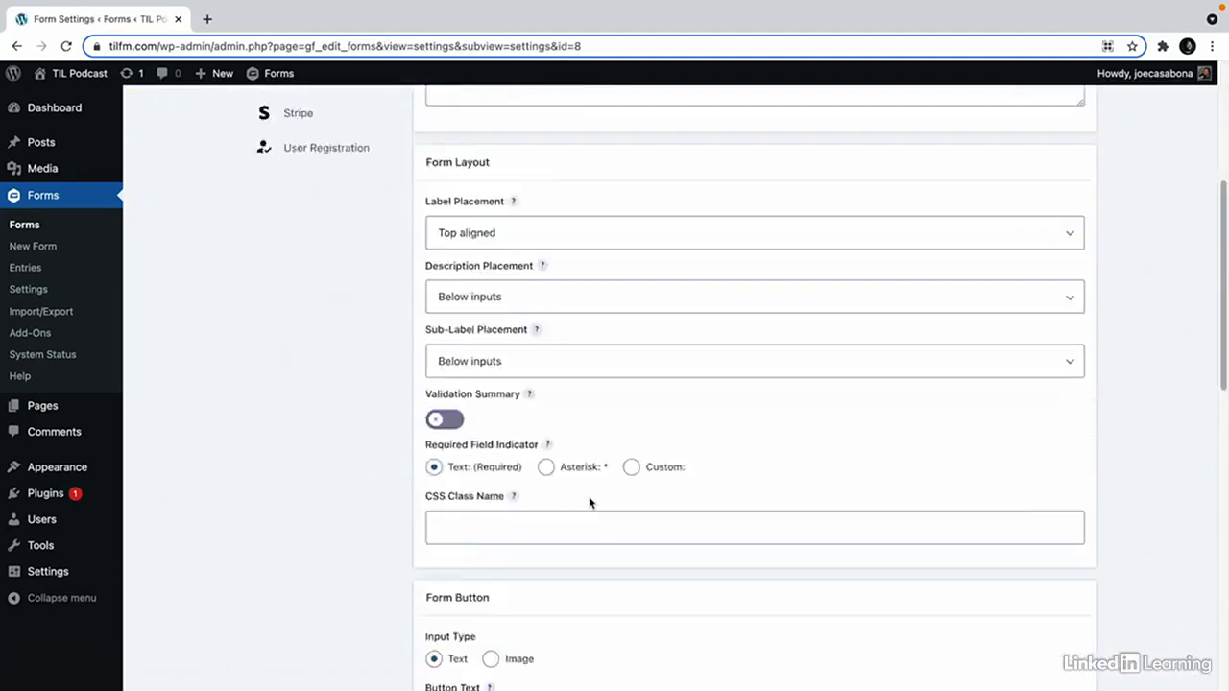
scroll(590, 503, "down", 1)
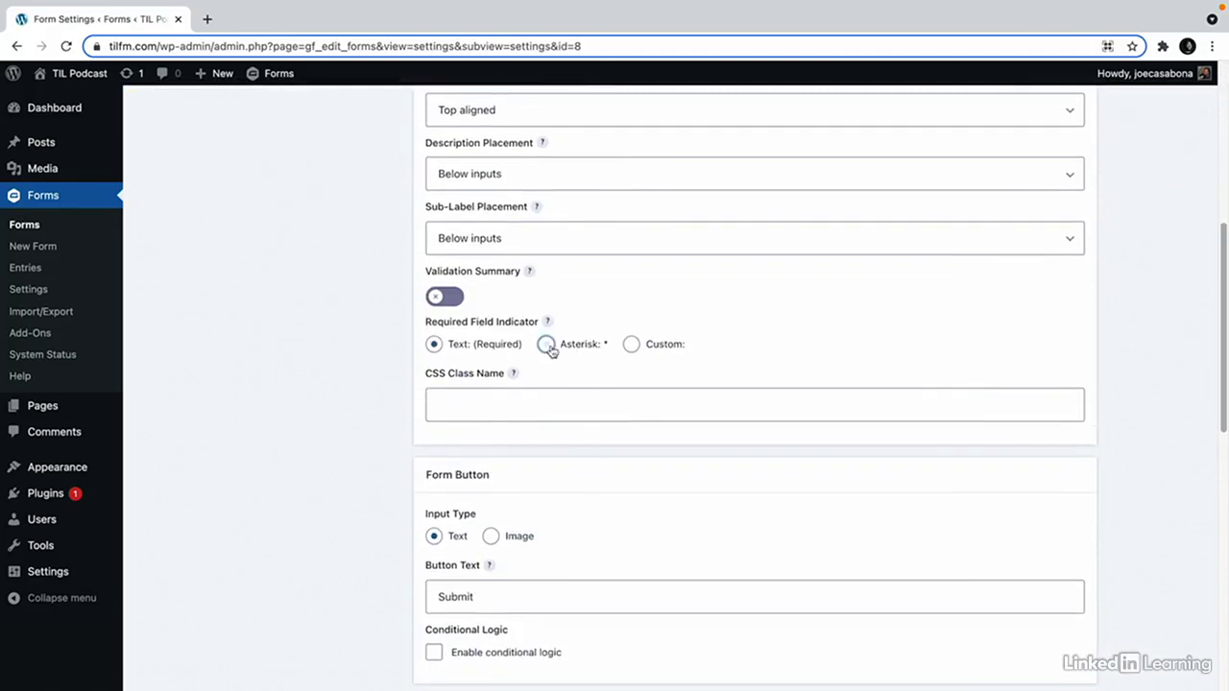
left_click(545, 344)
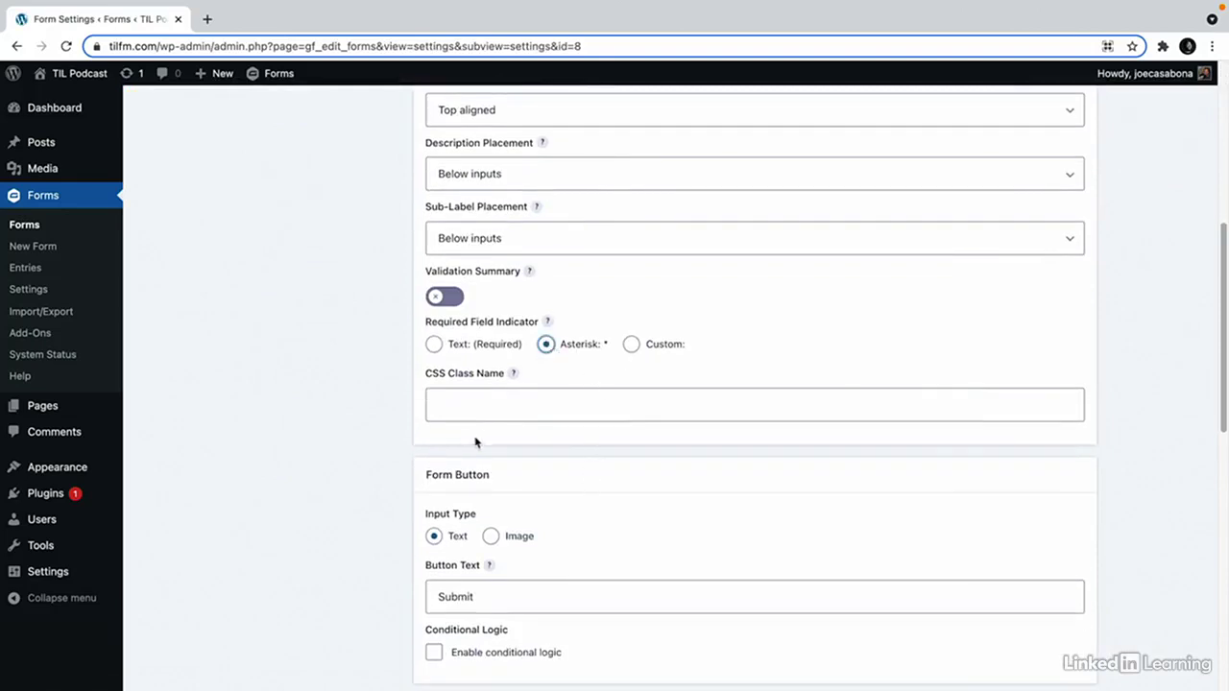
left_click(452, 297)
Set the submit button text to 'Join the Club', enable the anti-spam honeypot, and save settings.
scroll(563, 482, "down", 4)
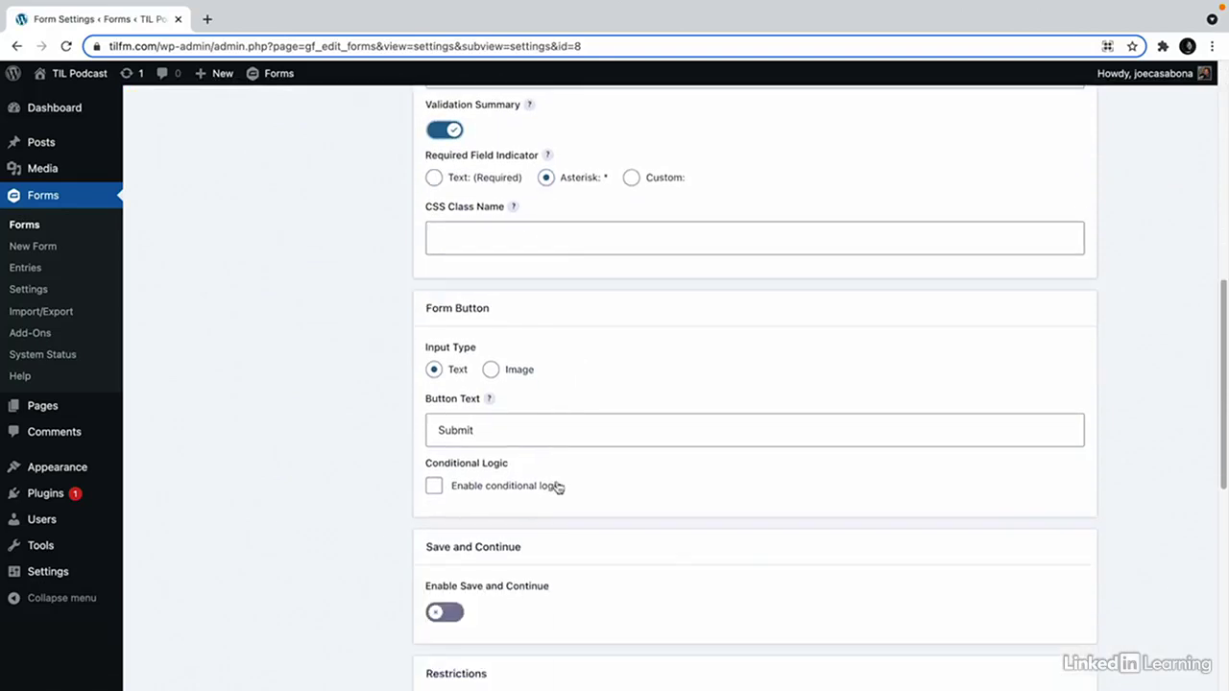
left_click(481, 428)
key("super+a")
type("J")
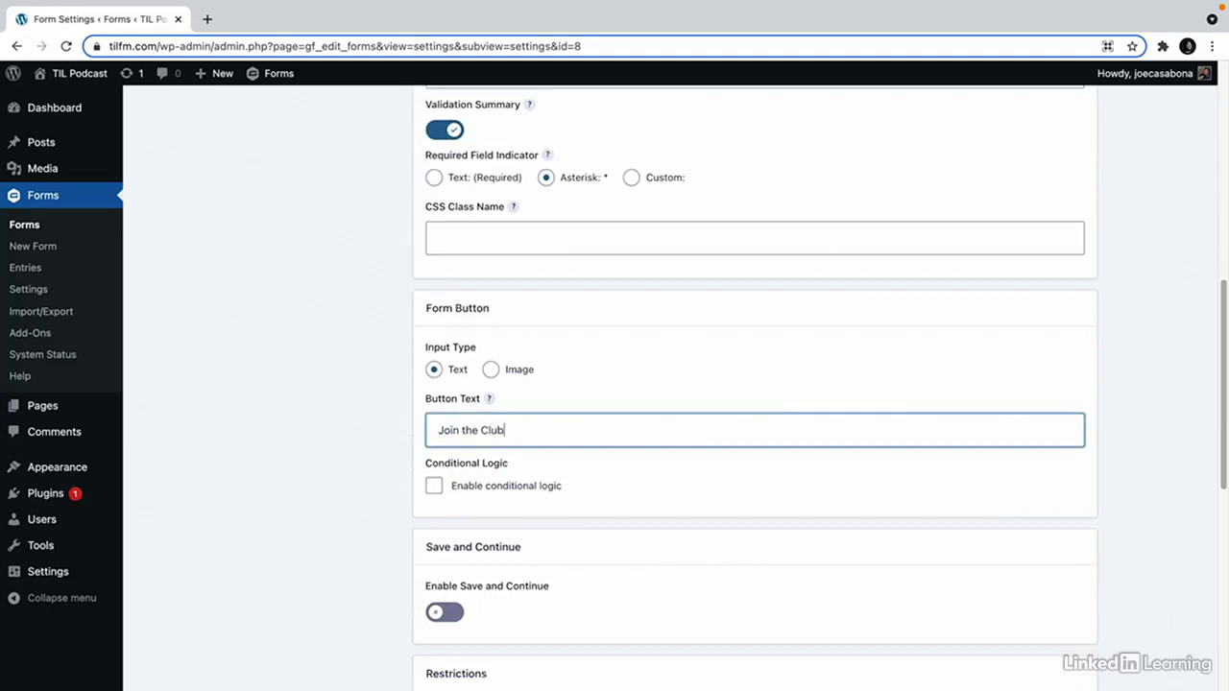
scroll(474, 502, "down", 9)
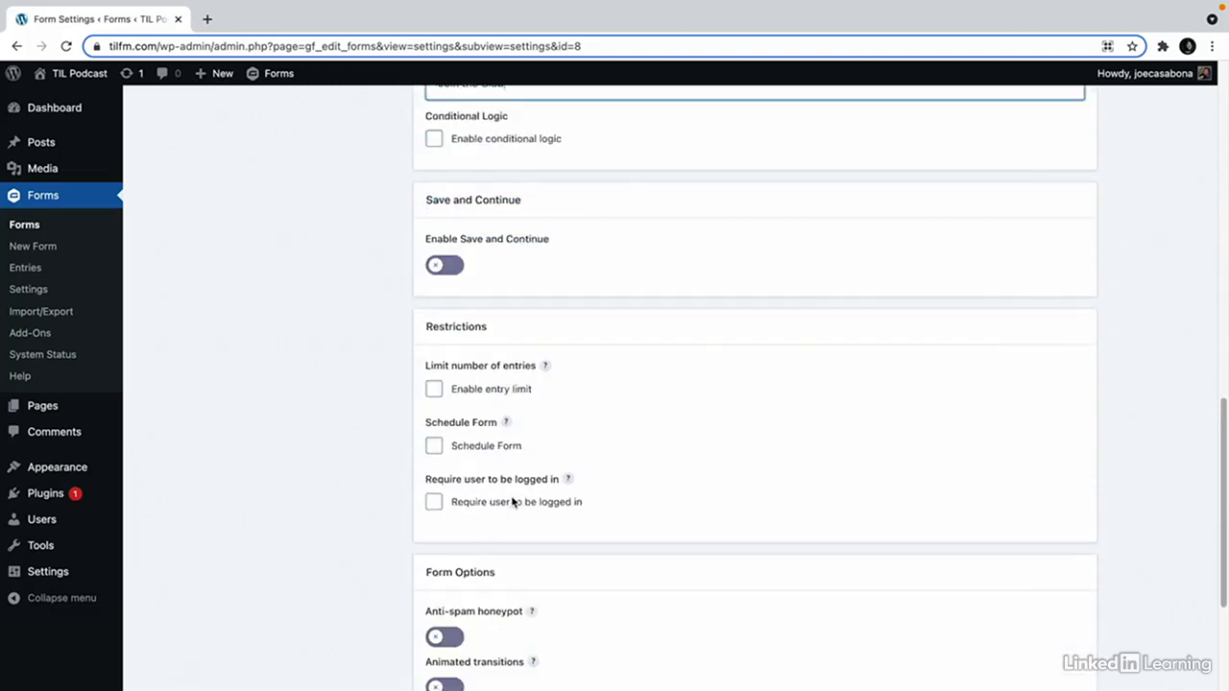
left_click(442, 598)
scroll(451, 576, "down", 5)
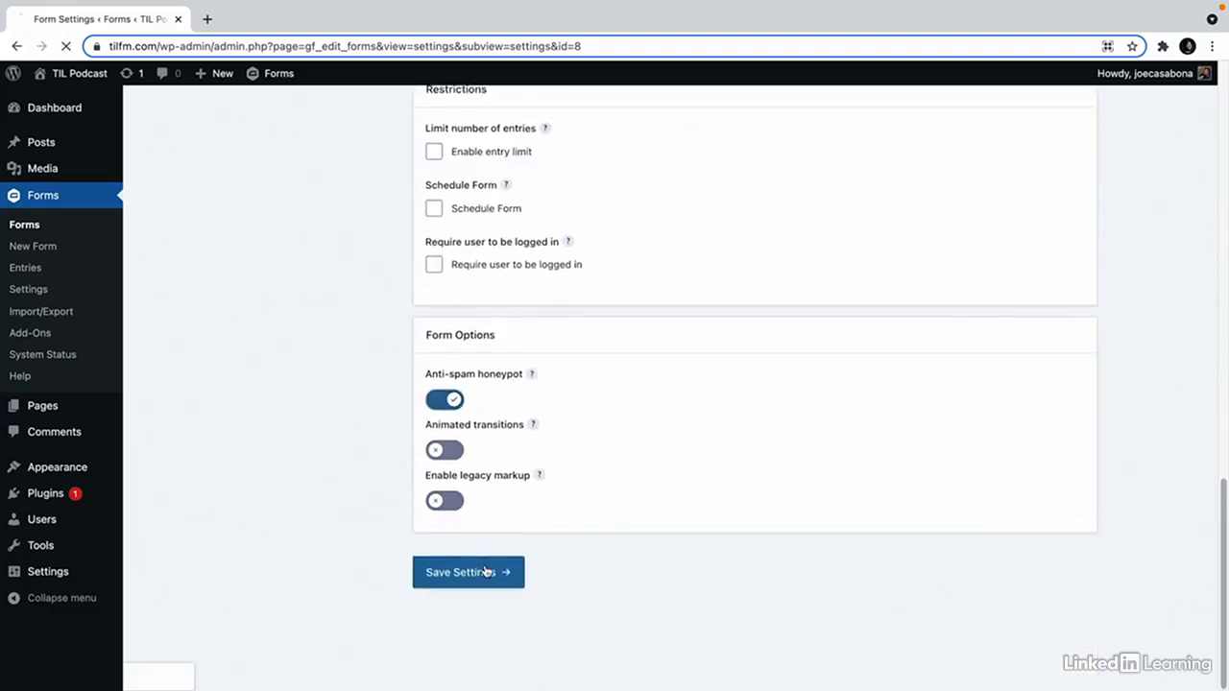
left_click(470, 573)
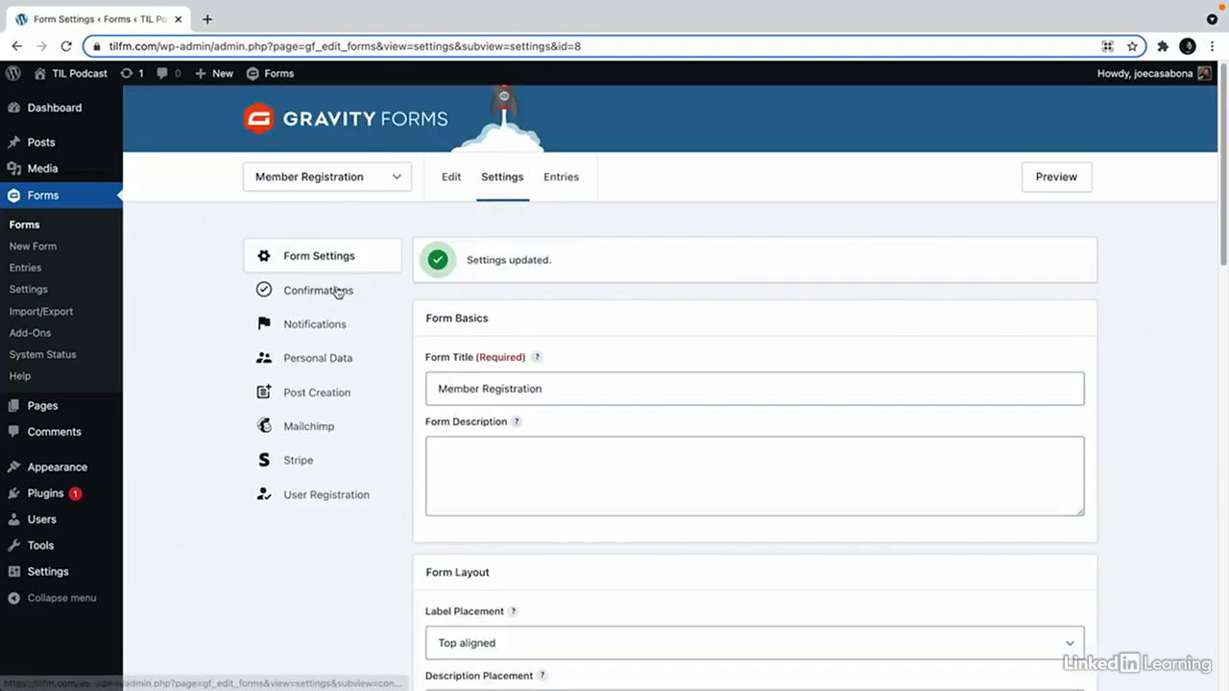
Change the Default Confirmation to 'Thanks for joining! You should be getting email with more information soon!' and save.
left_click(338, 292)
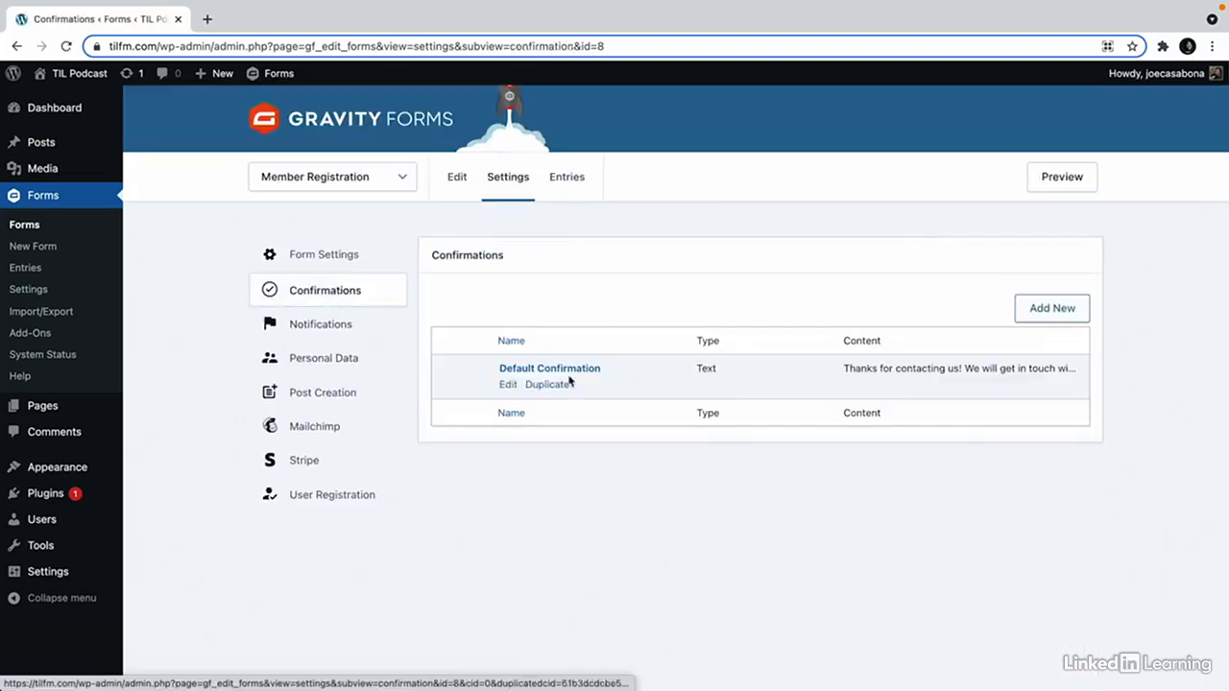
left_click(564, 373)
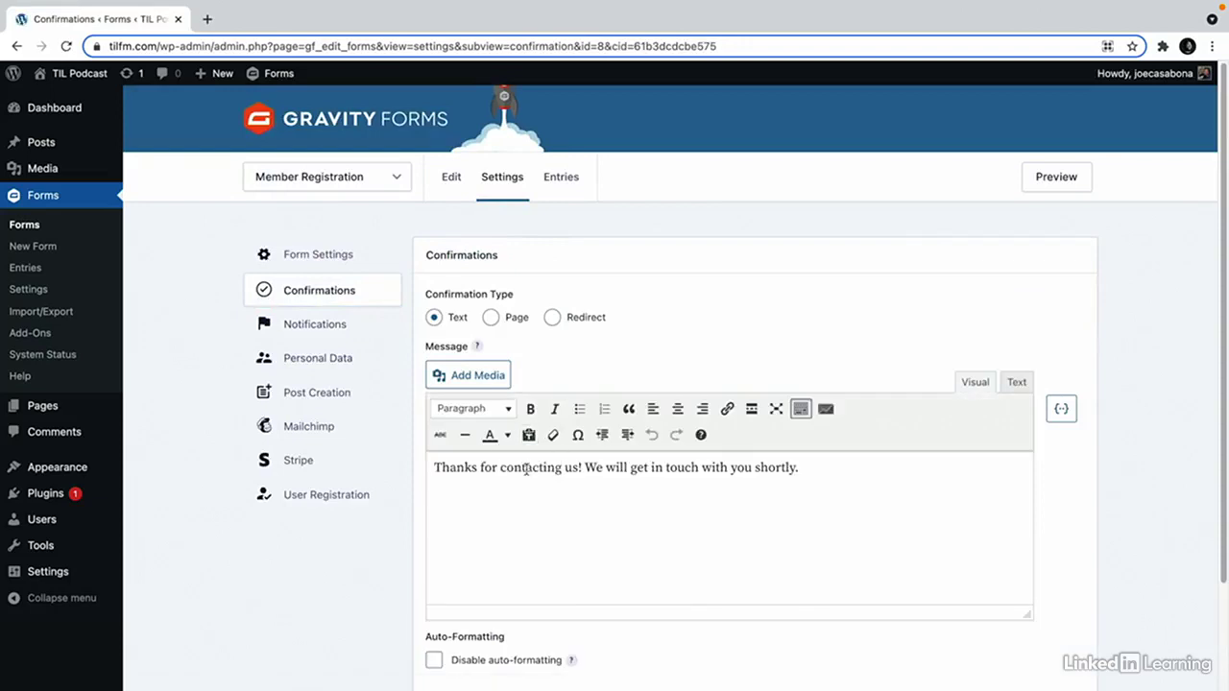
triple_click(526, 468)
type("Thanks")
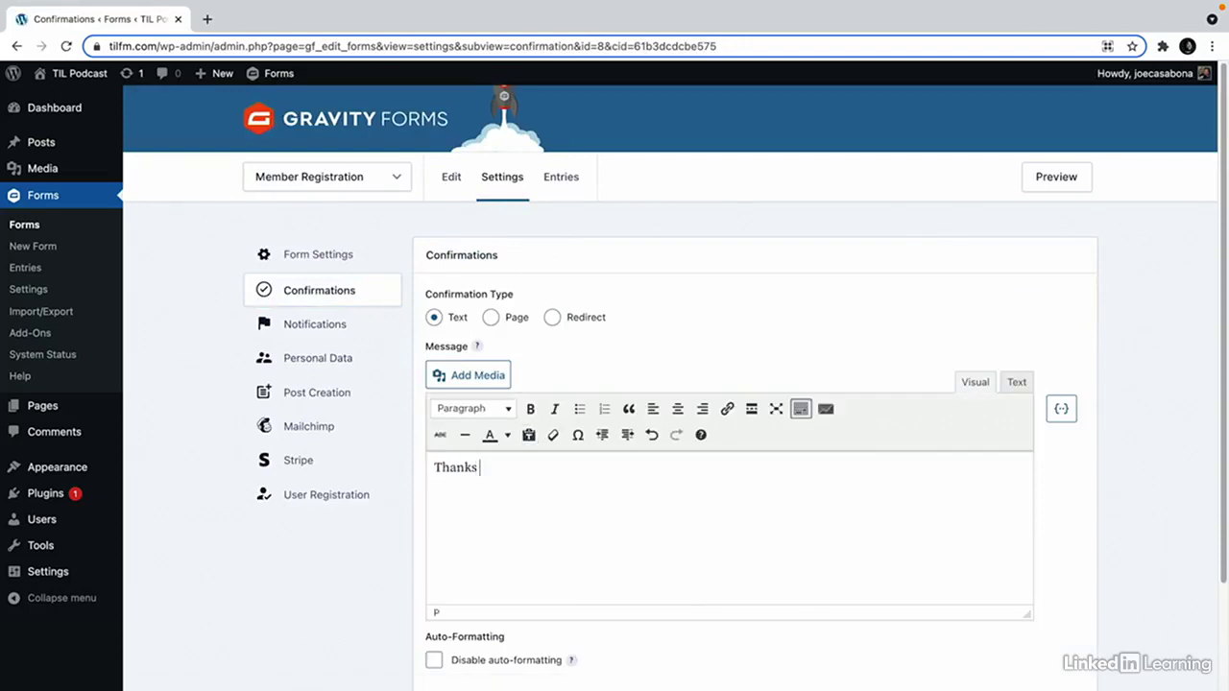
type(" for joining! You should be")
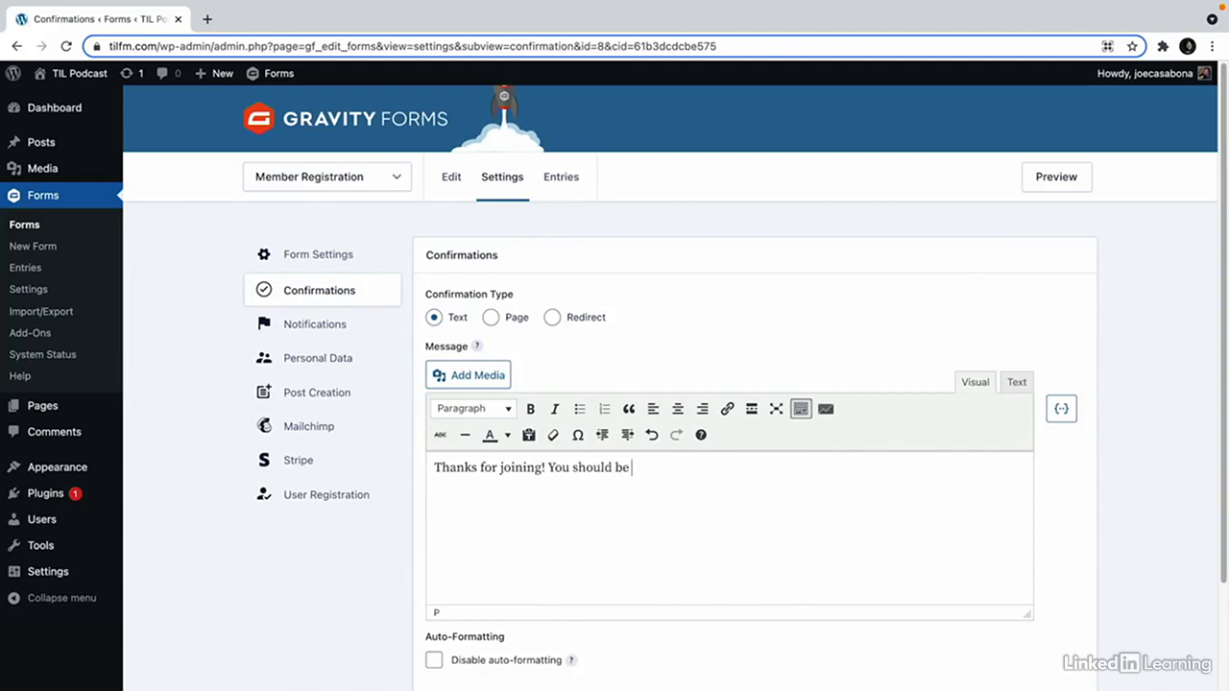
type(" getting email with more information soon!")
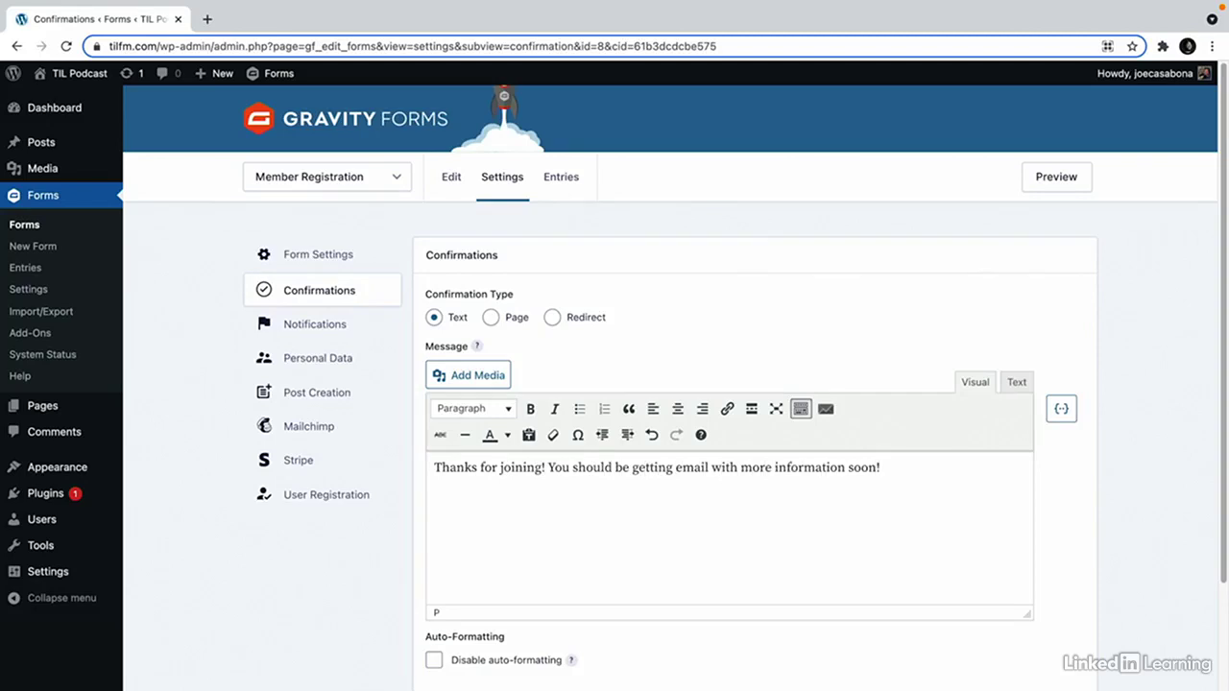
scroll(488, 639, "down", 3)
left_click(461, 605)
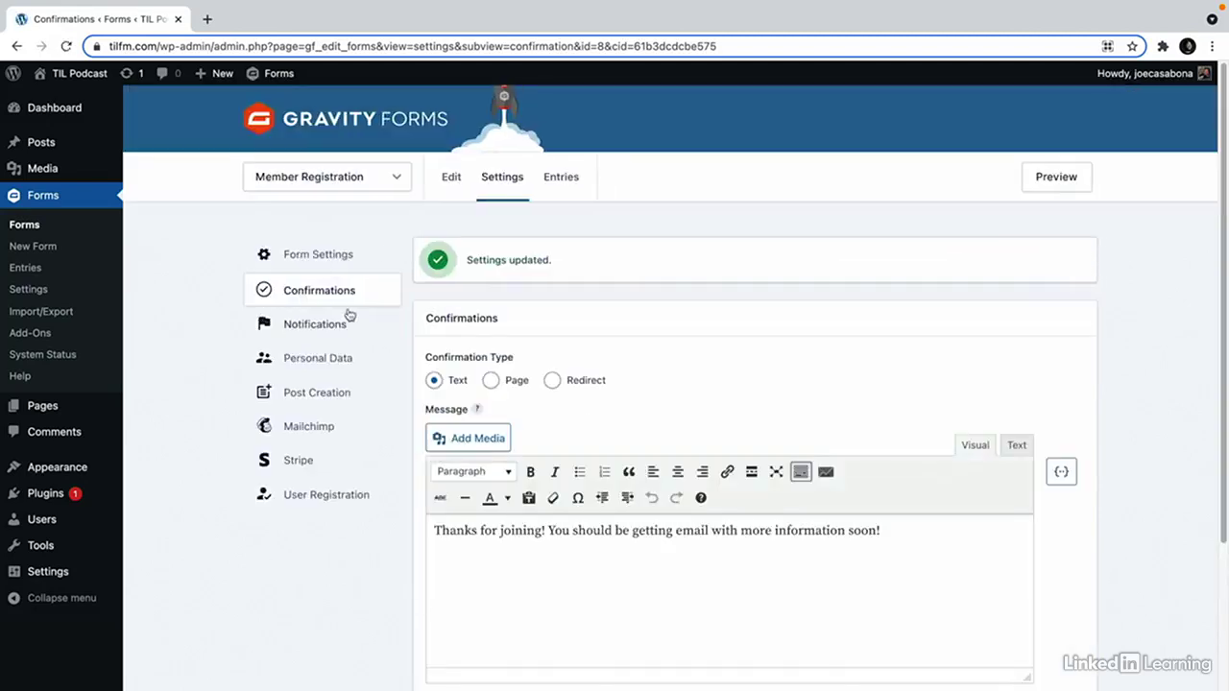
left_click(343, 330)
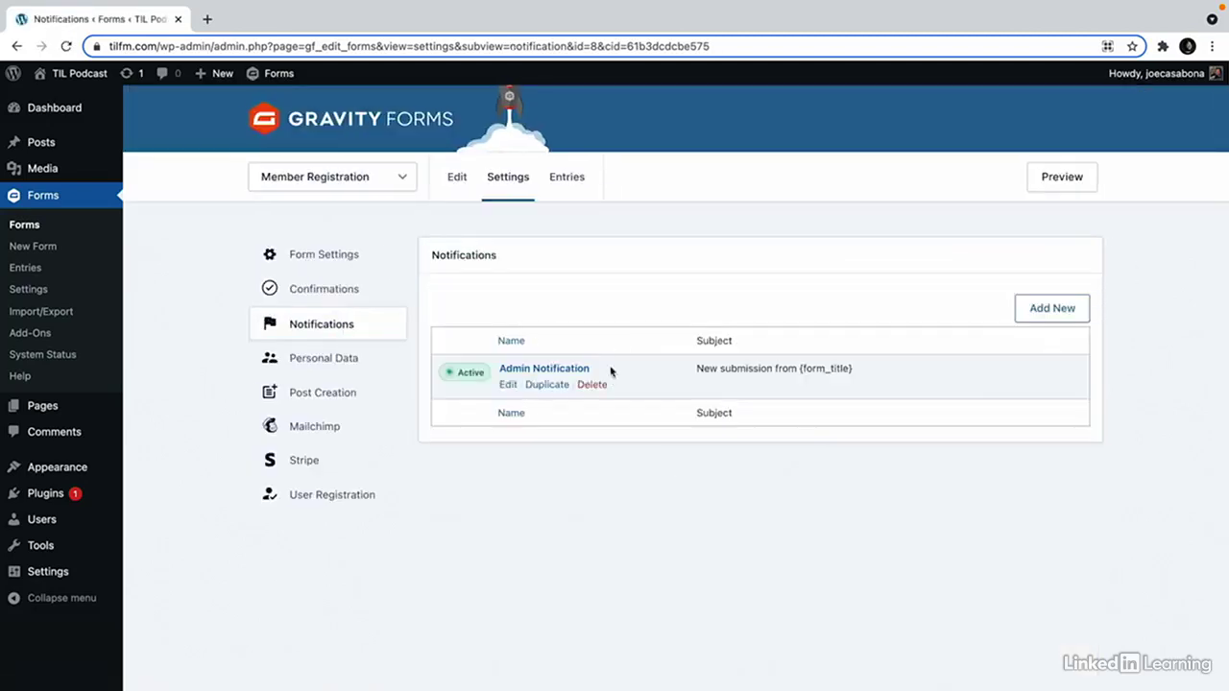
Duplicate the Admin Notification as 'Member Notification', sent to the address in the Email field.
left_click(546, 385)
left_click(595, 474)
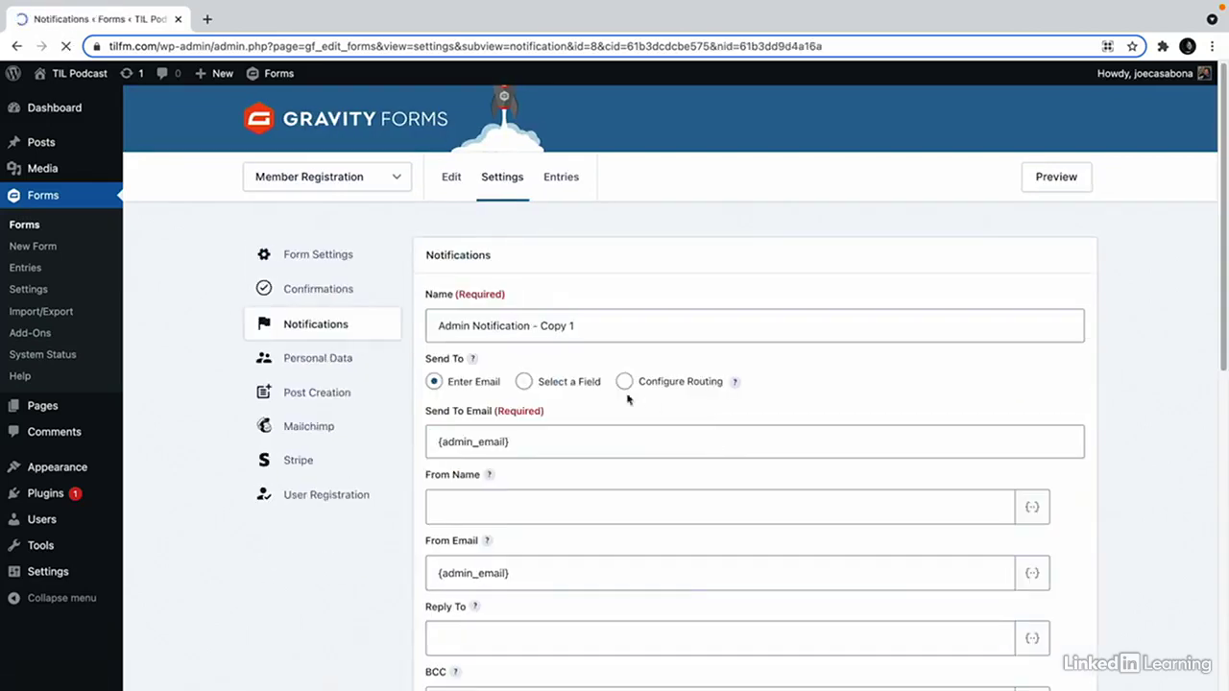
triple_click(518, 322)
type("Member")
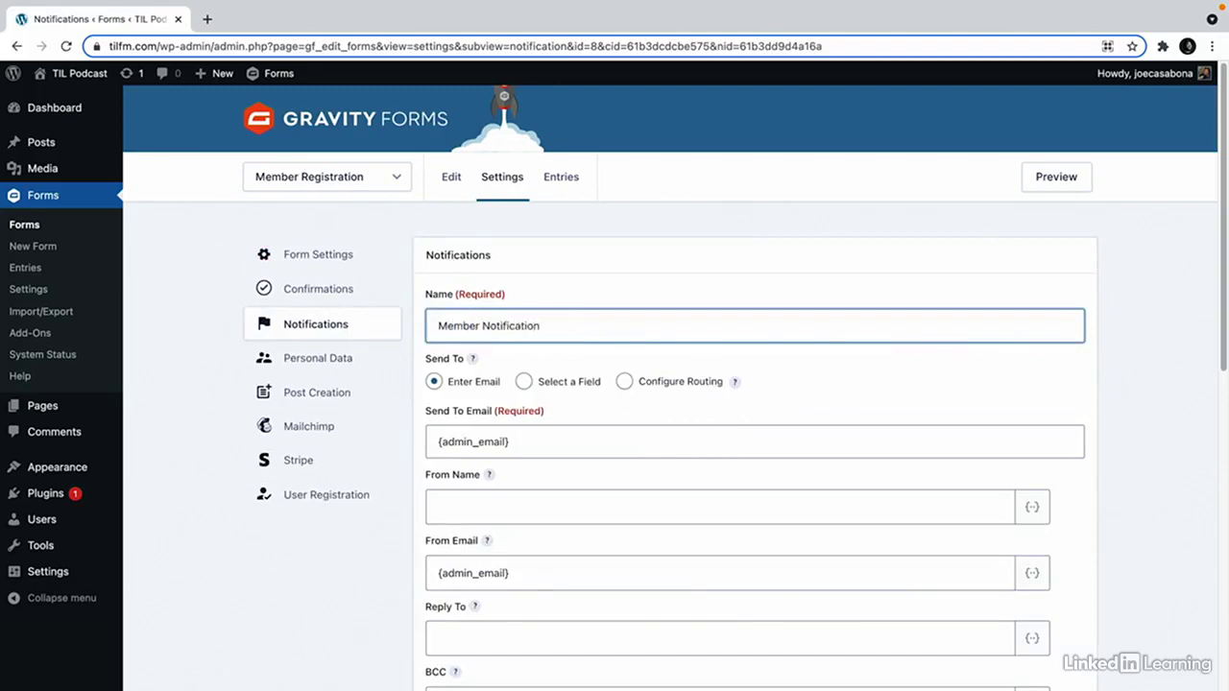
left_click(523, 381)
left_click(528, 447)
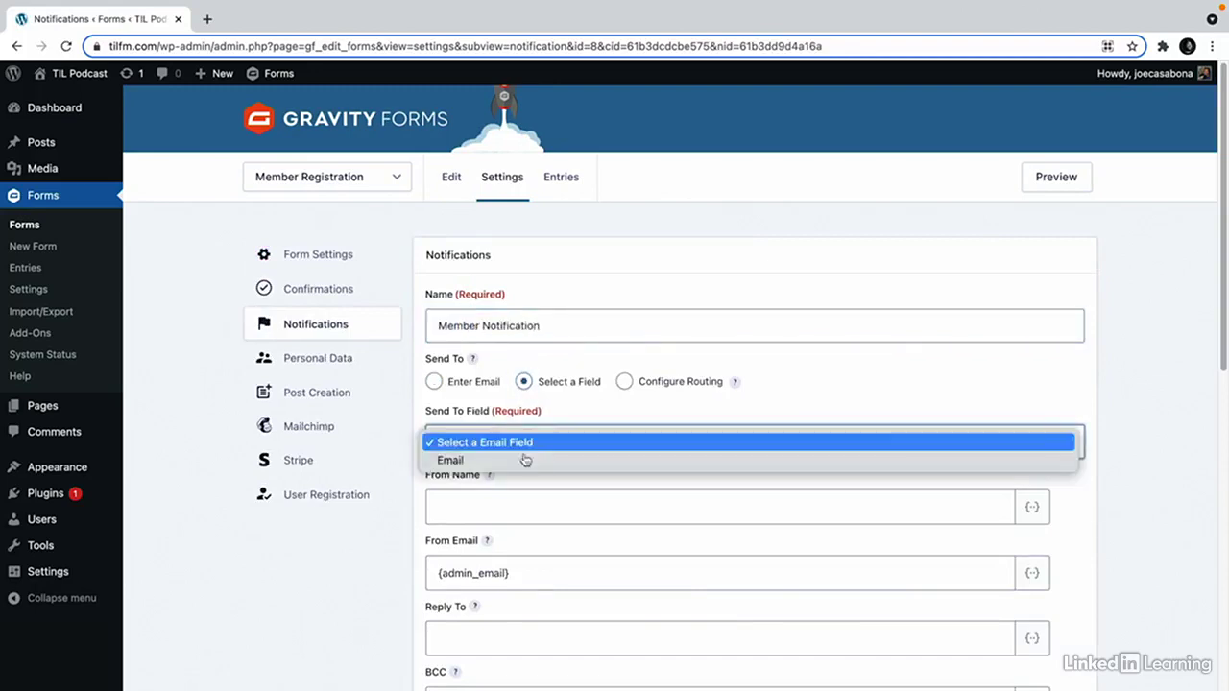
left_click(523, 461)
Save the Member Notification and go to the form's Stripe feeds page.
scroll(874, 507, "down", 1)
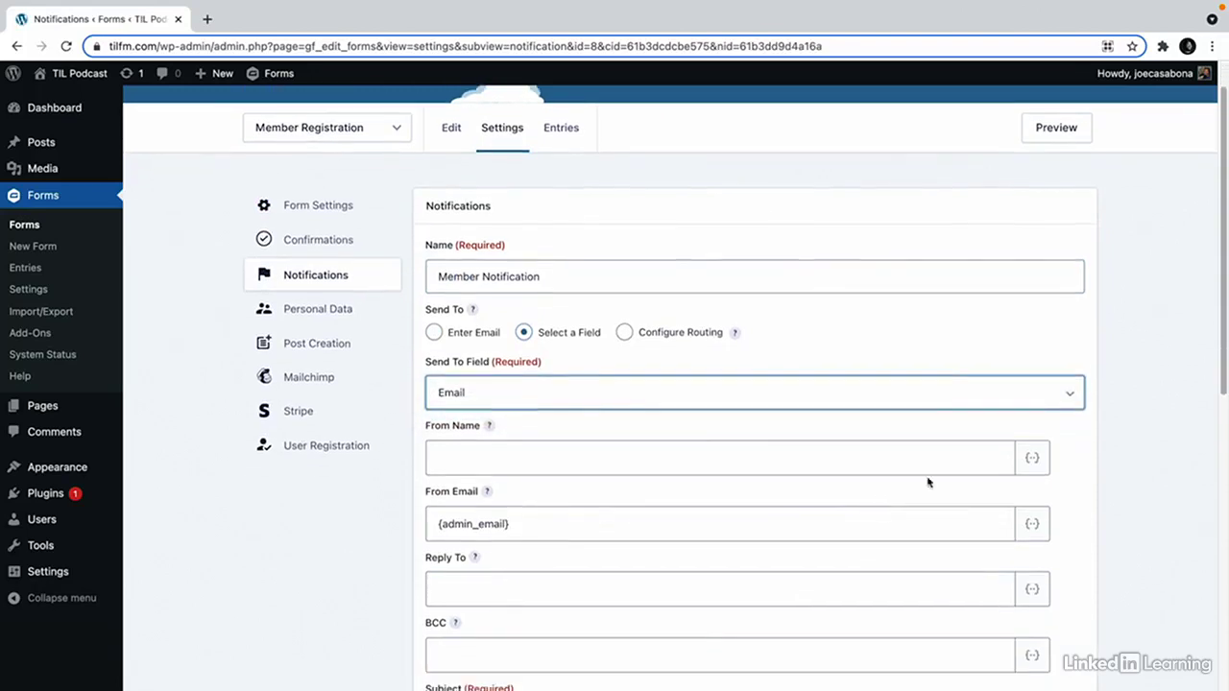
scroll(1013, 487, "down", 4)
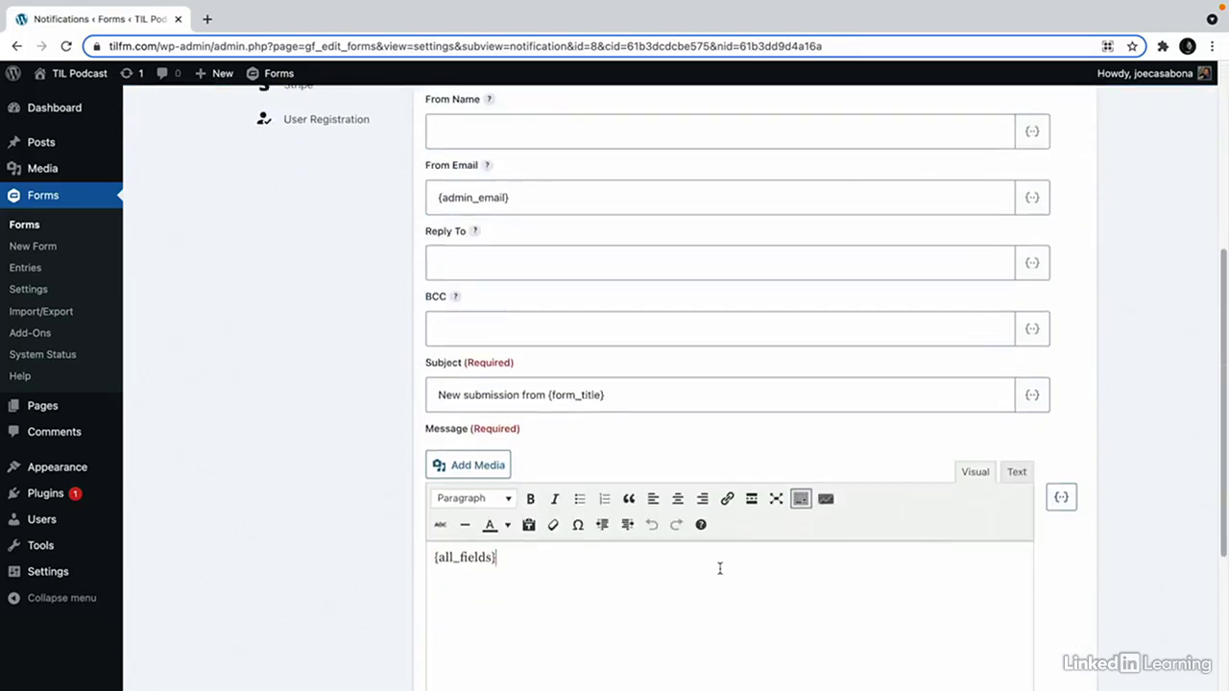
scroll(715, 574, "down", 1)
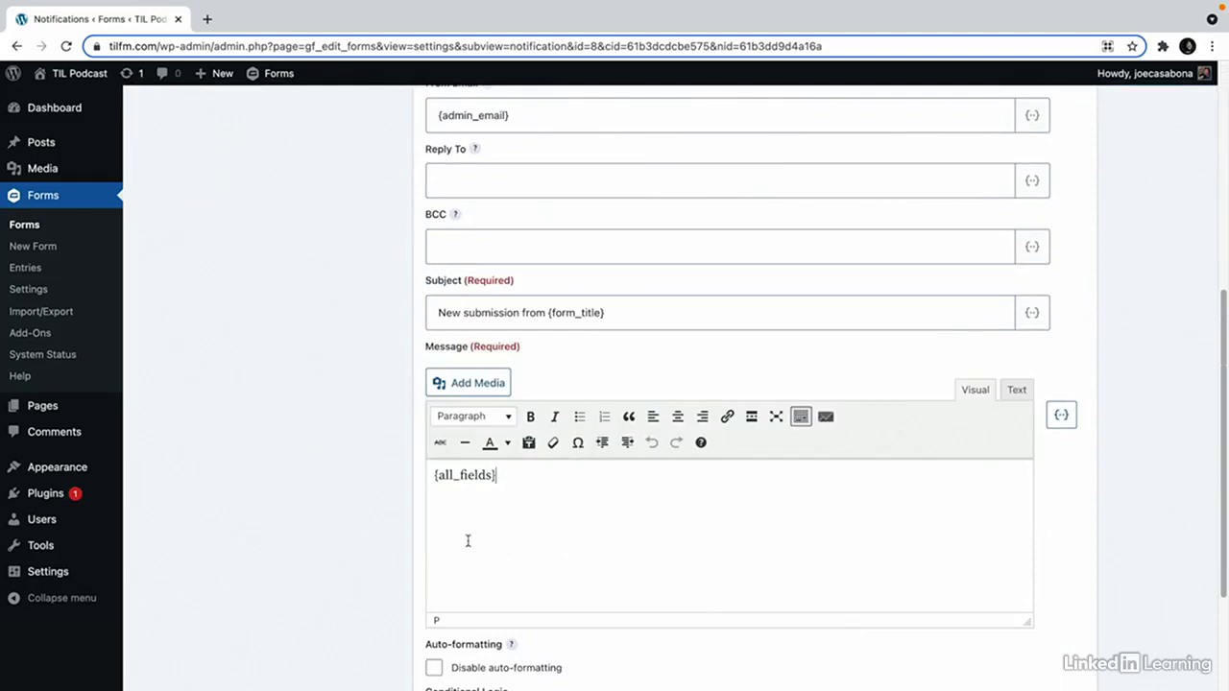
scroll(509, 524, "down", 2)
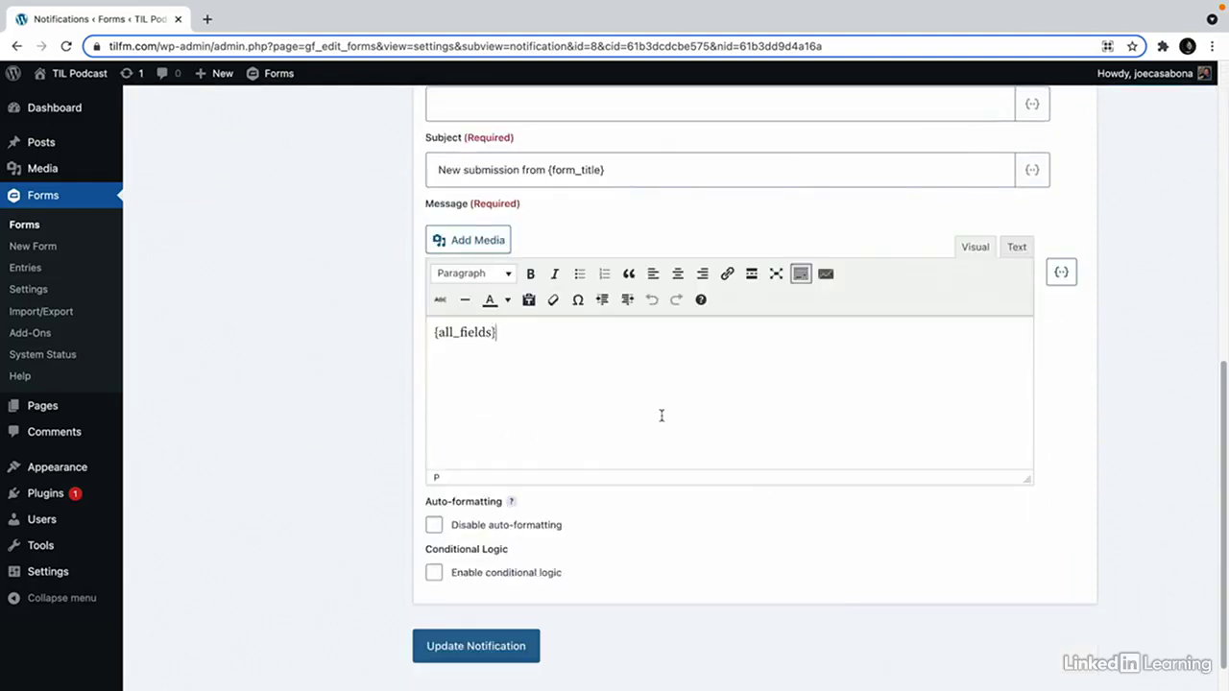
scroll(595, 499, "down", 1)
left_click(492, 625)
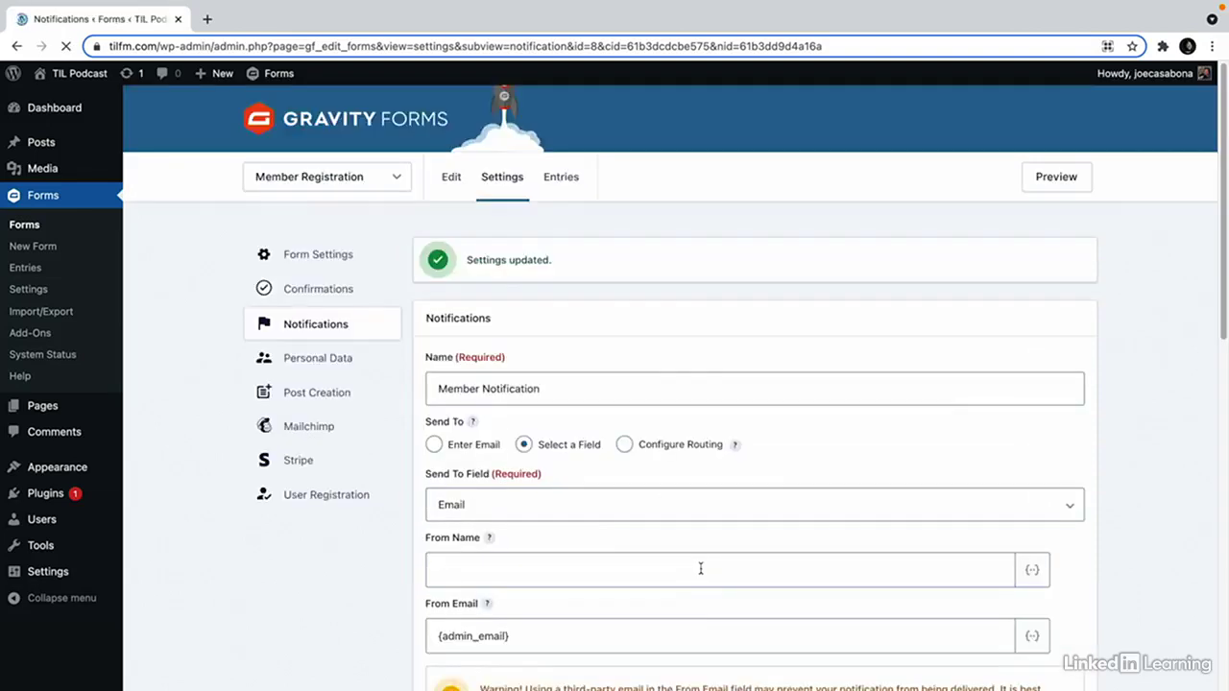
left_click(298, 462)
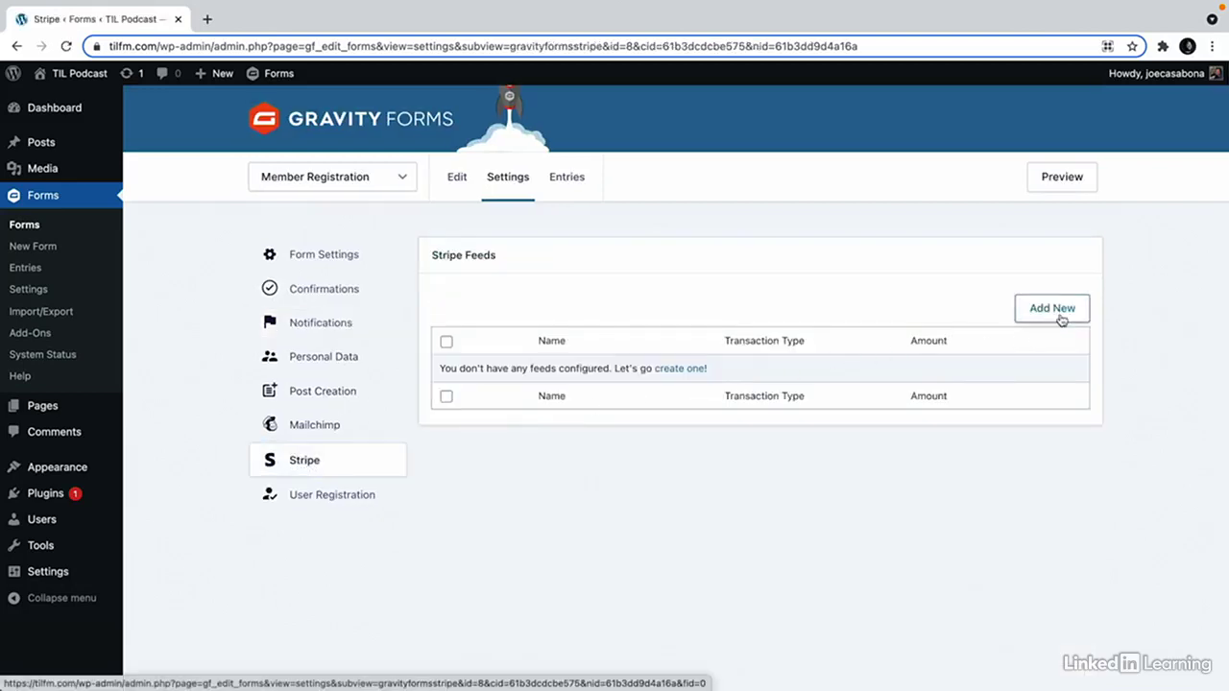
Start a new Stripe feed named 'Monthly Feed' with transaction type Subscription.
left_click(1061, 320)
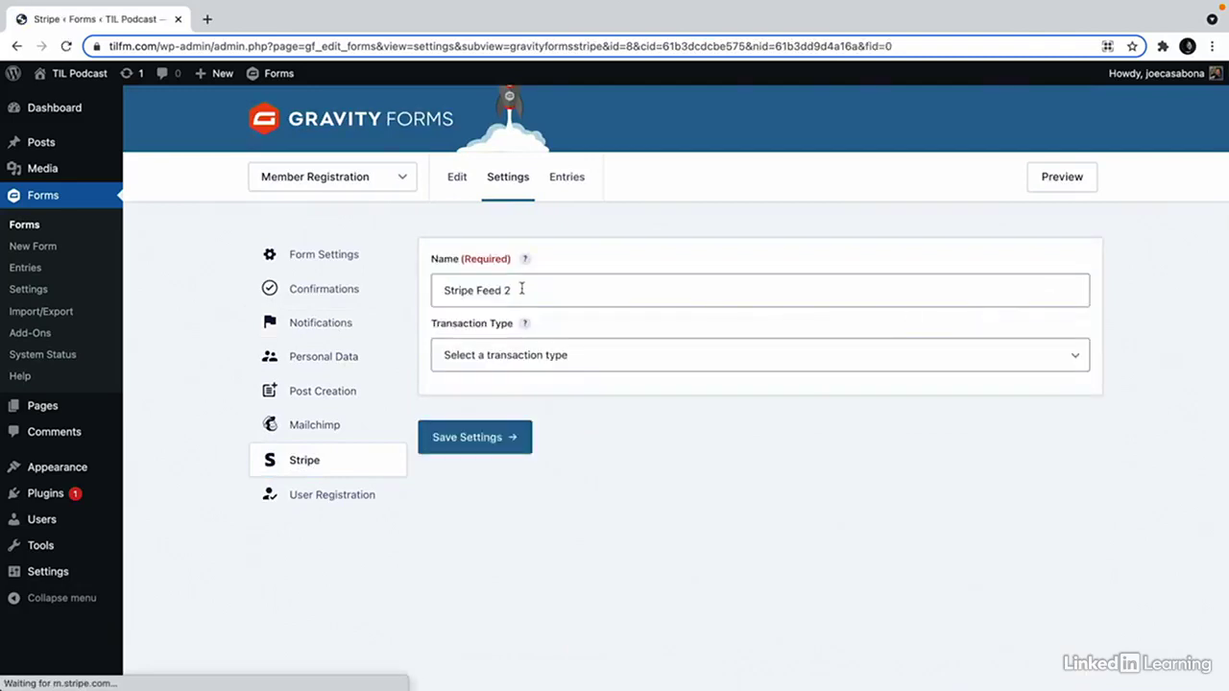
triple_click(522, 290)
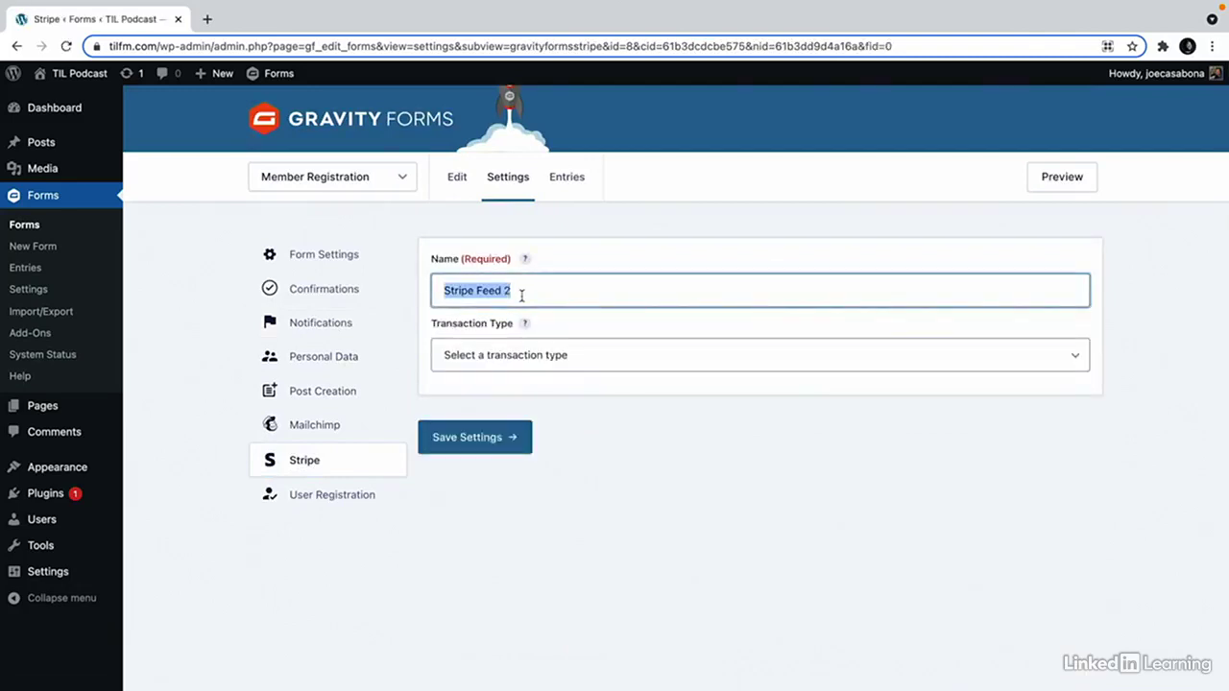
type("Monthly Feed")
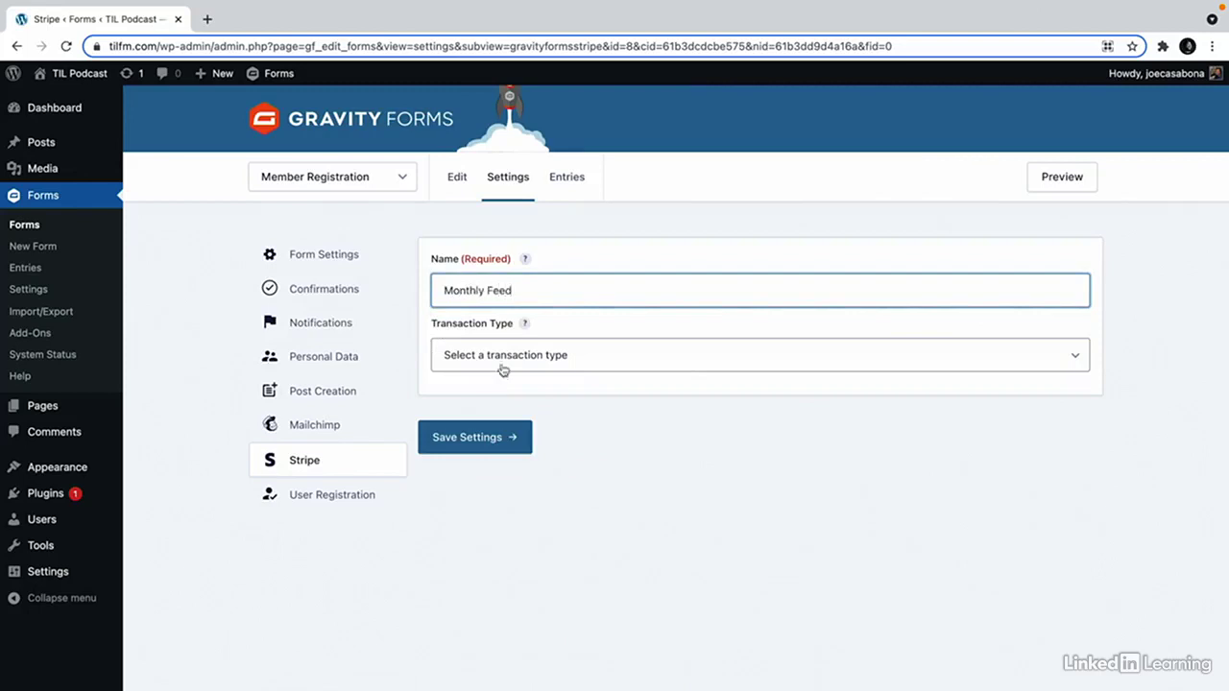
left_click(502, 369)
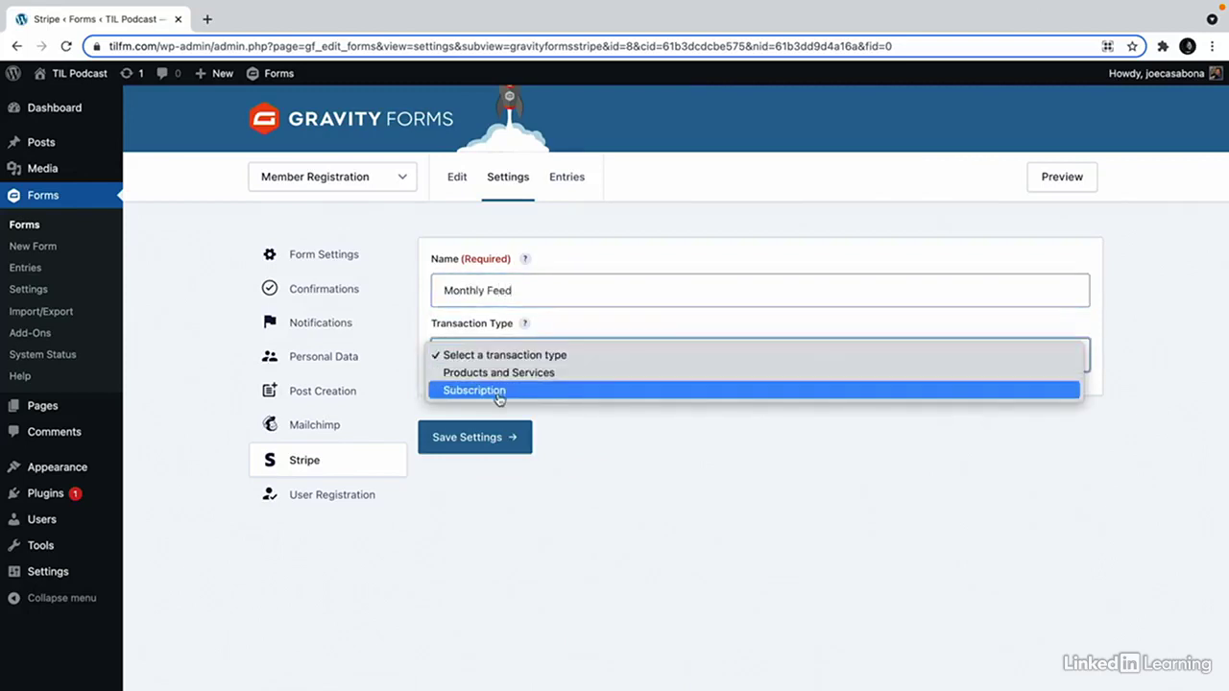
left_click(499, 397)
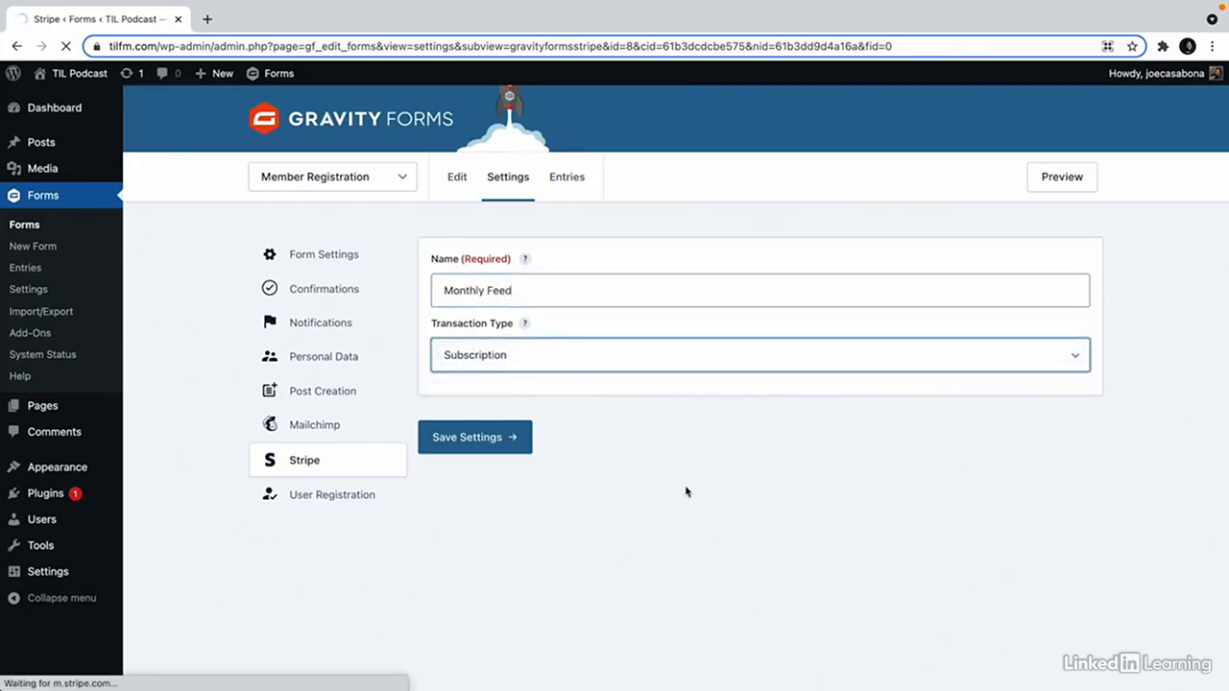
Insert the {Member Level} merge tag into the Subscription Name field.
scroll(681, 469, "down", 1)
left_click(922, 445)
left_click(1032, 447)
scroll(972, 537, "down", 2)
scroll(971, 540, "down", 3)
scroll(974, 519, "up", 1)
left_click(979, 496)
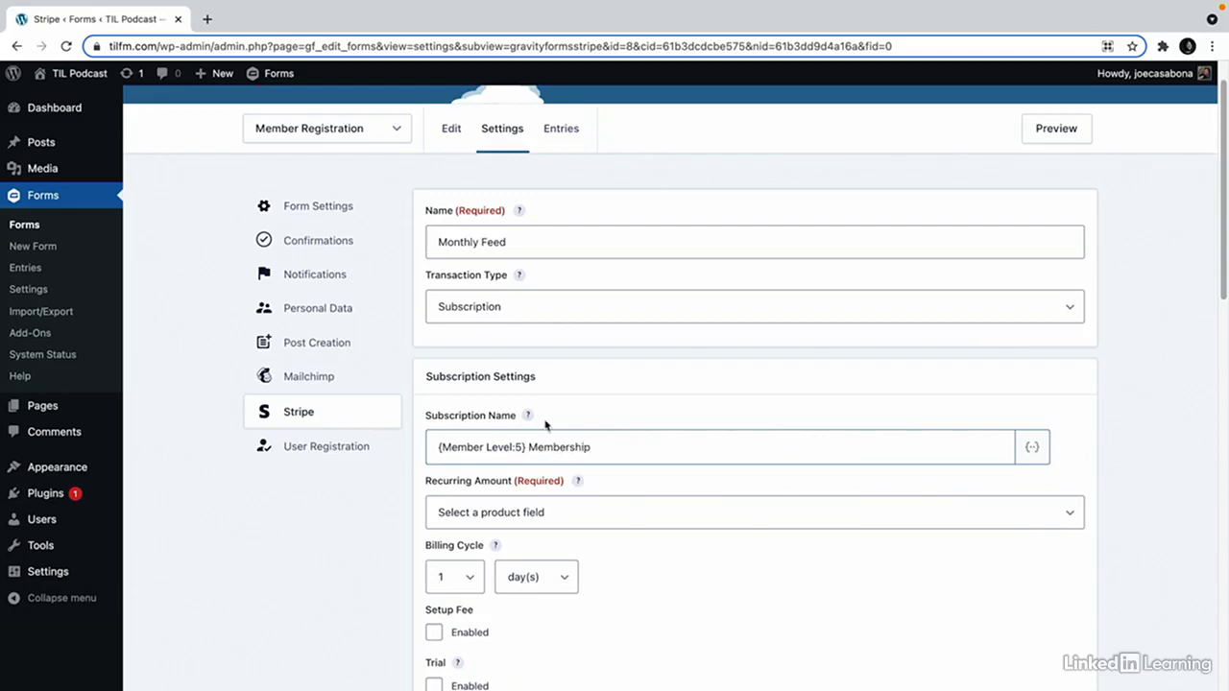
Set the Monthly Feed's recurring amount to Form Total and its billing cycle to 1 month.
left_click(549, 508)
left_click(538, 548)
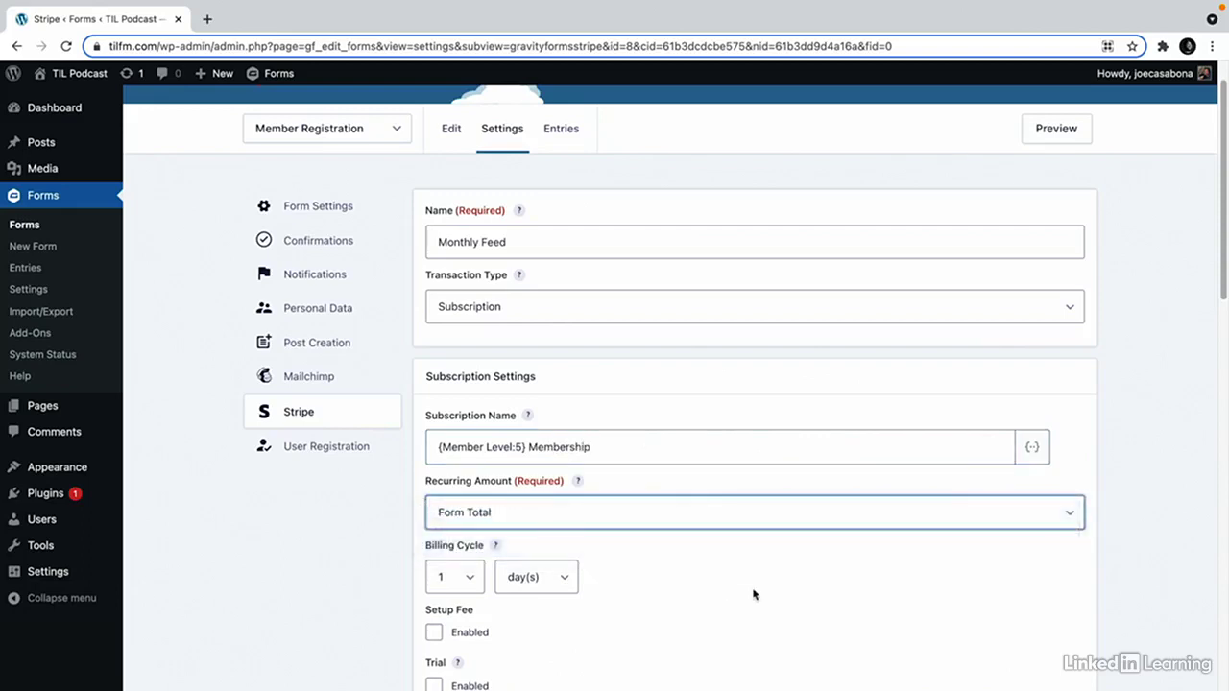
scroll(729, 587, "down", 1)
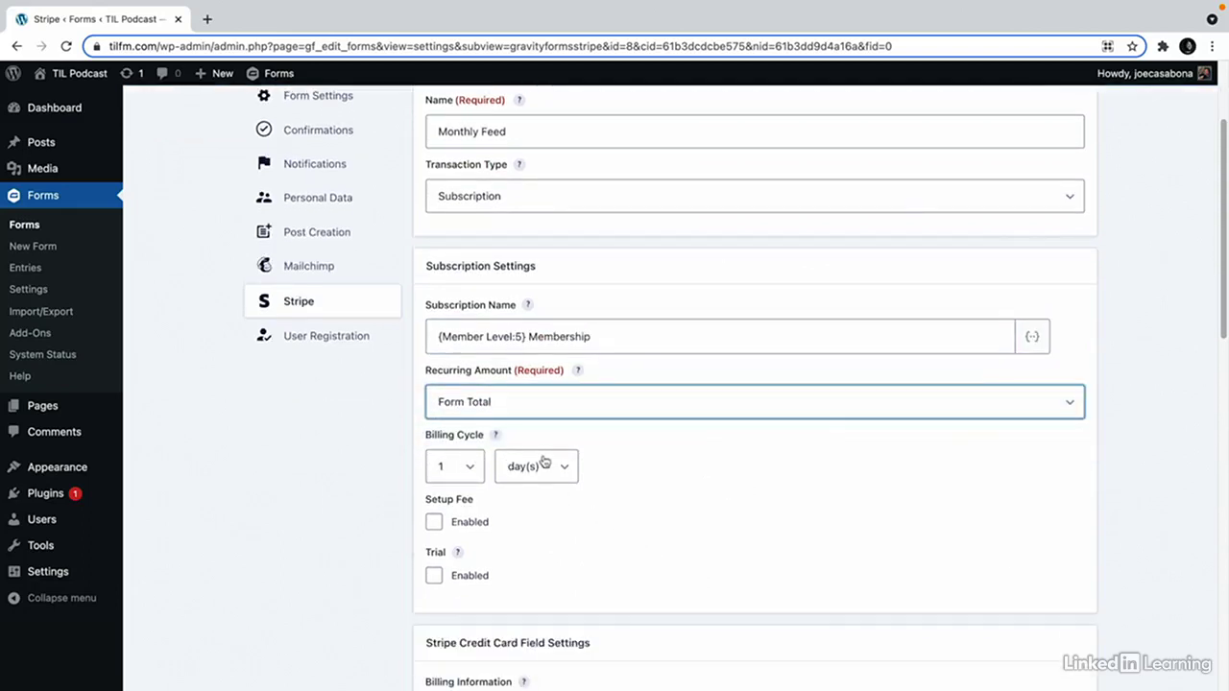
left_click(544, 464)
left_click(524, 502)
scroll(675, 545, "down", 1)
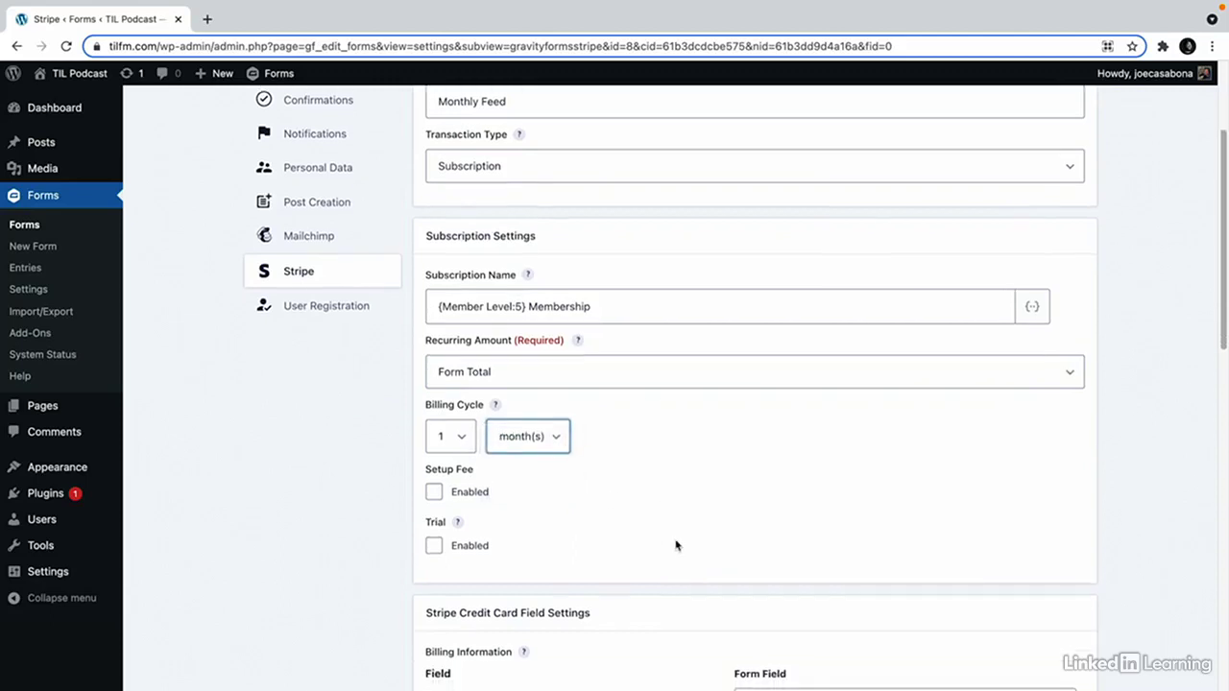
scroll(675, 546, "down", 2)
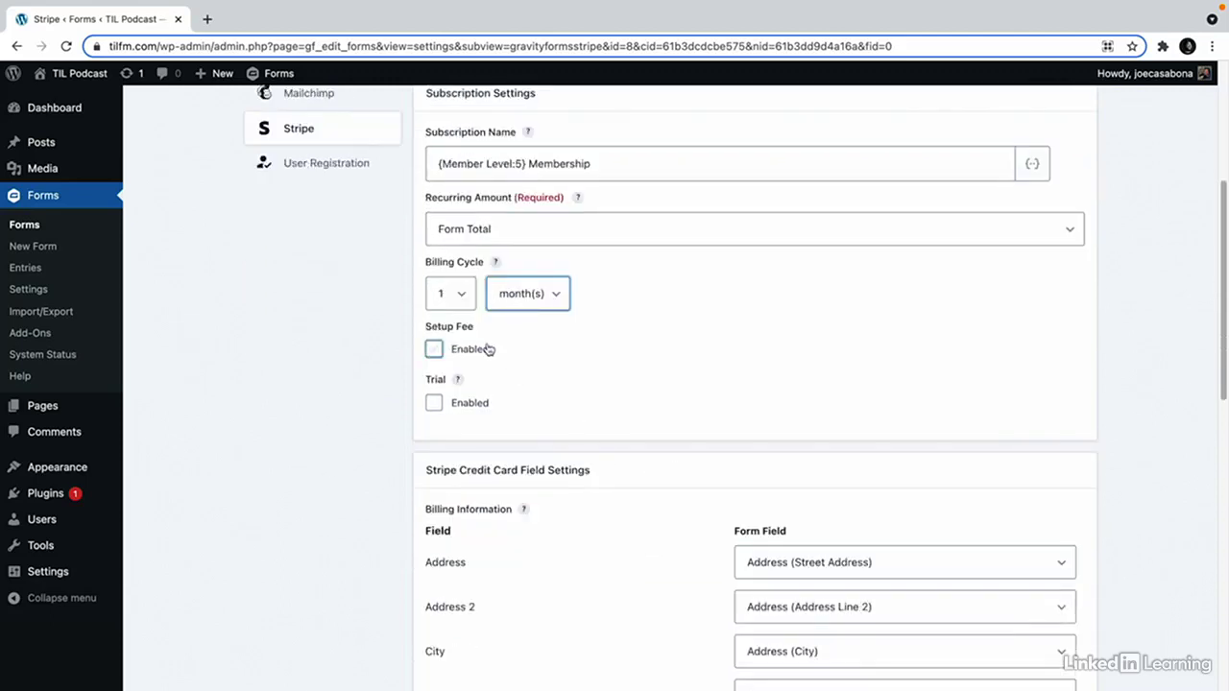
left_click(477, 402)
Review the Description field mapping choices, leaving Description unmapped.
scroll(617, 521, "down", 4)
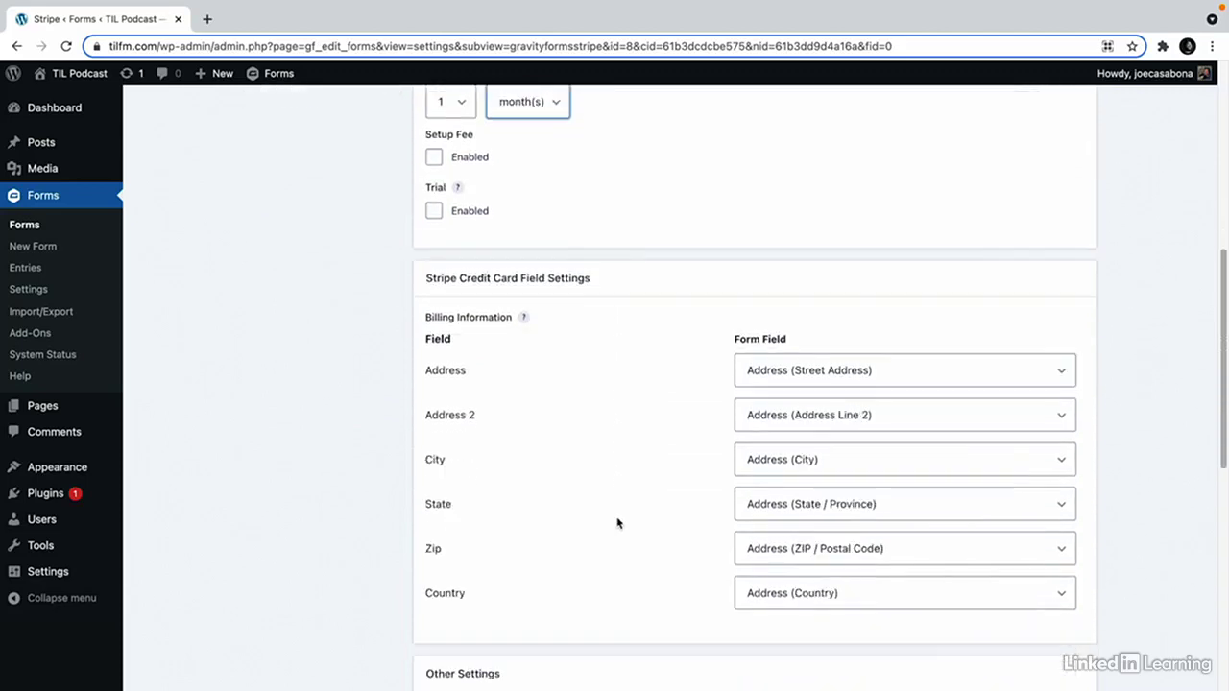
scroll(666, 439, "down", 1)
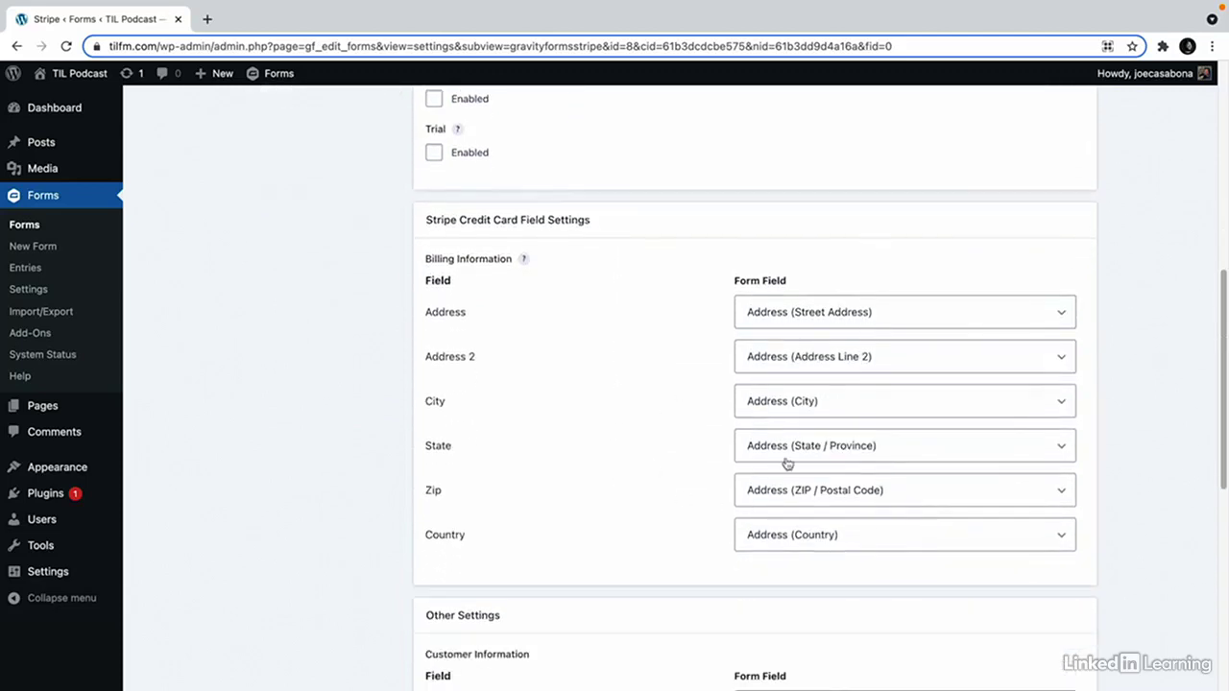
scroll(759, 480, "down", 2)
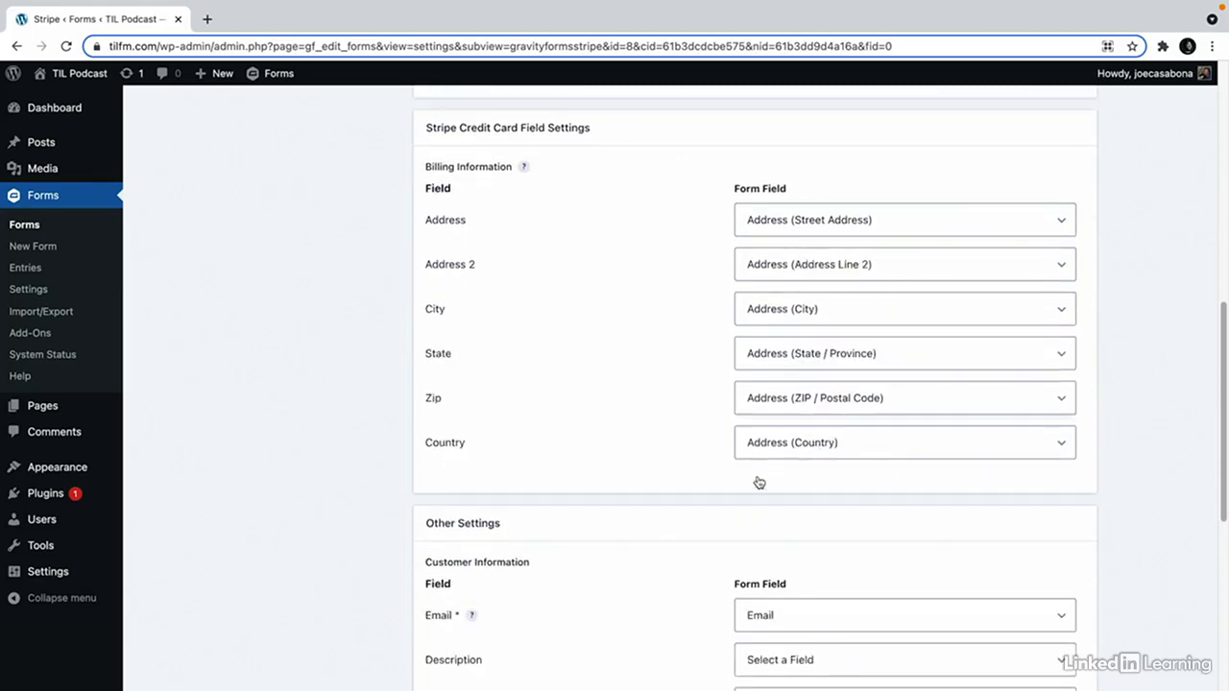
scroll(662, 461, "down", 4)
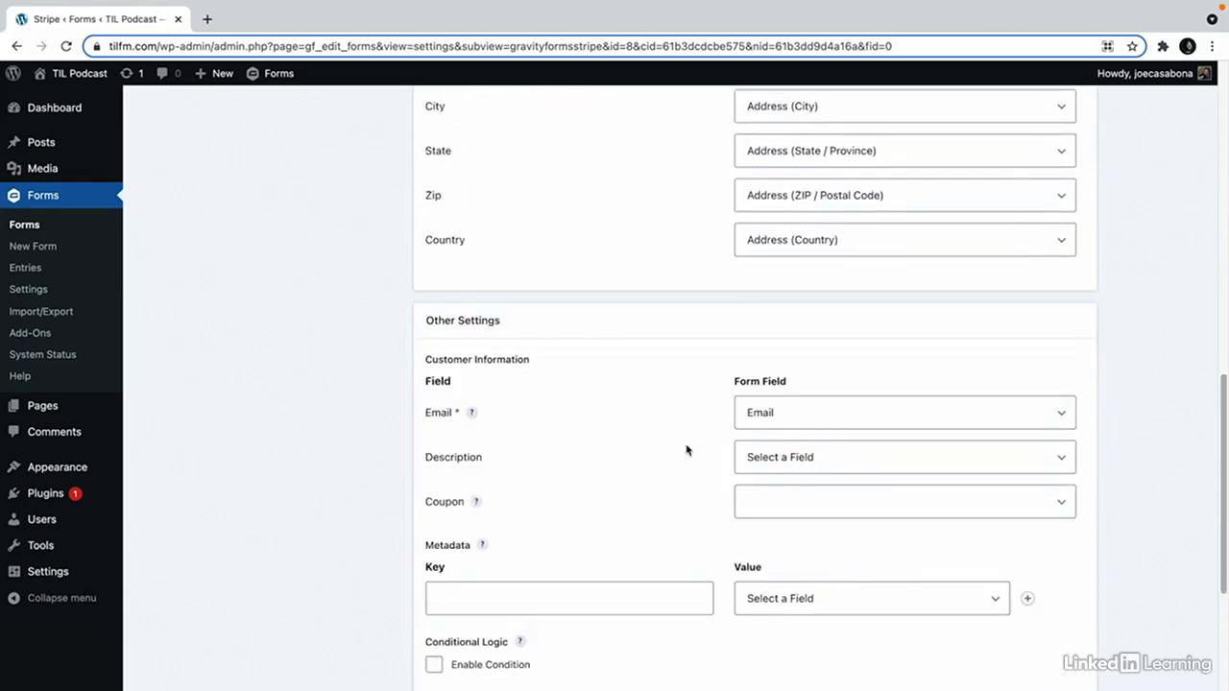
left_click(755, 470)
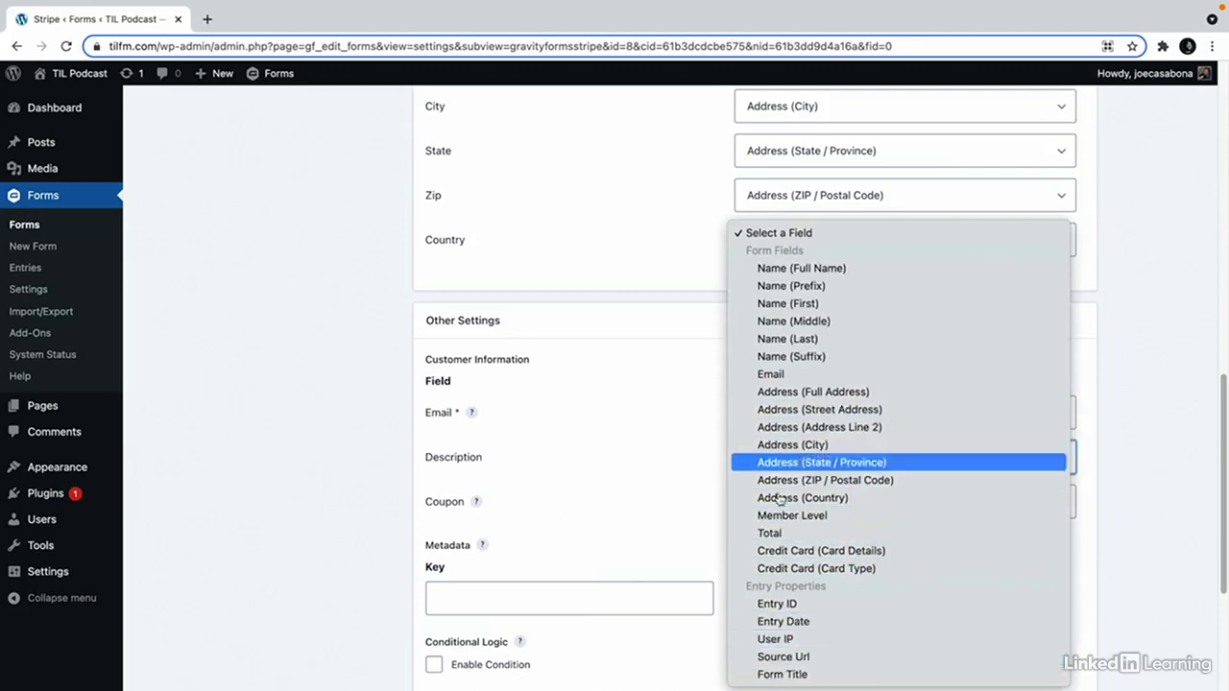
left_click(619, 514)
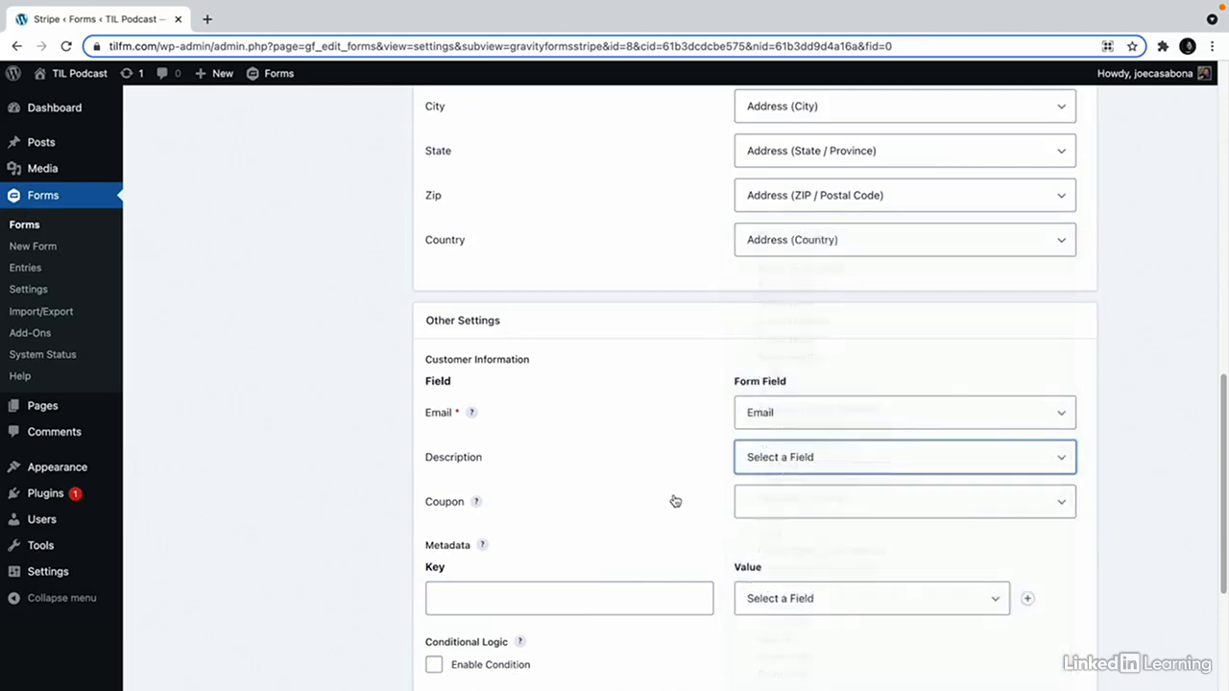
left_click(779, 458)
left_click(610, 453)
scroll(634, 483, "down", 2)
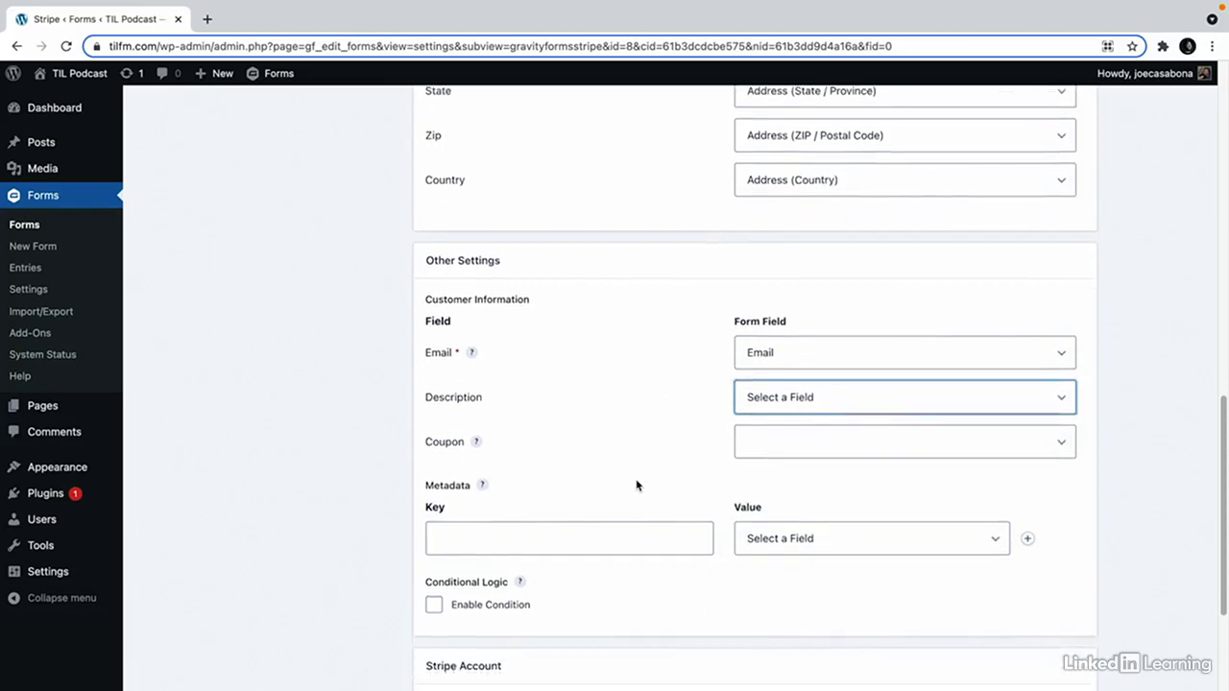
scroll(635, 485, "down", 4)
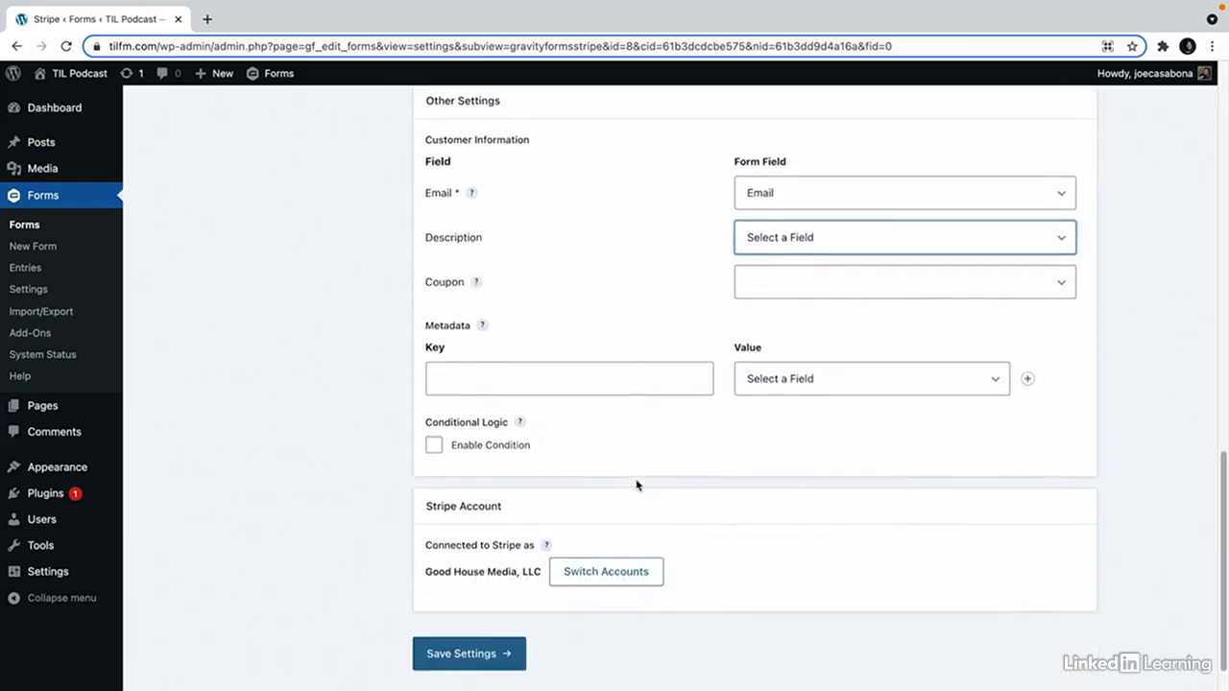
scroll(636, 485, "down", 1)
Enable the condition Member Level is Monthly, save the feed, and return to the Stripe feed list.
left_click(433, 399)
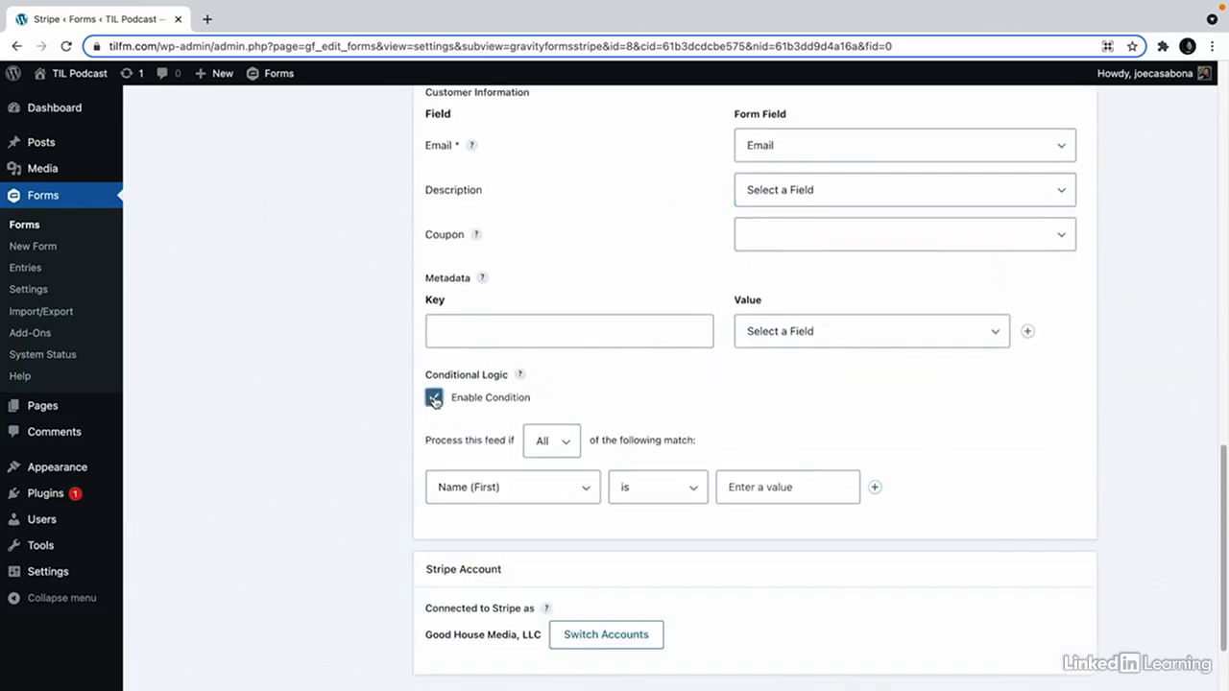
left_click(512, 499)
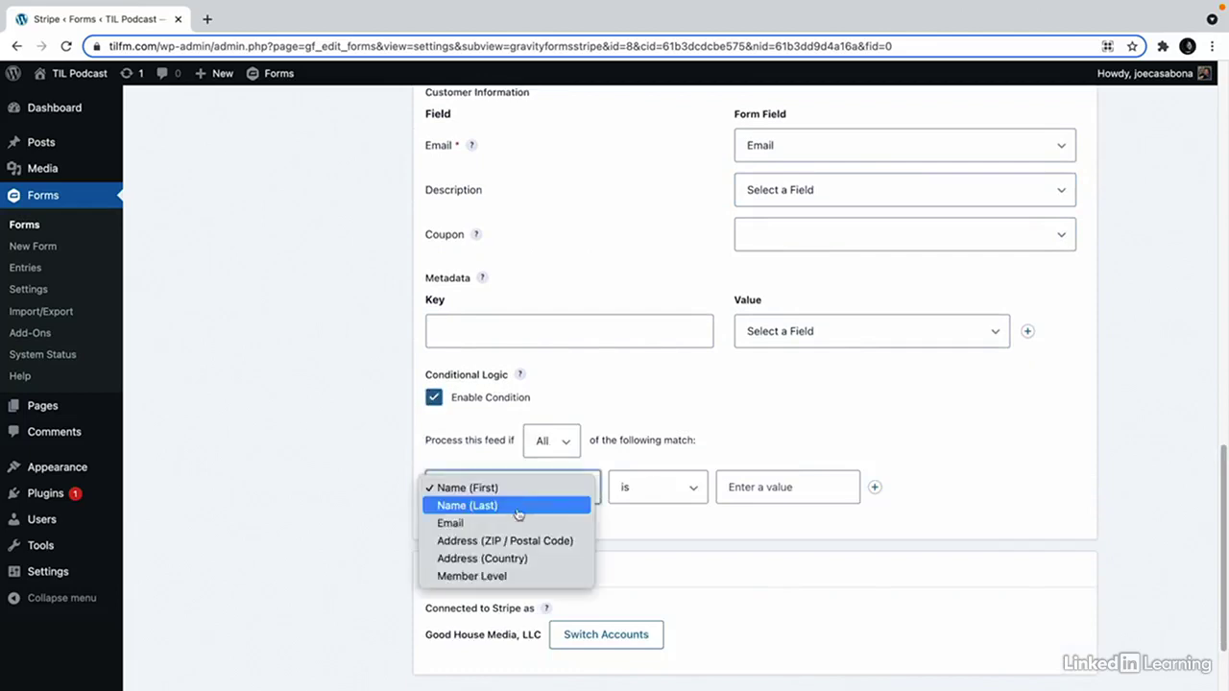
left_click(509, 574)
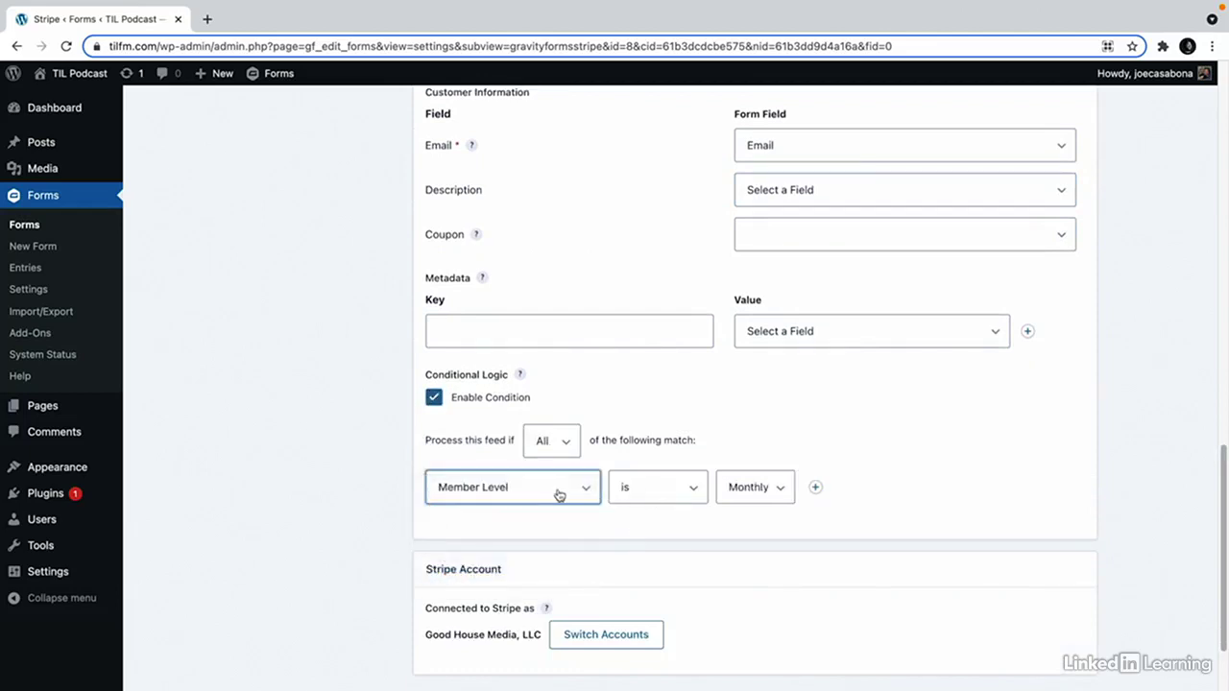
scroll(740, 504, "down", 1)
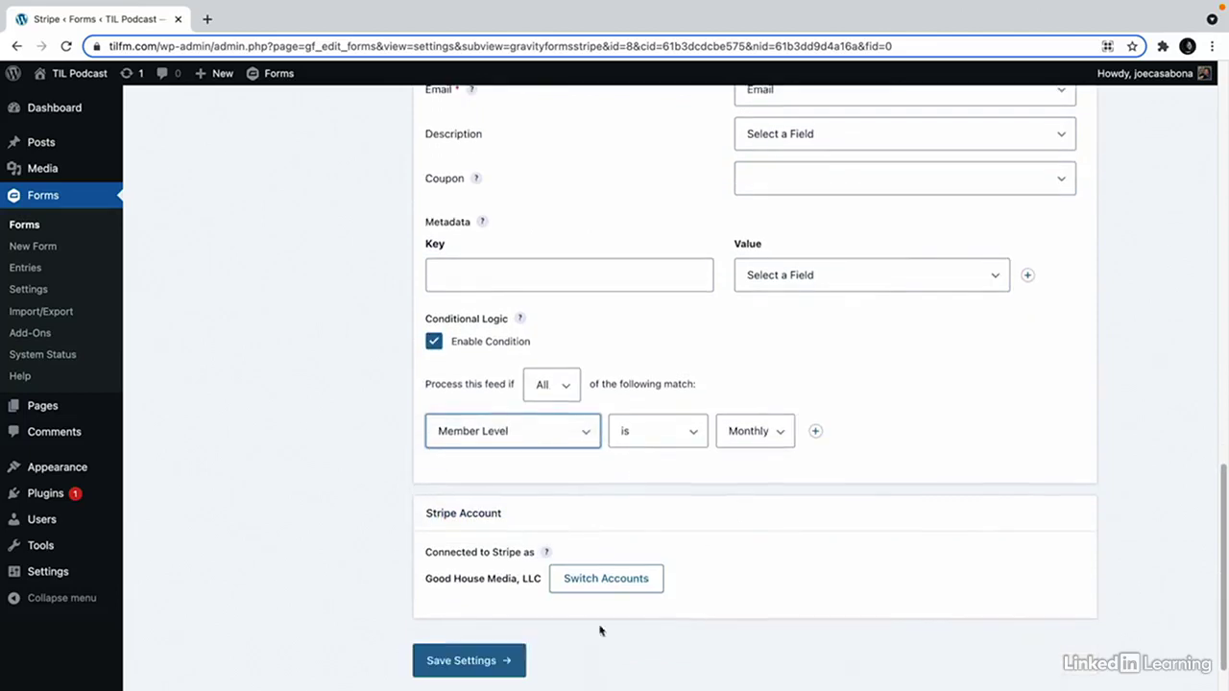
left_click(515, 661)
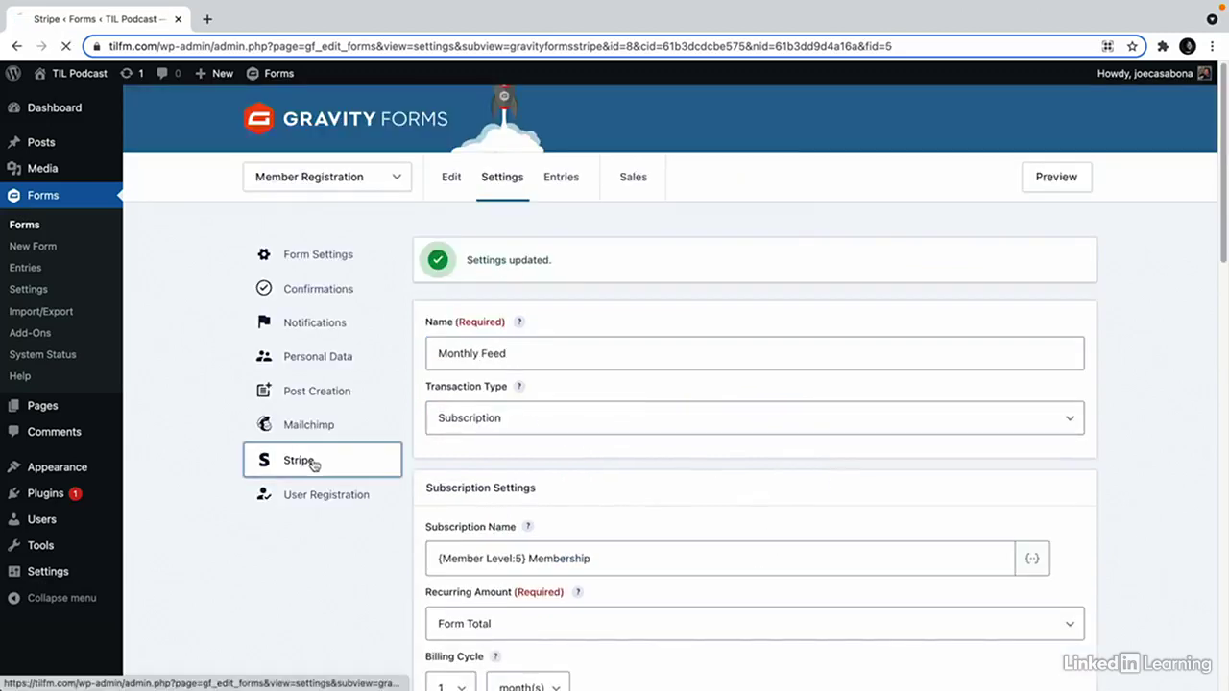
left_click(310, 461)
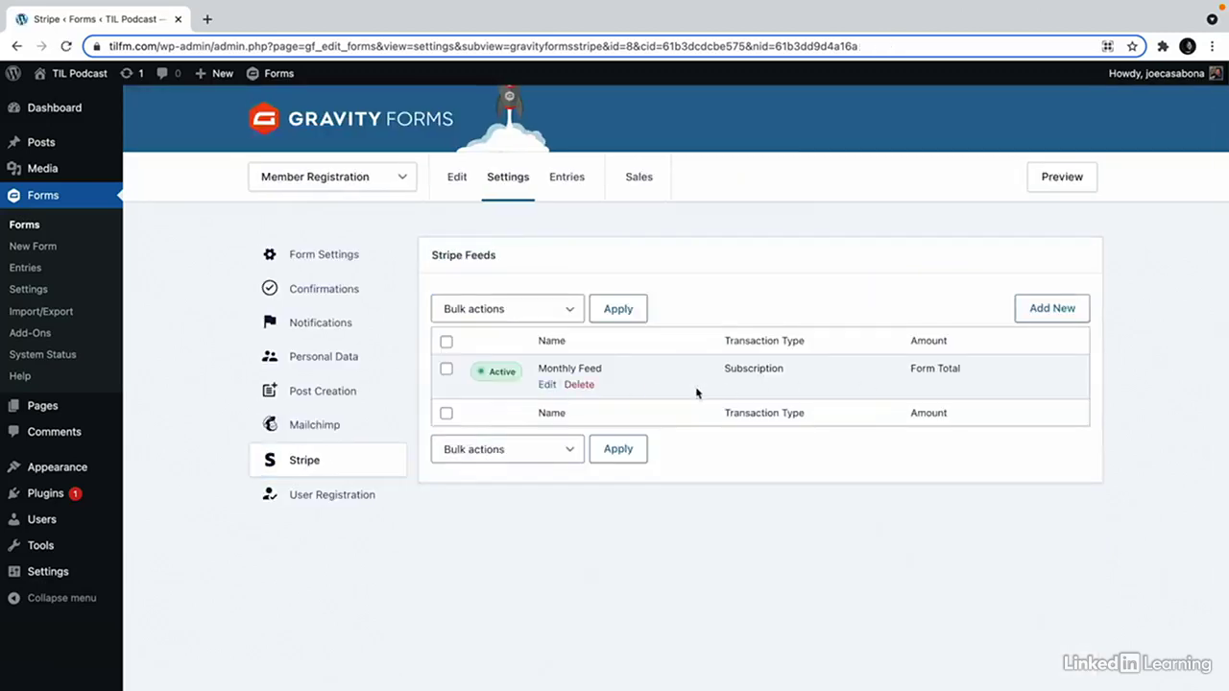
Add a new Stripe feed named Yearly Feed with Subscription as the transaction type.
left_click(1048, 310)
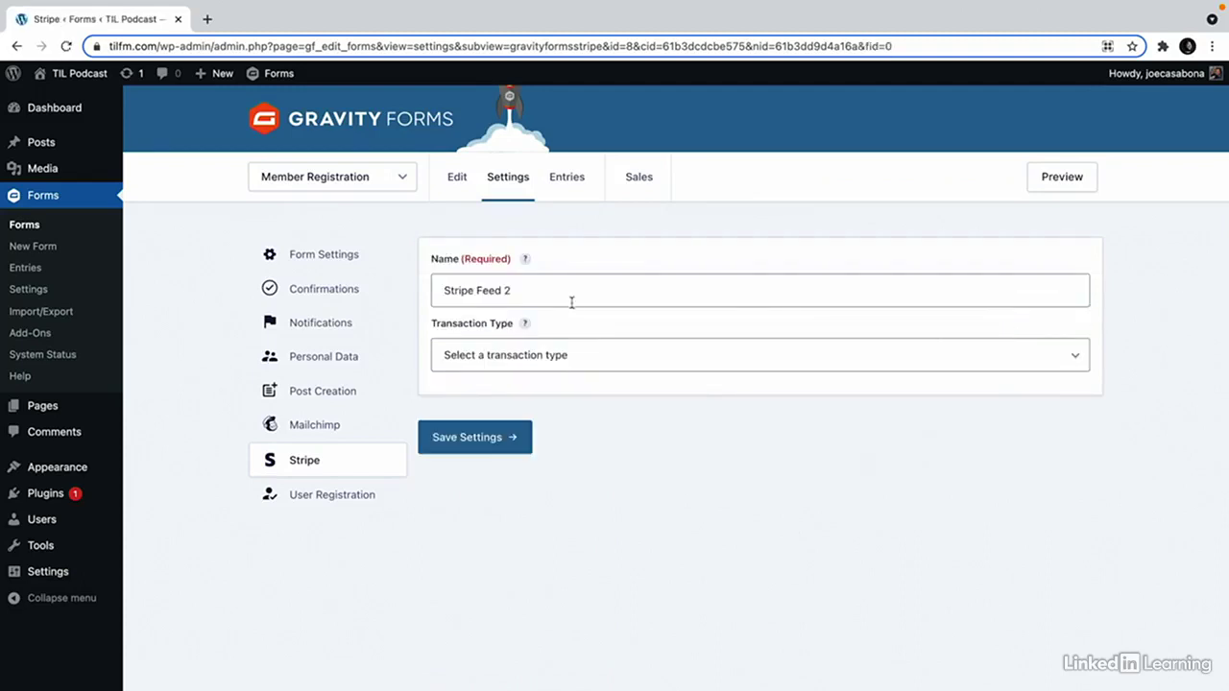
triple_click(571, 301)
type("Yearly Feed")
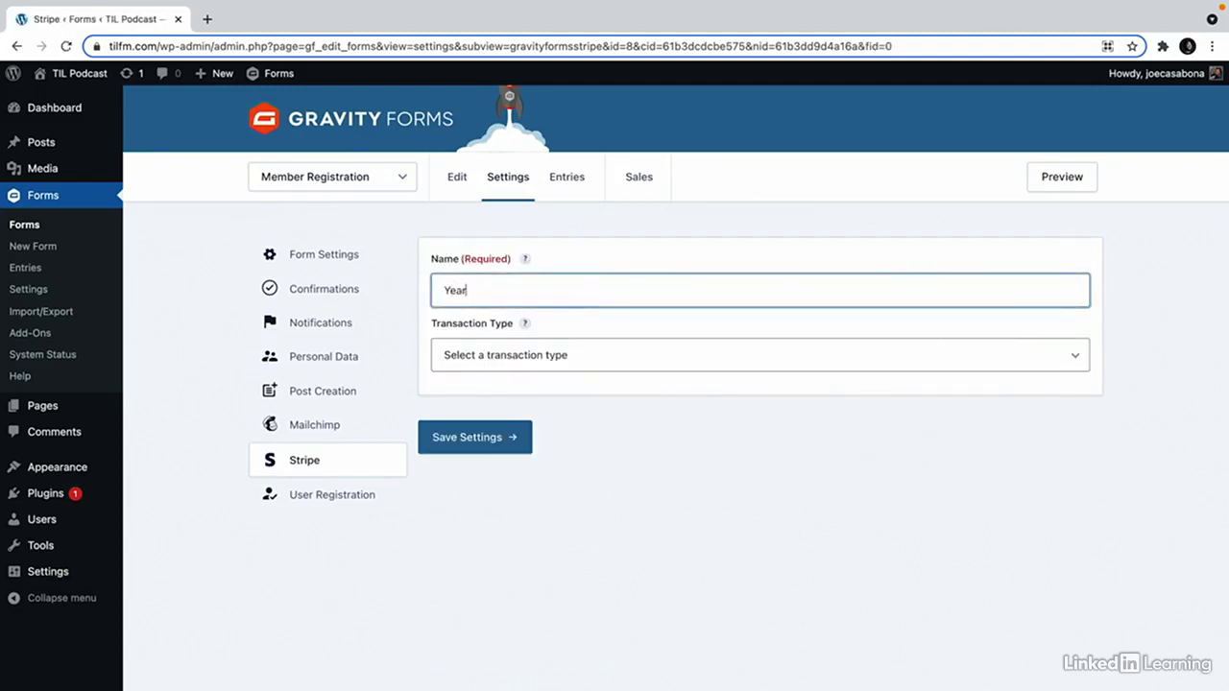
left_click(496, 363)
left_click(497, 390)
Build the subscription name from the Member Level field plus 'Membership' text.
scroll(596, 491, "down", 1)
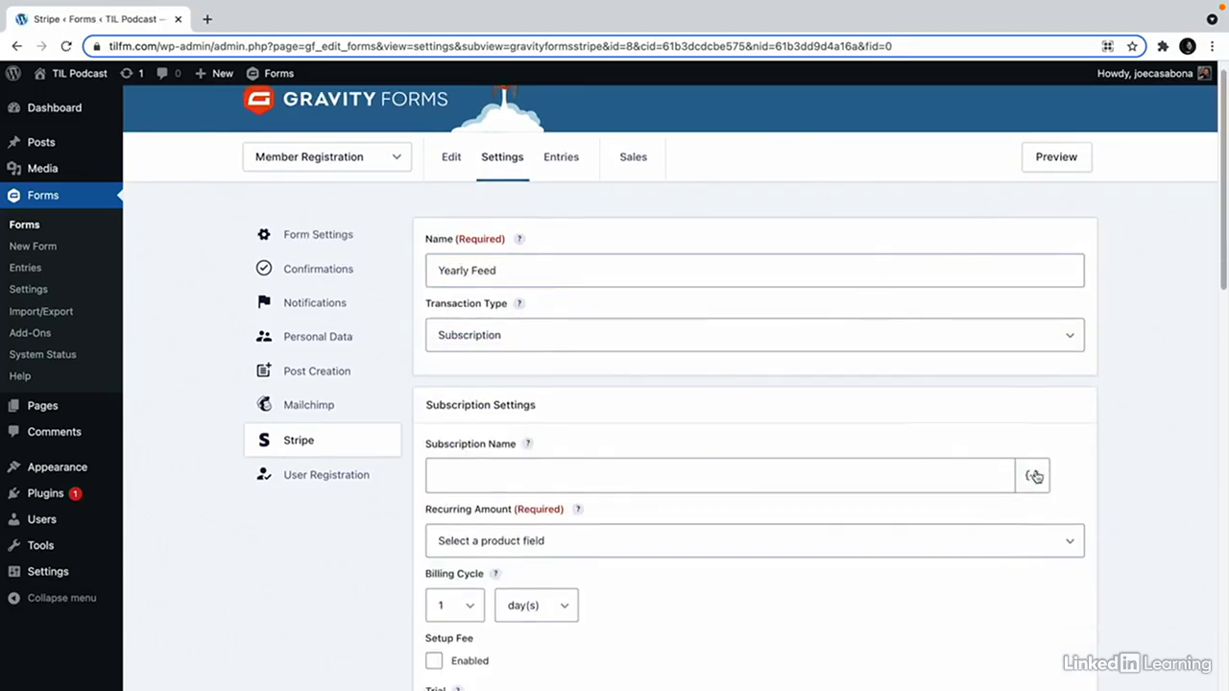
left_click(1032, 475)
scroll(957, 563, "down", 3)
scroll(957, 563, "down", 3)
left_click(953, 567)
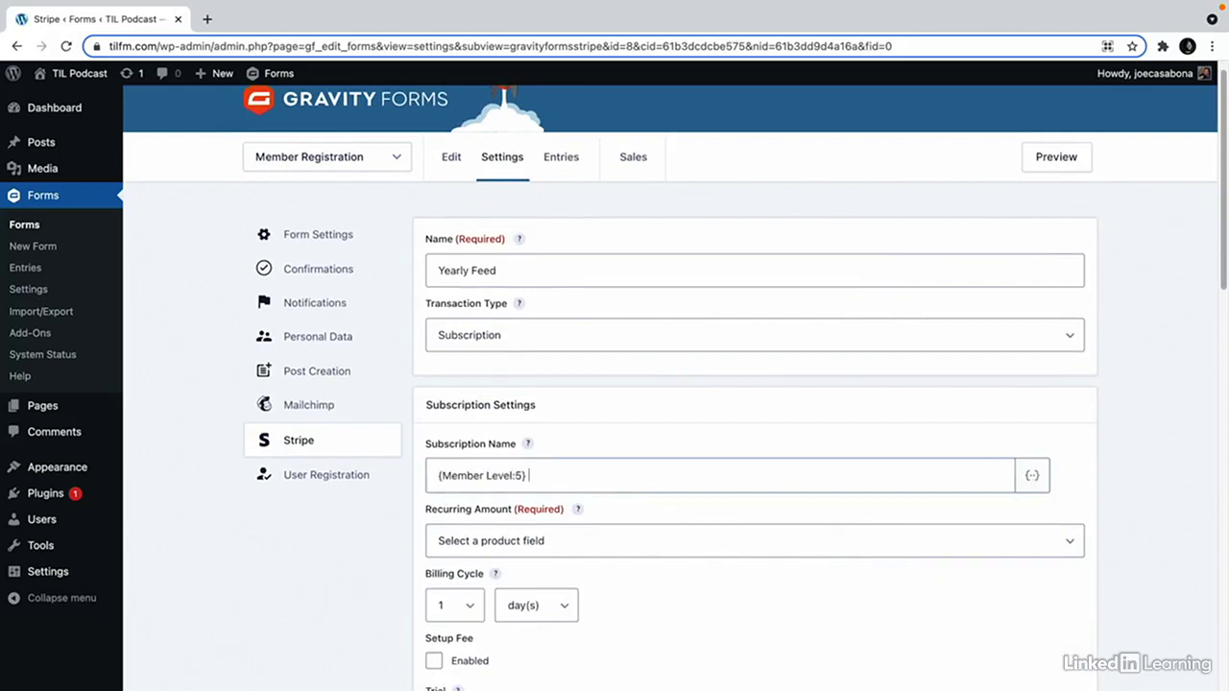
type("Membership")
Set the recurring amount to Form Total and the billing cycle to 1 year.
left_click(619, 545)
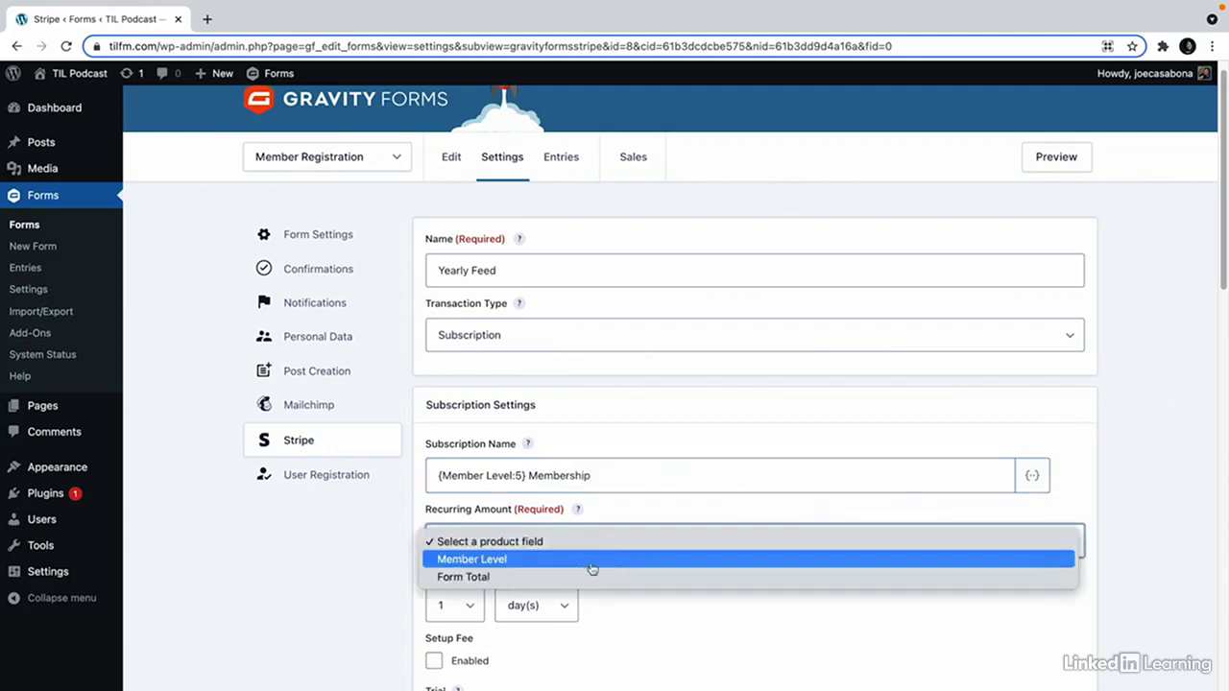
left_click(560, 578)
left_click(447, 608)
left_click(448, 609)
left_click(570, 613)
left_click(549, 659)
scroll(625, 633, "down", 6)
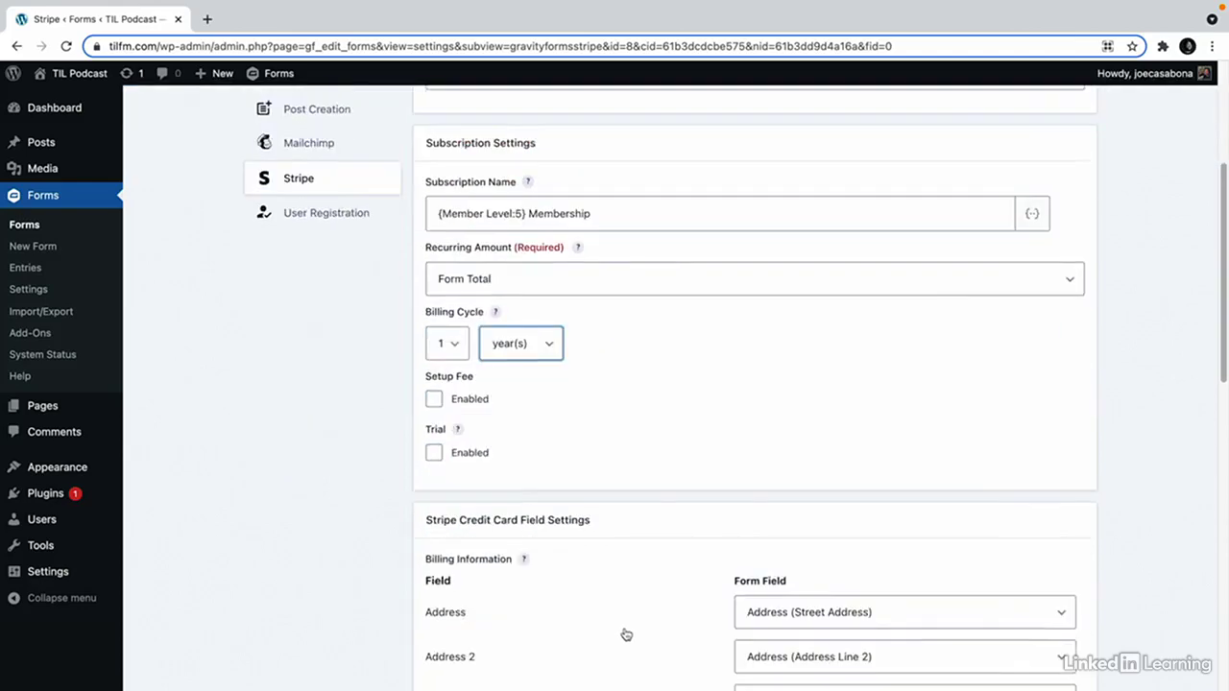
scroll(625, 633, "down", 6)
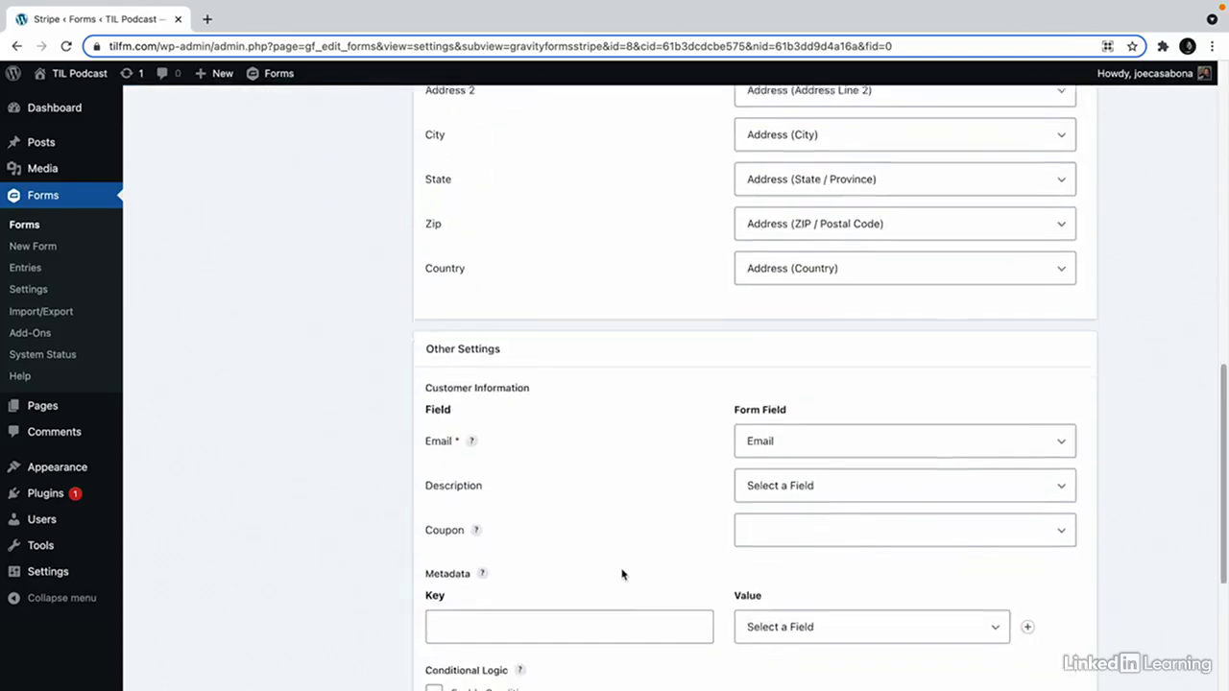
Enable the condition Member Level is Yearly and save the Yearly Feed.
left_click(434, 397)
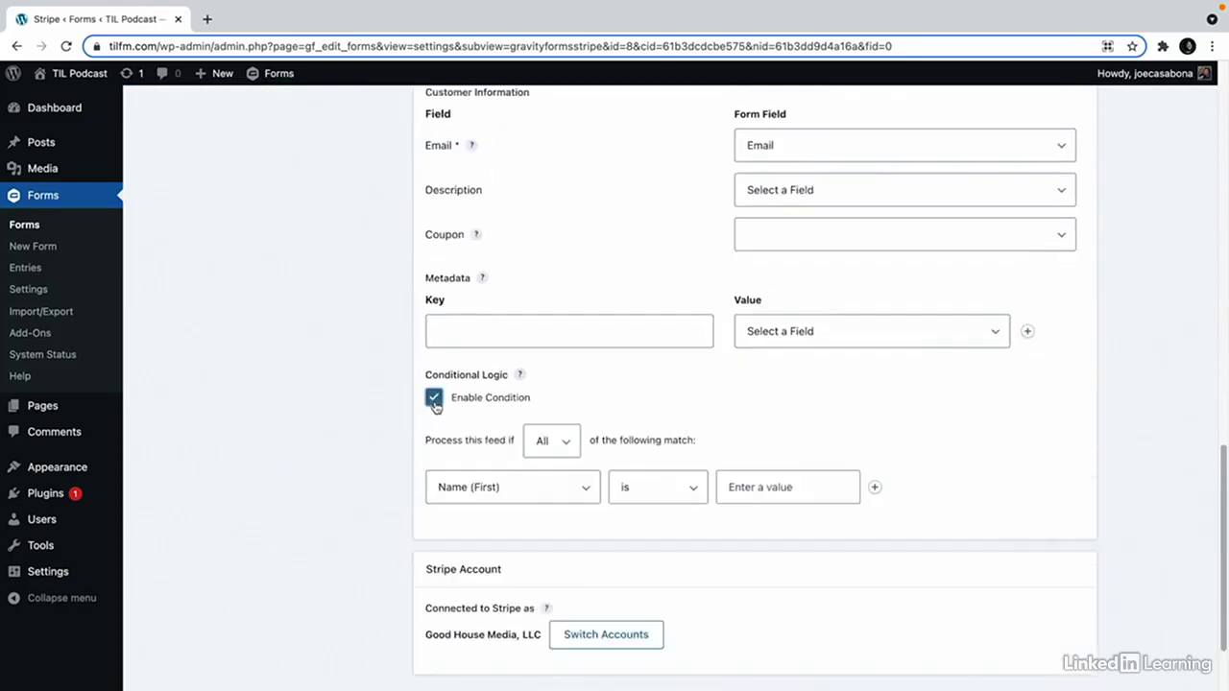
left_click(483, 487)
left_click(509, 577)
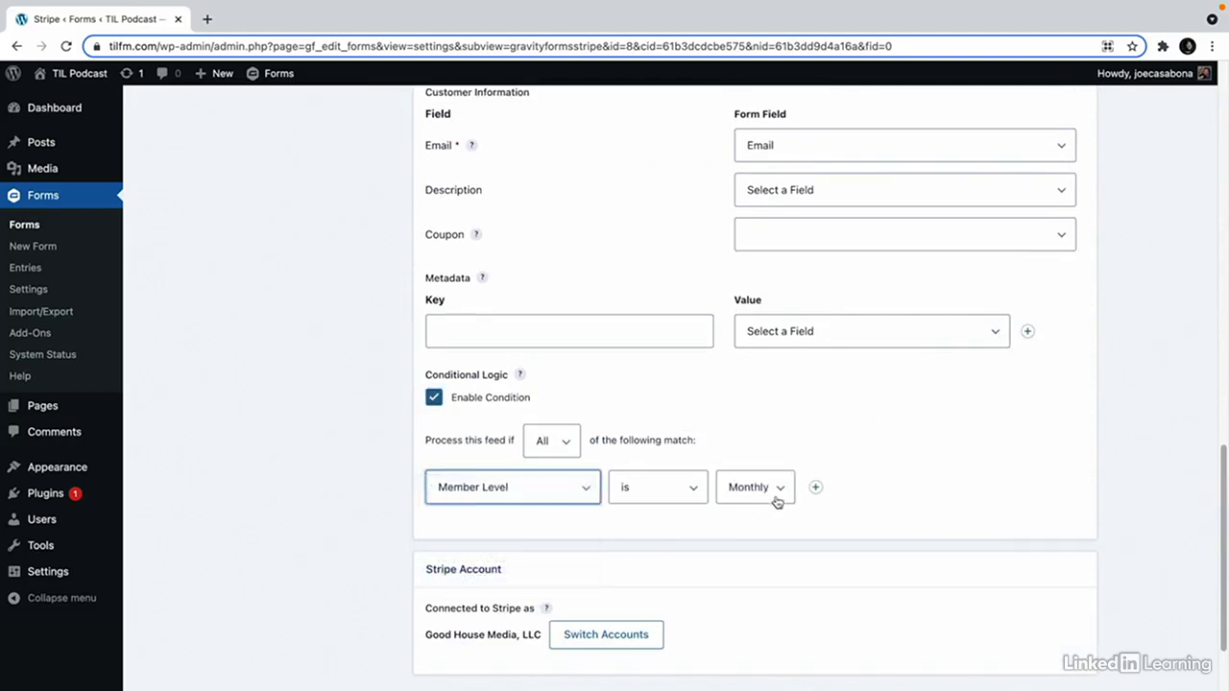
left_click(777, 496)
left_click(776, 508)
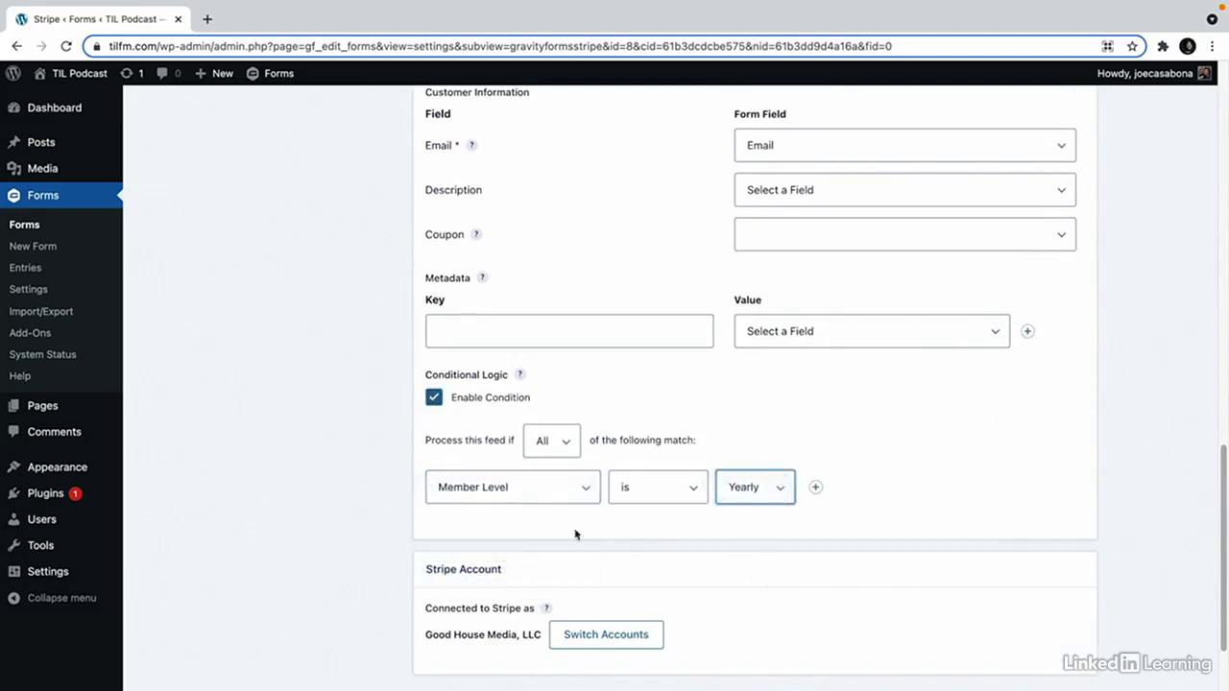
scroll(668, 555, "down", 1)
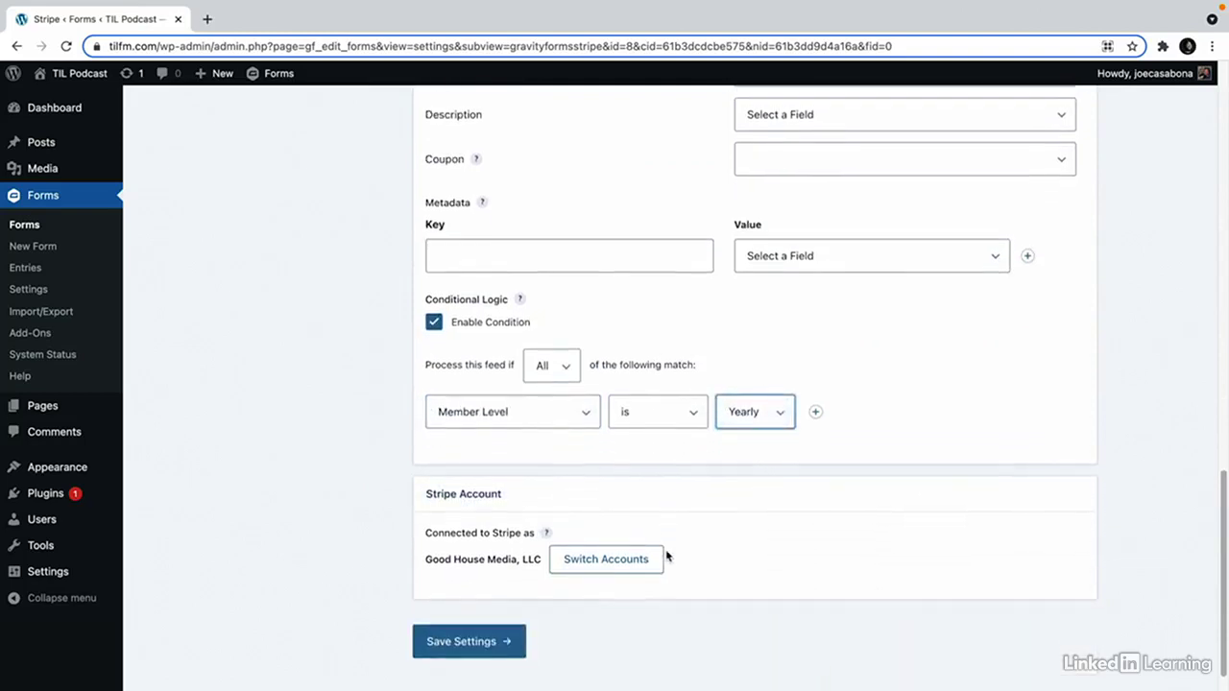
left_click(471, 636)
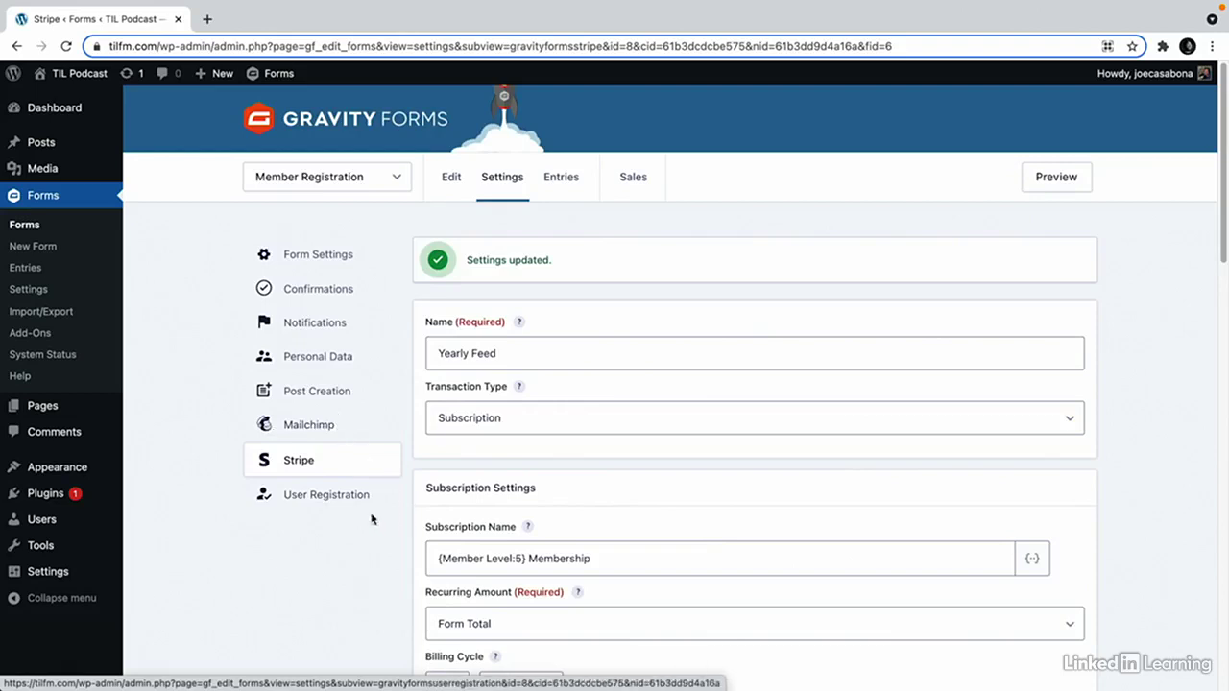
Add a Create User registration feed named Member Registration.
left_click(348, 495)
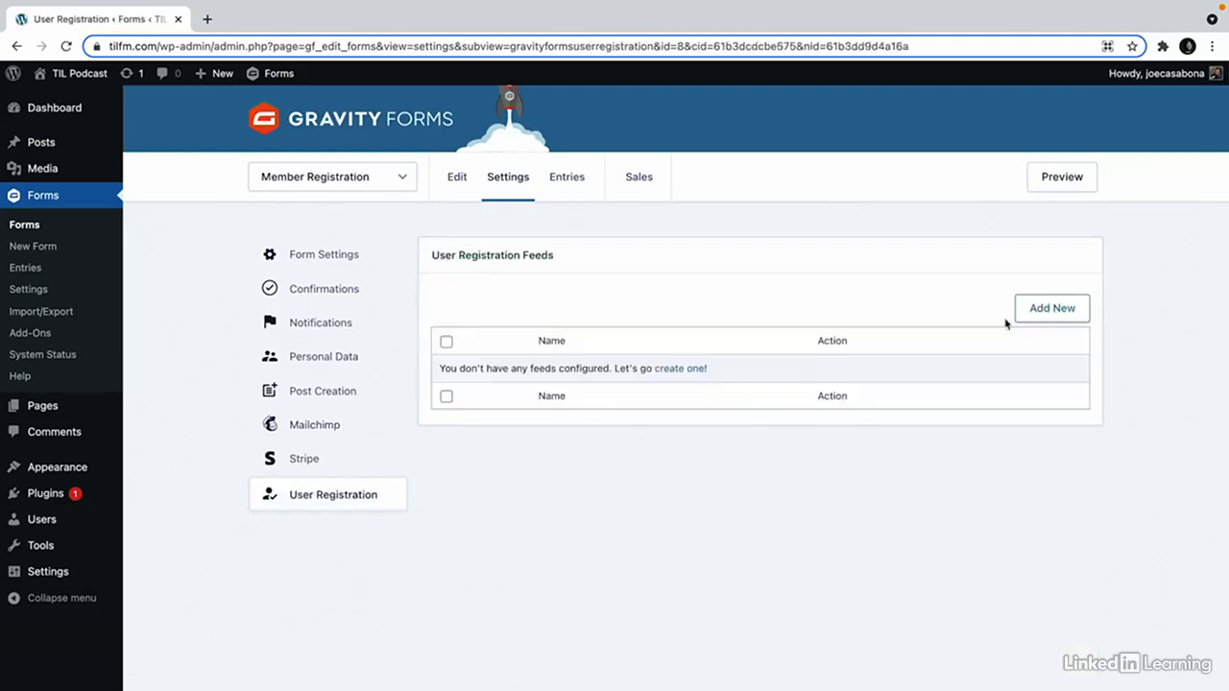
left_click(1060, 308)
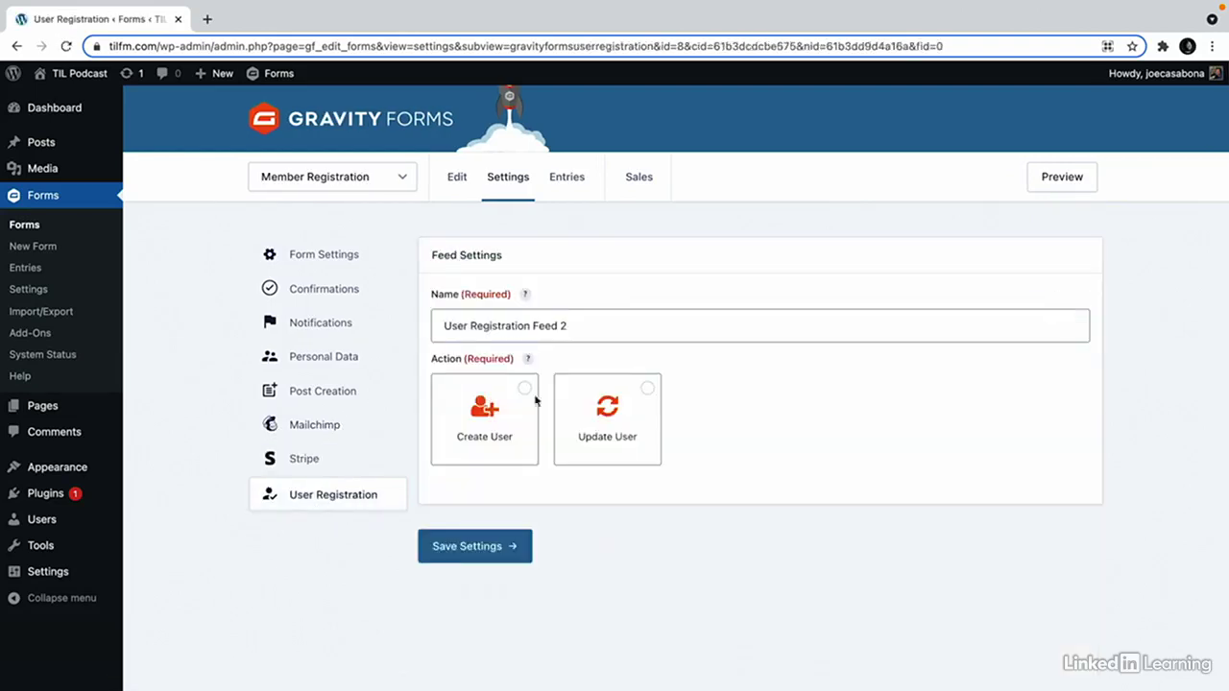
left_click(497, 411)
left_click(540, 329)
triple_click(541, 329)
type("Membe")
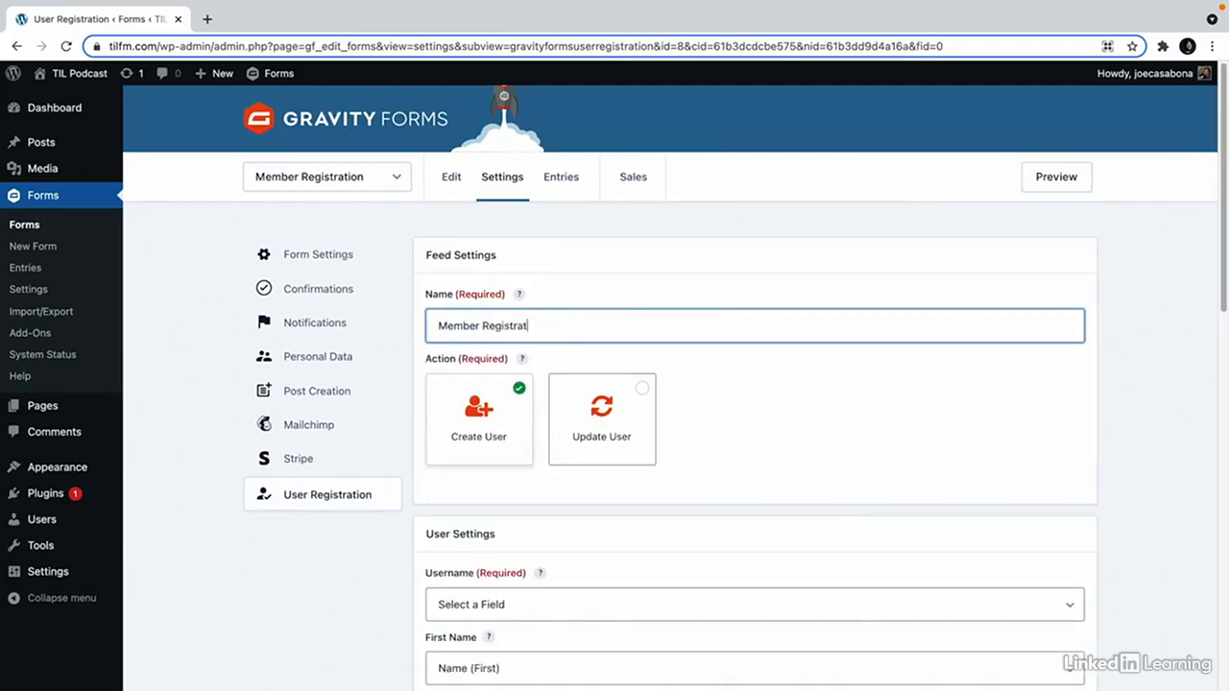
Map the username to Email and the nickname to Name (First).
scroll(546, 306, "down", 3)
left_click(480, 382)
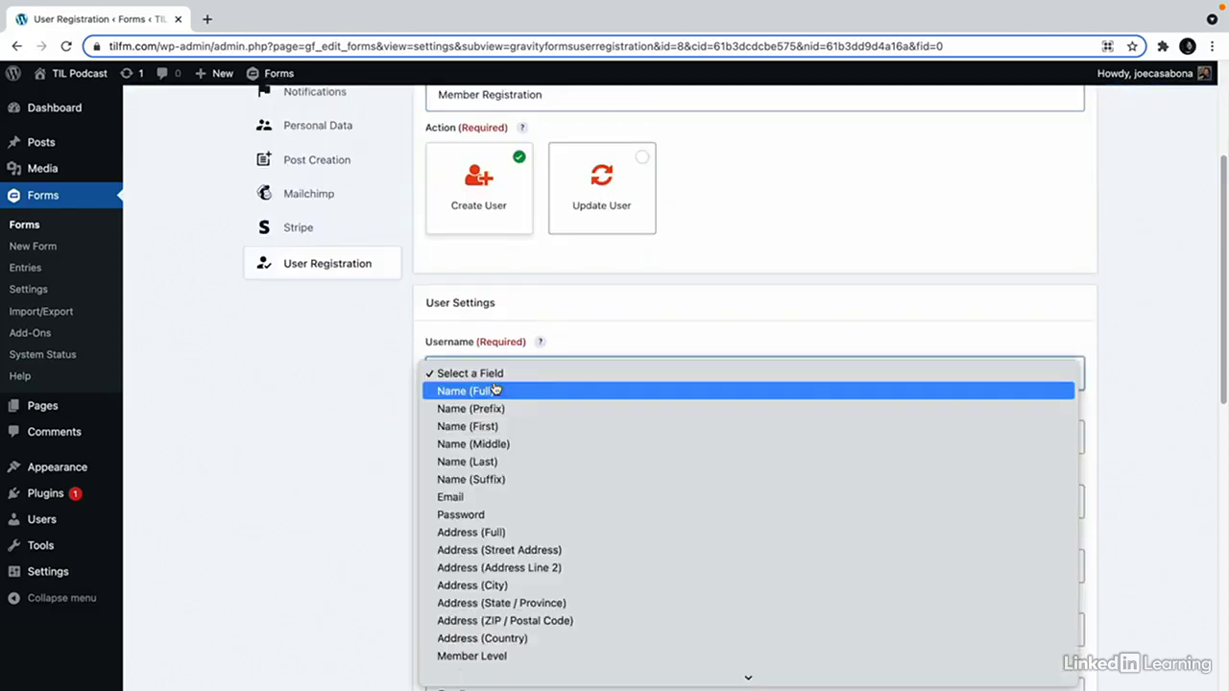
left_click(506, 497)
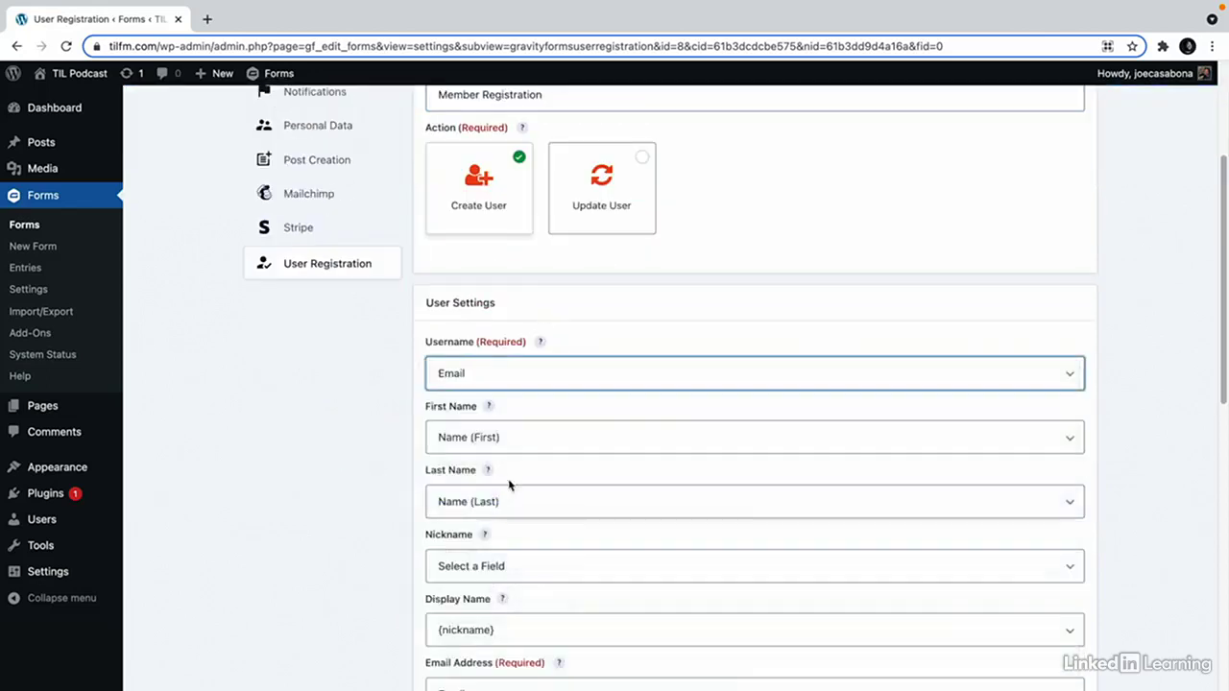
scroll(519, 496, "down", 1)
left_click(521, 497)
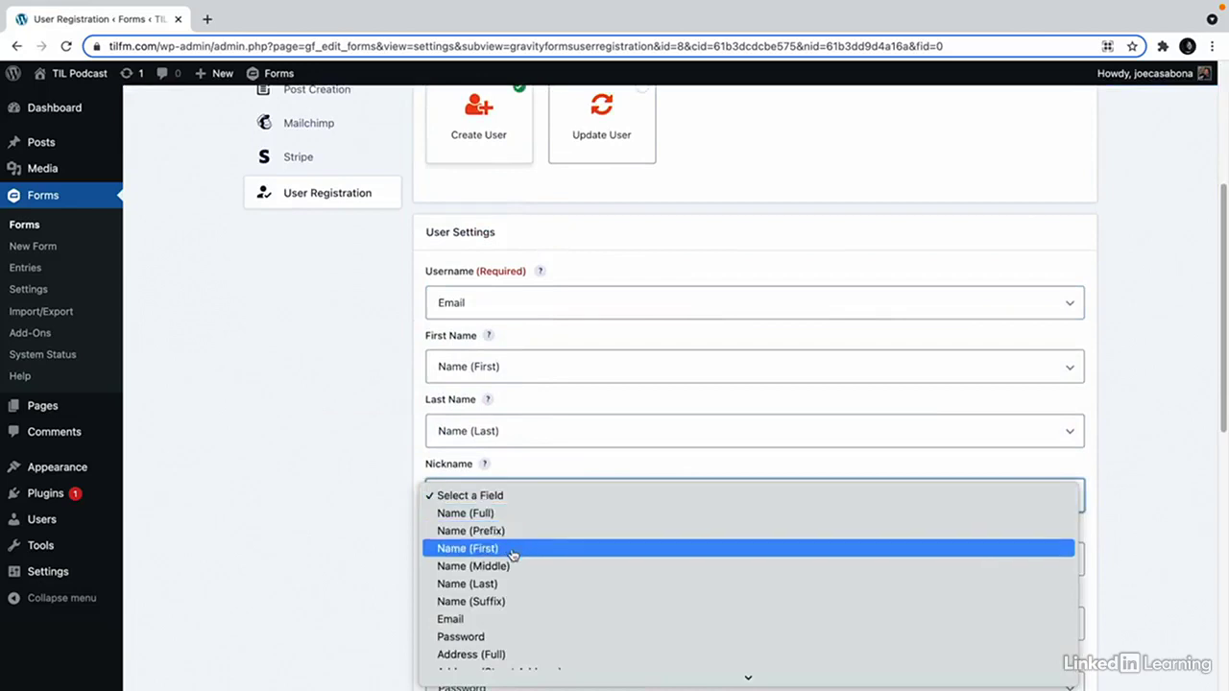
left_click(510, 553)
Take the password from the form's Password field and assign the Subscriber role.
scroll(472, 545, "down", 1)
scroll(472, 545, "down", 2)
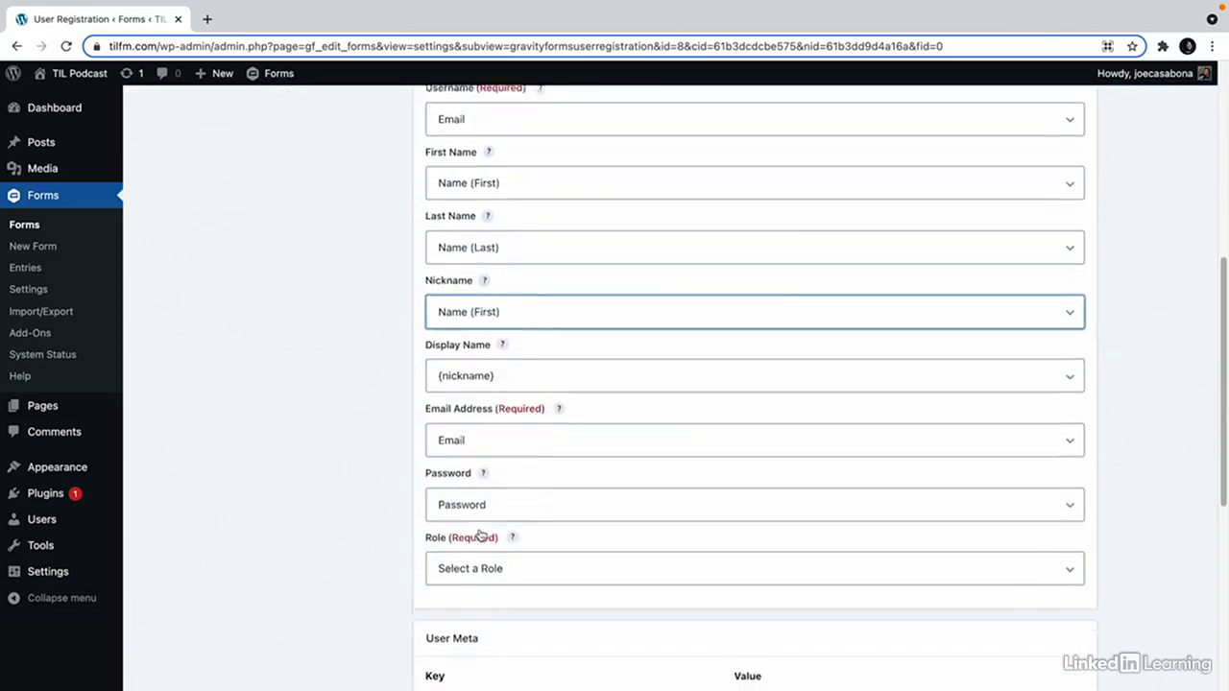
left_click(504, 490)
left_click(504, 489)
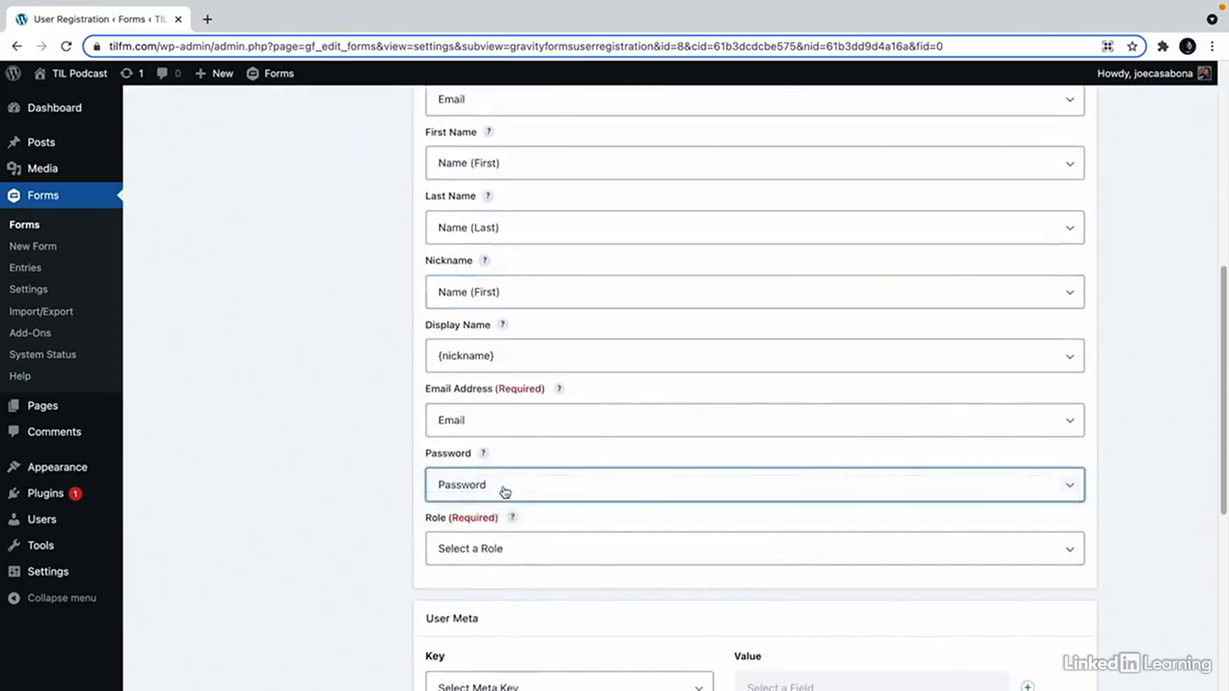
scroll(510, 509, "down", 1)
left_click(510, 539)
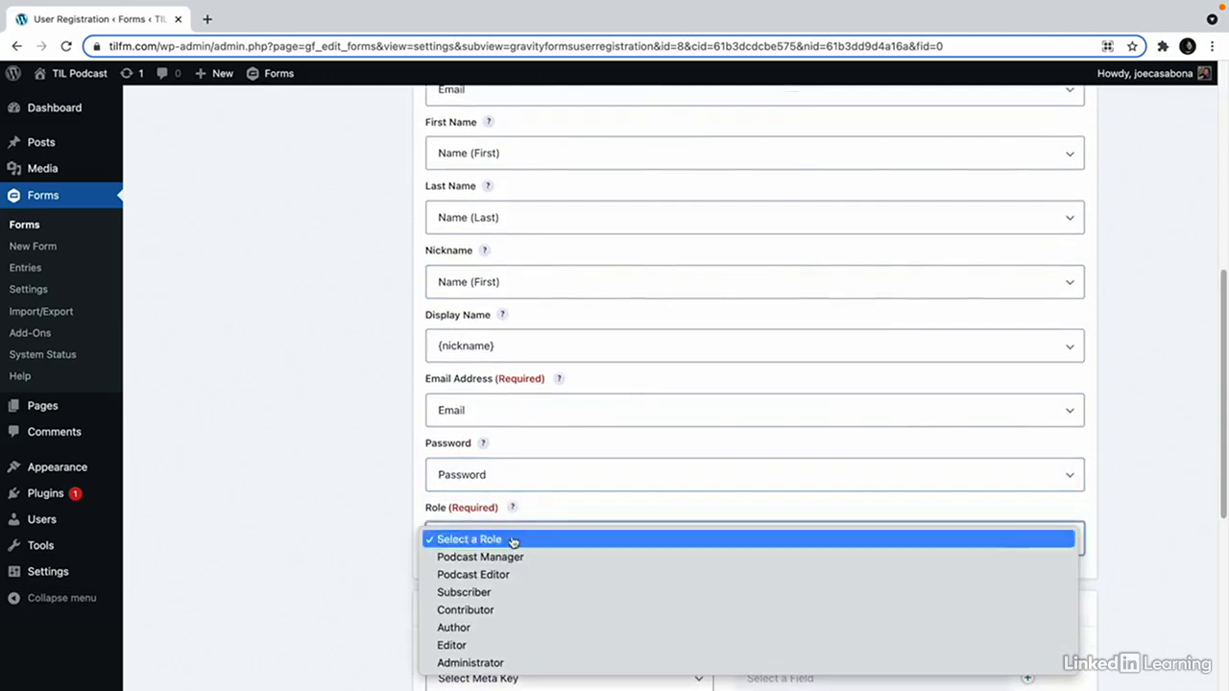
left_click(553, 591)
scroll(395, 585, "down", 2)
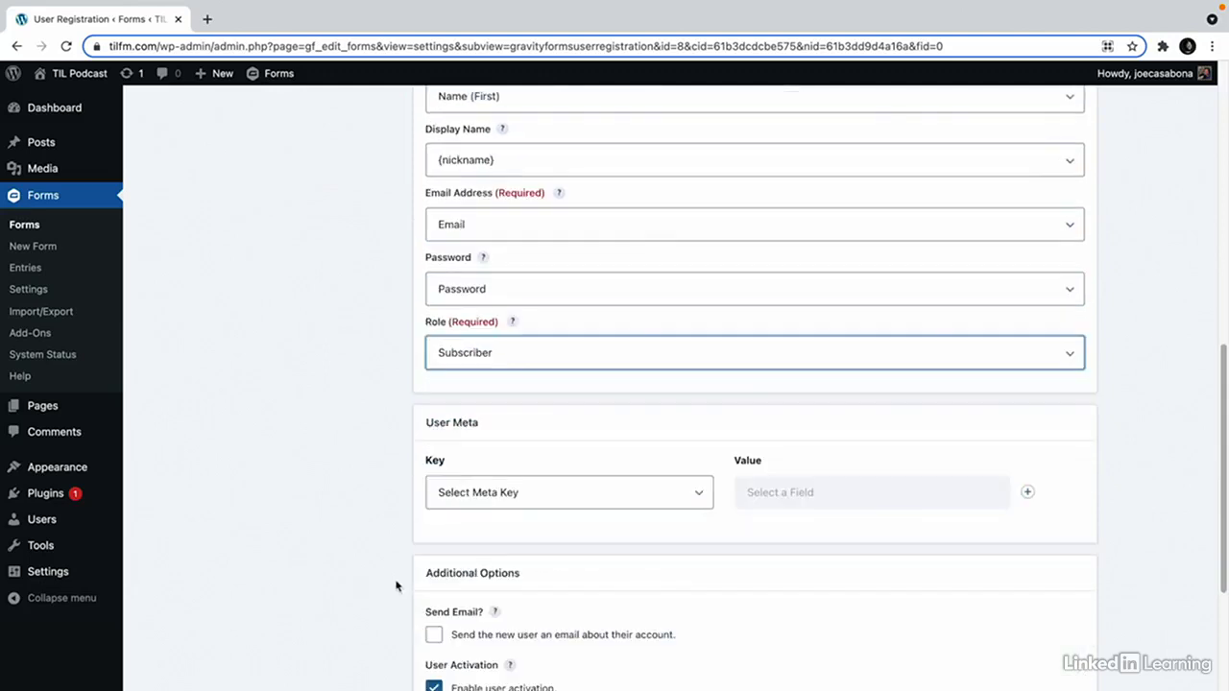
Add a custom user meta key member_level mapped to the Member Level field.
left_click(506, 499)
left_click(506, 492)
scroll(537, 460, "down", 1)
left_click(546, 420)
scroll(576, 535, "down", 5)
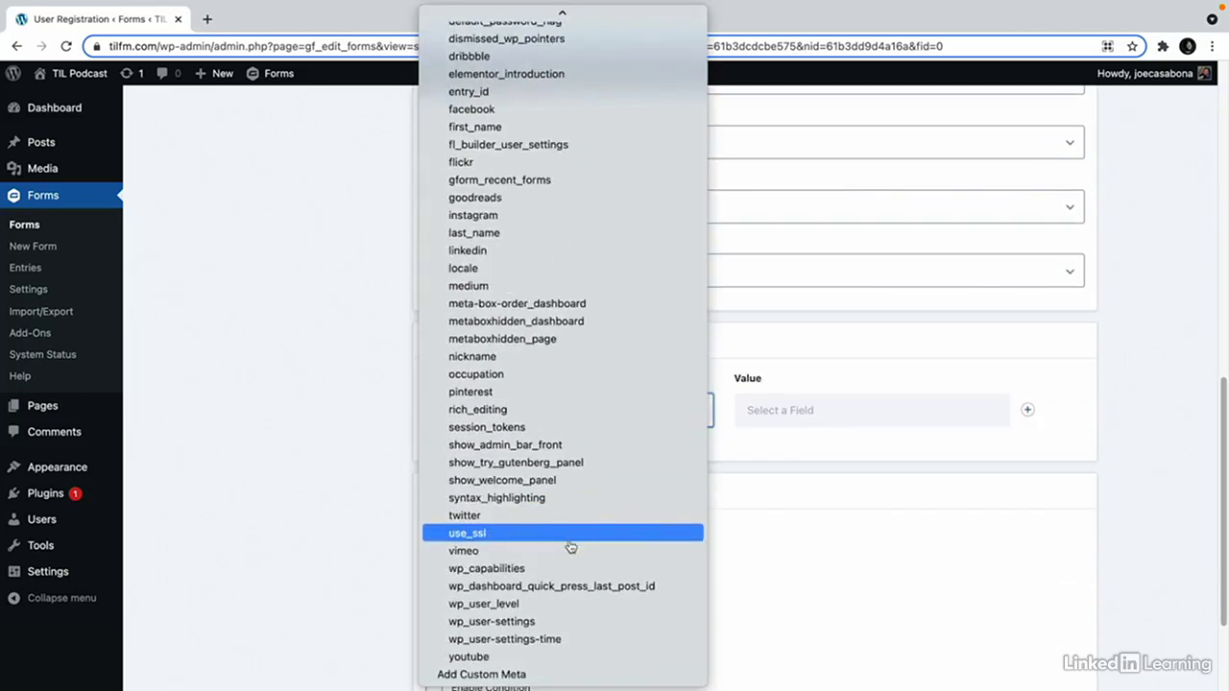
left_click(499, 674)
left_click(573, 416)
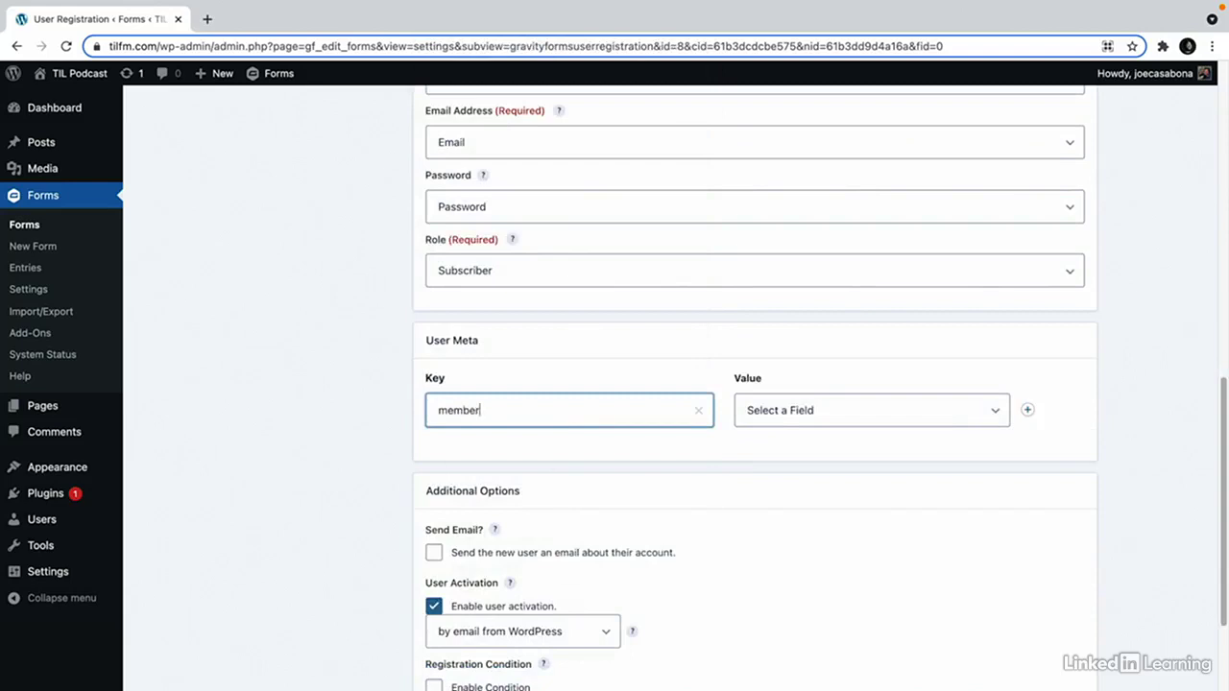
left_click(778, 426)
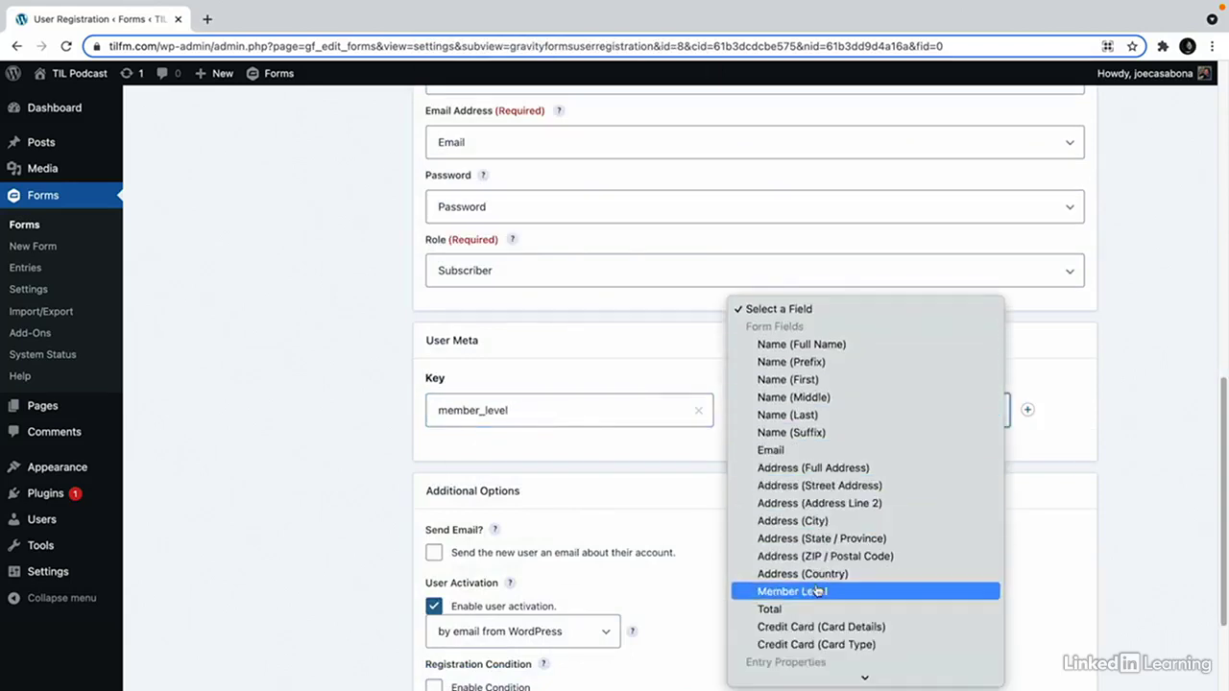
left_click(816, 591)
scroll(351, 500, "down", 3)
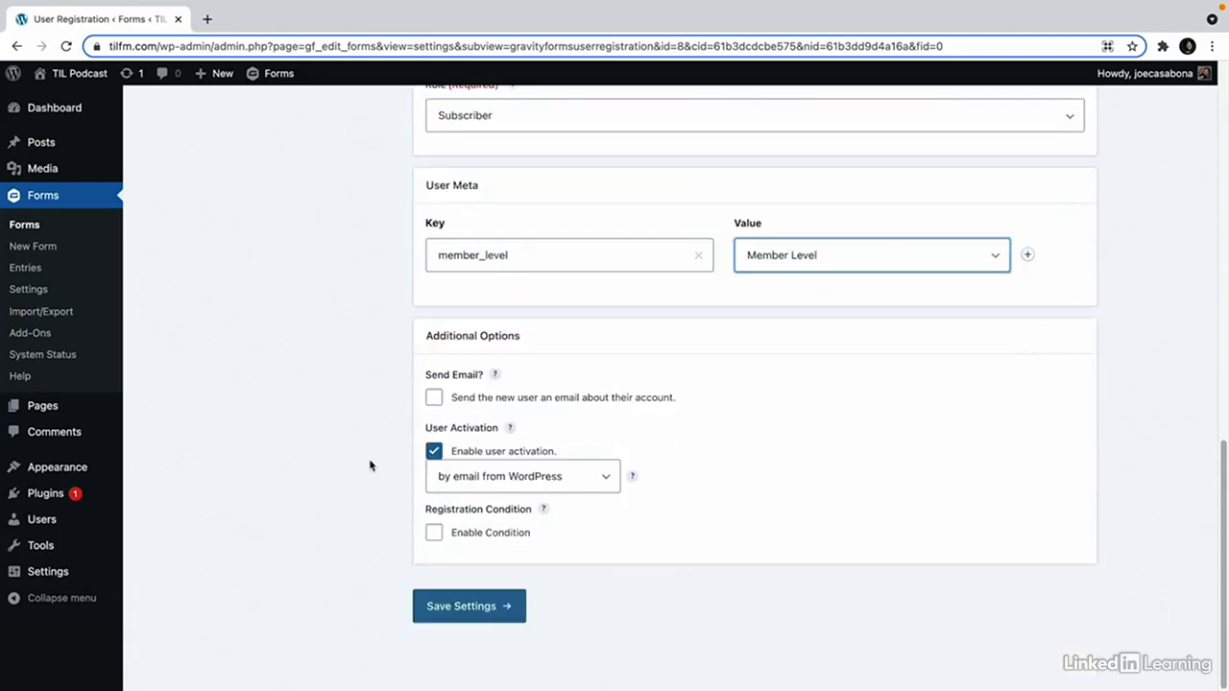
Keep WordPress email activation for new users and save the Member Registration feed.
left_click(520, 401)
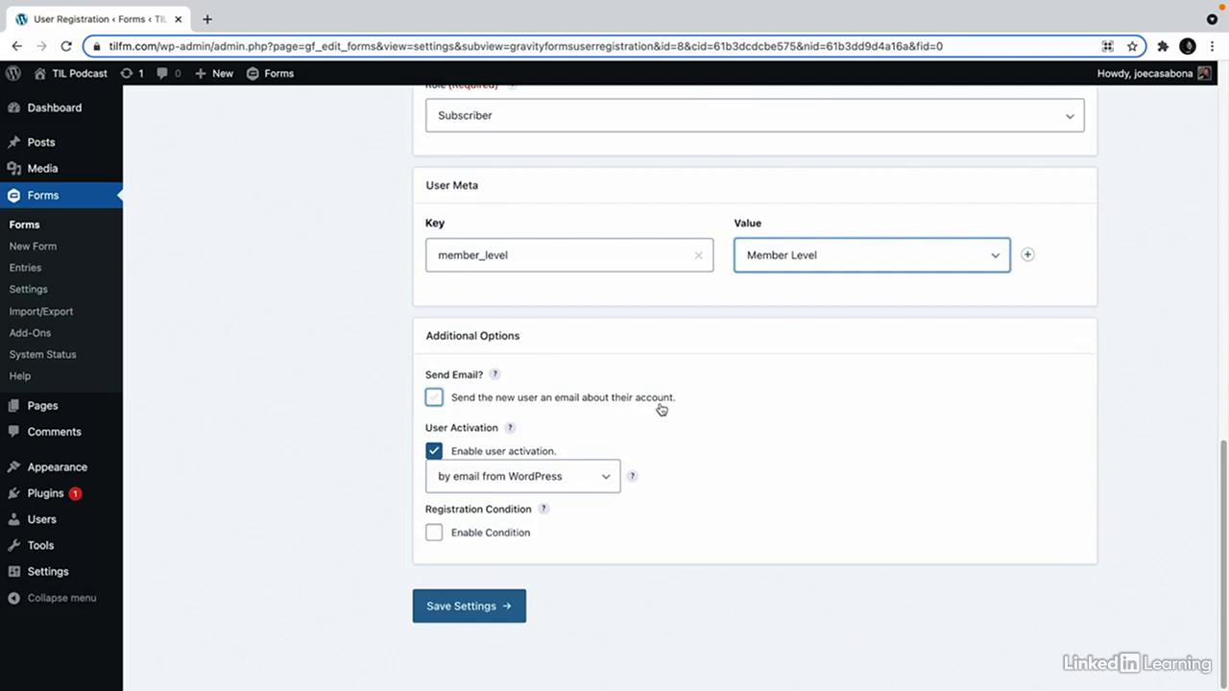
left_click(523, 488)
left_click(708, 458)
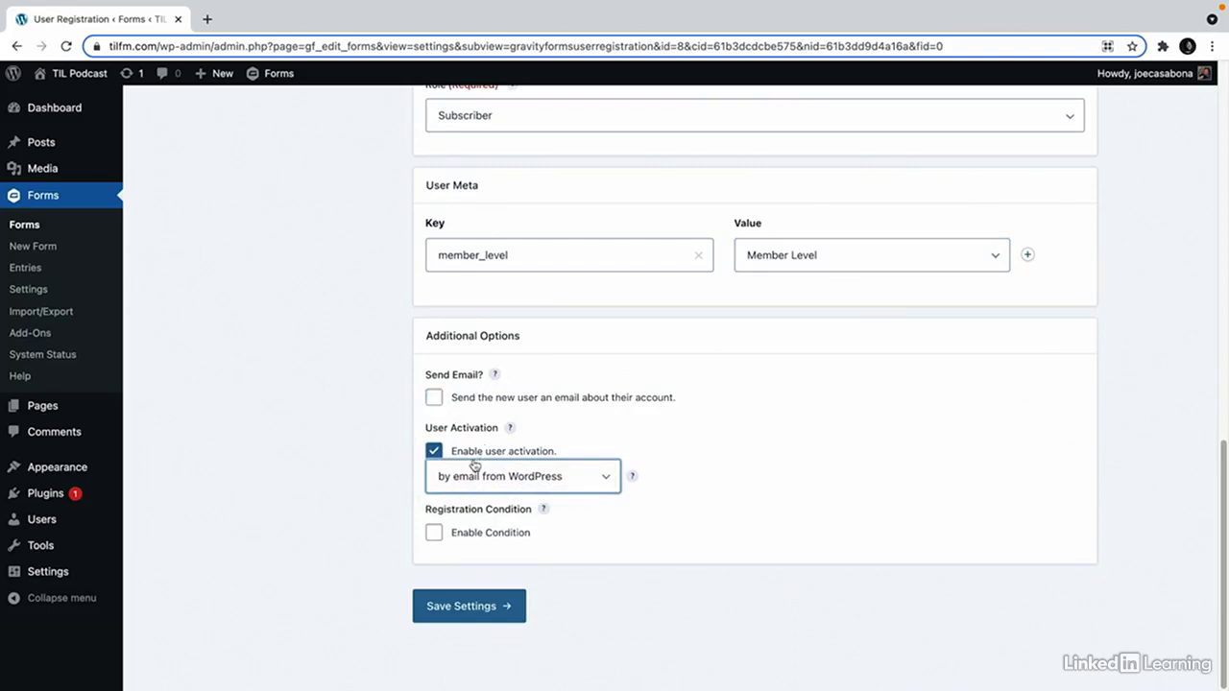
left_click(477, 606)
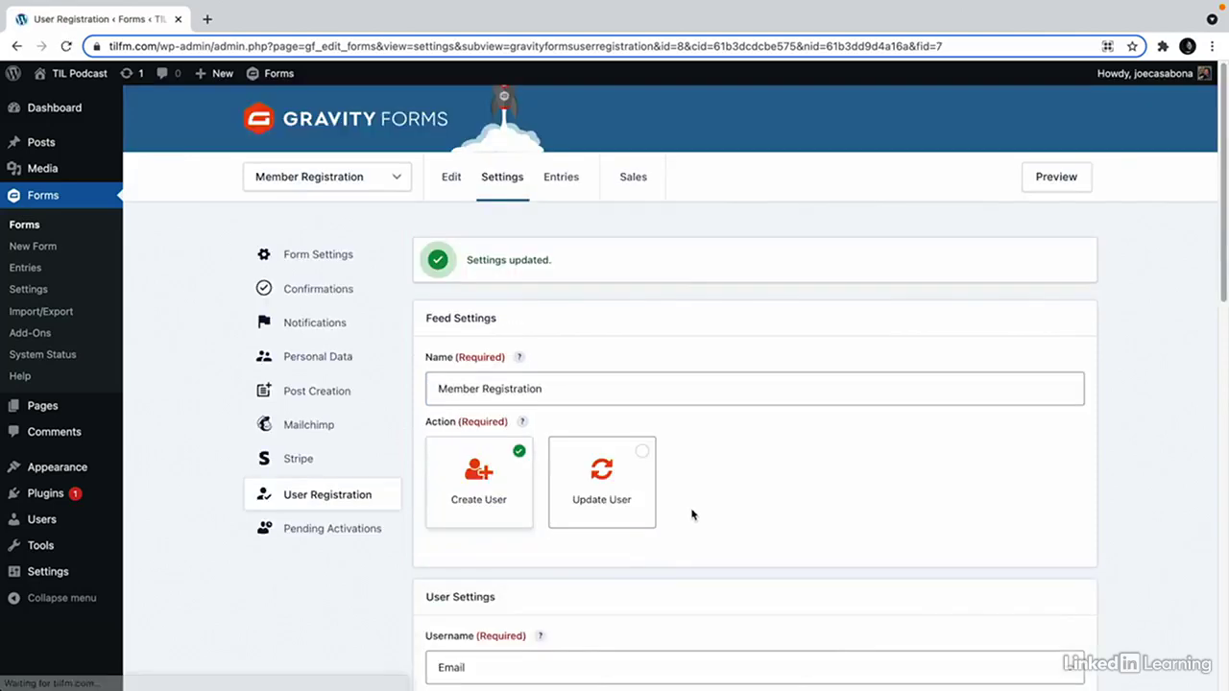
Preview the form to check Monthly ($9.99) and Yearly ($99.00) totals, then open the Sales report.
left_click(1049, 182)
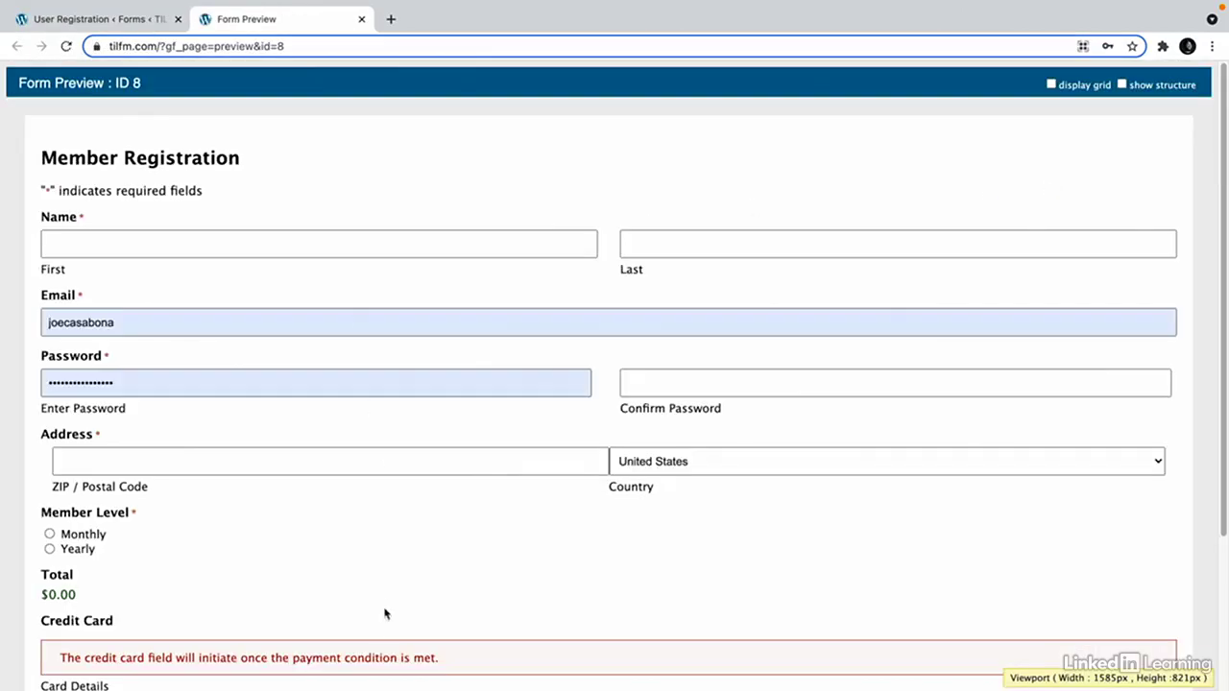
scroll(384, 601, "down", 2)
scroll(277, 227, "up", 2)
scroll(255, 540, "down", 1)
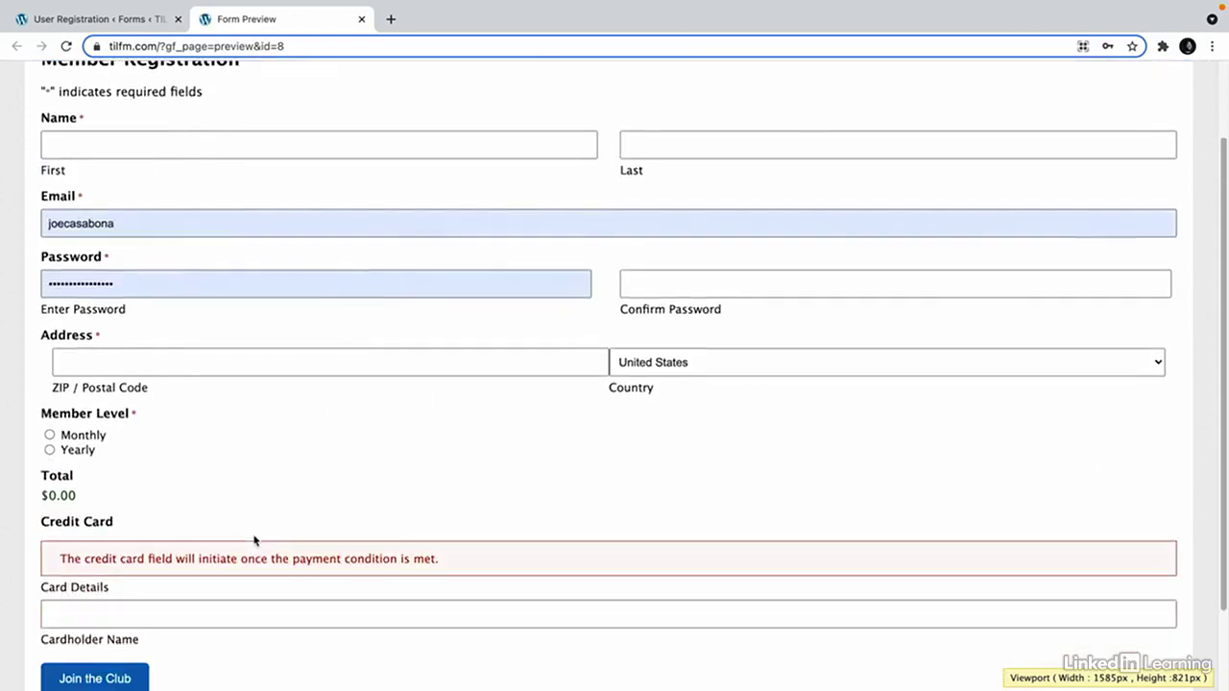
left_click(51, 436)
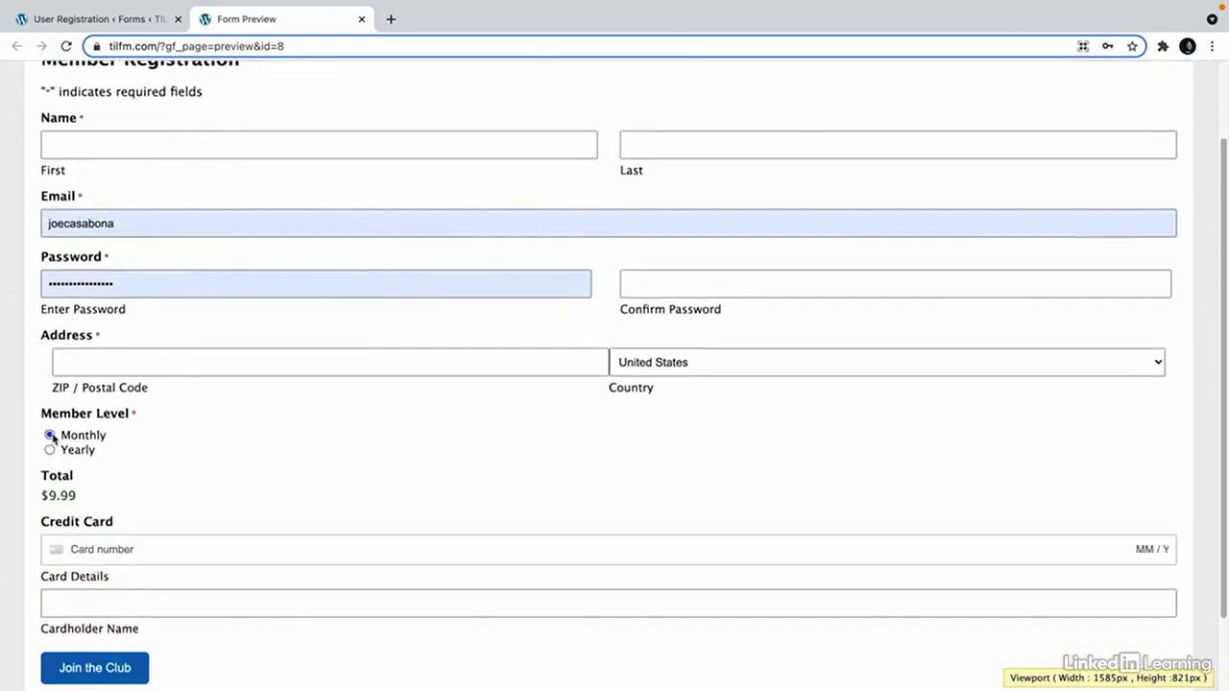
left_click(50, 450)
scroll(164, 534, "up", 1)
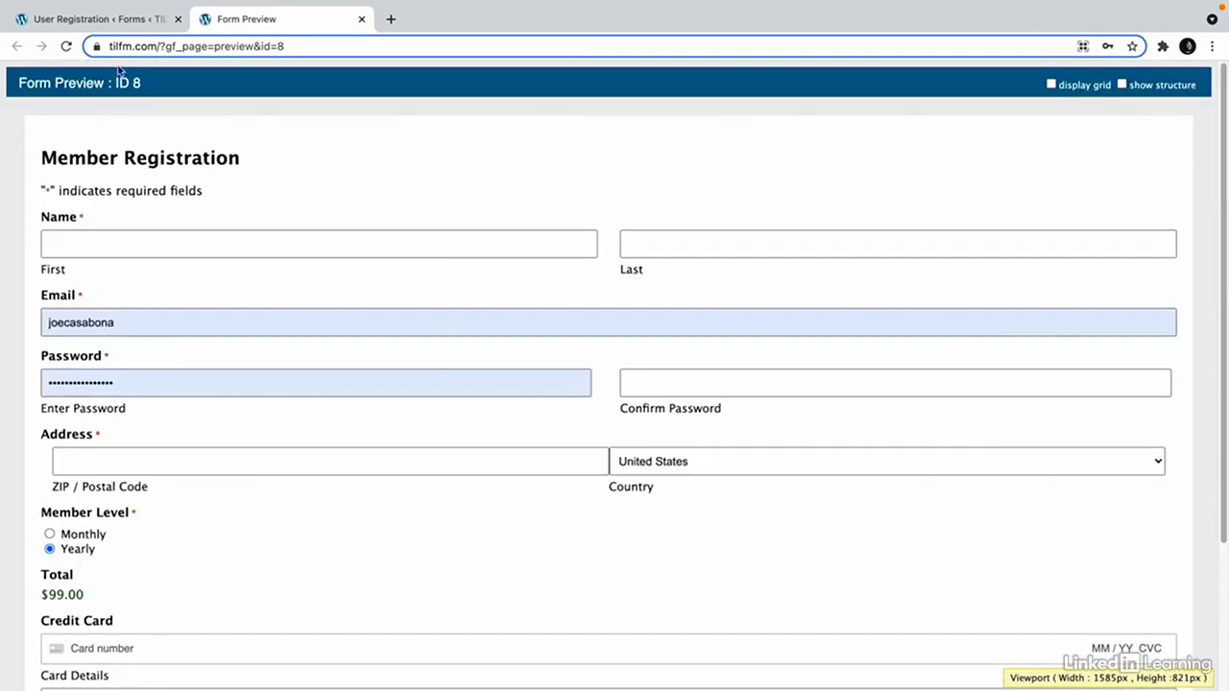
left_click(115, 21)
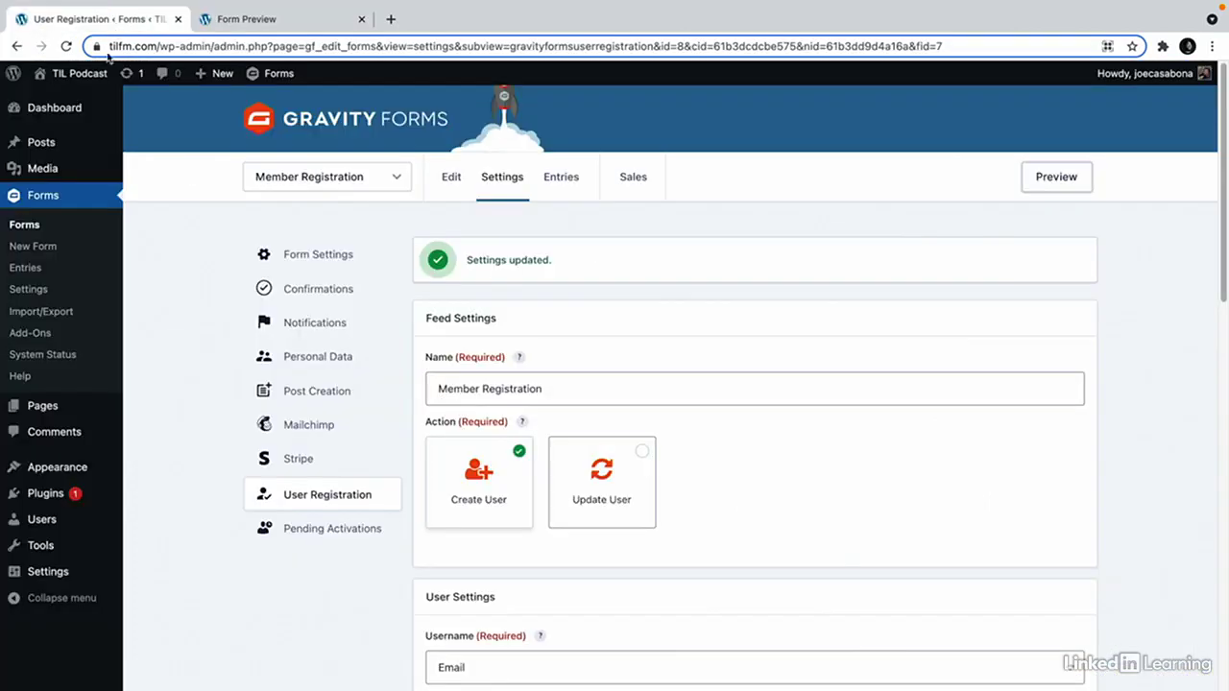
left_click(644, 188)
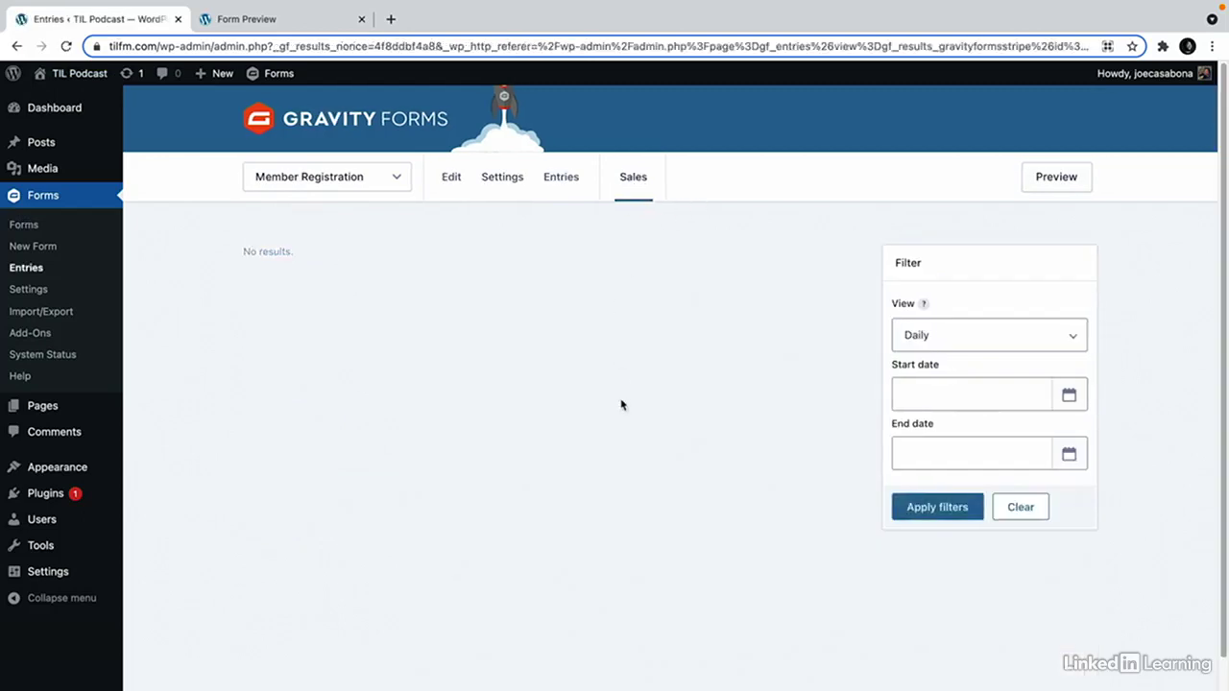